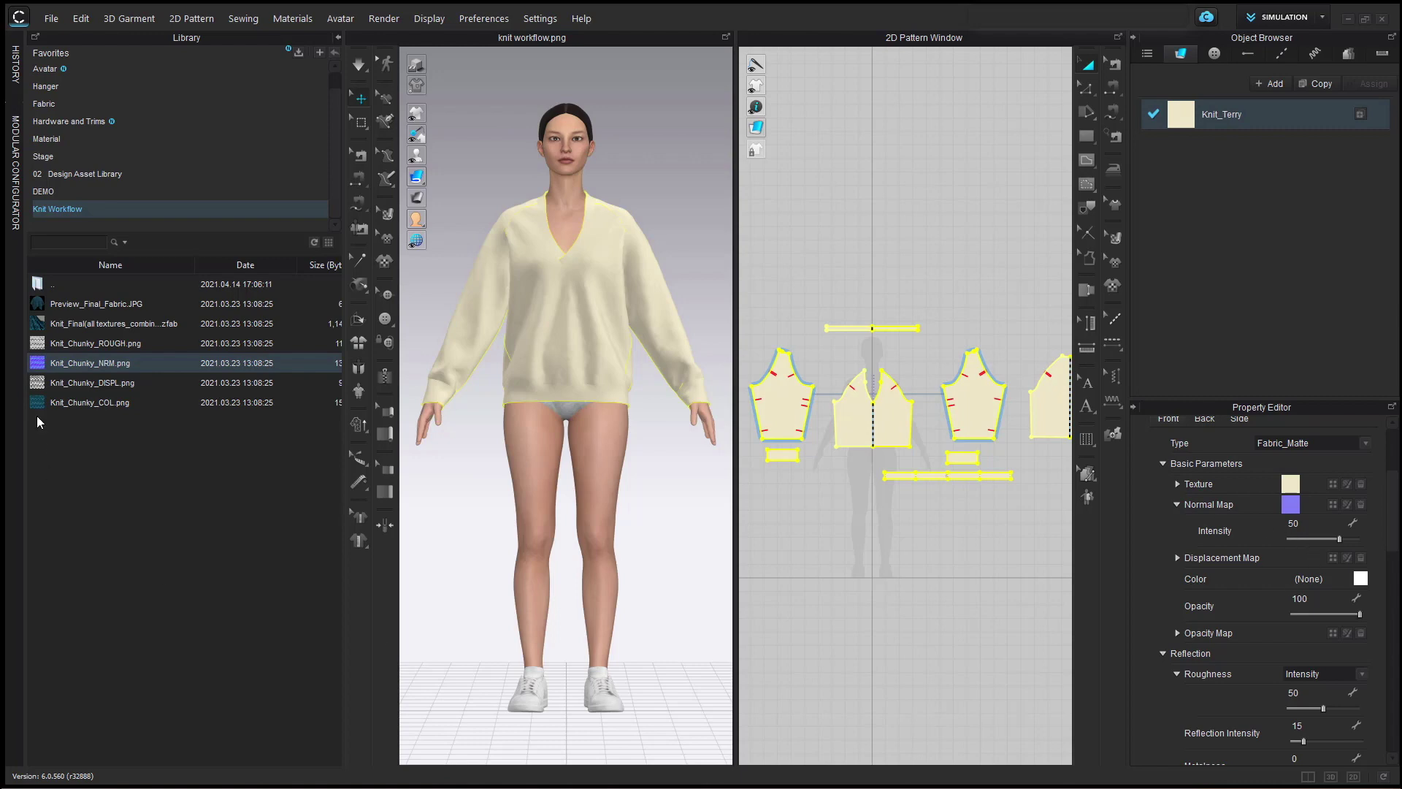
# Apply Knit_Chunky_COL.png as the texture of the Knit_Terry fabric and check the knit pattern up close on the sweater.
pyautogui.moveTo(40, 406)
pyautogui.moveTo(40, 404); pyautogui.dragTo(1291, 482)
pyautogui.scroll(5, 664, 573)
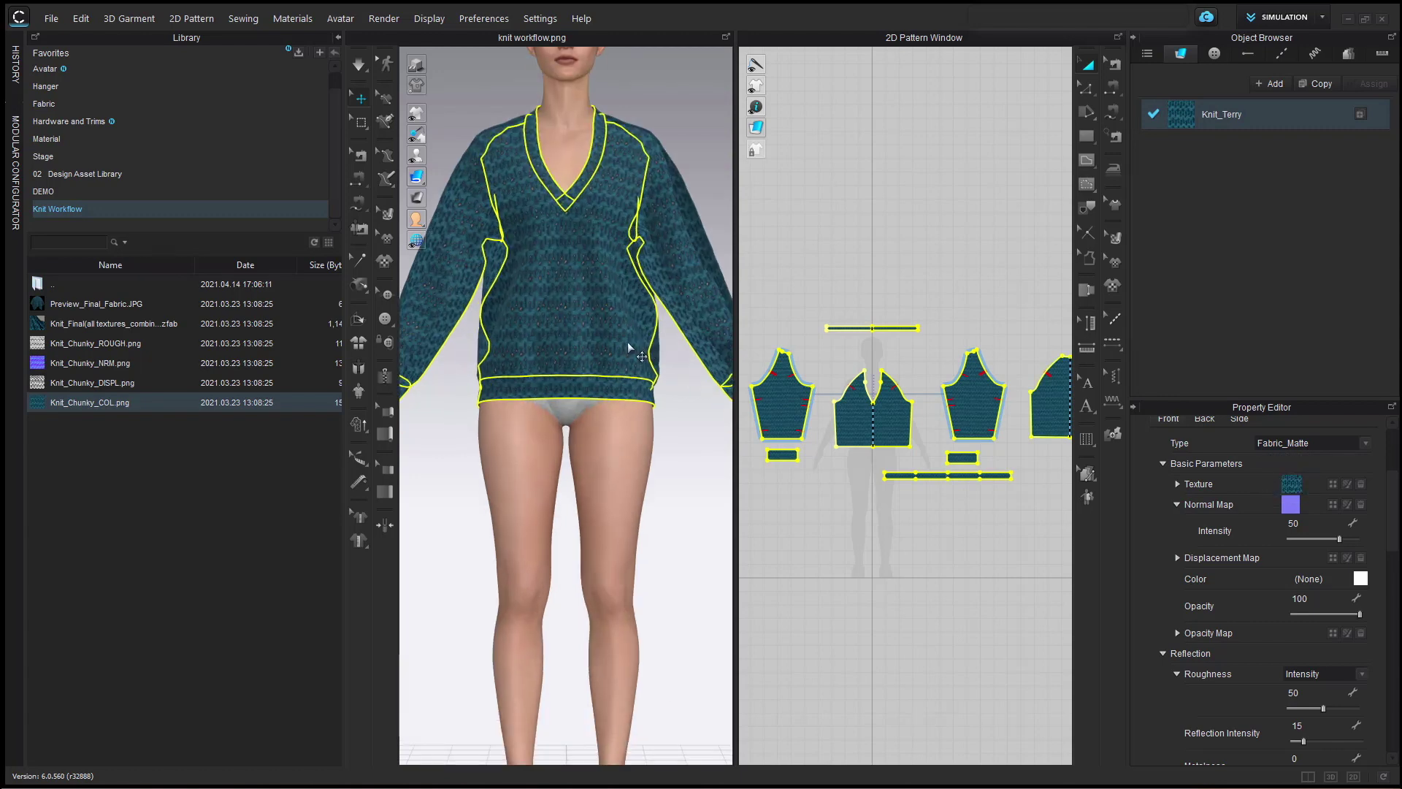
pyautogui.moveTo(665, 573); pyautogui.dragTo(542, 384, button='middle')
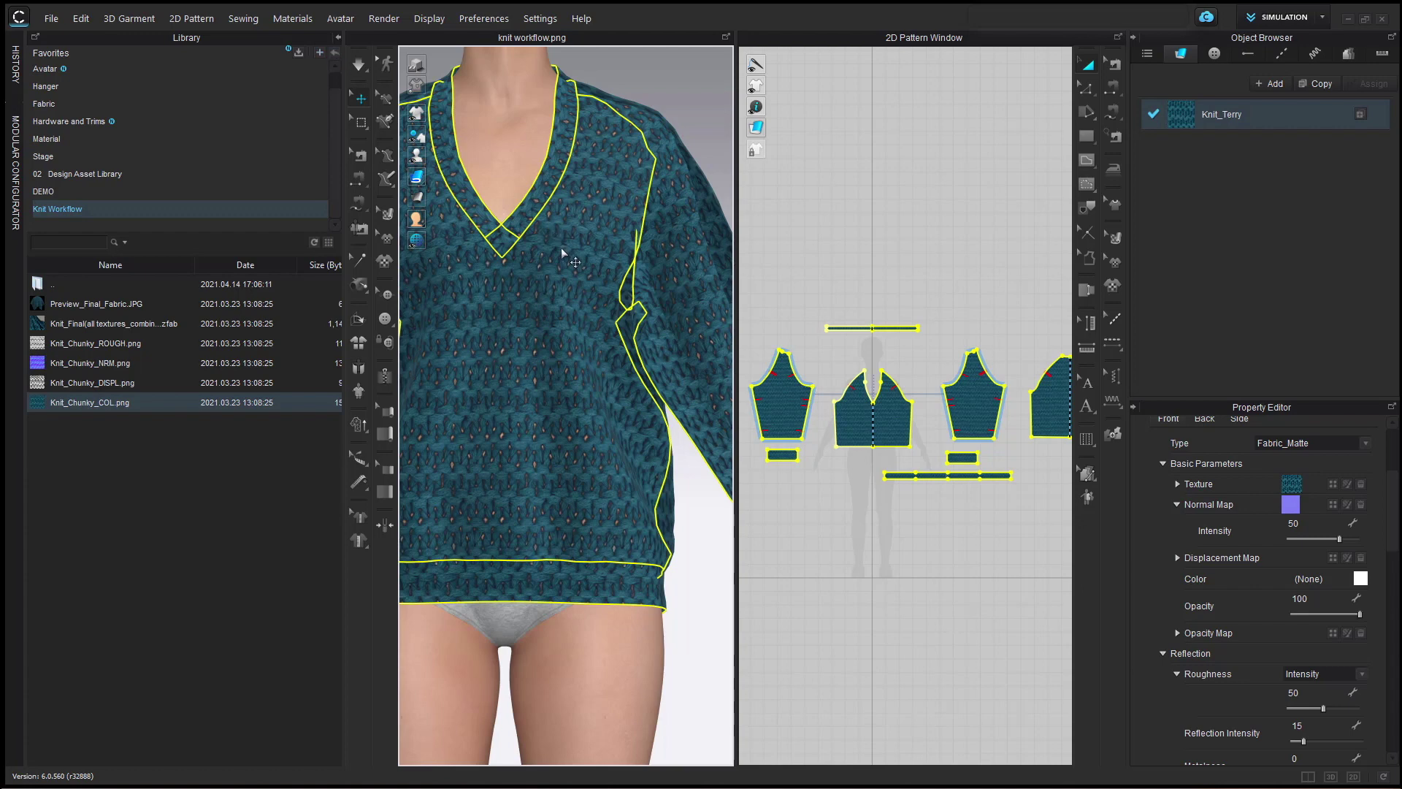
pyautogui.scroll(3, 325, 409)
pyautogui.scroll(-3, 357, 428)
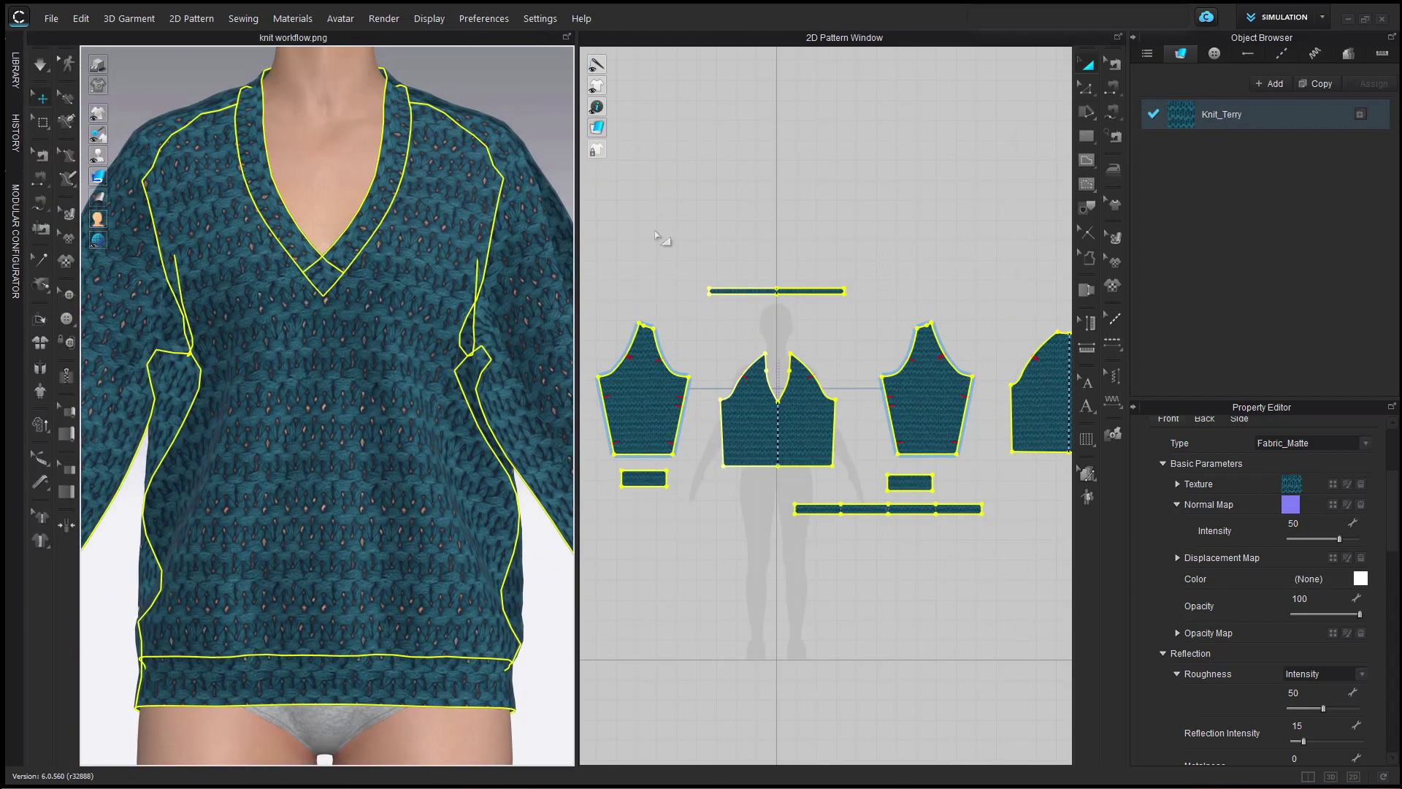
# Scale the fabric texture down to about 2.9 × 2.6 cm using Edit Texture on the sleeve pattern, leaving nothing selected.
pyautogui.moveTo(845, 191); pyautogui.dragTo(821, 180, button='middle')
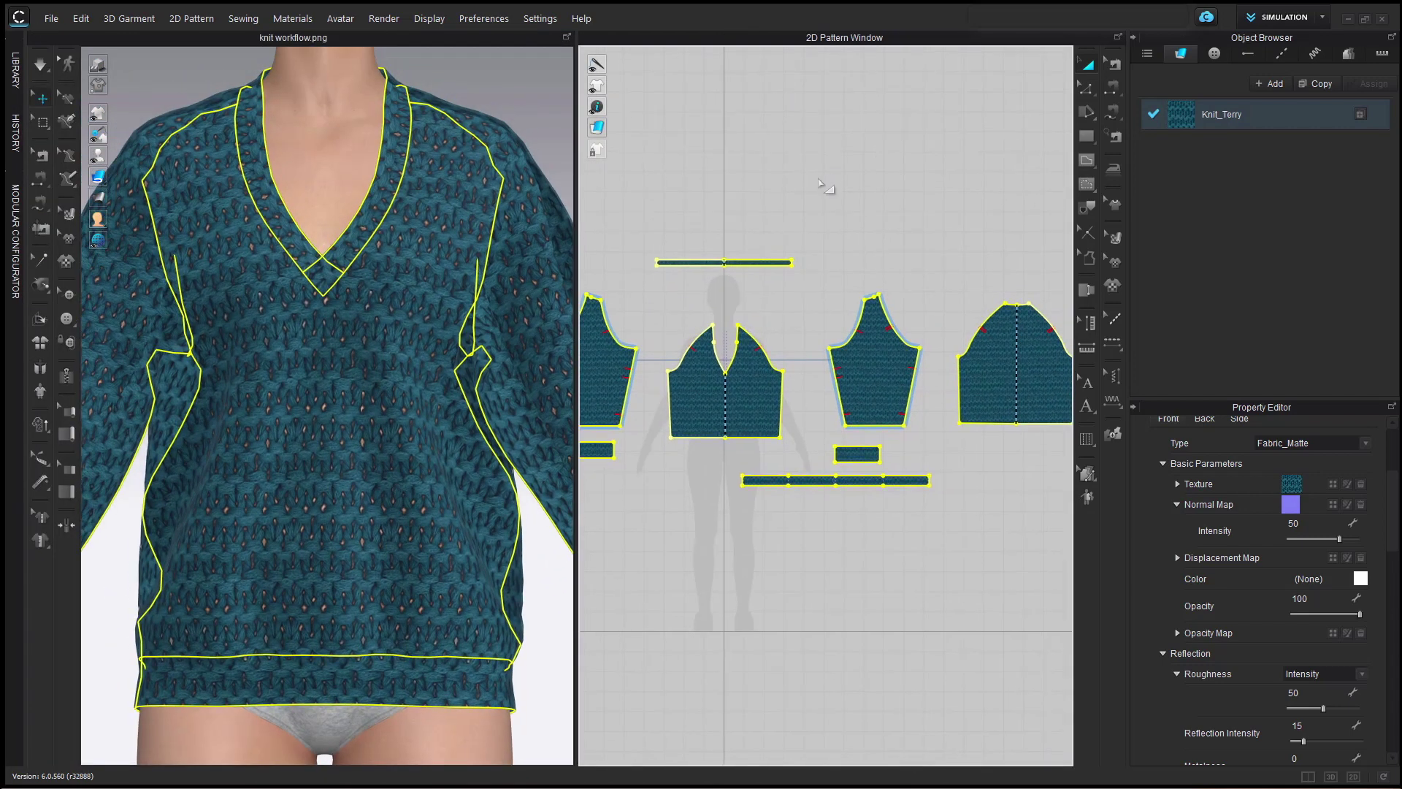
pyautogui.press('z')
pyautogui.click(900, 361)
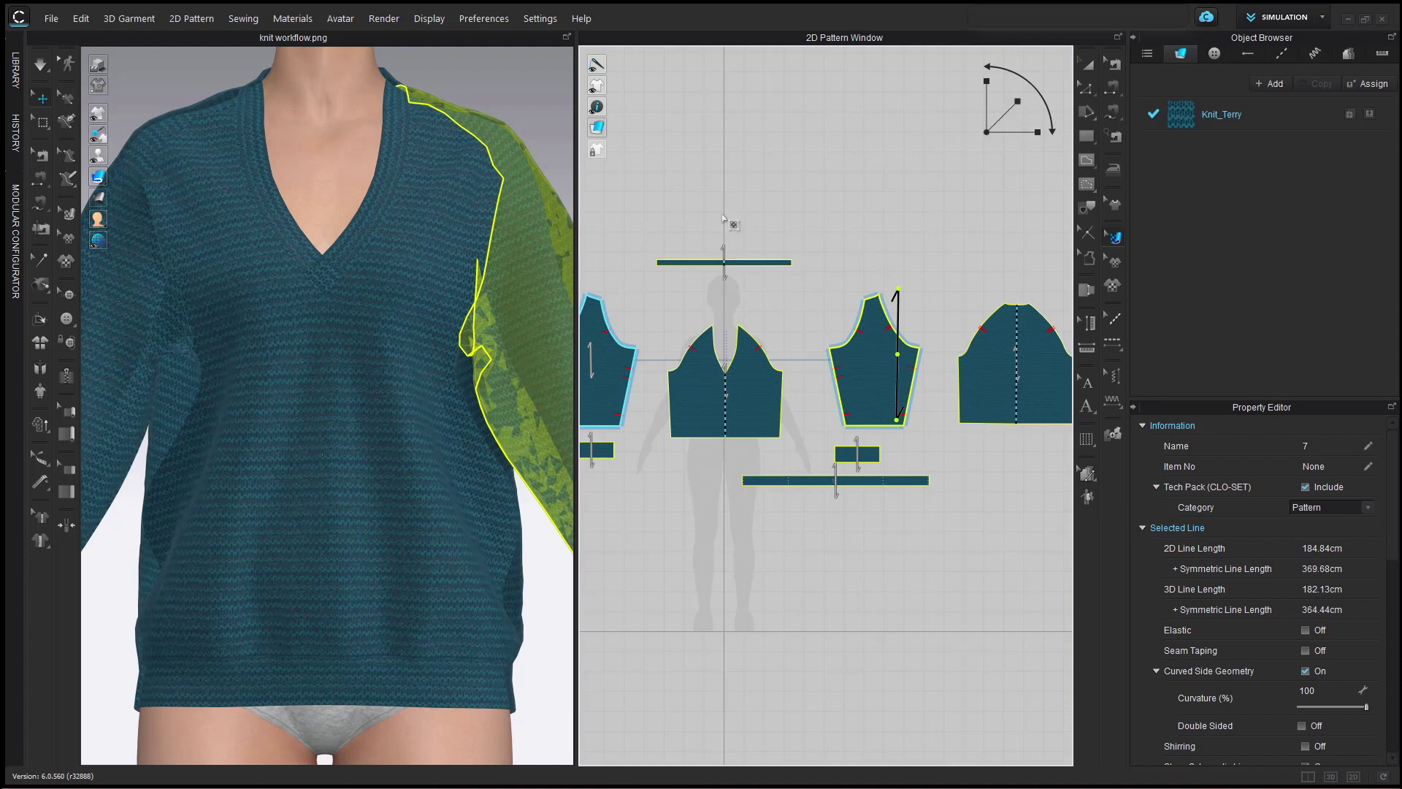
pyautogui.click(757, 226)
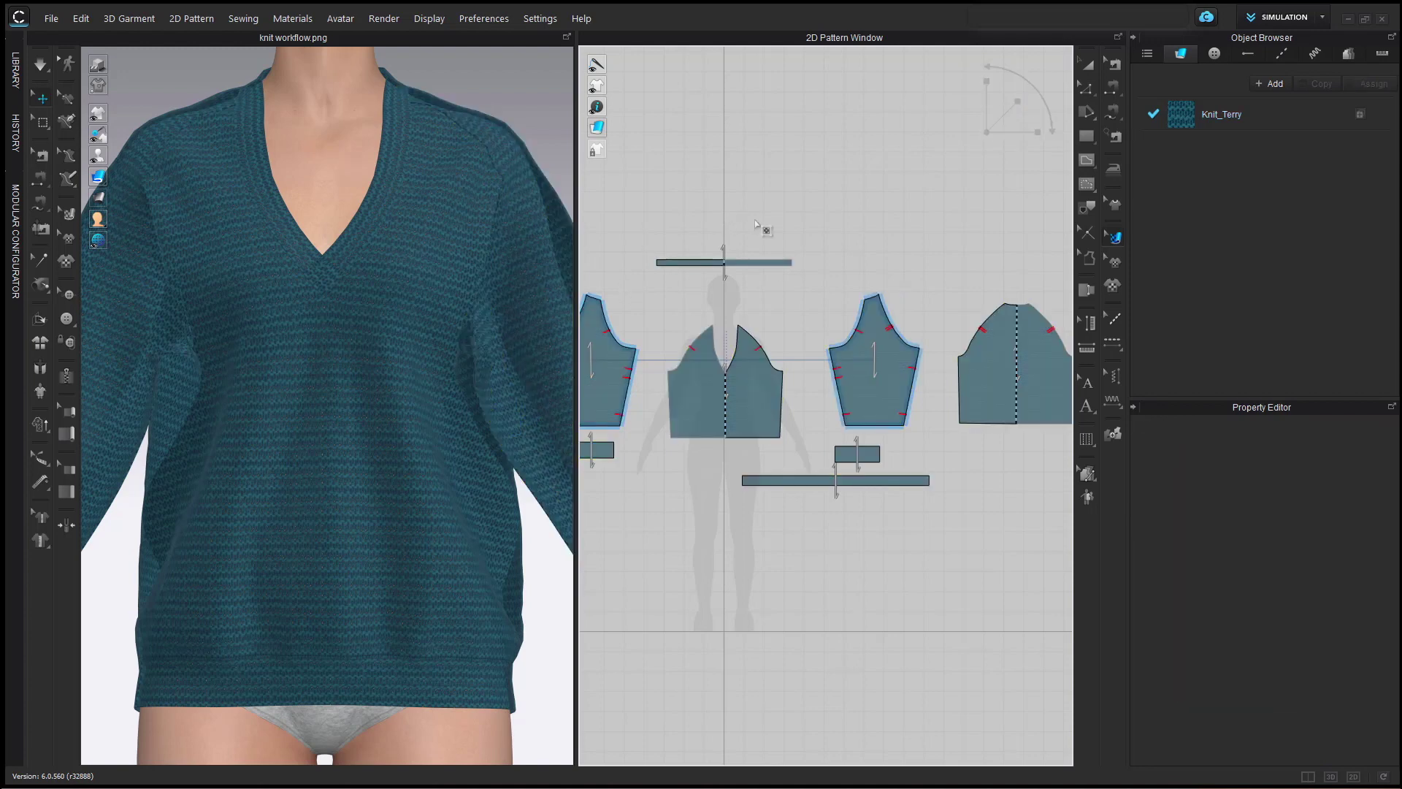
# Apply Knit_Chunky_NRM.png as the normal map of the Knit_Terry fabric and inspect it up close on the sweater front.
pyautogui.click(14, 70)
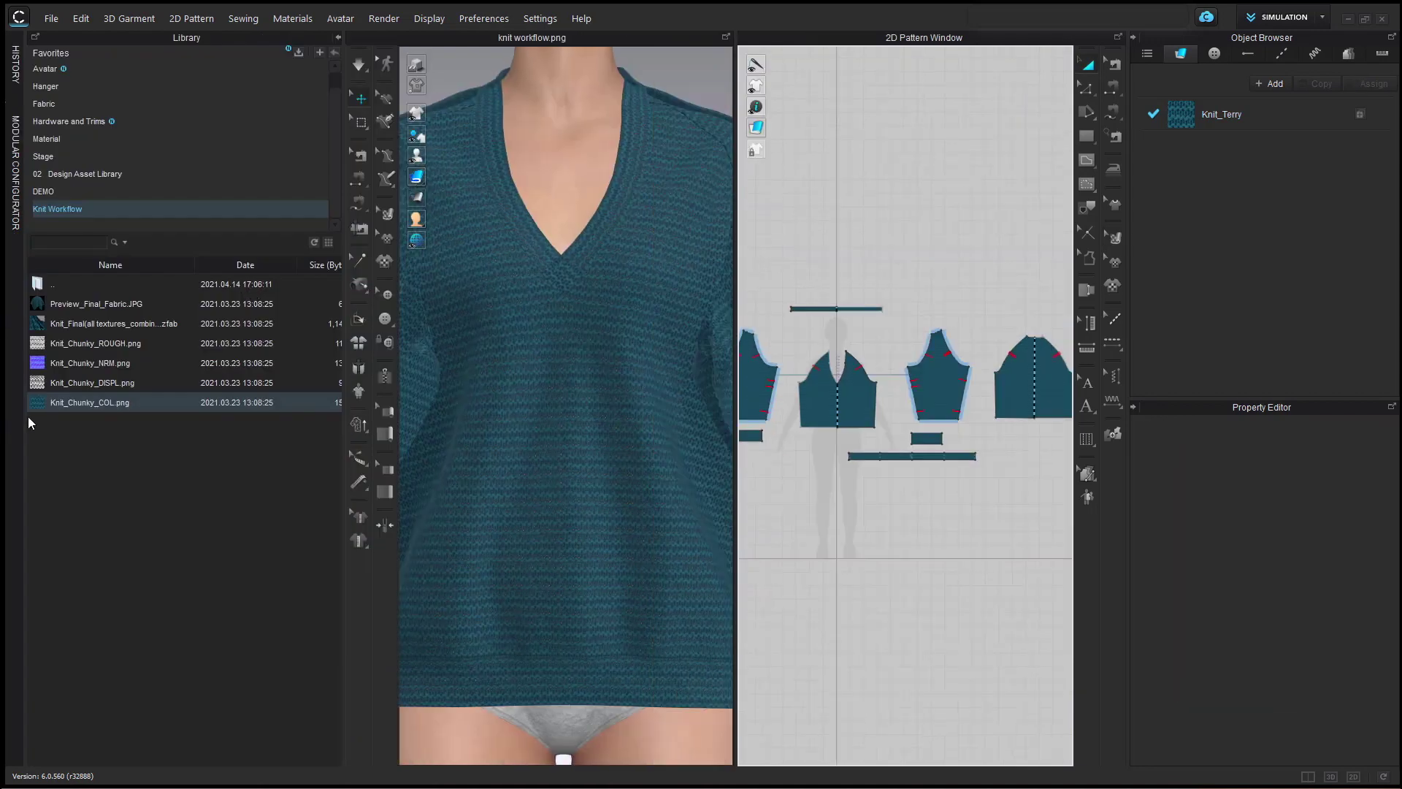
pyautogui.click(1181, 103)
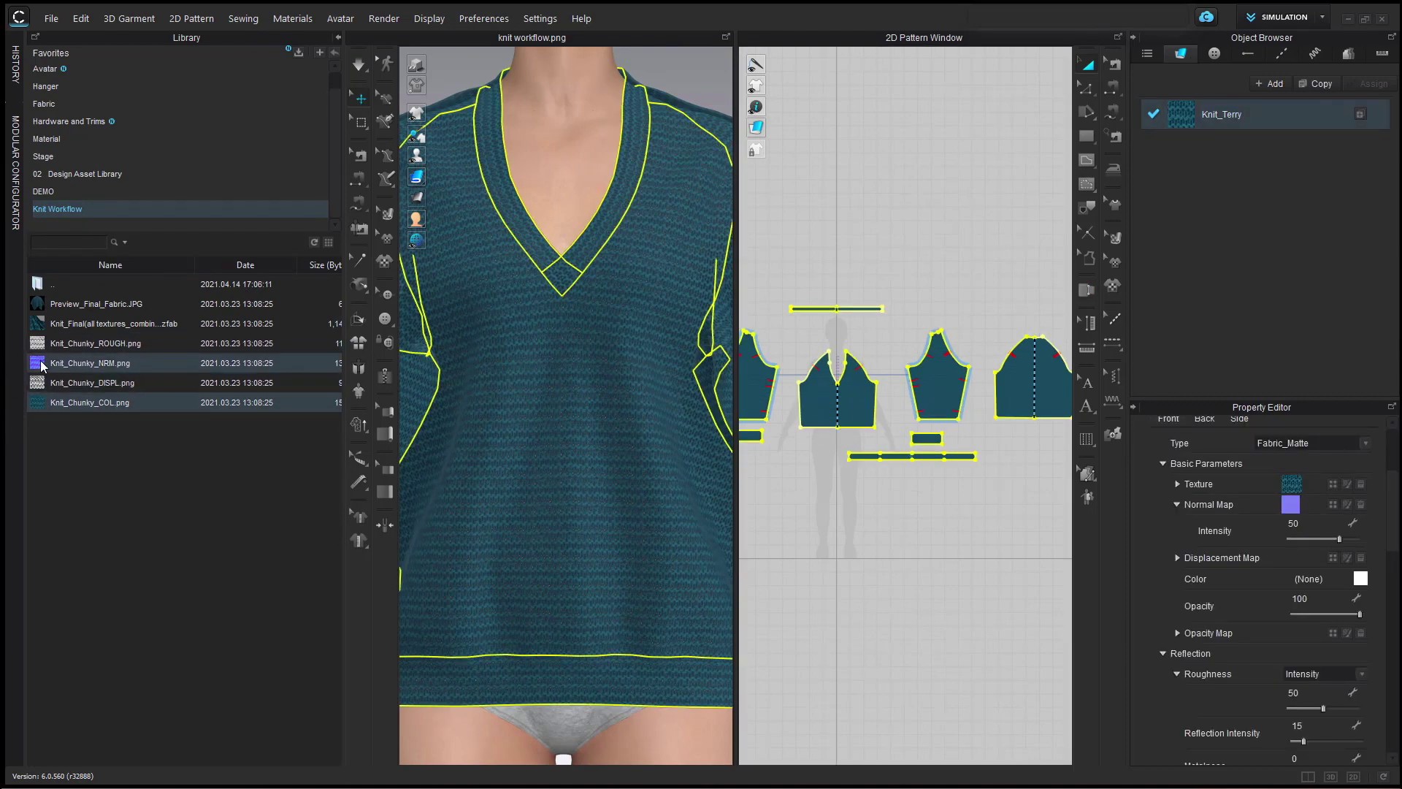
pyautogui.moveTo(41, 366); pyautogui.dragTo(1290, 506)
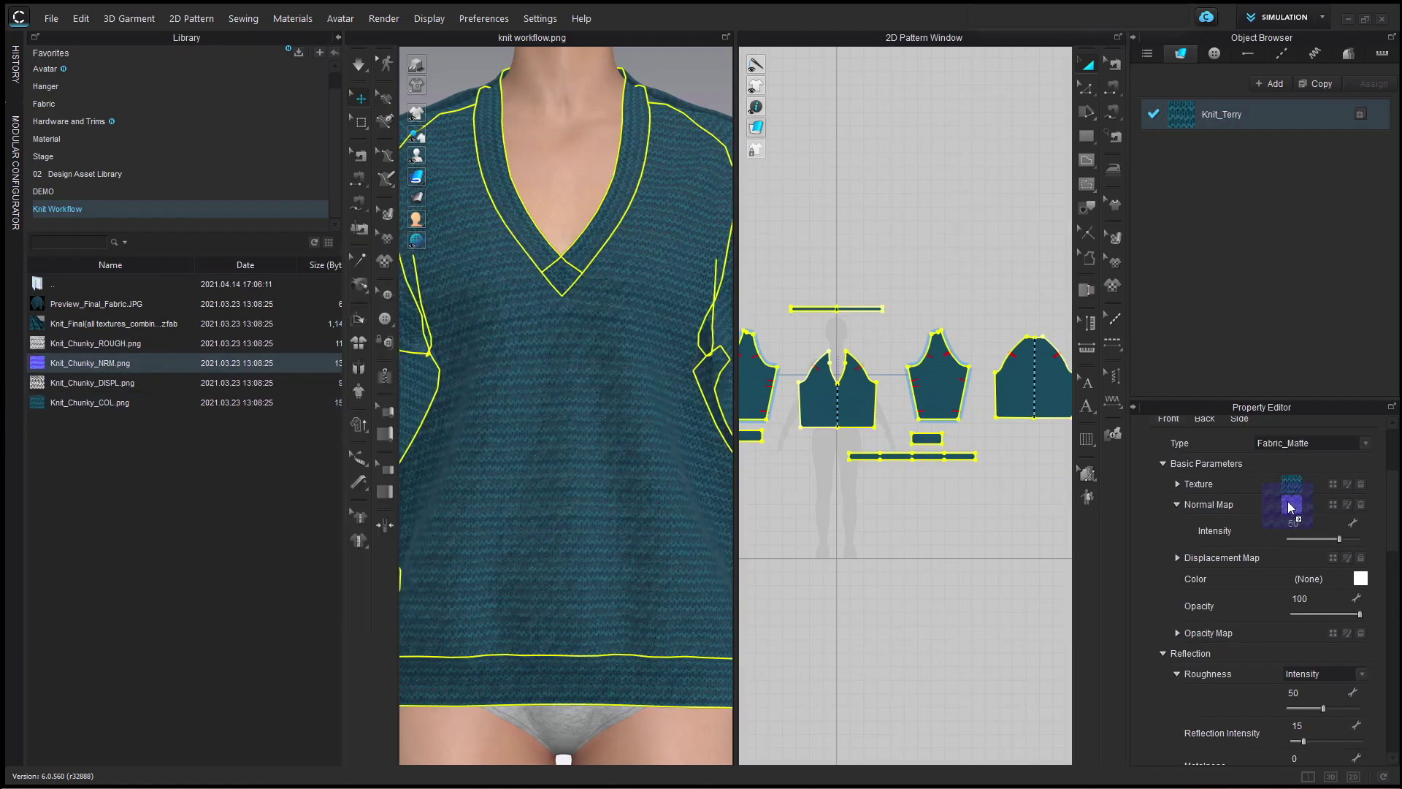
pyautogui.click(338, 37)
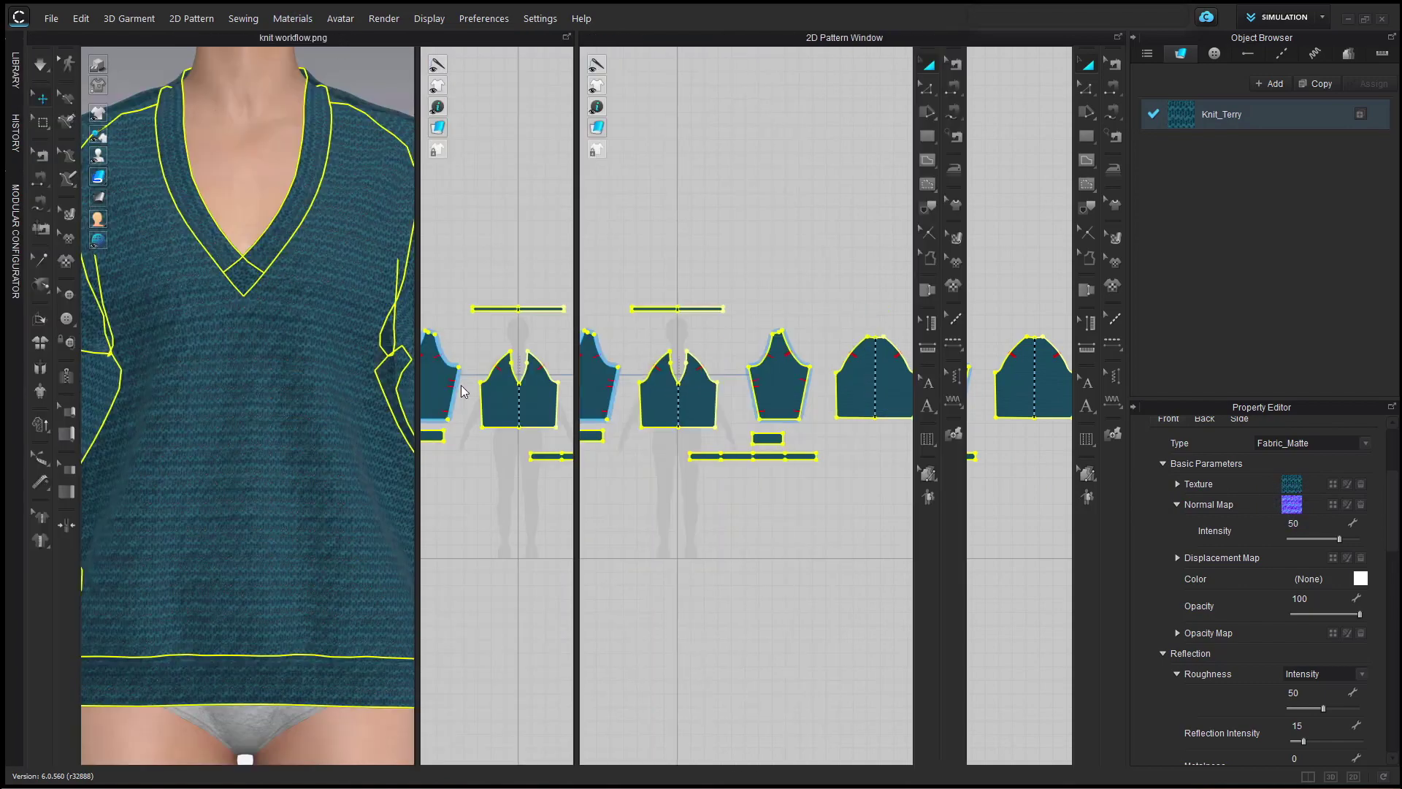
pyautogui.scroll(5, 371, 555)
pyautogui.scroll(2, 374, 547)
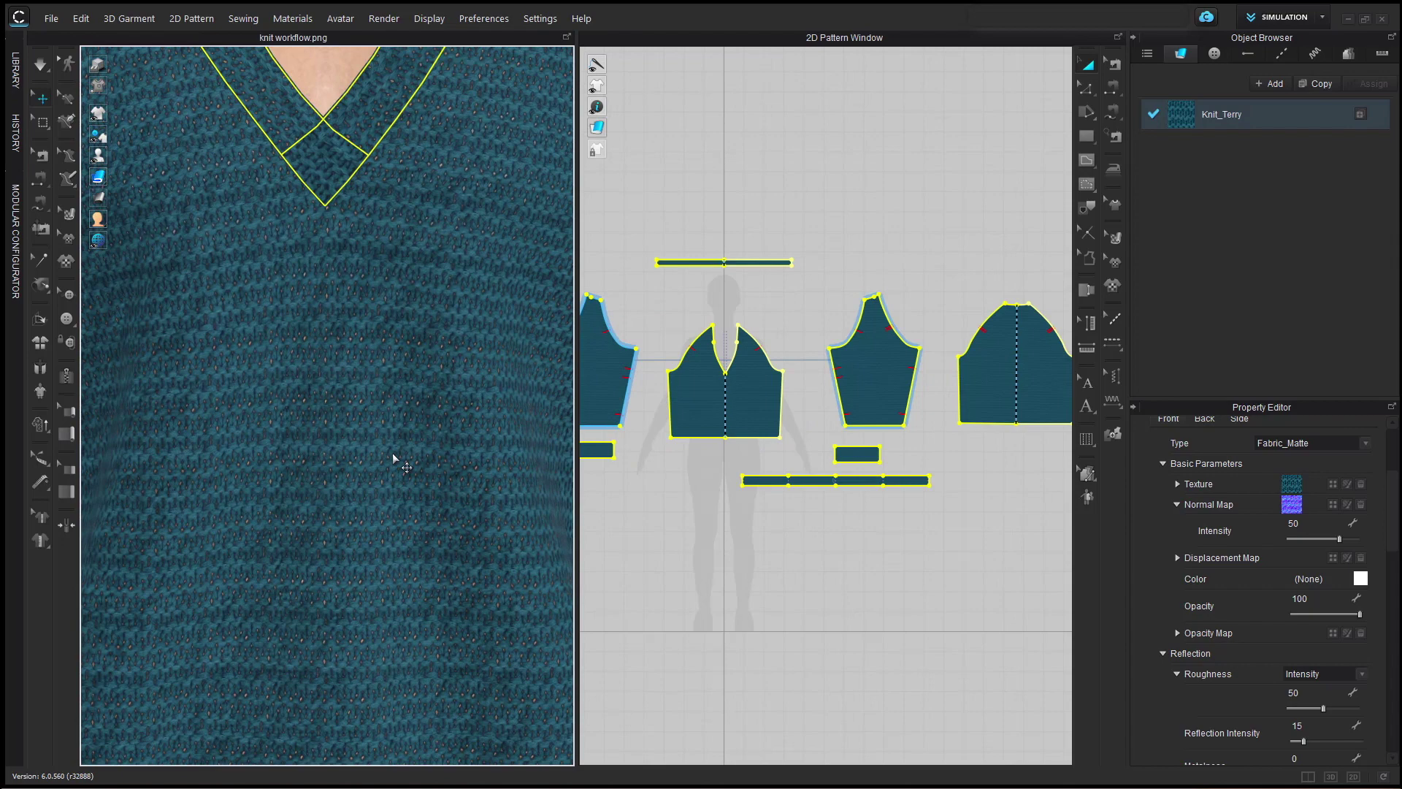
# Delete the texture and the normal map from the Knit_Terry fabric.
pyautogui.scroll(-5, 1392, 526)
pyautogui.scroll(-5, 1274, 590)
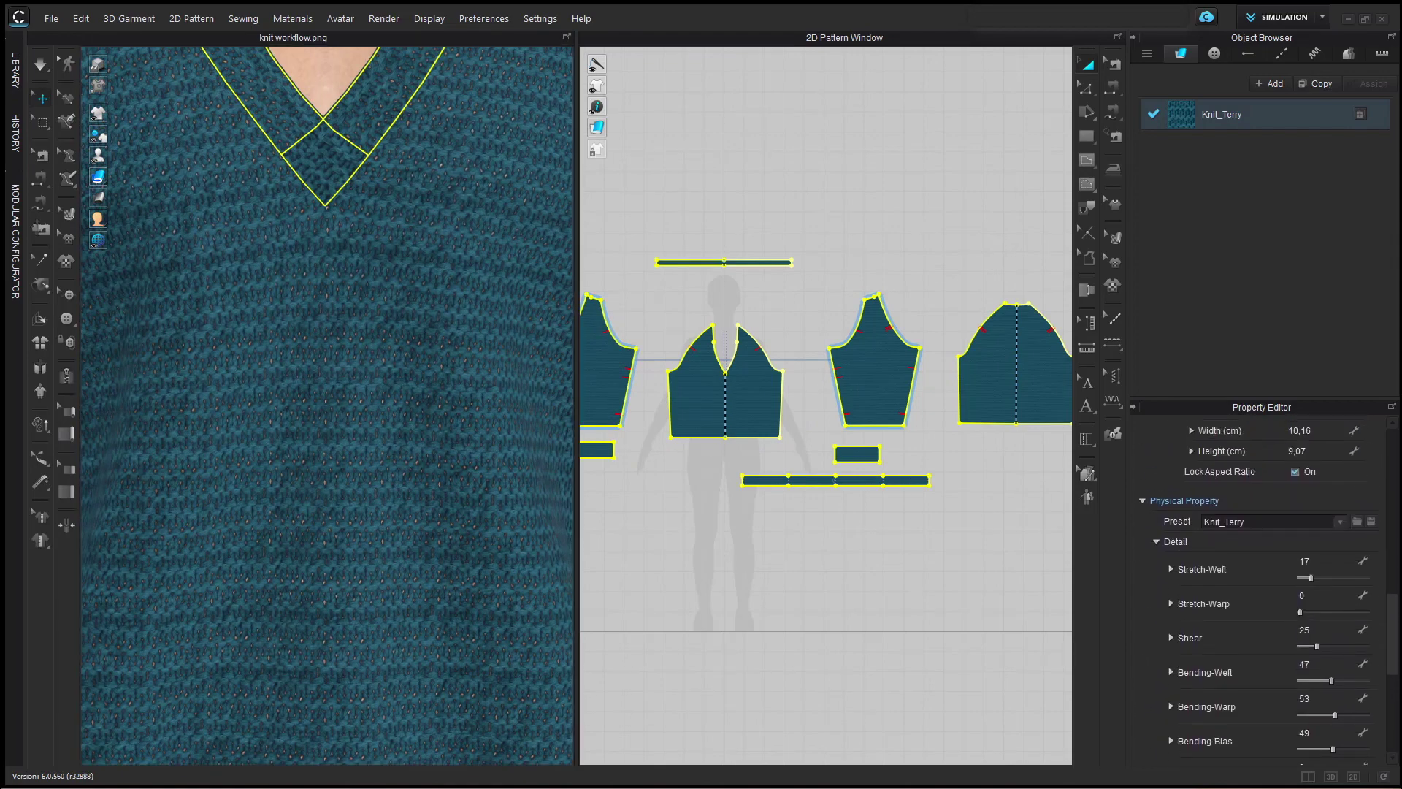
pyautogui.scroll(3, 1398, 582)
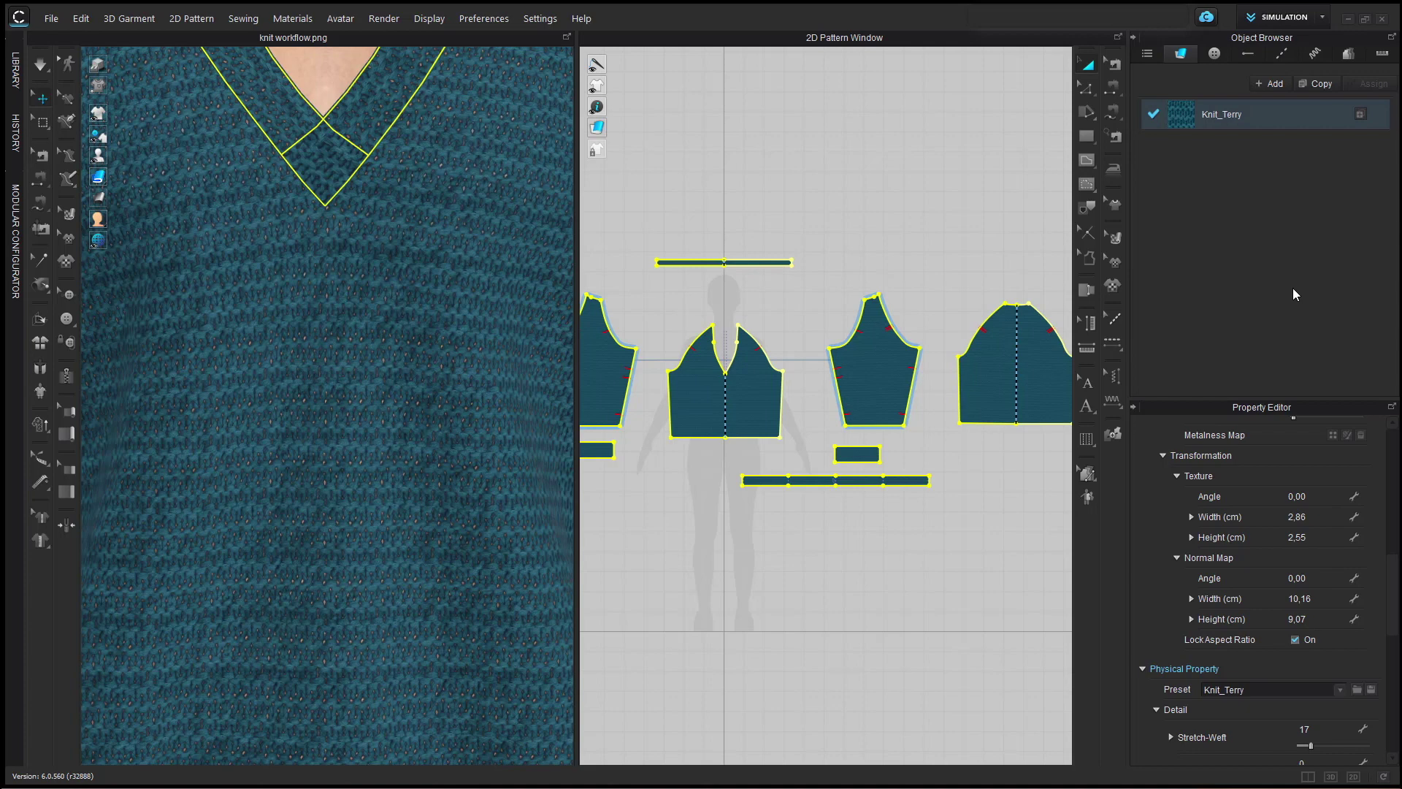
pyautogui.scroll(10, 1265, 435)
pyautogui.moveTo(1395, 488); pyautogui.dragTo(1399, 551)
pyautogui.scroll(1, 1399, 551)
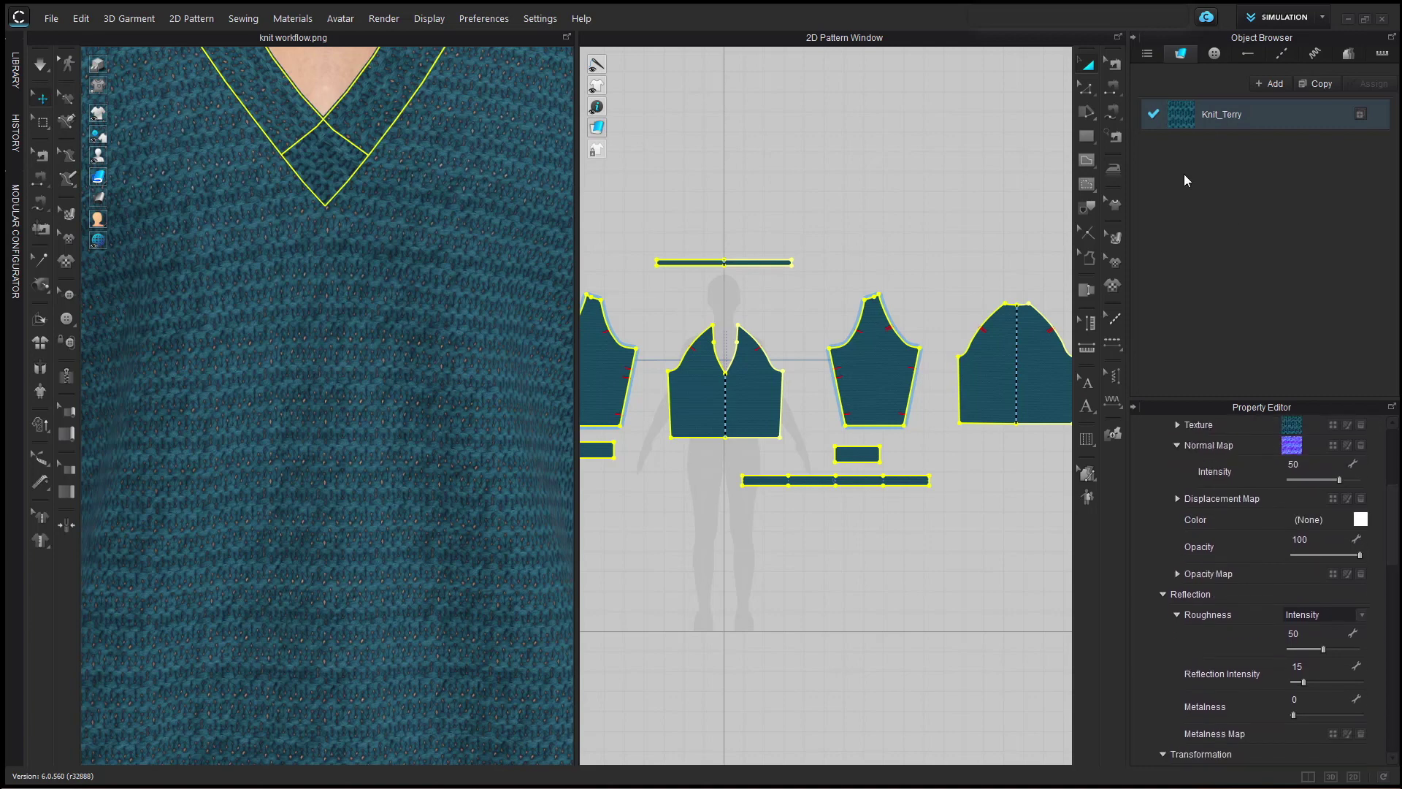
pyautogui.click(1361, 424)
pyautogui.click(1361, 445)
pyautogui.scroll(-5, 475, 636)
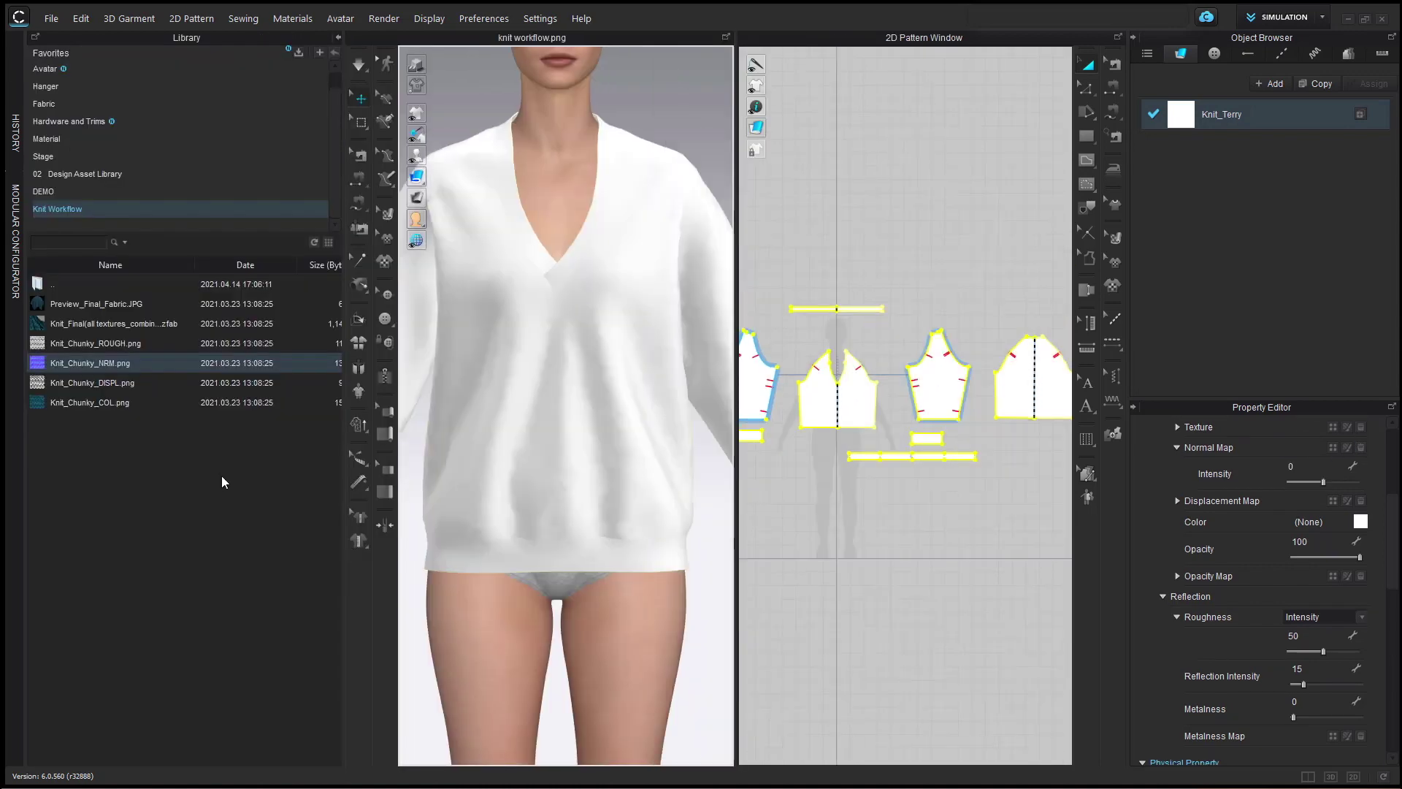
# Apply Knit_Chunky_COL.png as the Knit_Terry texture and Knit_Chunky_NRM.png as its normal map, with a normal map intensity of 8.
pyautogui.moveTo(90, 402); pyautogui.dragTo(1305, 425)
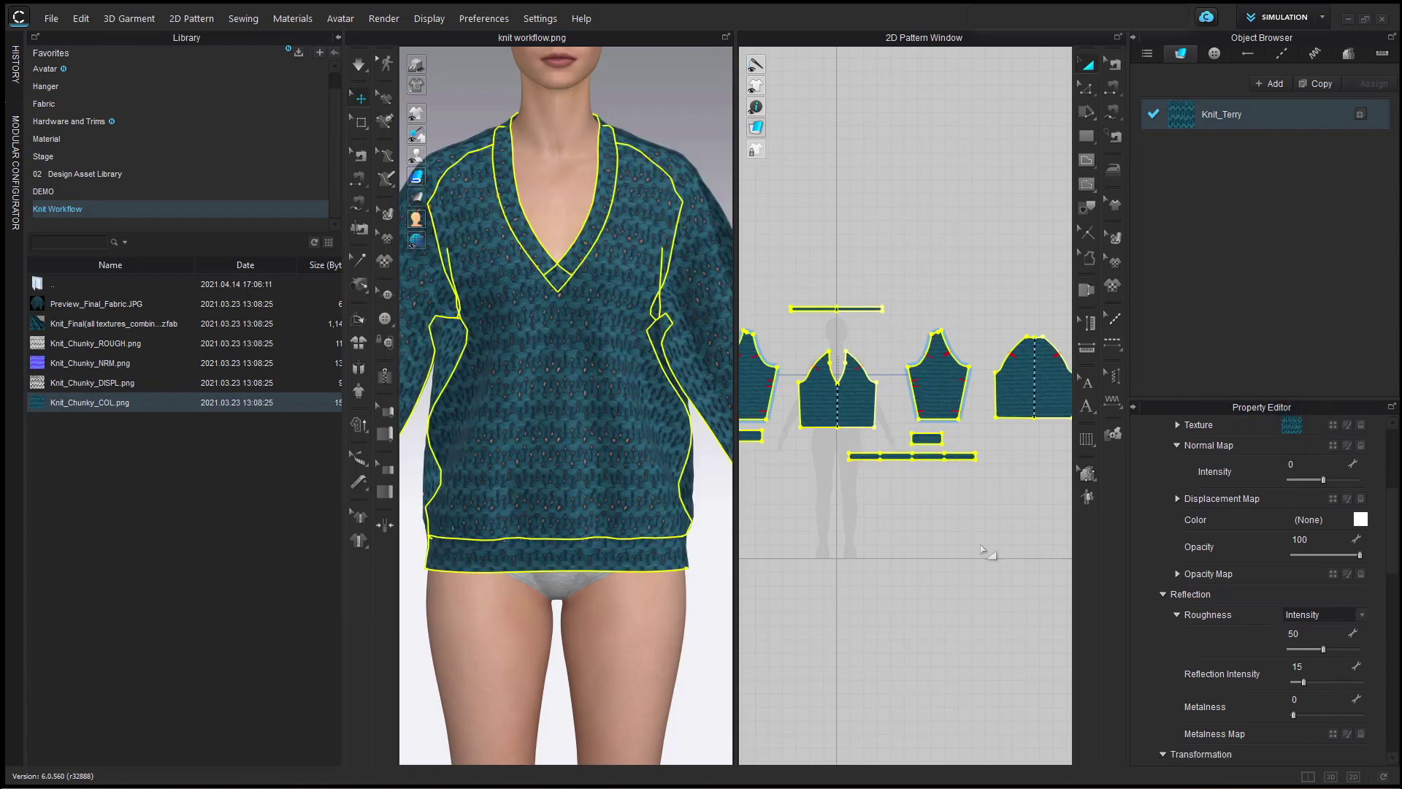
pyautogui.moveTo(42, 365)
pyautogui.moveTo(42, 365); pyautogui.dragTo(1304, 440)
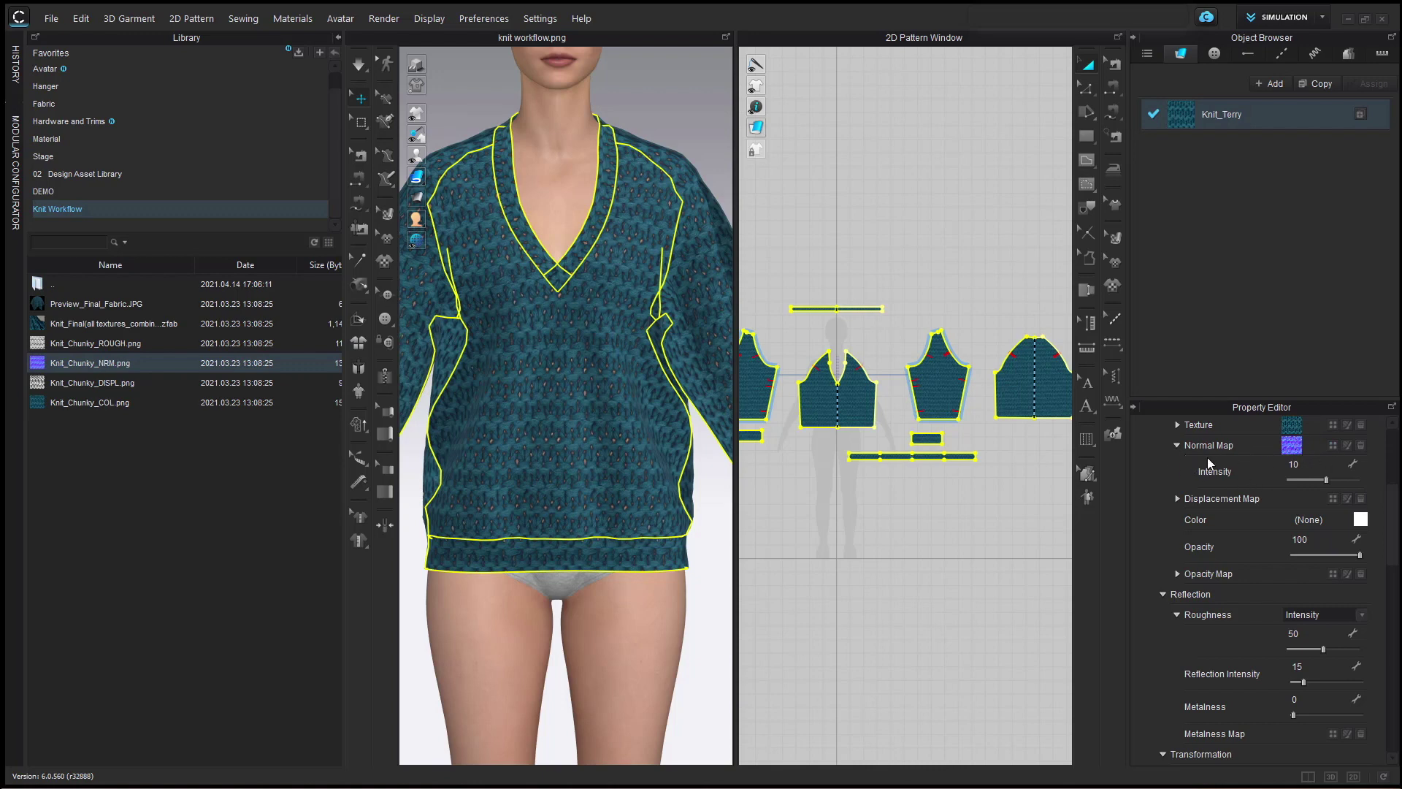
pyautogui.click(1360, 445)
pyautogui.moveTo(1324, 479); pyautogui.dragTo(1313, 487)
pyautogui.moveTo(38, 365); pyautogui.dragTo(1291, 451)
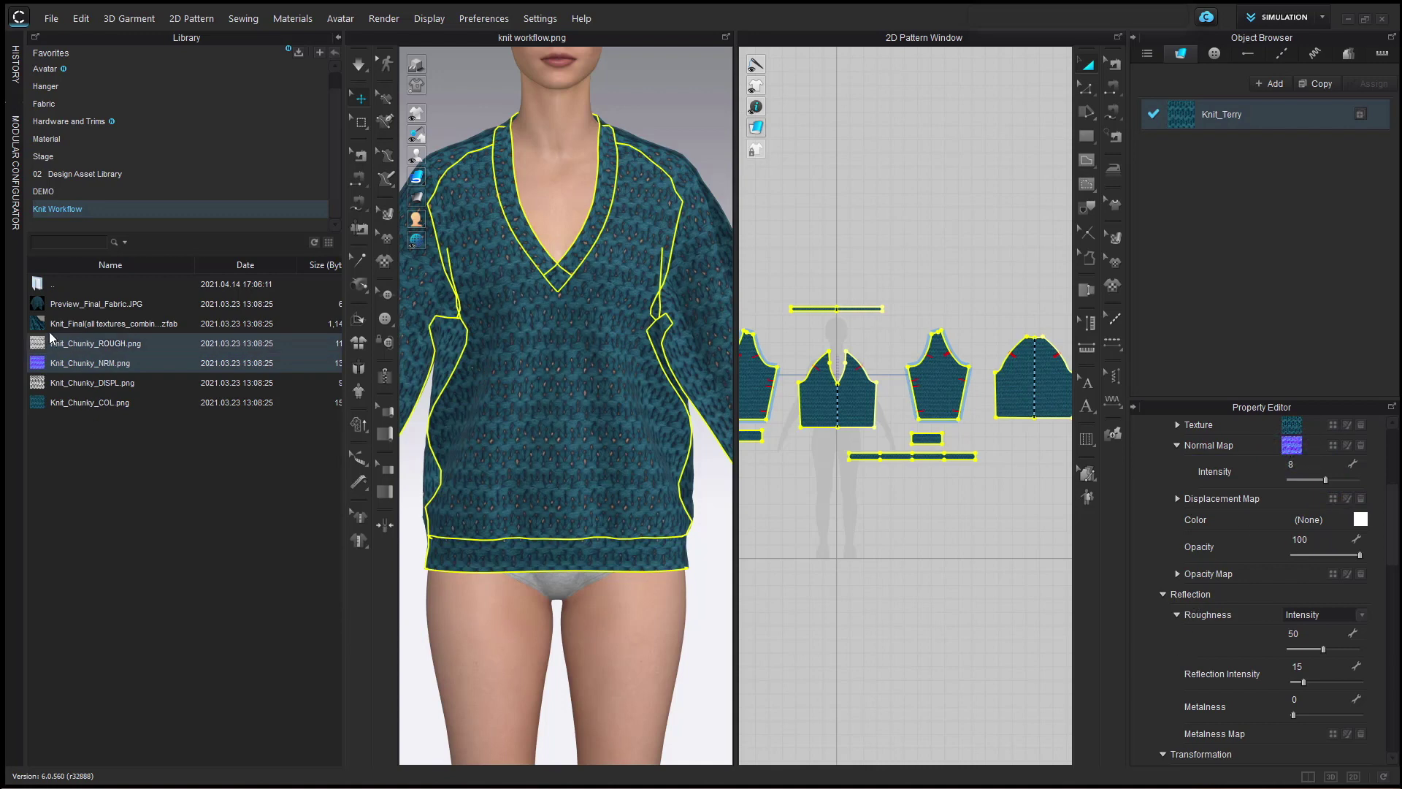
# Switch the fabric's roughness type to Map, assign Knit_Chunky_ROUGH.png and turn Invert off.
pyautogui.scroll(-2, 1134, 567)
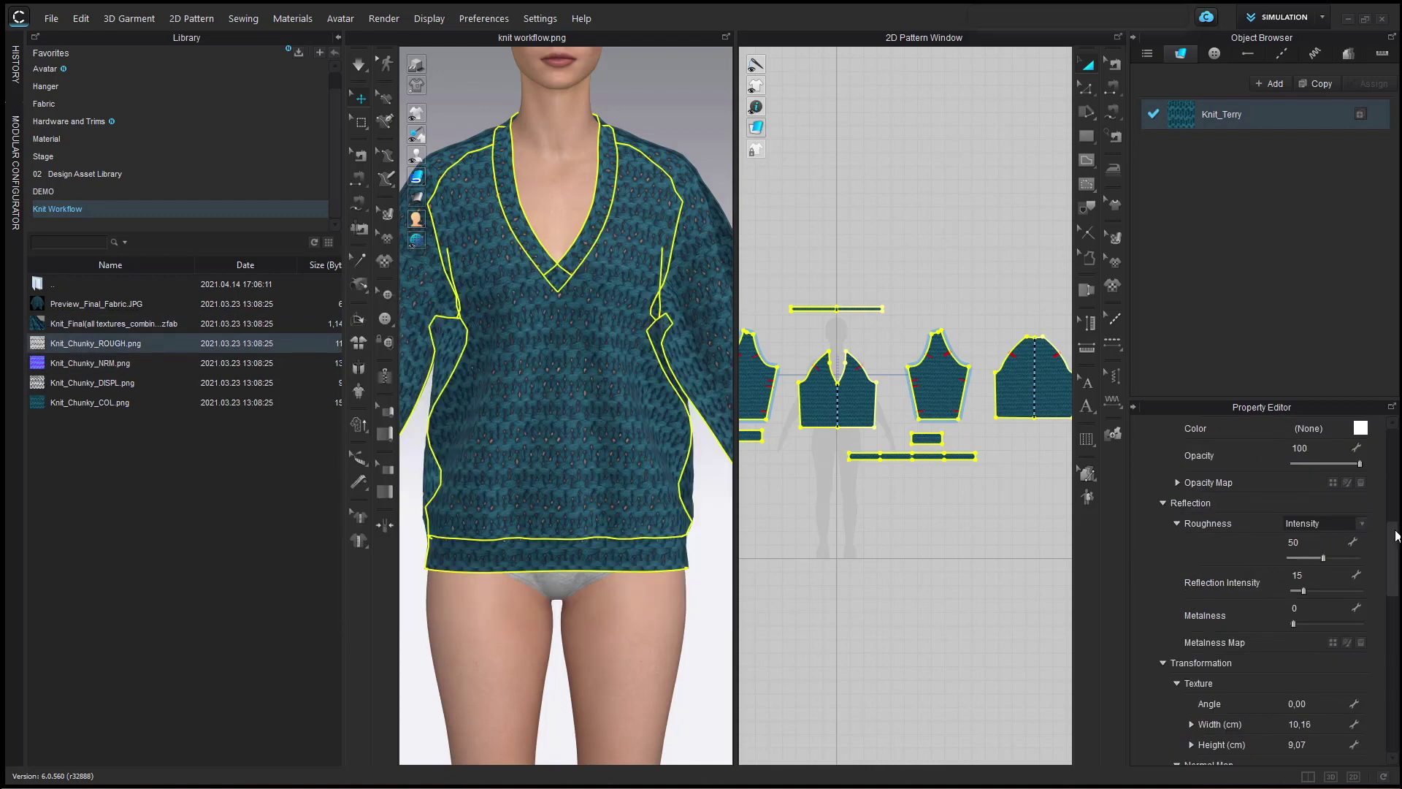
pyautogui.click(1361, 523)
pyautogui.click(1318, 545)
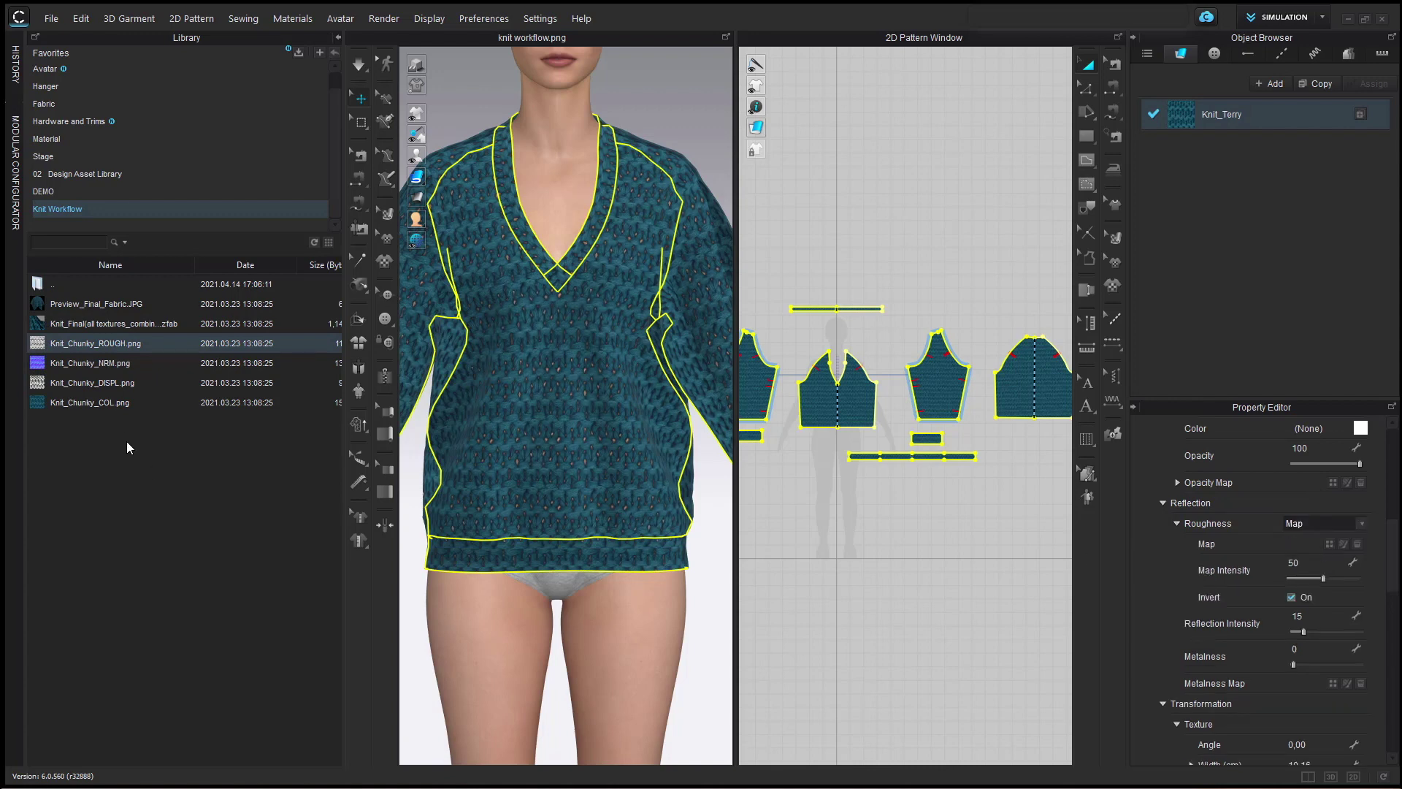
pyautogui.moveTo(25, 349)
pyautogui.mouseDown()
pyautogui.moveTo(1300, 470)
pyautogui.moveTo(1312, 537)
pyautogui.mouseUp()
pyautogui.click(337, 40)
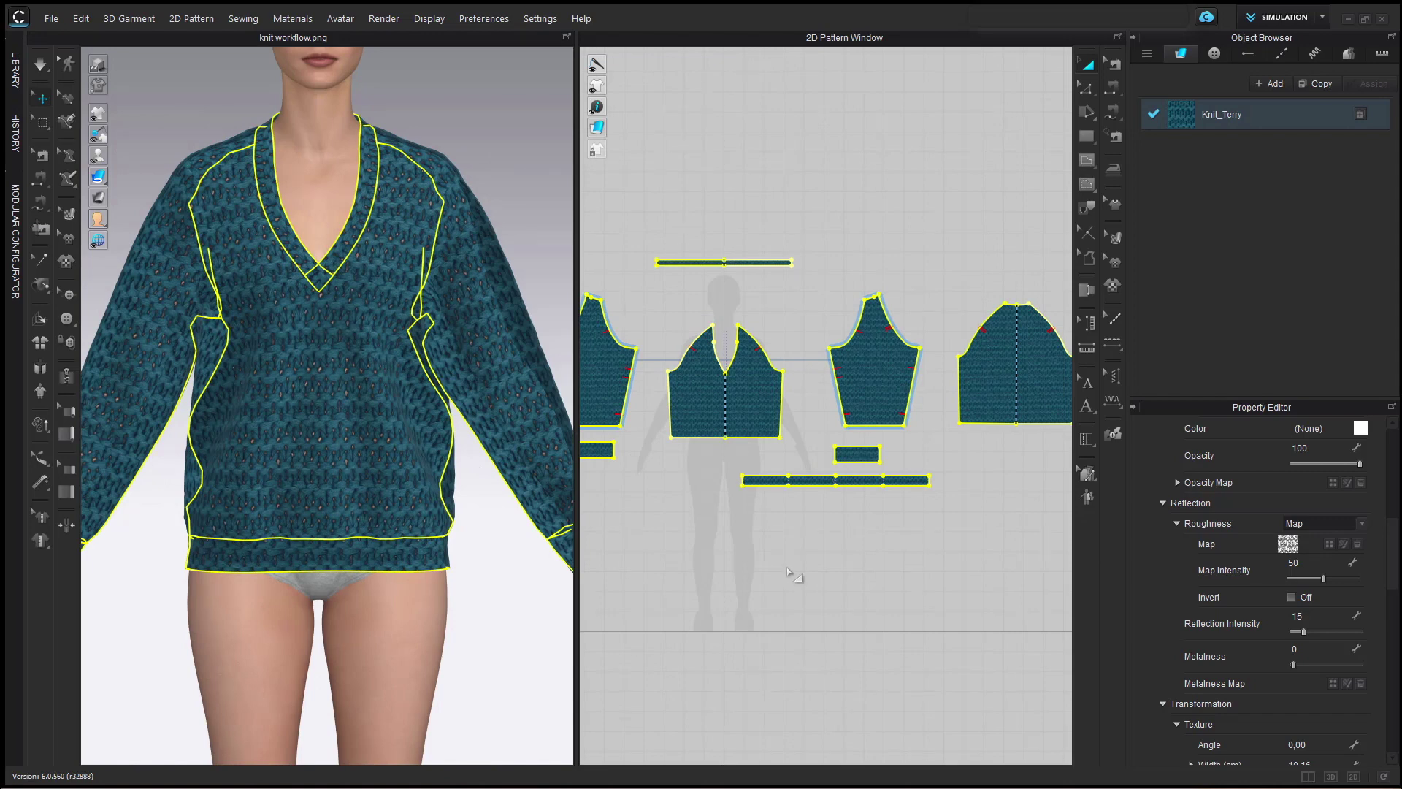
# Scale the combined knit texture down proportionally using Edit Texture (2D) on the sleeve pattern with the raised outline on the avatar's left arm.
pyautogui.scroll(-5, 341, 412)
pyautogui.scroll(-5, 826, 281)
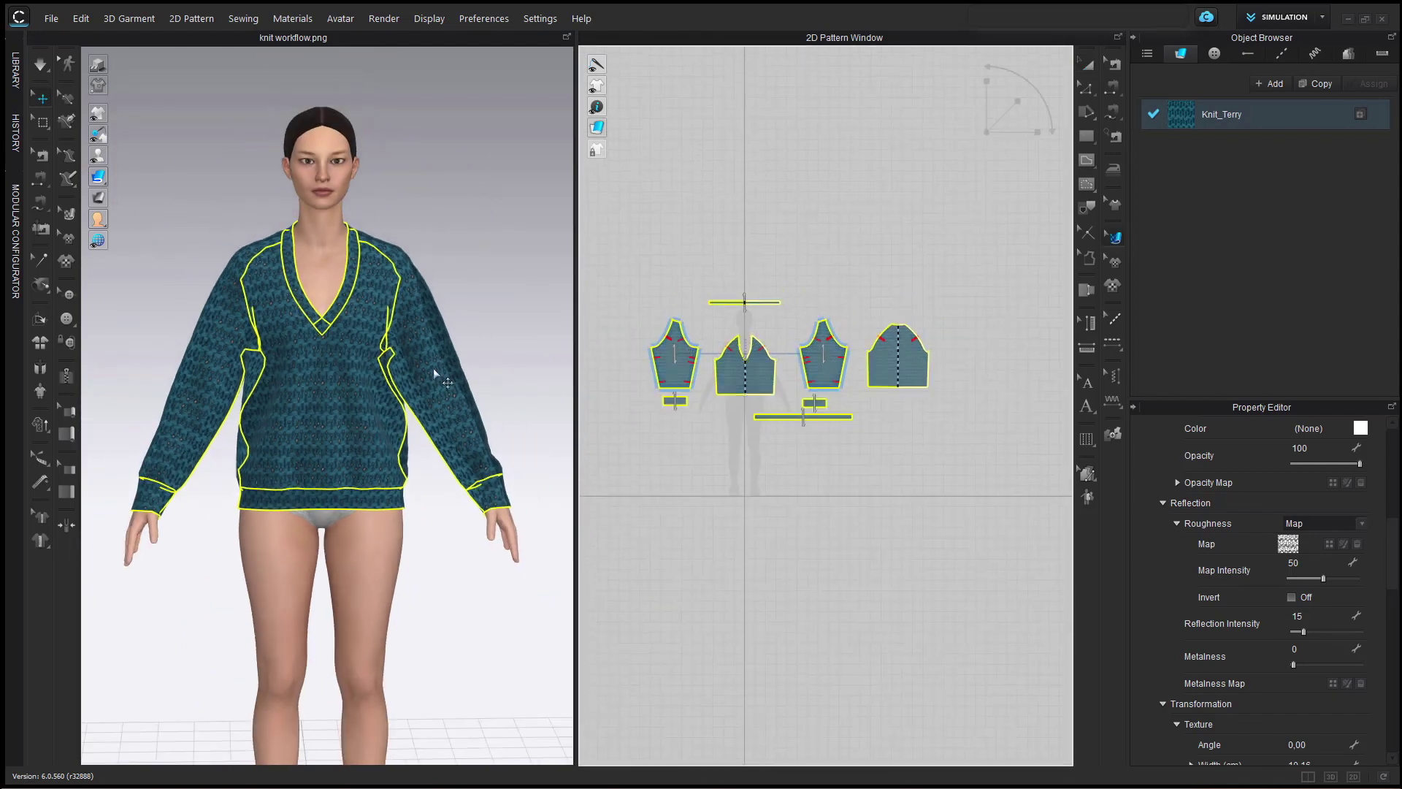
pyautogui.click(335, 409)
pyautogui.click(335, 410)
pyautogui.click(835, 353)
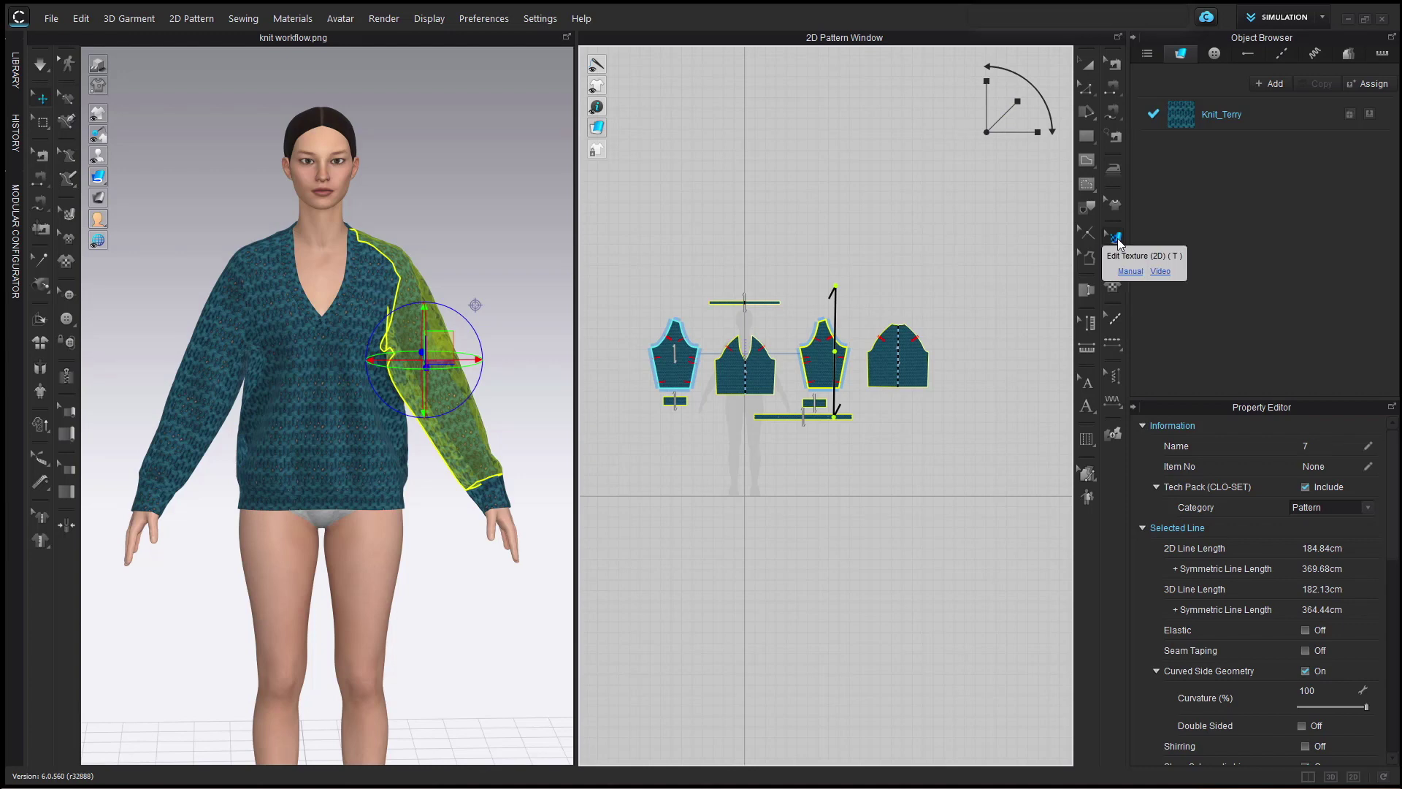
pyautogui.click(1116, 239)
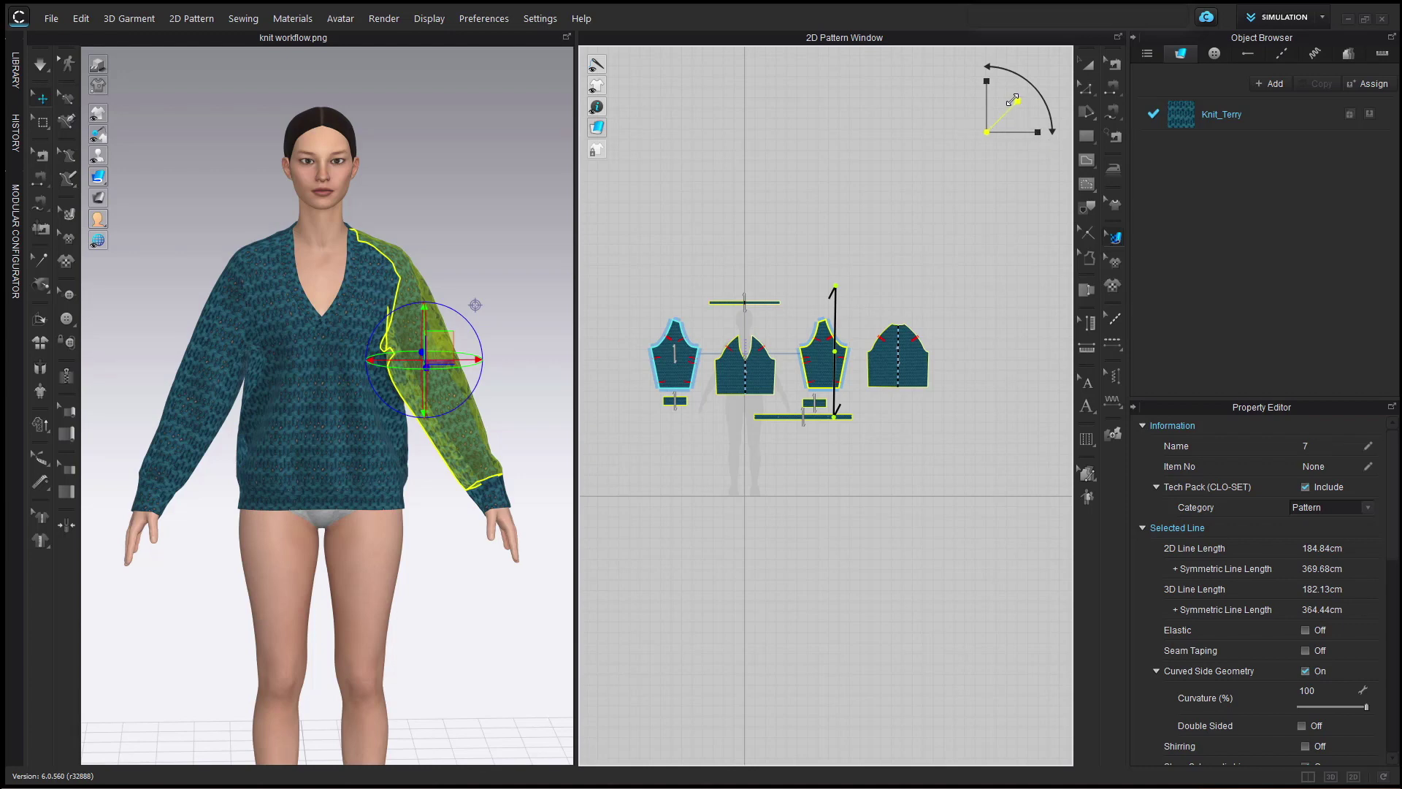
pyautogui.moveTo(1012, 100); pyautogui.dragTo(998, 121)
pyautogui.scroll(10, 399, 410)
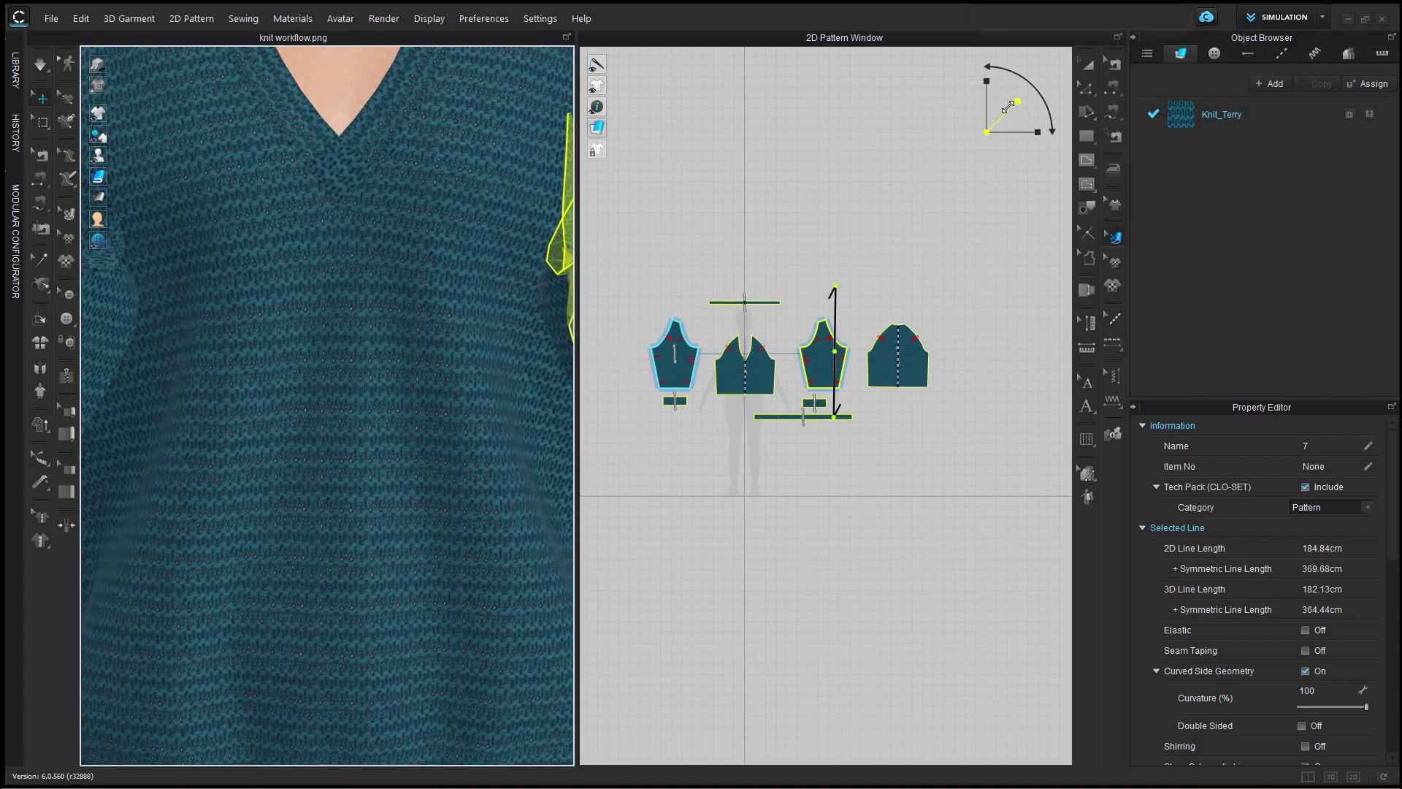
# Enlarge the knit texture slightly with taller stitches, deselect the sleeve and check the sweater from the front.
pyautogui.scroll(-6, 431, 358)
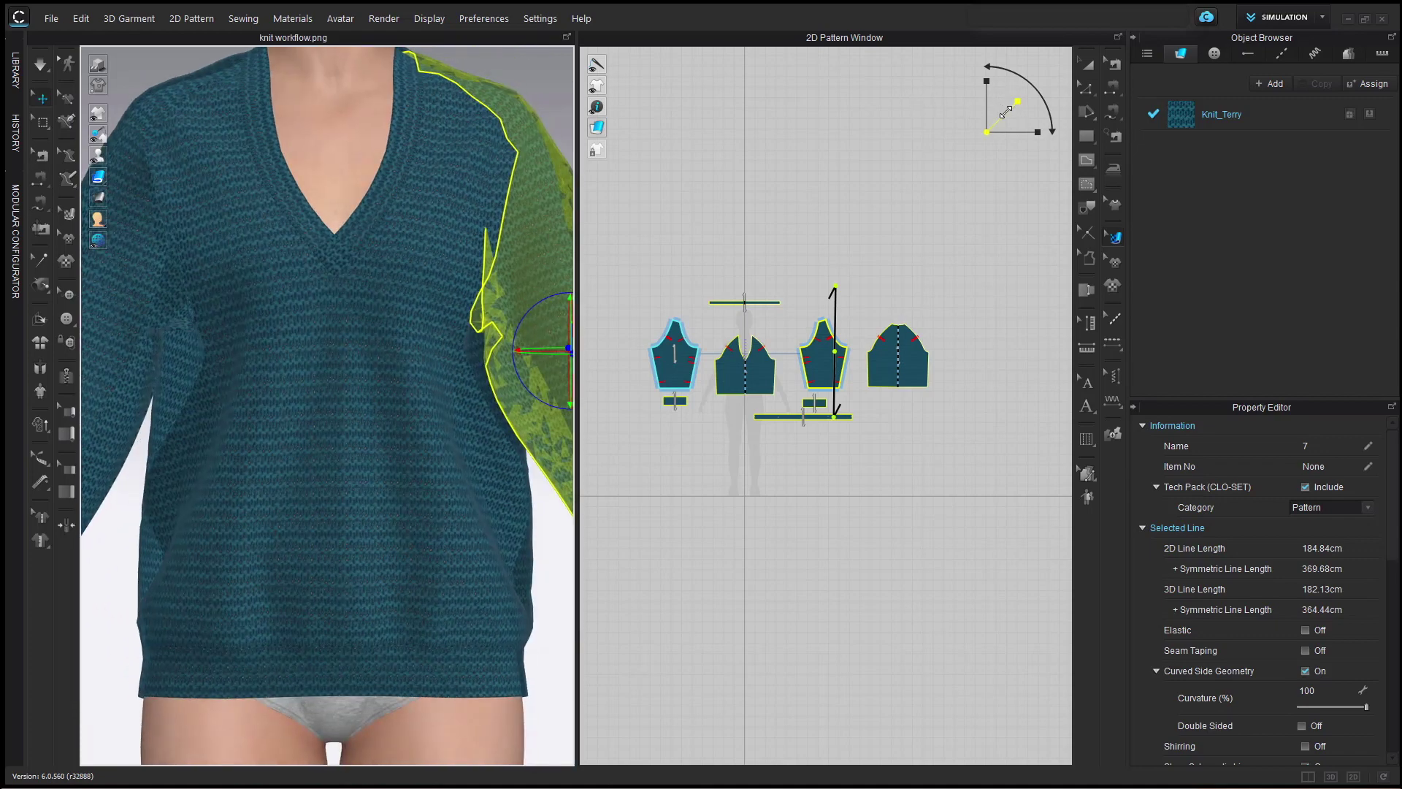
pyautogui.scroll(-4, 521, 299)
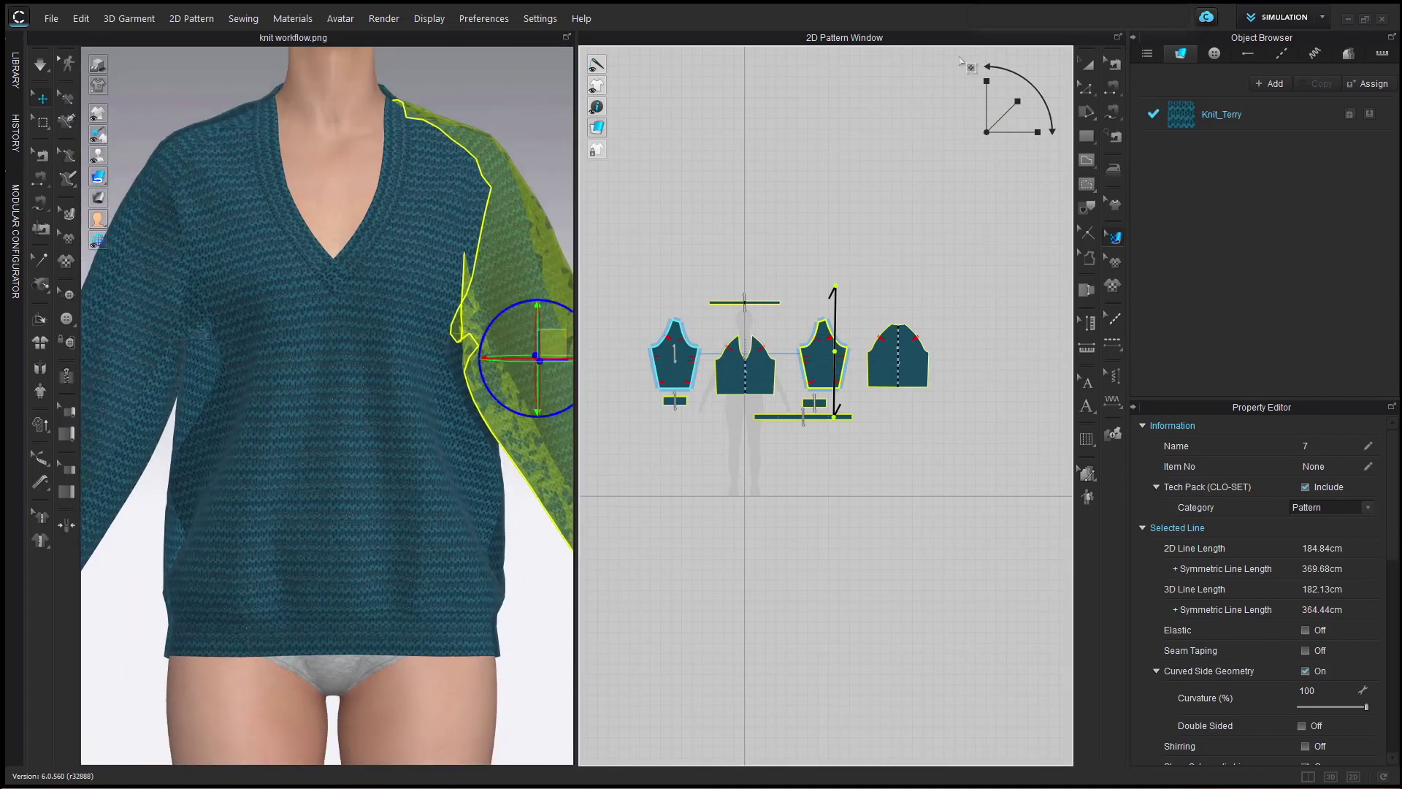
pyautogui.moveTo(1009, 112); pyautogui.dragTo(1011, 109)
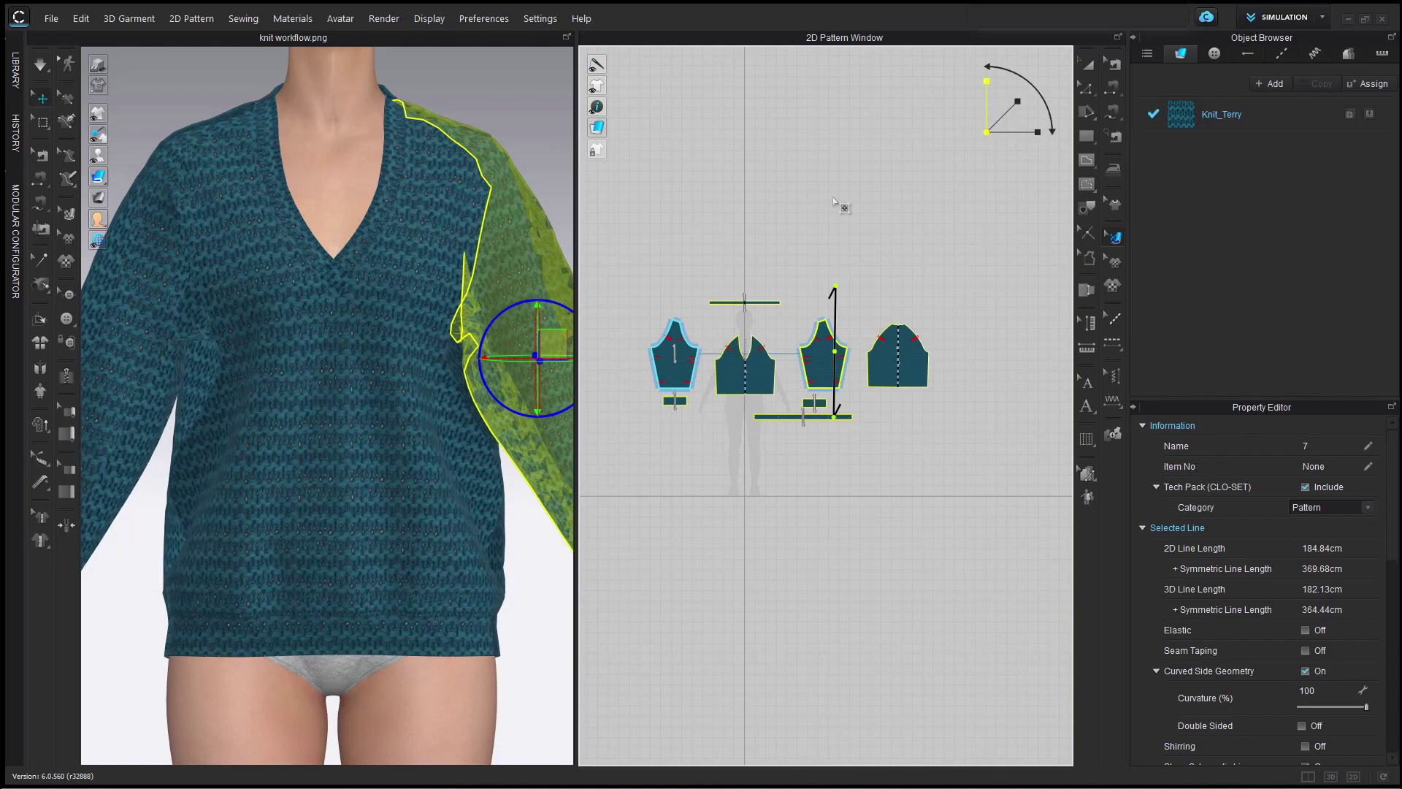
pyautogui.moveTo(314, 374); pyautogui.dragTo(404, 360, button='right')
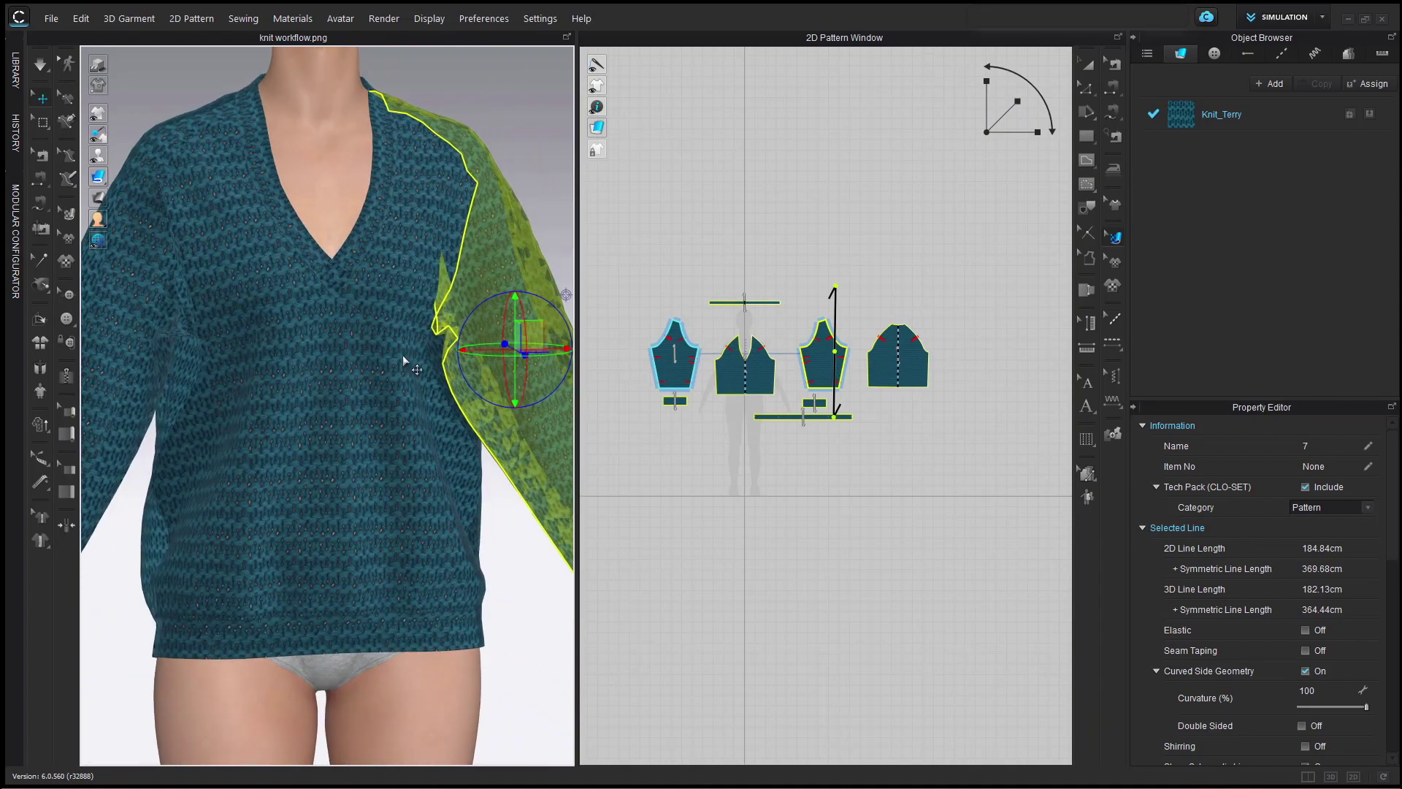
pyautogui.press('Escape')
pyautogui.scroll(3, 422, 379)
pyautogui.moveTo(389, 451); pyautogui.dragTo(402, 452, button='middle')
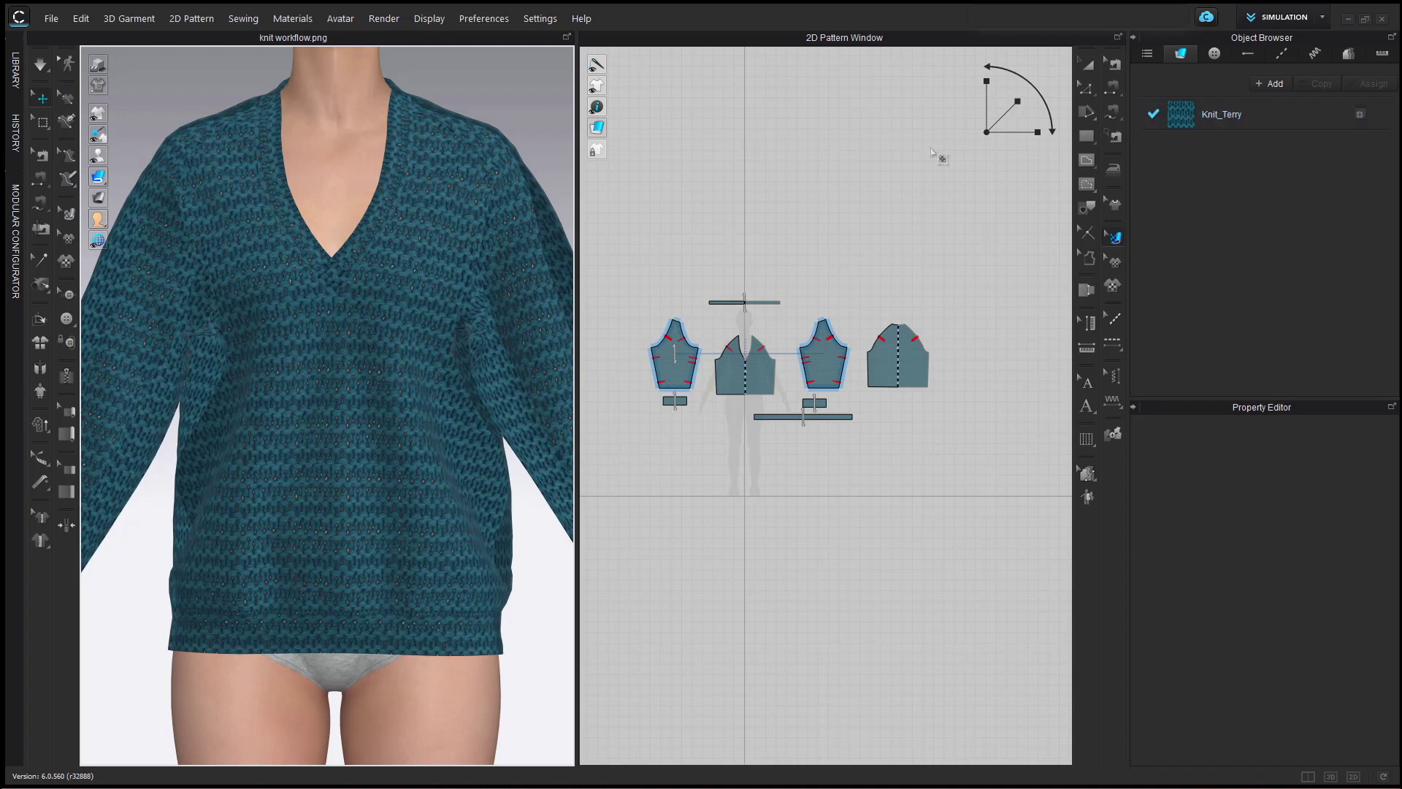
# Run an interactive render of the sweater to preview the knit fabric, and close the render window.
pyautogui.click(382, 19)
pyautogui.click(390, 34)
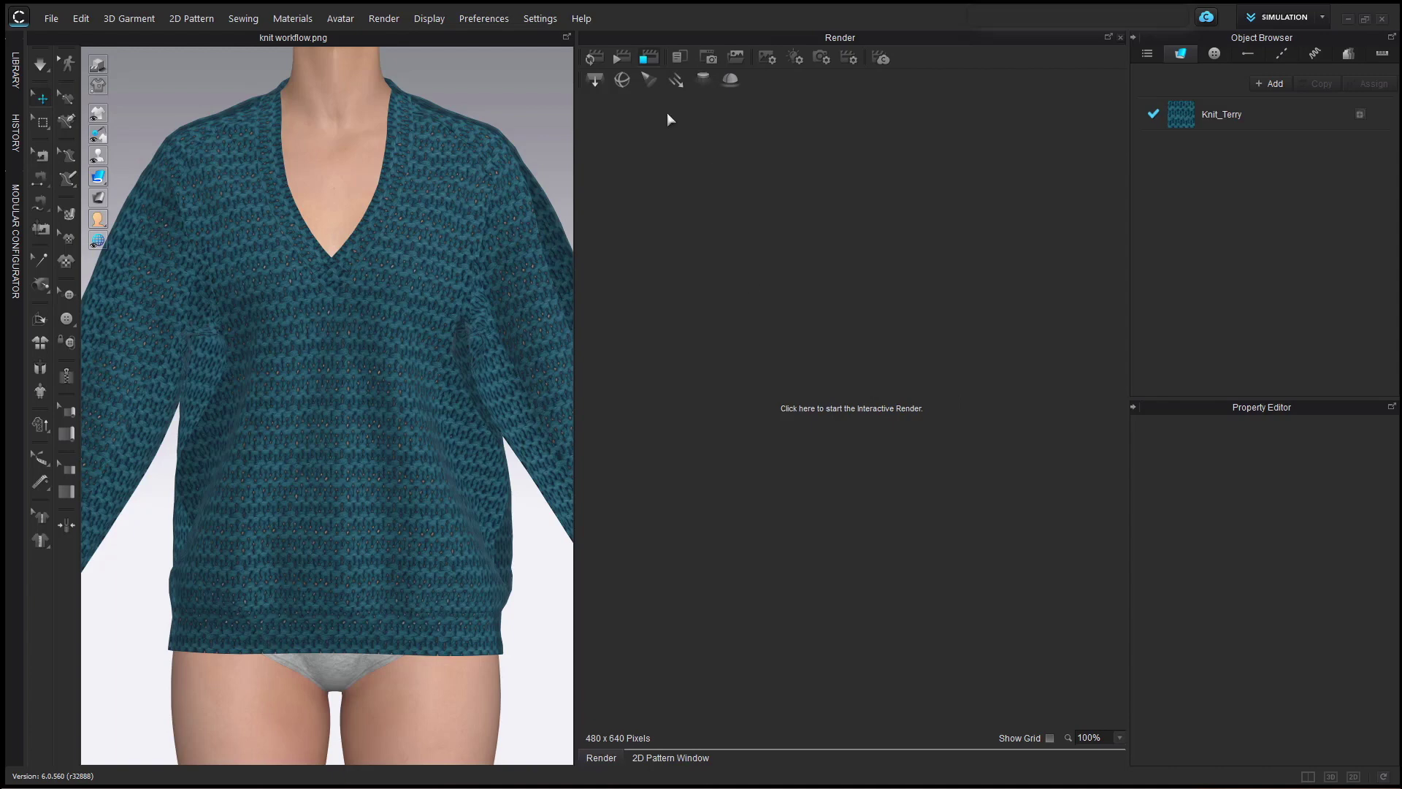
pyautogui.click(590, 58)
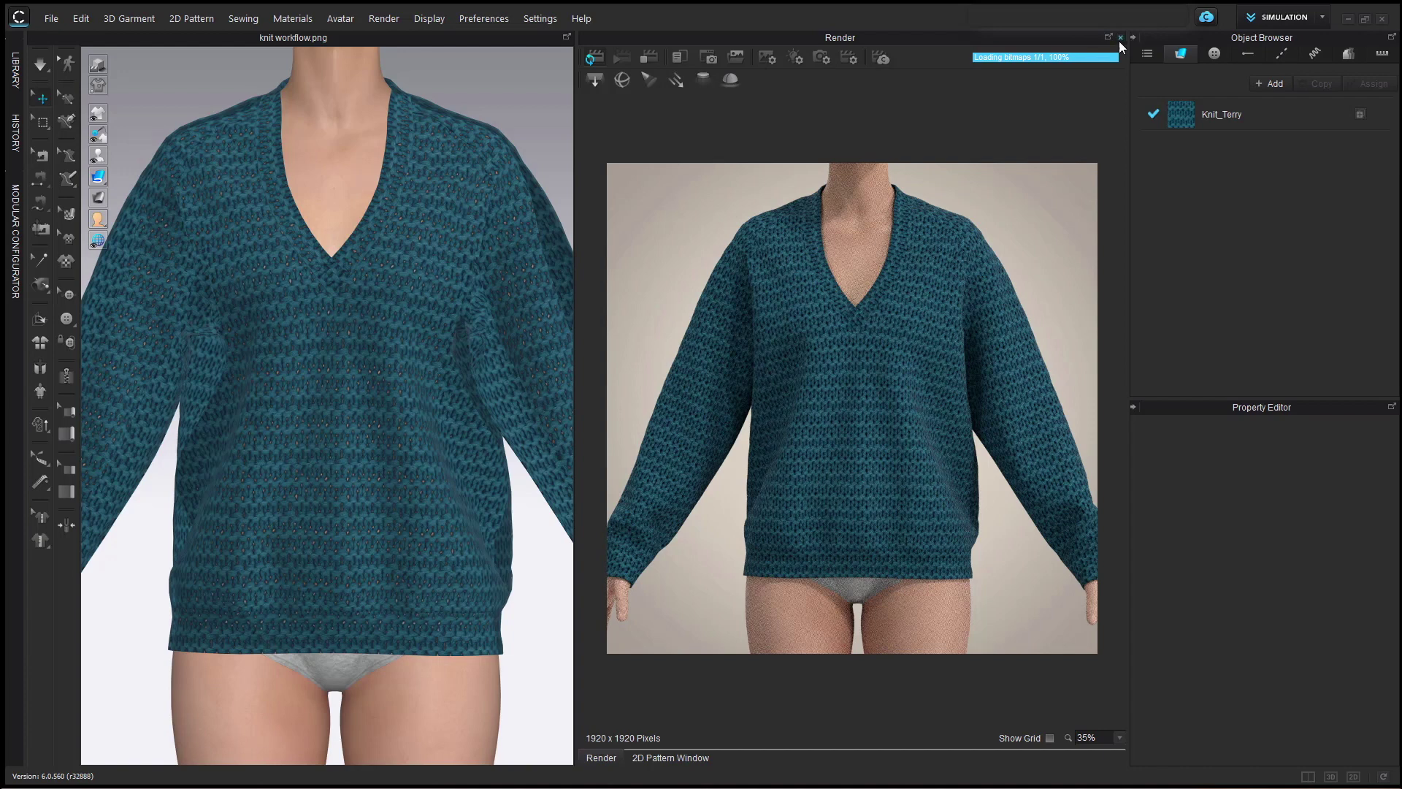
pyautogui.click(1120, 40)
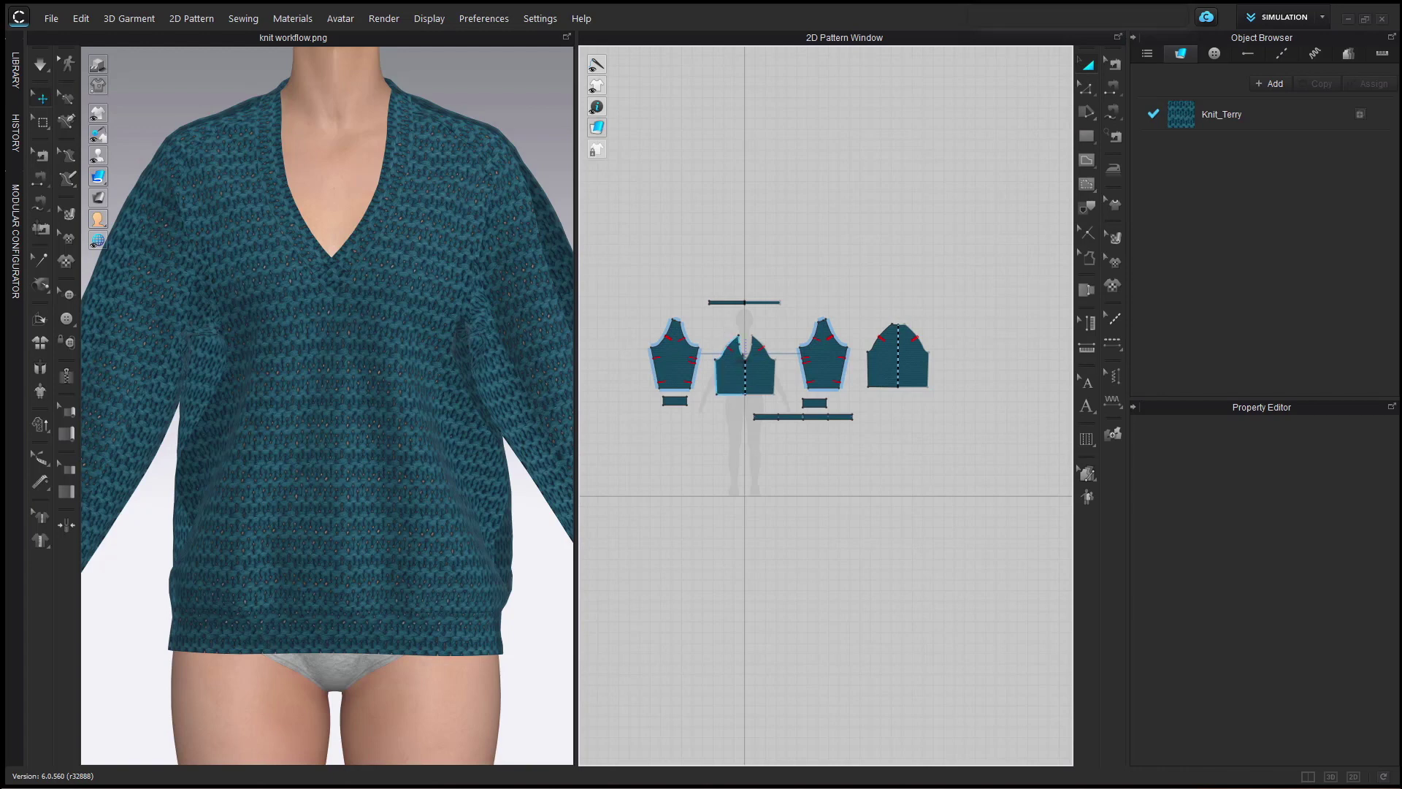
# Examine the knit texture's scale and direction on the hem band and the other trim patterns in the 2D and 3D views.
pyautogui.scroll(3, 774, 499)
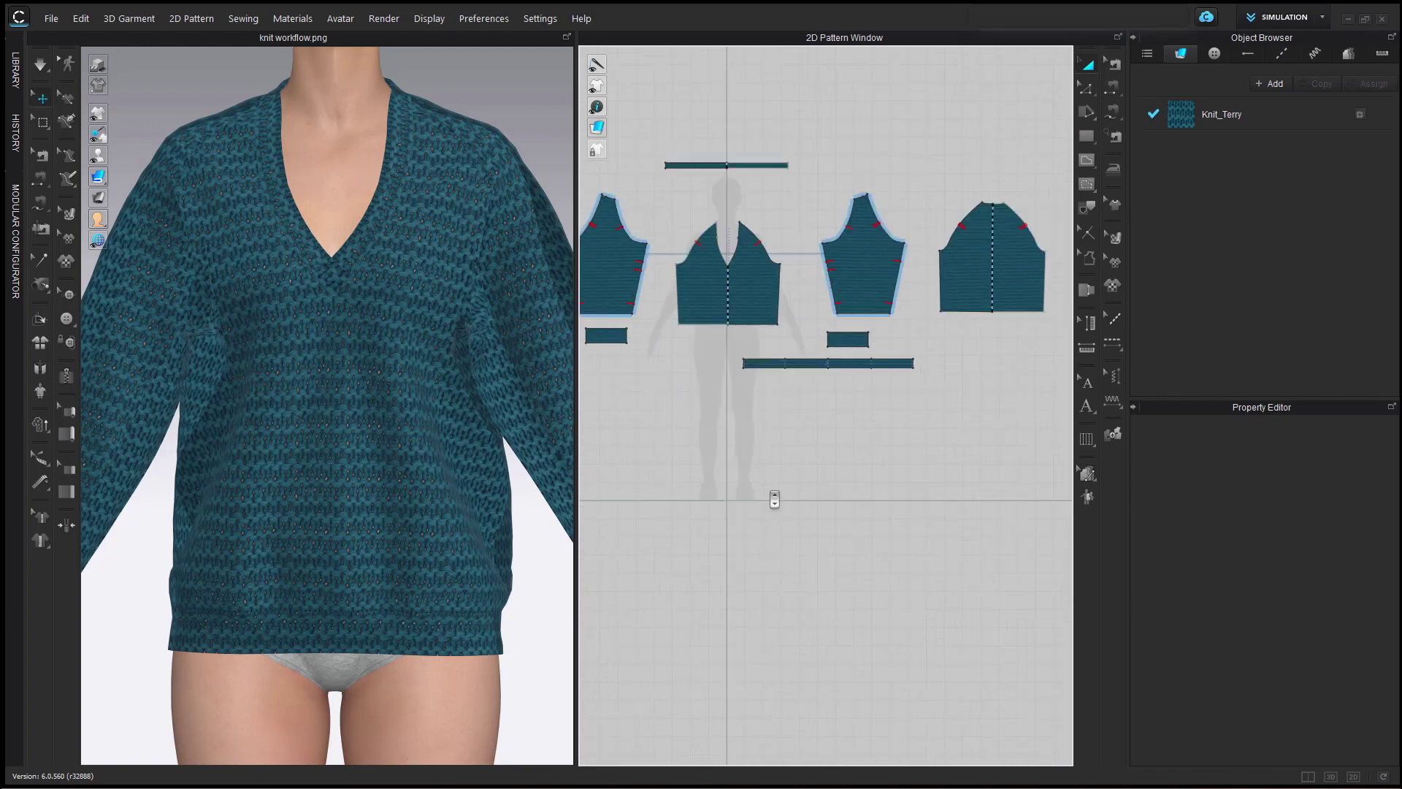
pyautogui.scroll(5, 808, 450)
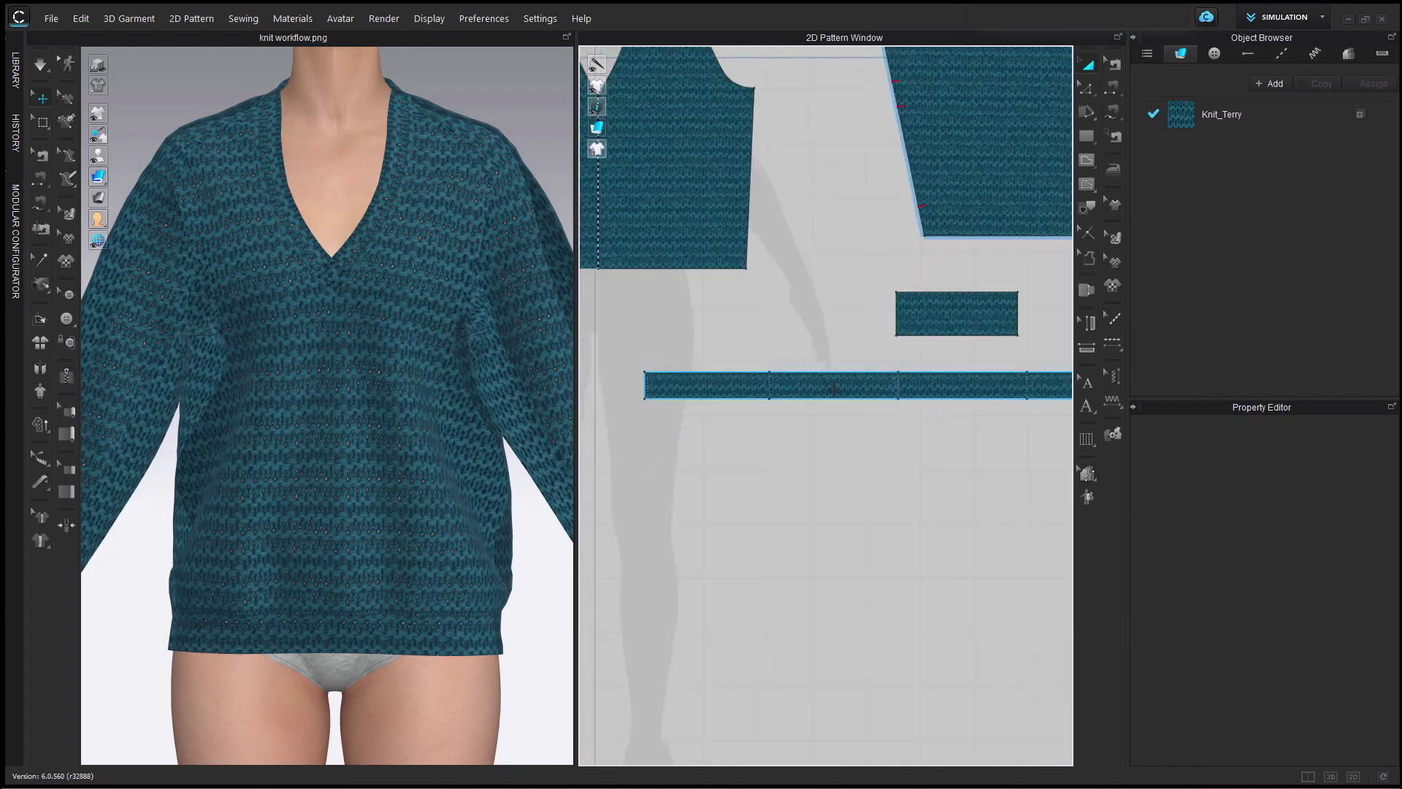
pyautogui.click(833, 388)
pyautogui.scroll(-5, 866, 398)
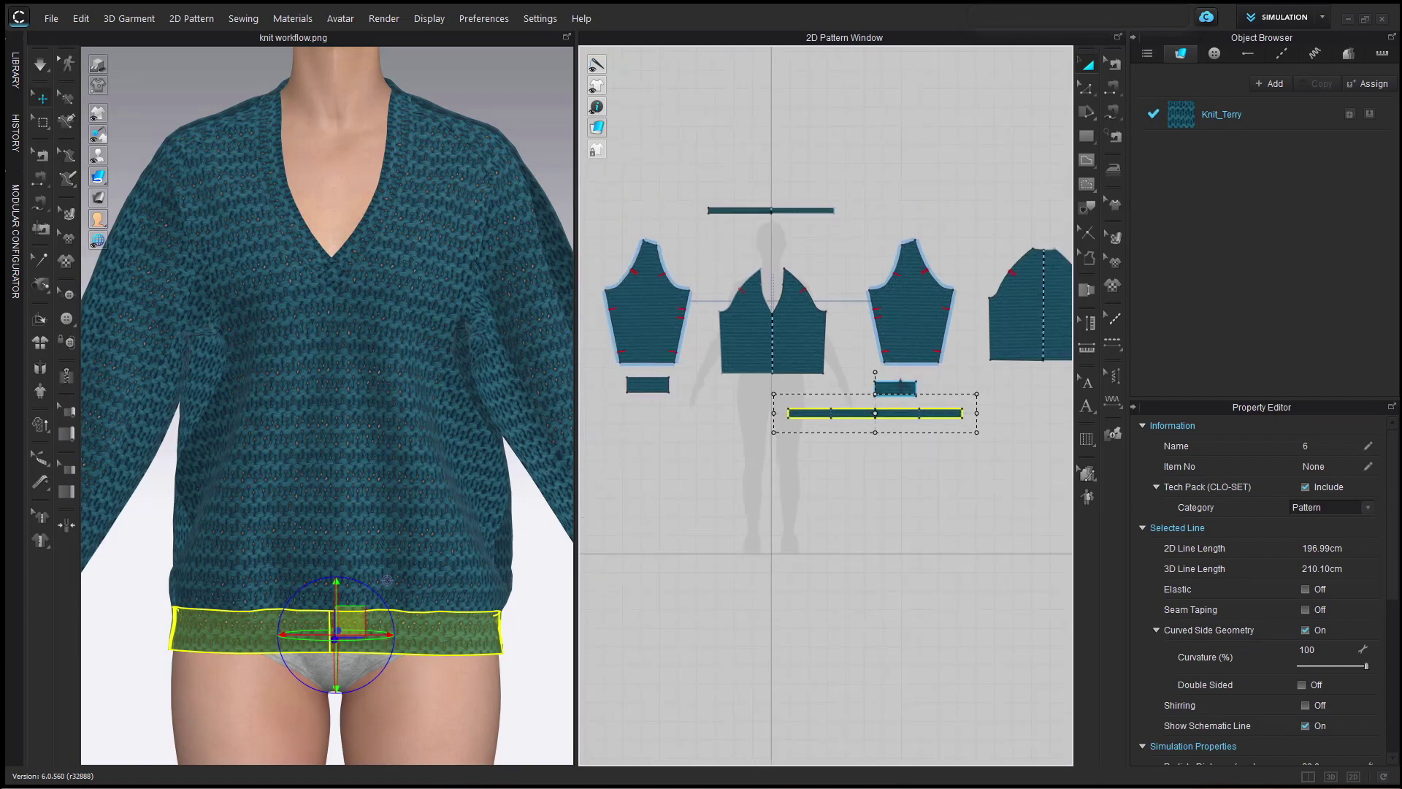
pyautogui.scroll(-3, 463, 516)
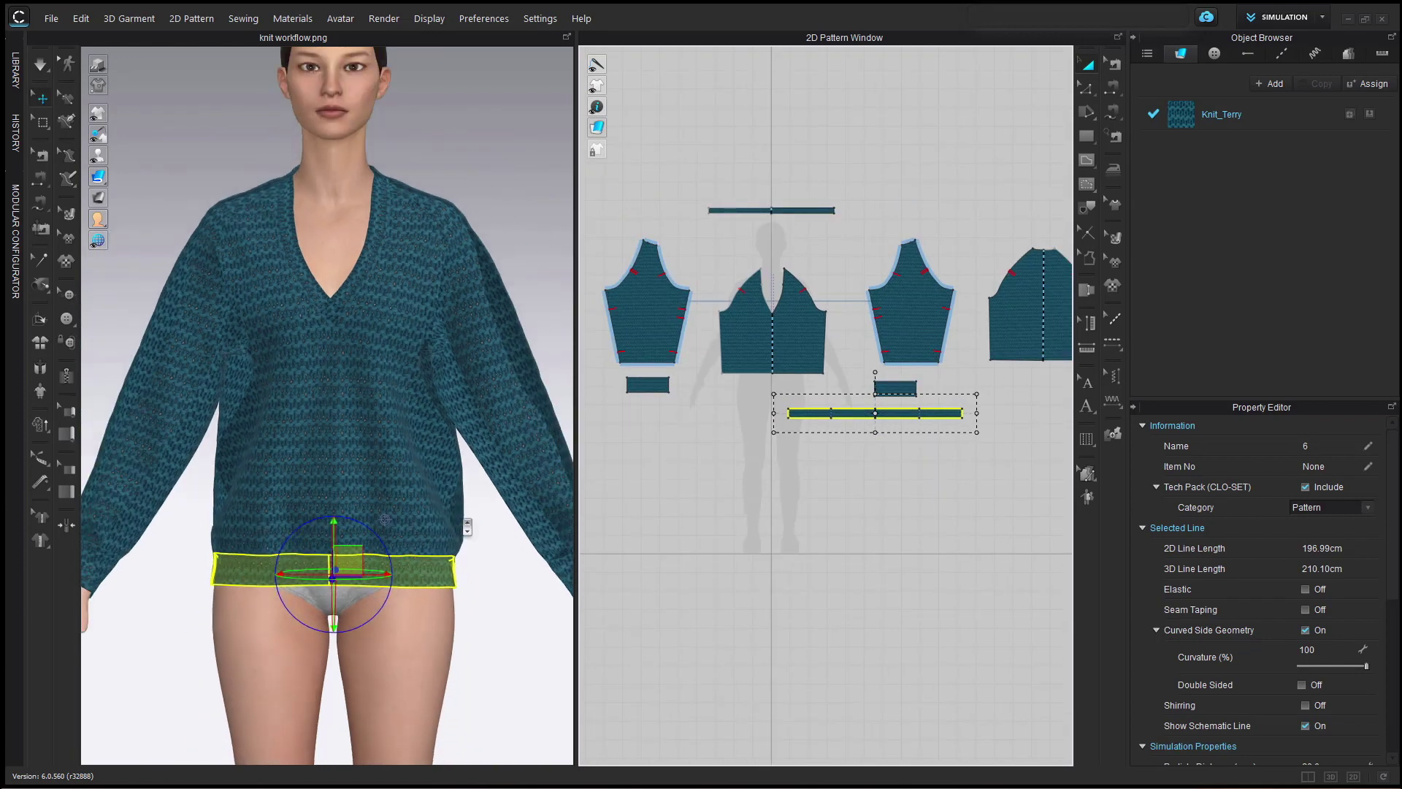
pyautogui.scroll(-3, 468, 526)
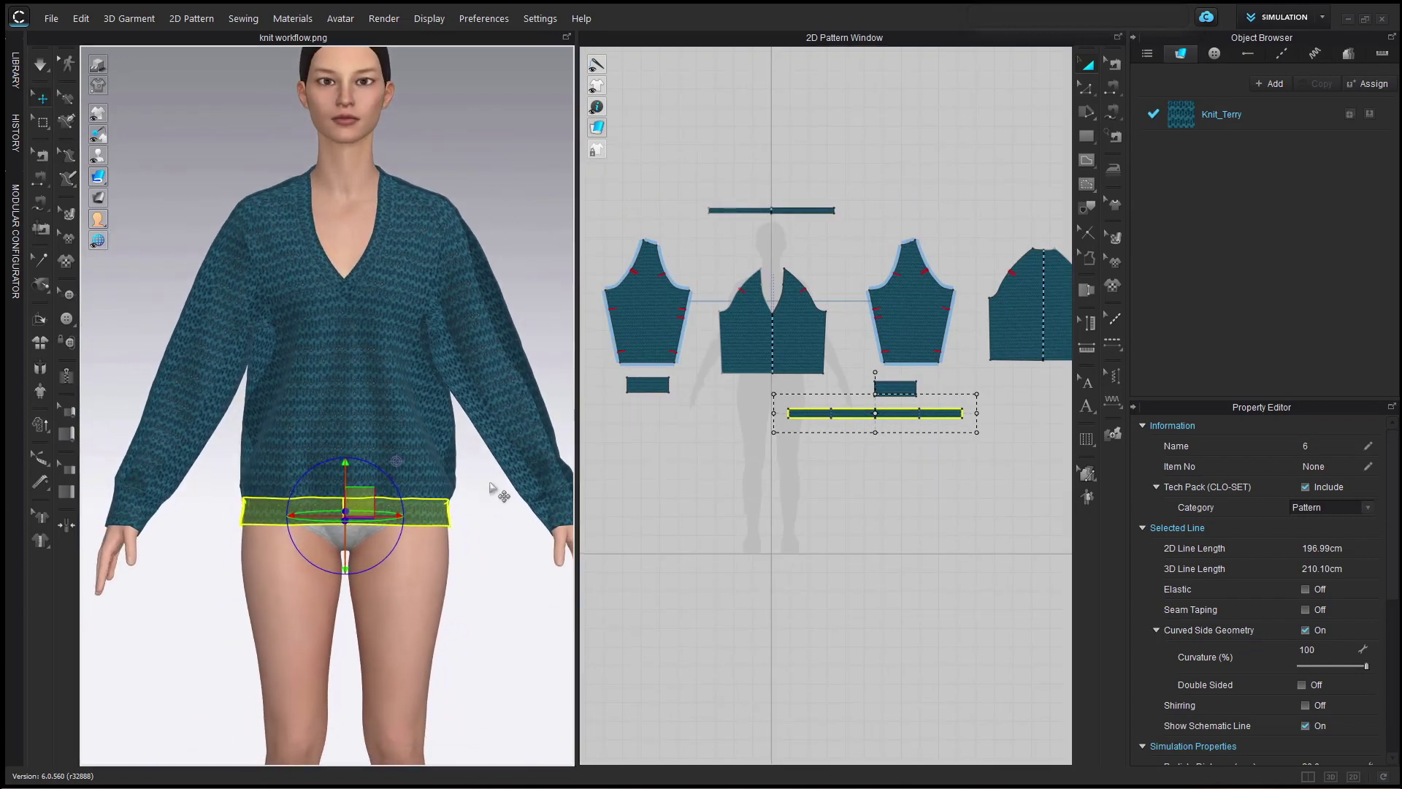
pyautogui.moveTo(979, 467); pyautogui.dragTo(947, 474, button='right')
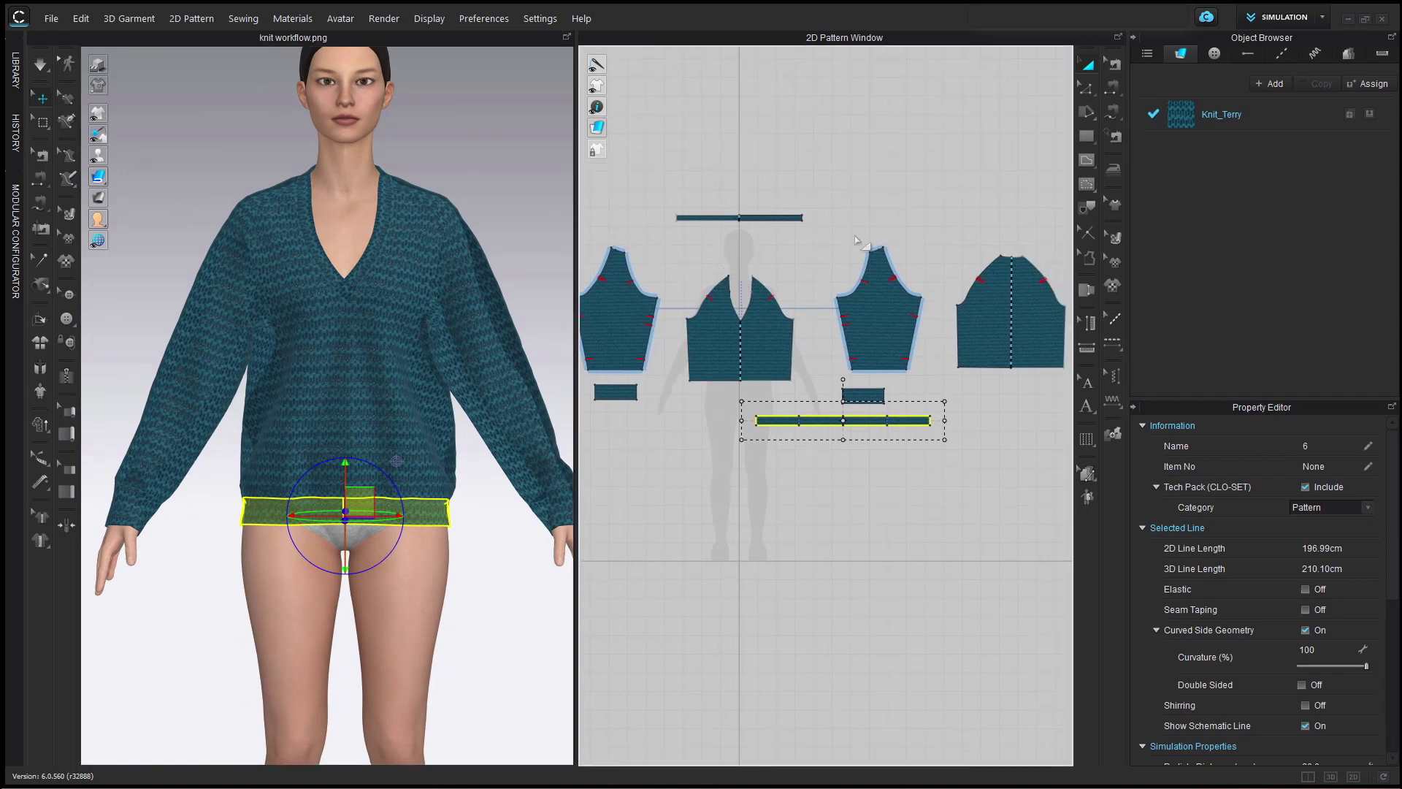
pyautogui.click(811, 595)
pyautogui.moveTo(898, 457); pyautogui.dragTo(851, 457, button='right')
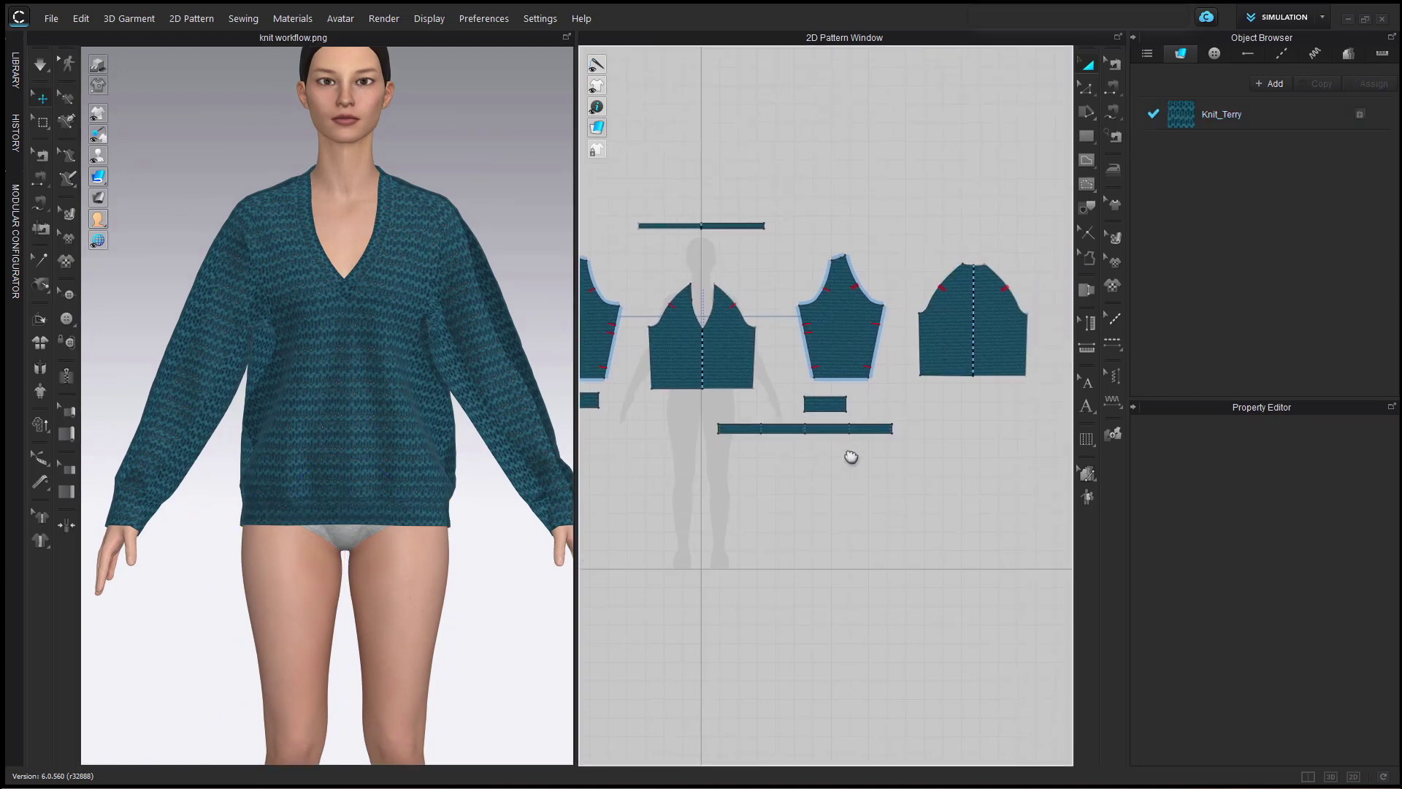
pyautogui.scroll(-3, 851, 457)
# Duplicate the Knit_Terry fabric and rename the copy Knit_Rib.
pyautogui.click(1306, 110)
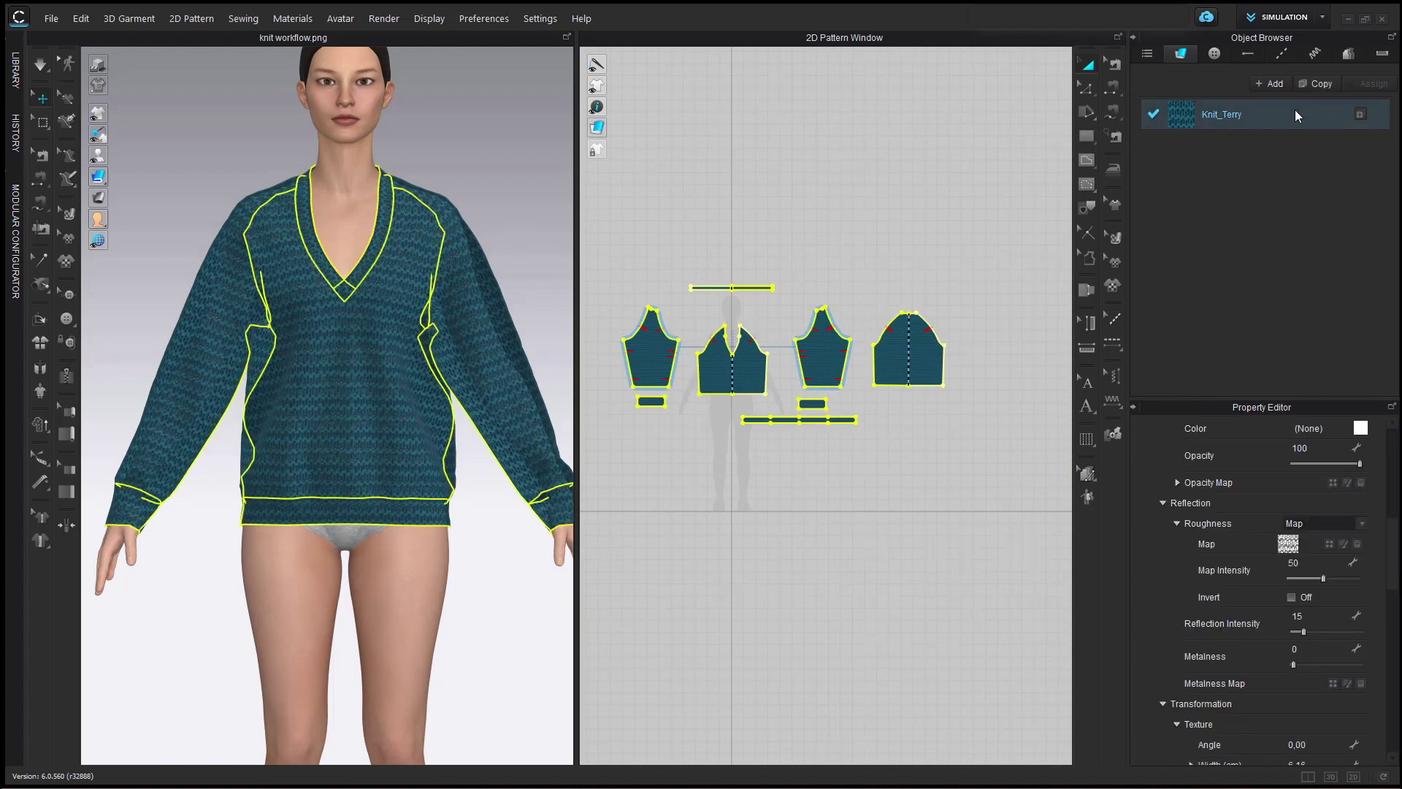
pyautogui.click(1317, 85)
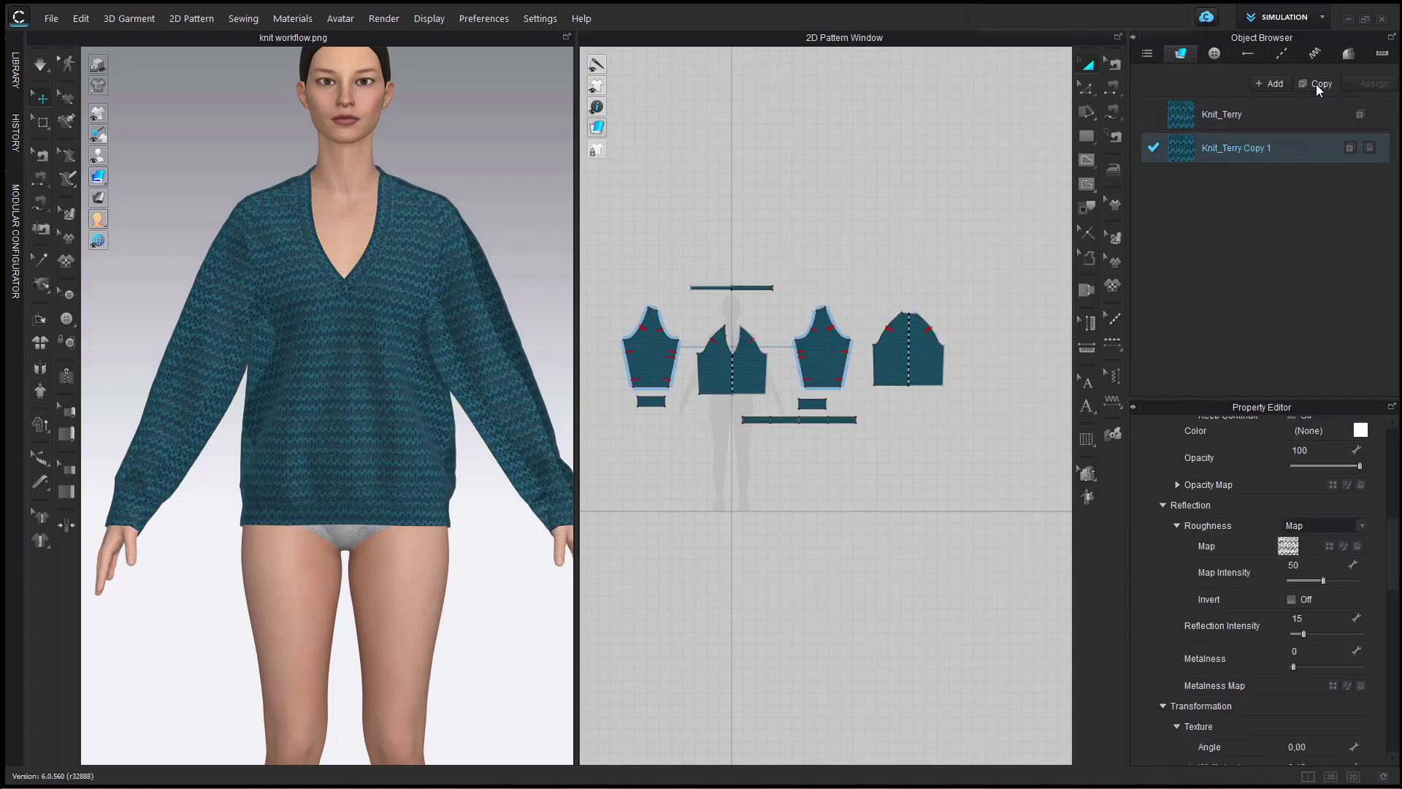
pyautogui.doubleClick(1233, 148)
pyautogui.click(1279, 147)
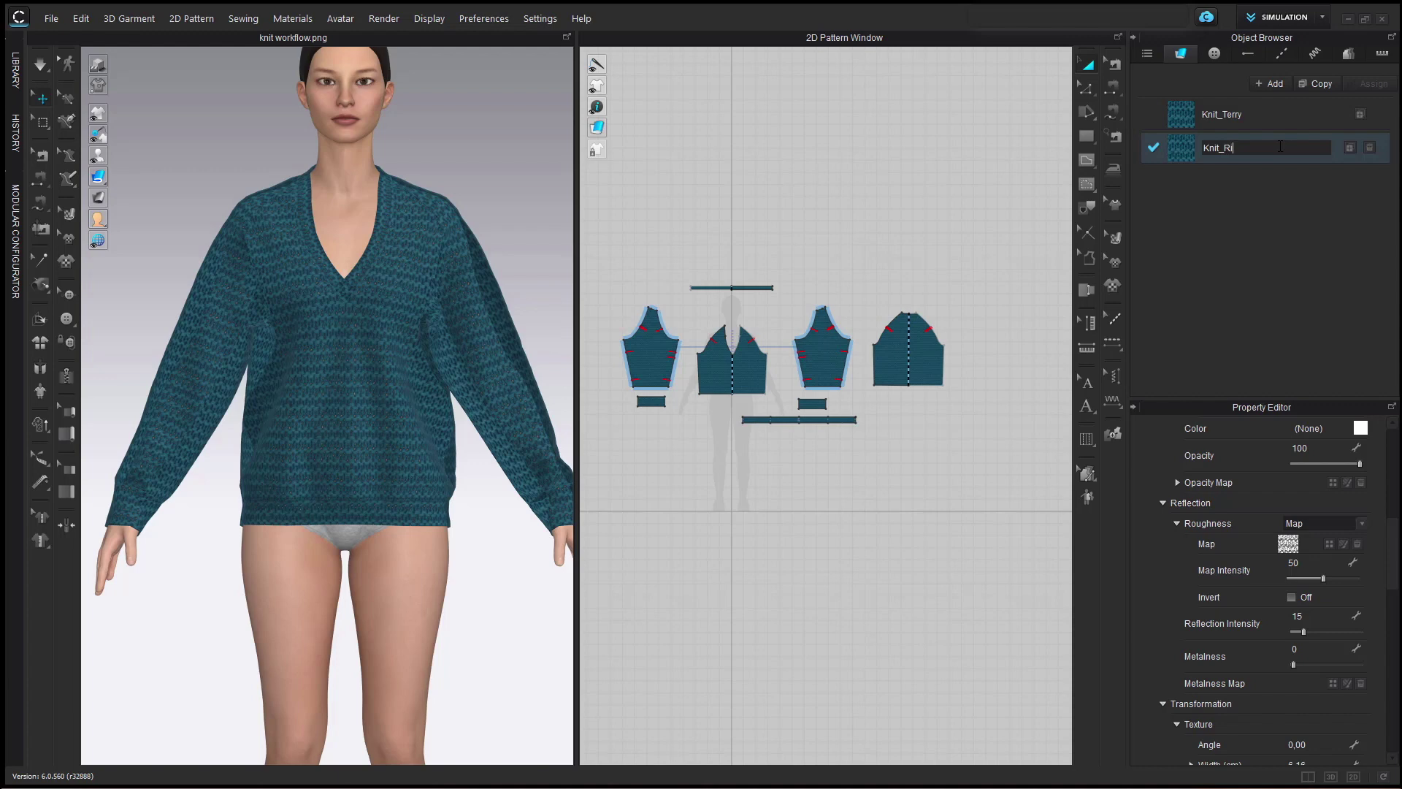
# Rename the original Knit_Terry fabric Knit_Chunky and deselect it.
pyautogui.doubleClick(1269, 115)
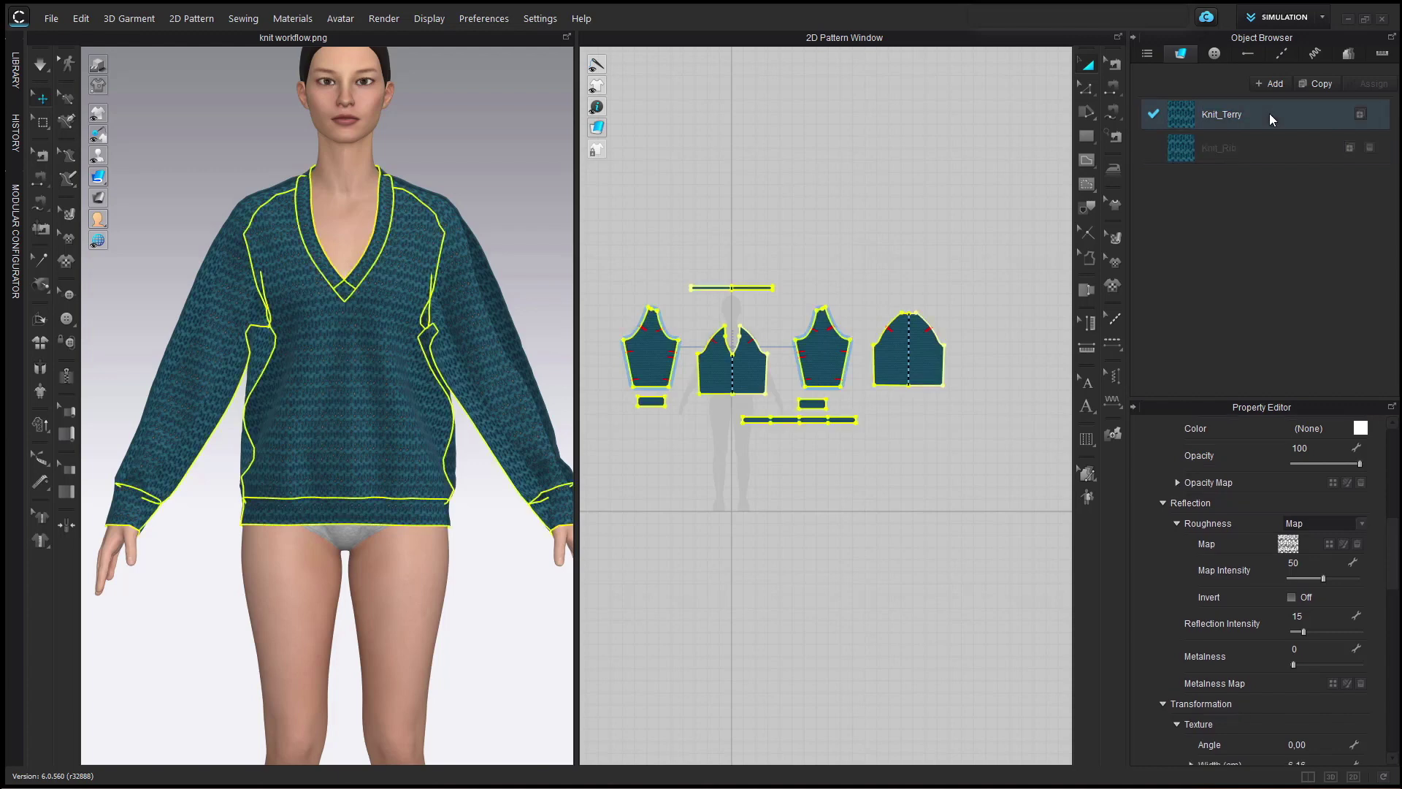
pyautogui.click(1273, 115)
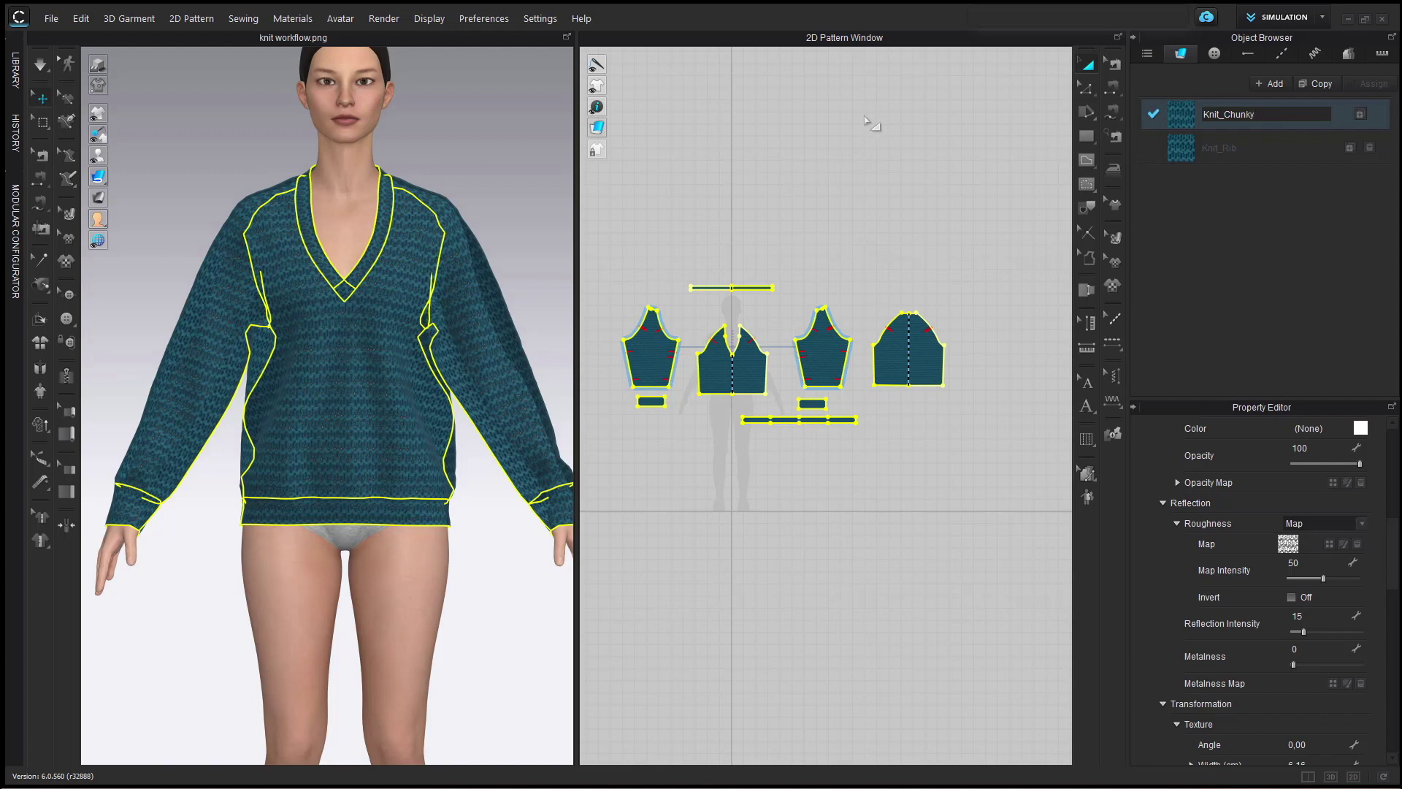
pyautogui.click(891, 213)
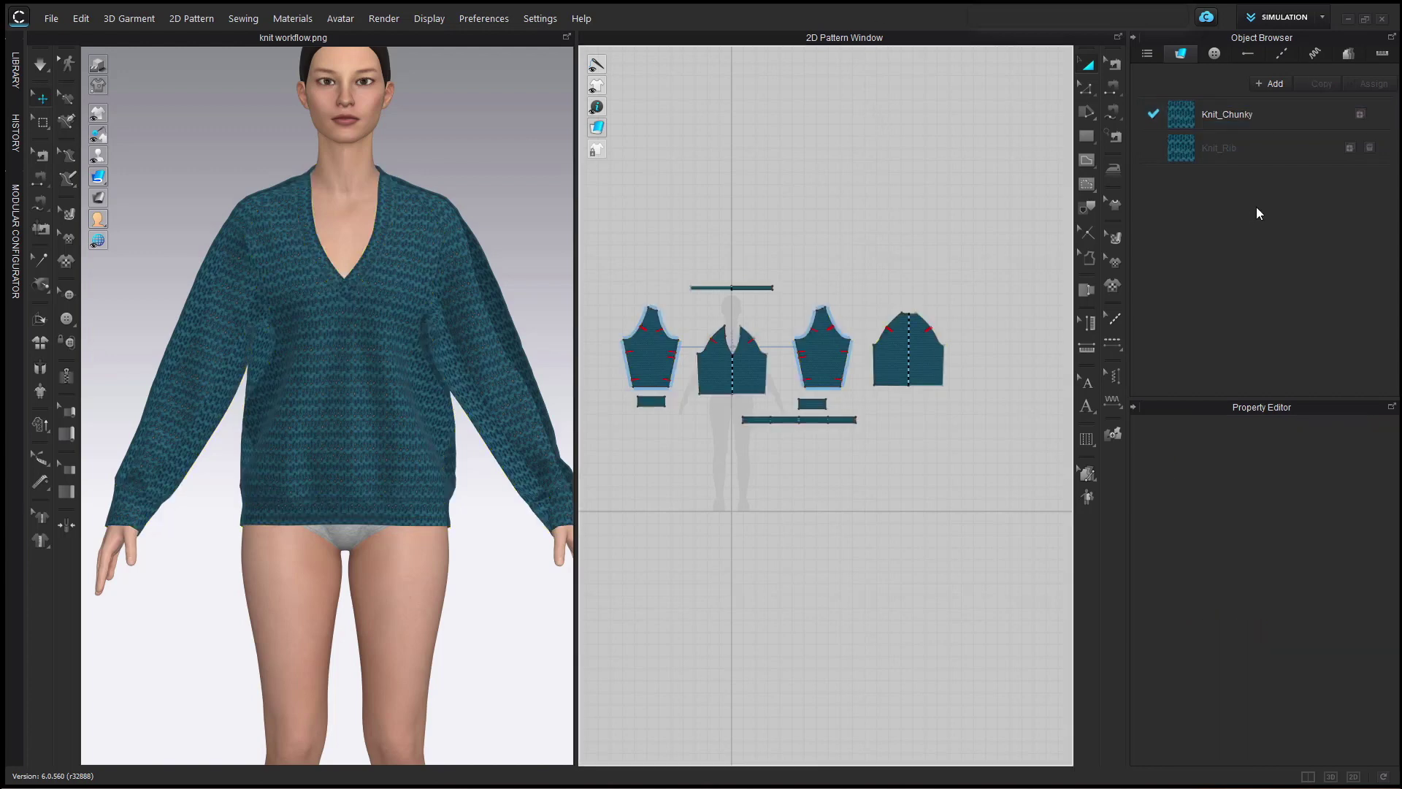
# Assign the Knit_Rib fabric to the two cuffs, the hem band and the neckband patterns.
pyautogui.click(1179, 149)
pyautogui.moveTo(616, 399); pyautogui.dragTo(963, 459)
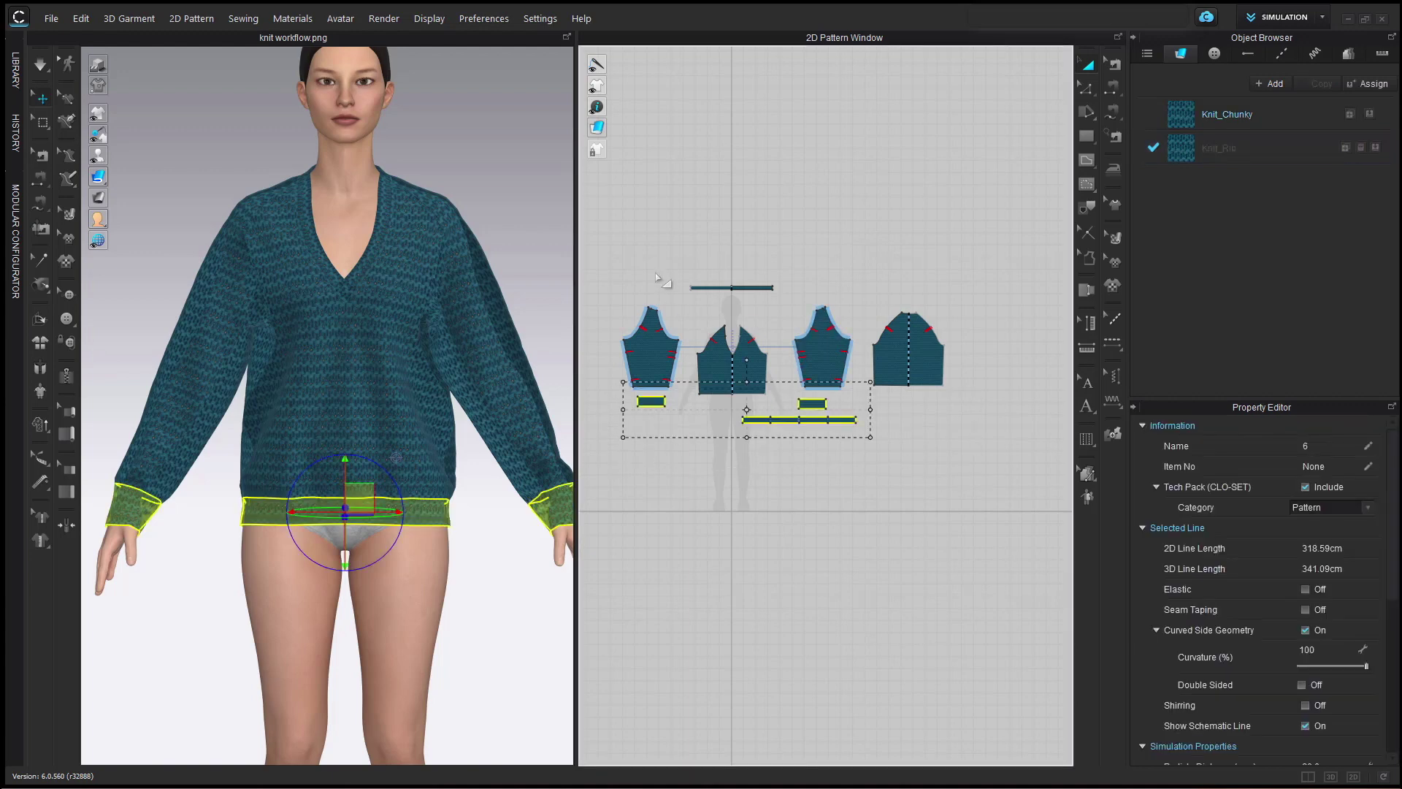
pyautogui.keyDown('shift'); pyautogui.click(760, 288); pyautogui.keyUp('shift')
pyautogui.click(1376, 148)
pyautogui.click(683, 398)
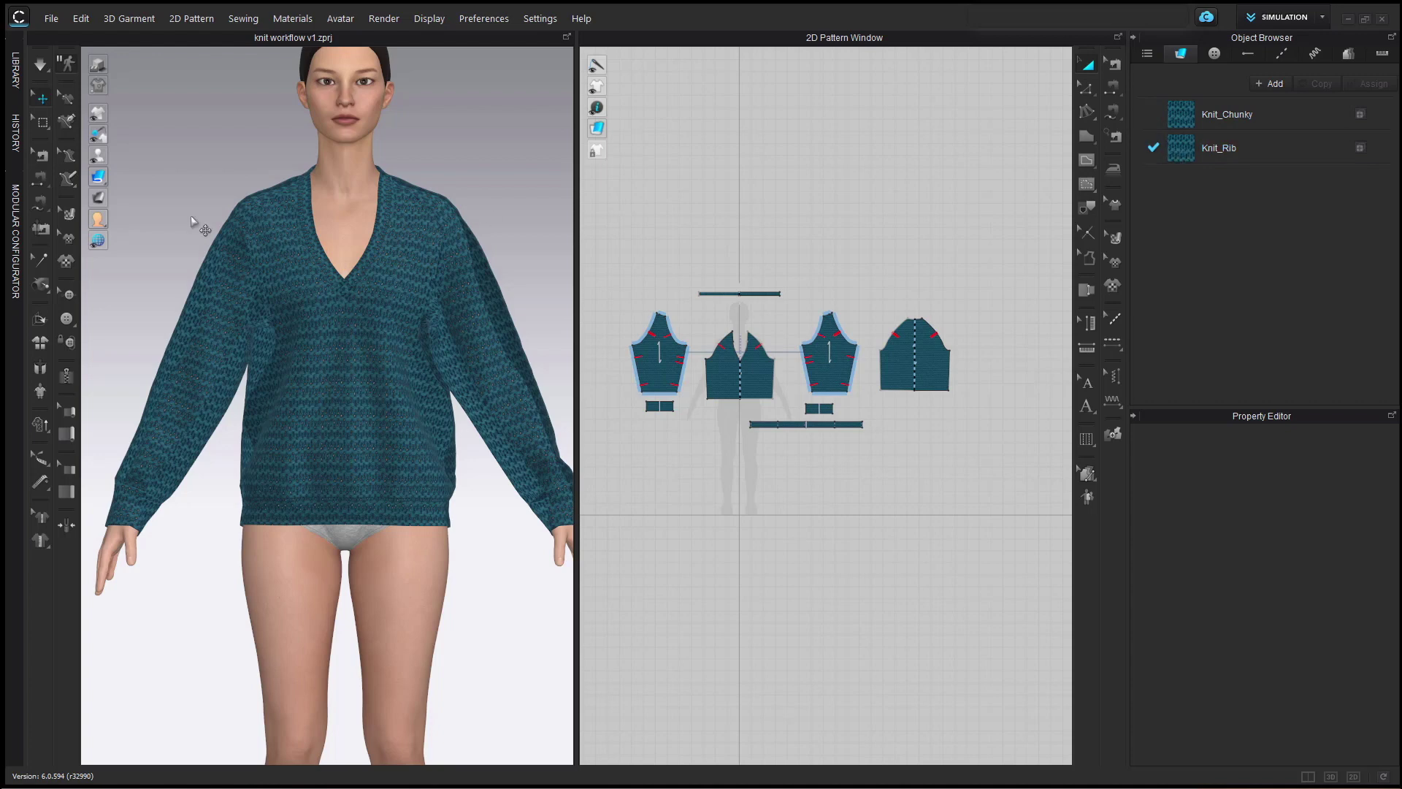
# Search the library's Fabric folder for "rib" and replace the Knit_Rib fabric with the Rib_1X1_486gsm.zfab preset.
pyautogui.click(14, 70)
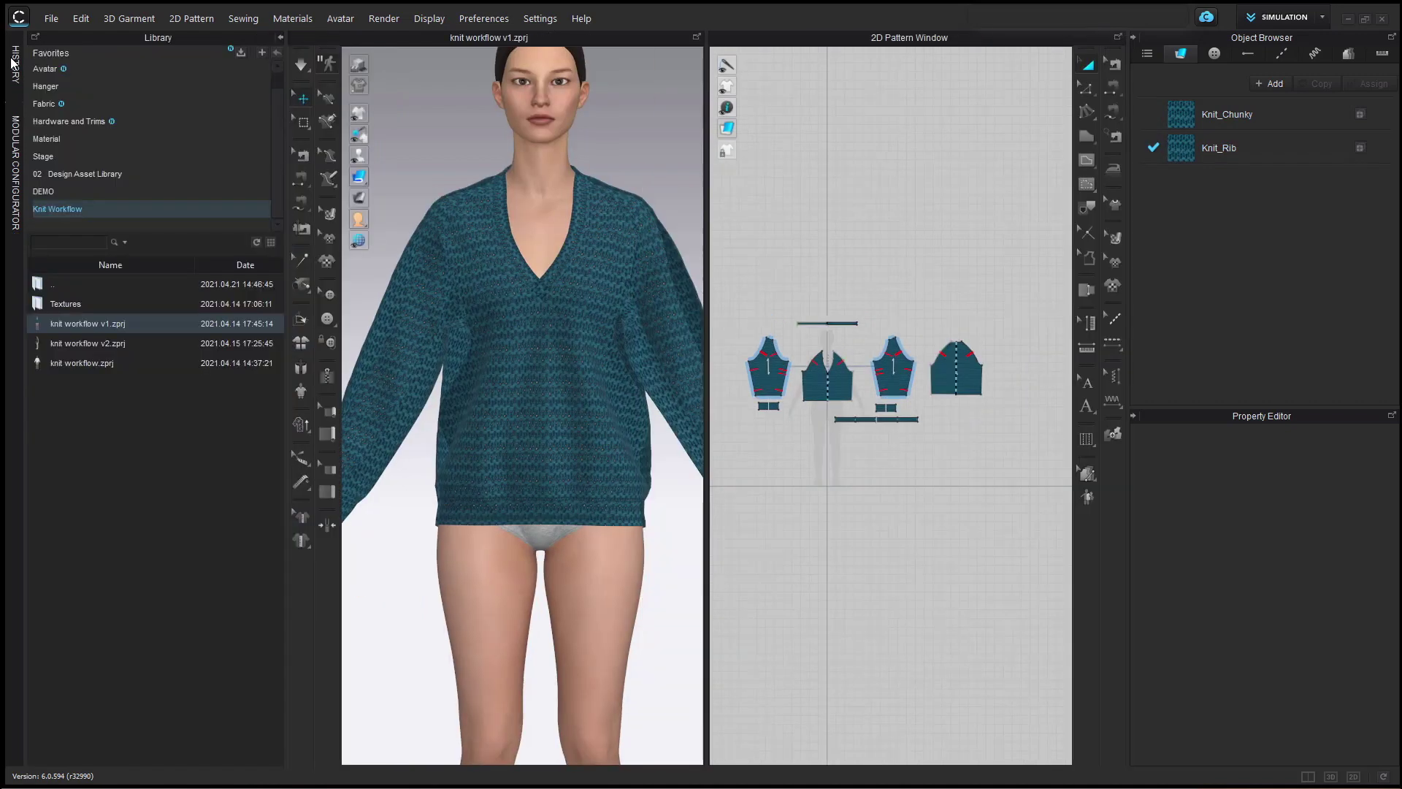
pyautogui.click(44, 104)
pyautogui.moveTo(285, 401); pyautogui.dragTo(305, 401)
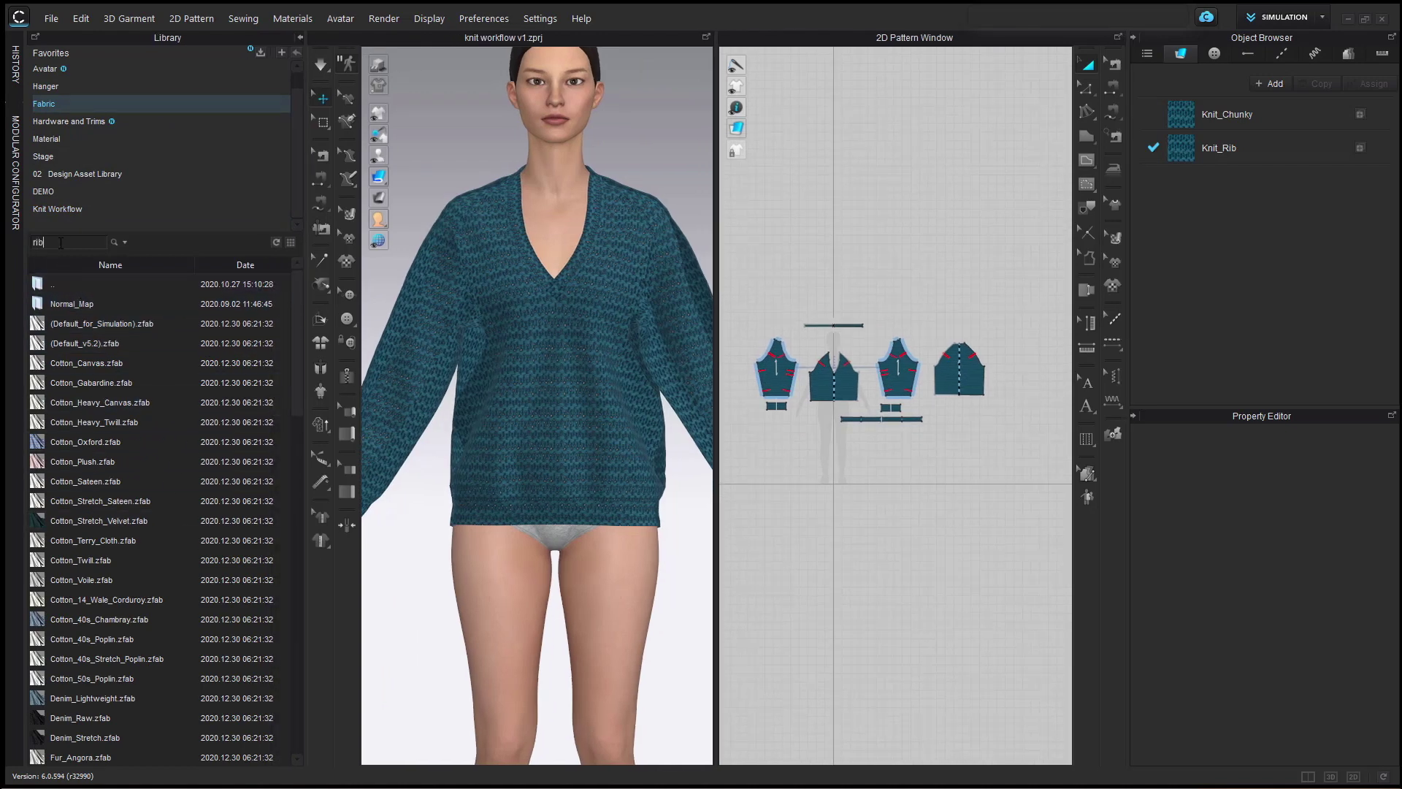
pyautogui.click(61, 243)
pyautogui.write('rib')
pyautogui.press('Return')
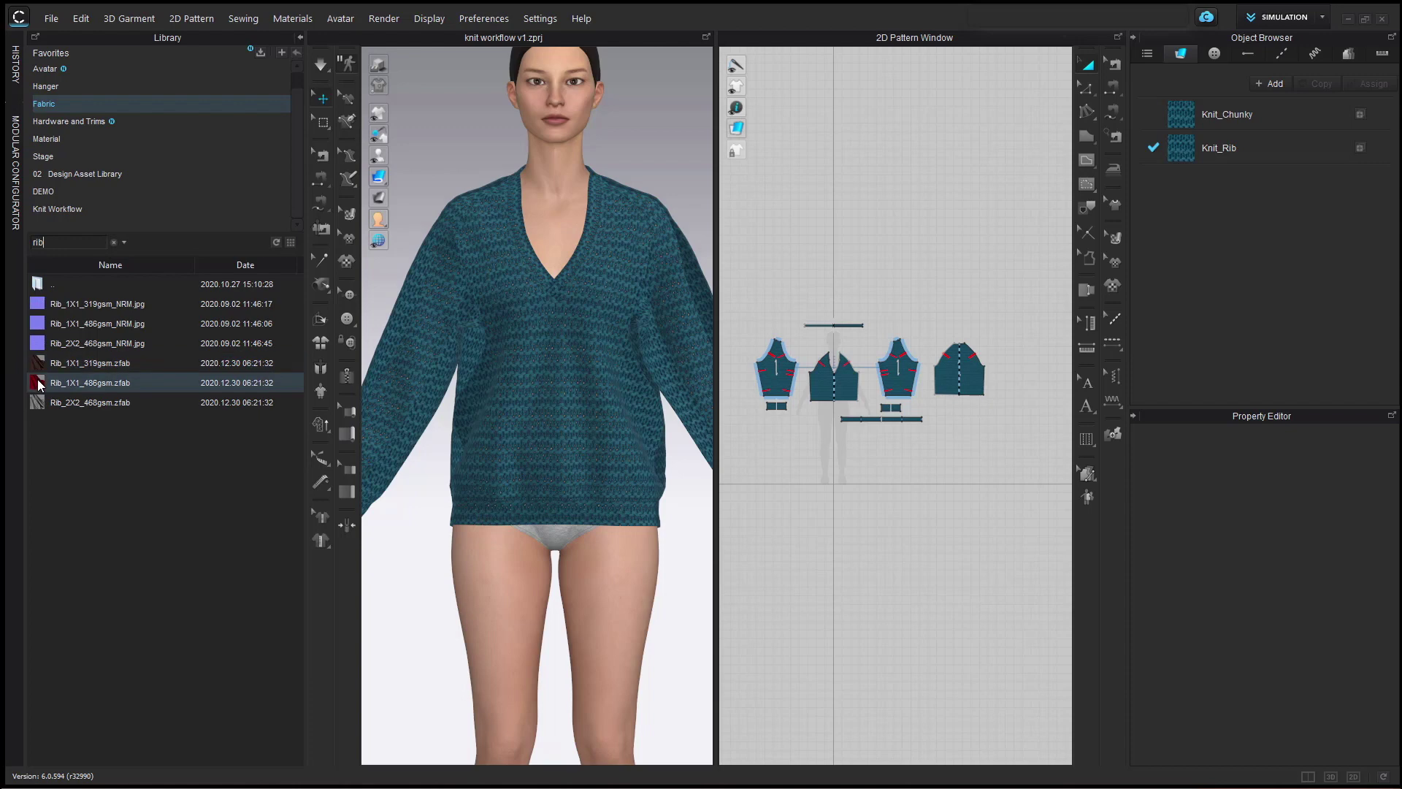
pyautogui.moveTo(37, 380)
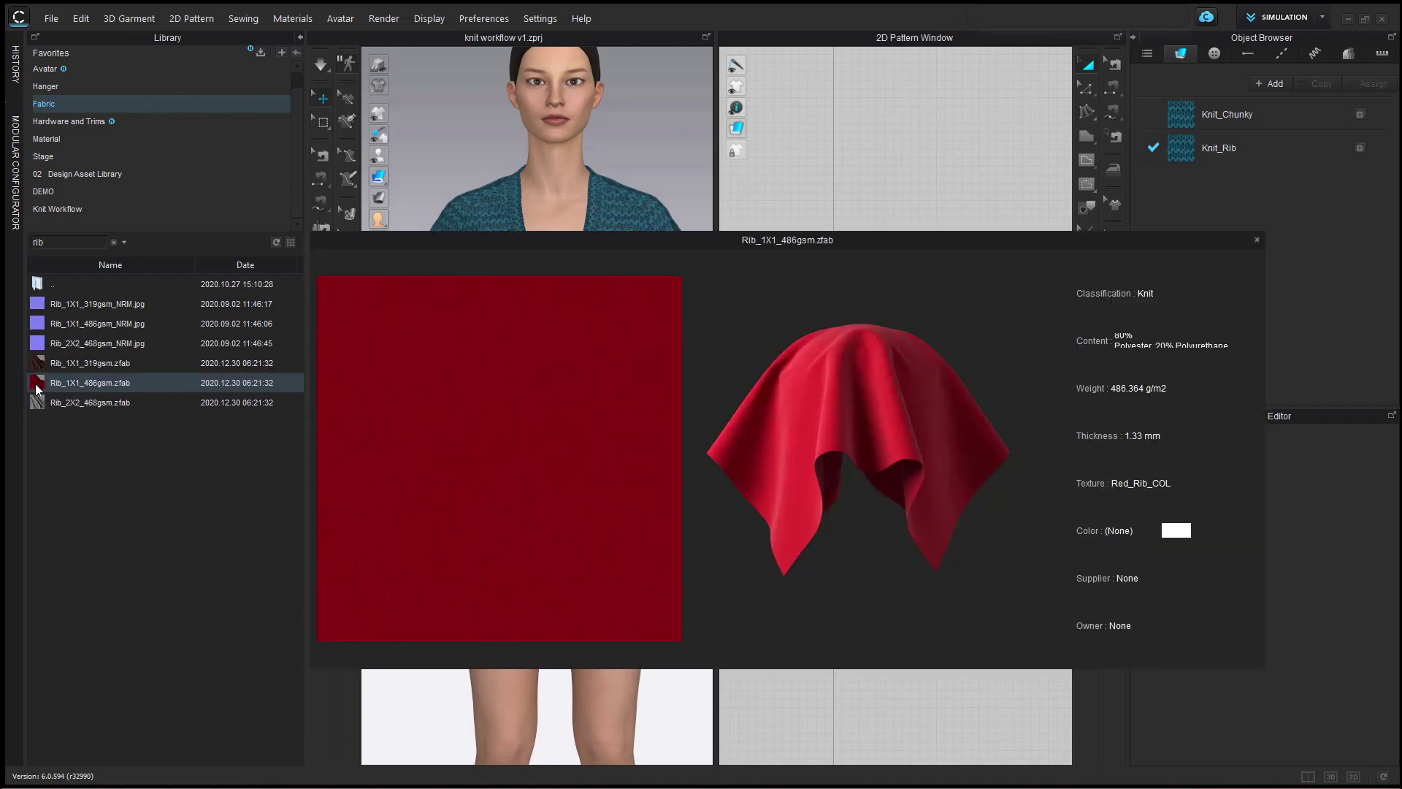
pyautogui.moveTo(37, 387); pyautogui.dragTo(1184, 152)
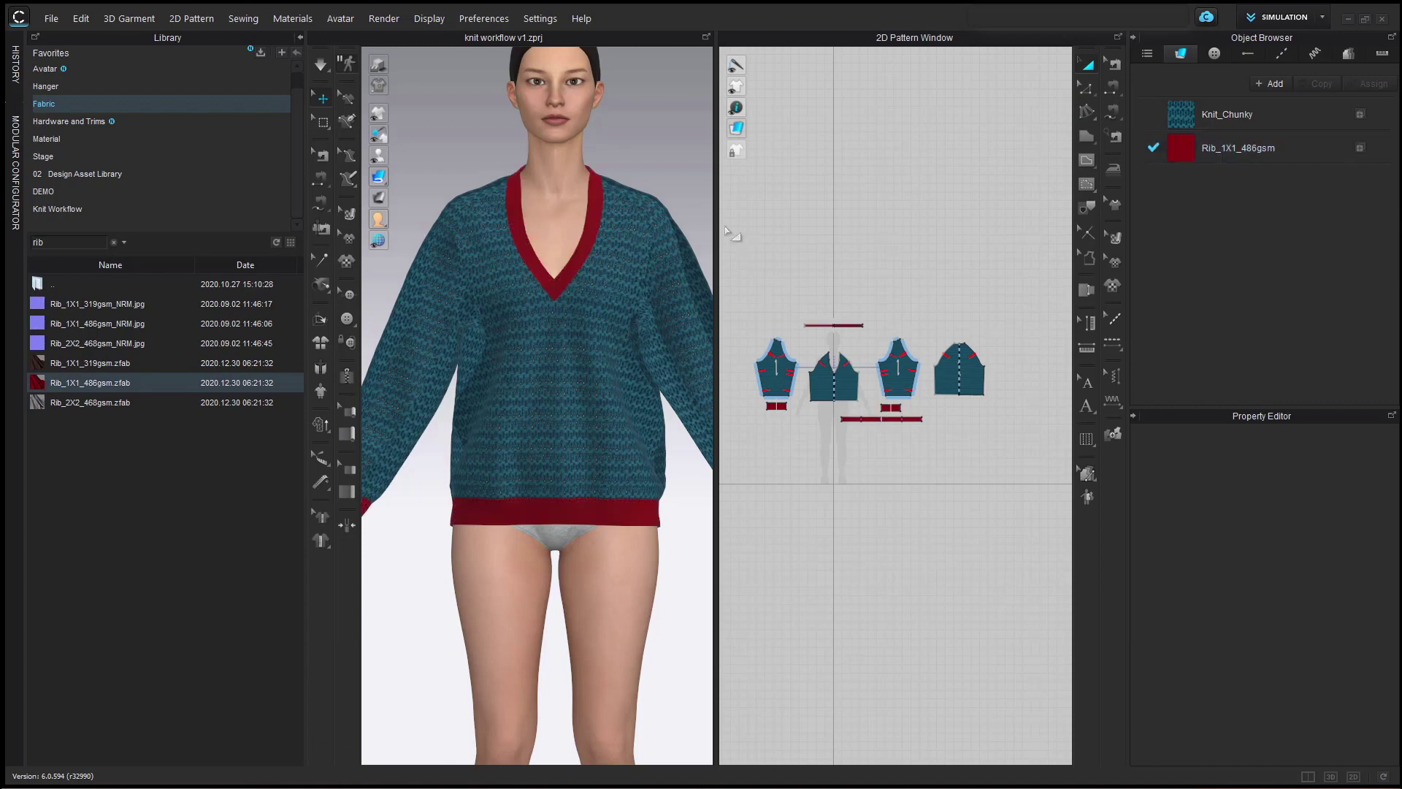
# Inspect the rib texture on the hem band up close beside the chunky knit, and check the whole sweater.
pyautogui.scroll(5, 594, 429)
pyautogui.scroll(10, 600, 404)
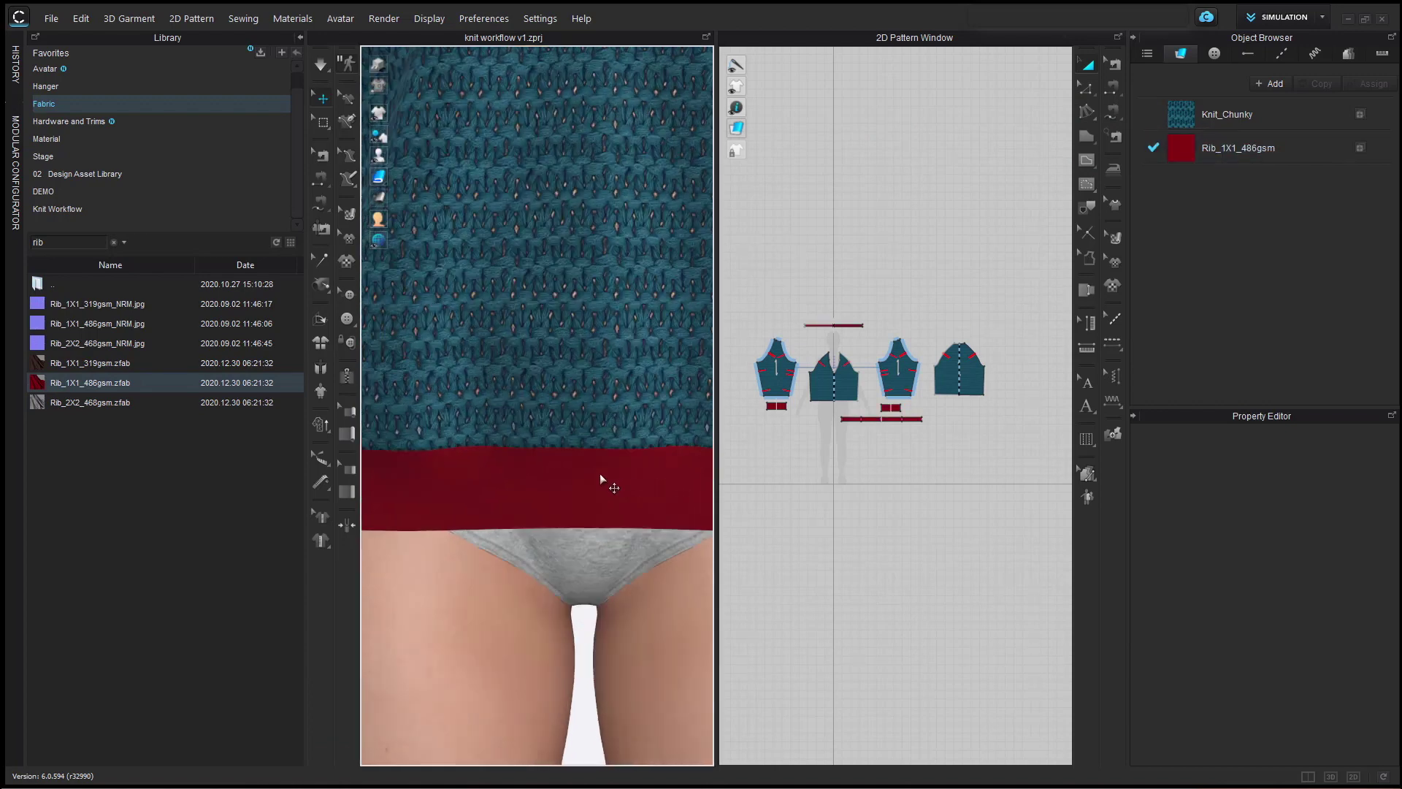
pyautogui.scroll(2, 540, 456)
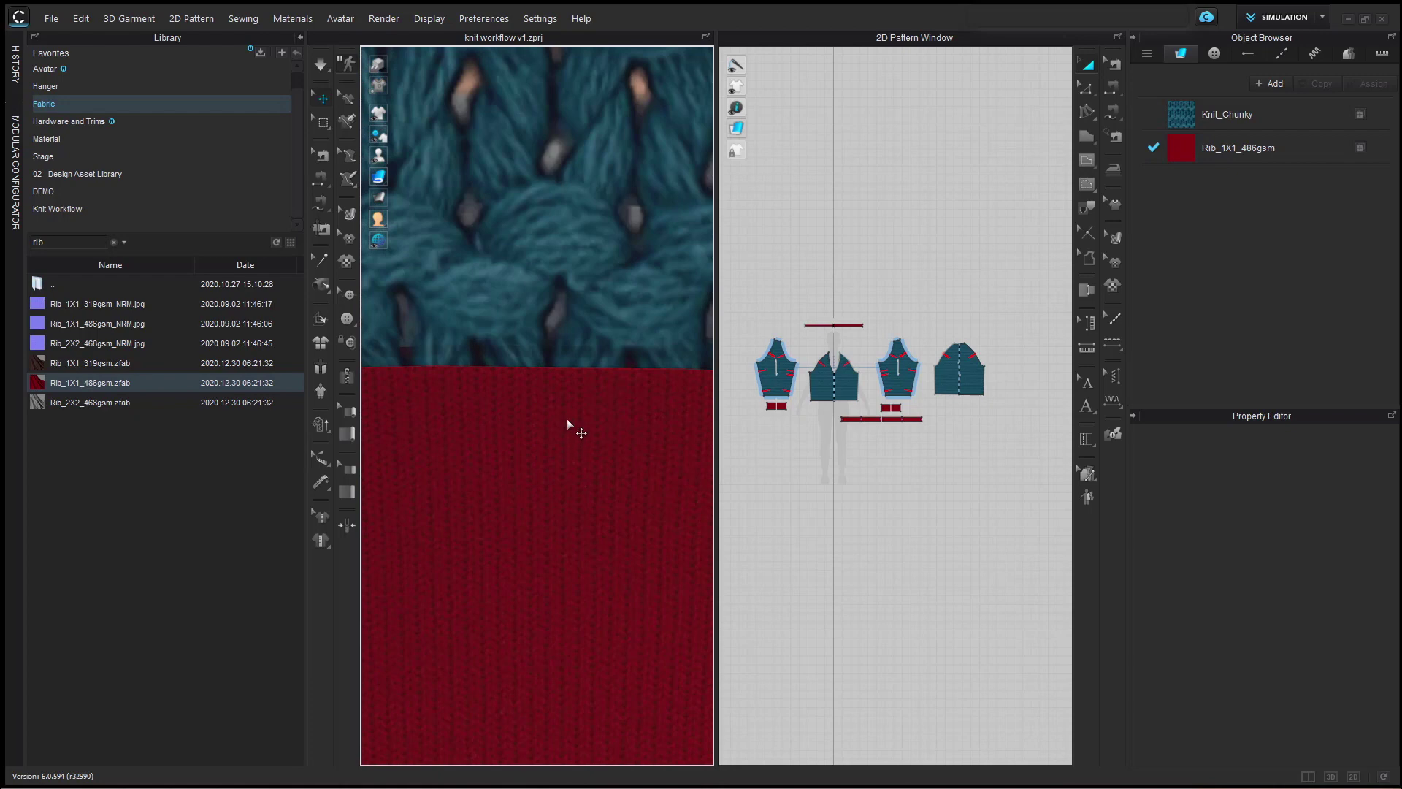
pyautogui.scroll(-3, 839, 441)
pyautogui.scroll(-4, 584, 488)
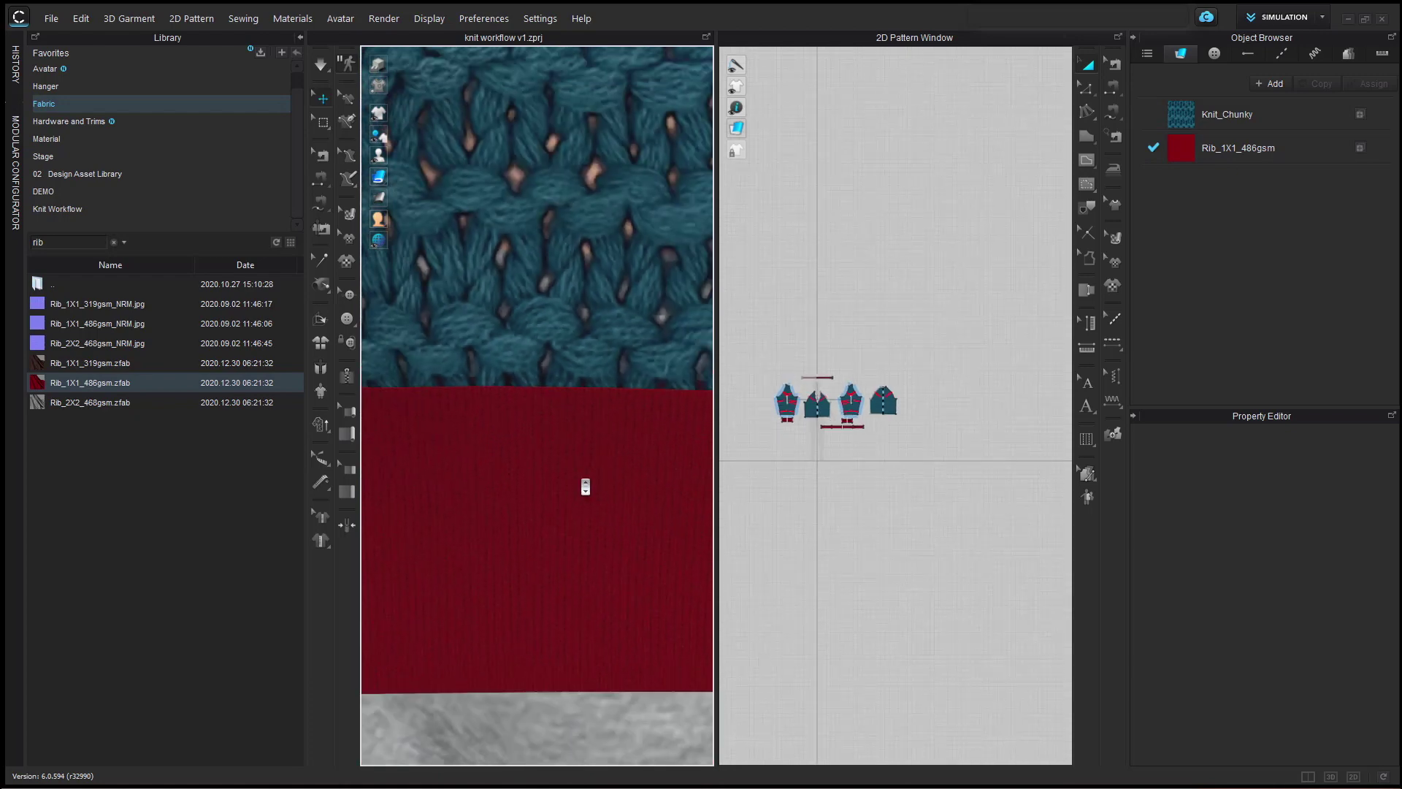
pyautogui.scroll(-3, 635, 417)
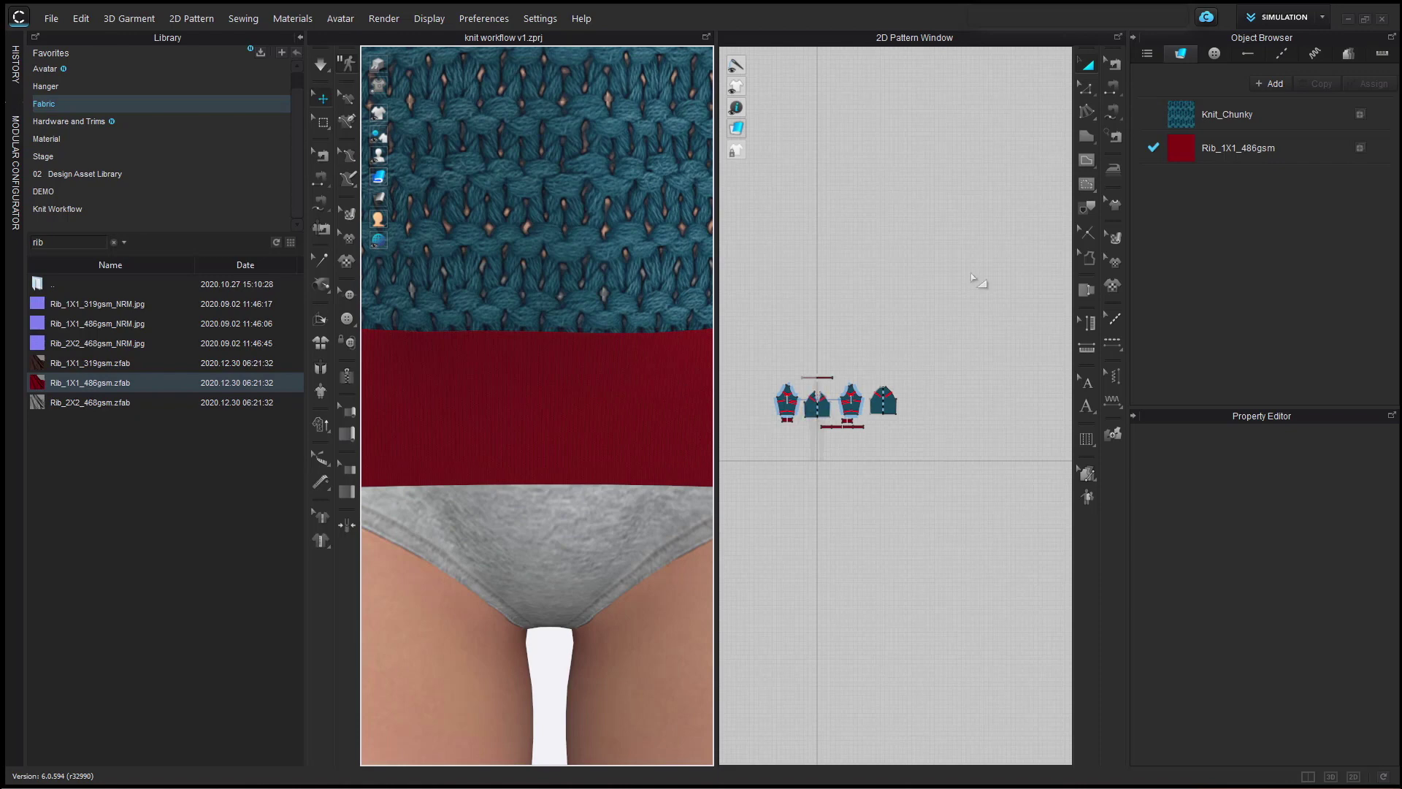
pyautogui.scroll(-3, 832, 421)
pyautogui.scroll(-6, 586, 416)
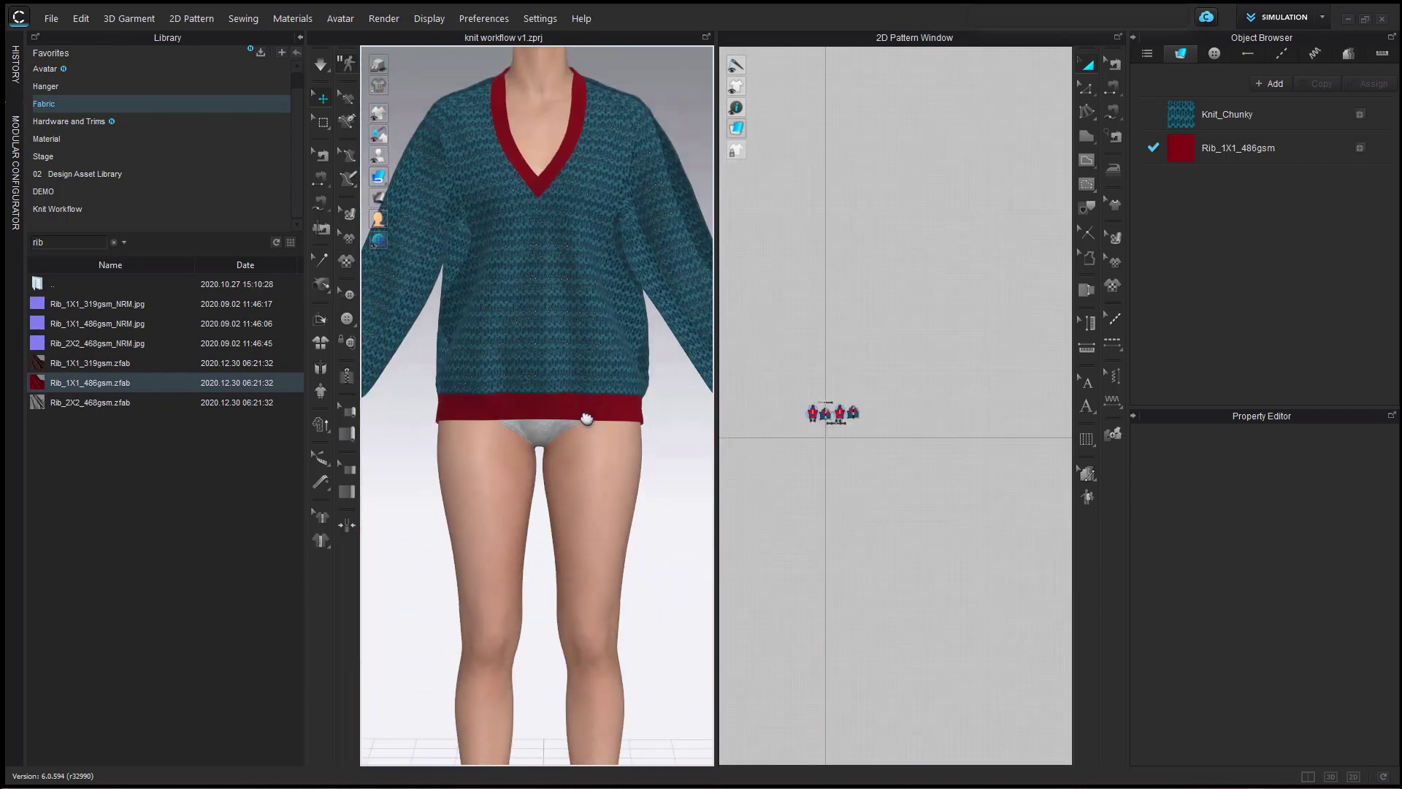
pyautogui.scroll(-2, 586, 416)
pyautogui.scroll(-4, 635, 409)
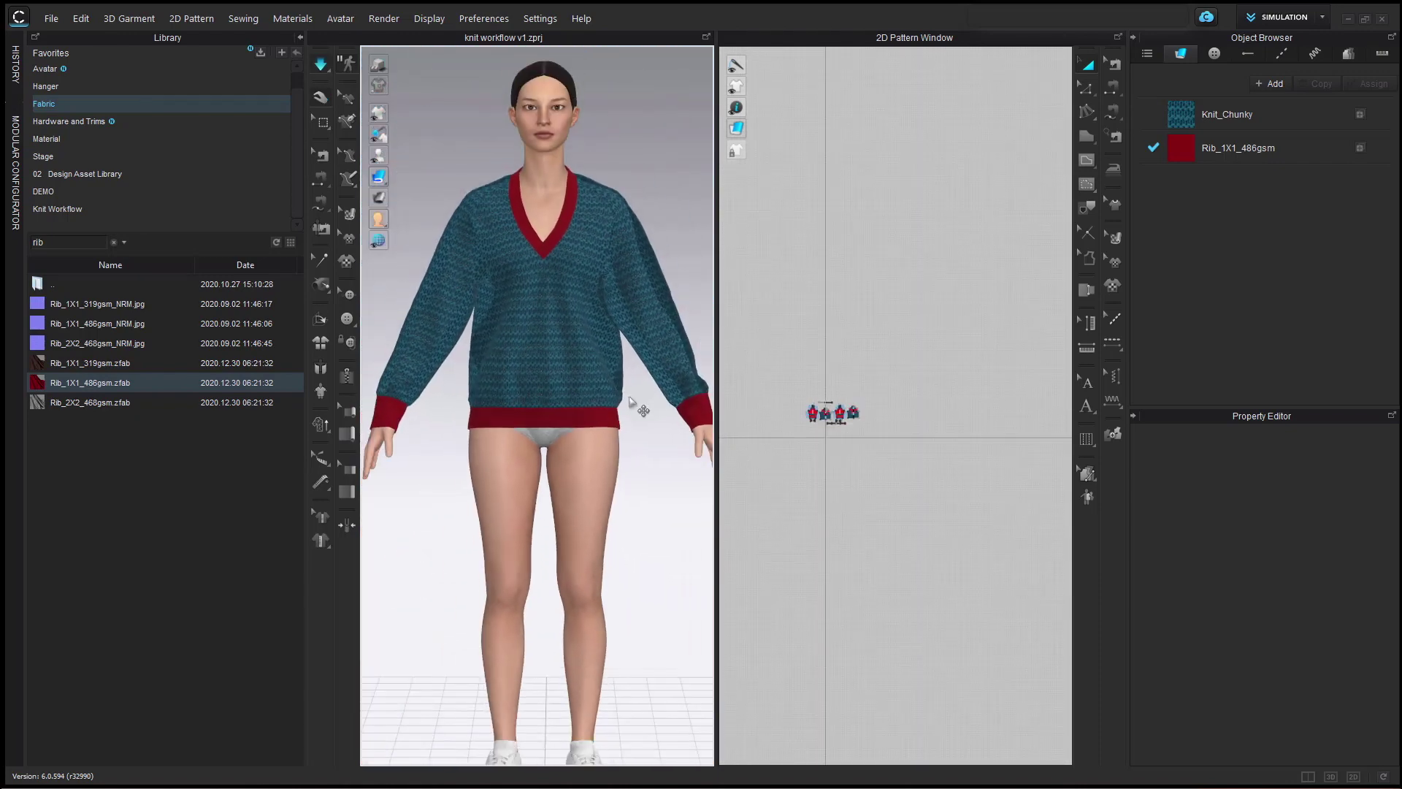
# Tug both sleeves during simulation to settle the sweater with the new rib fabric, and deselect the sleeve.
pyautogui.click(425, 369)
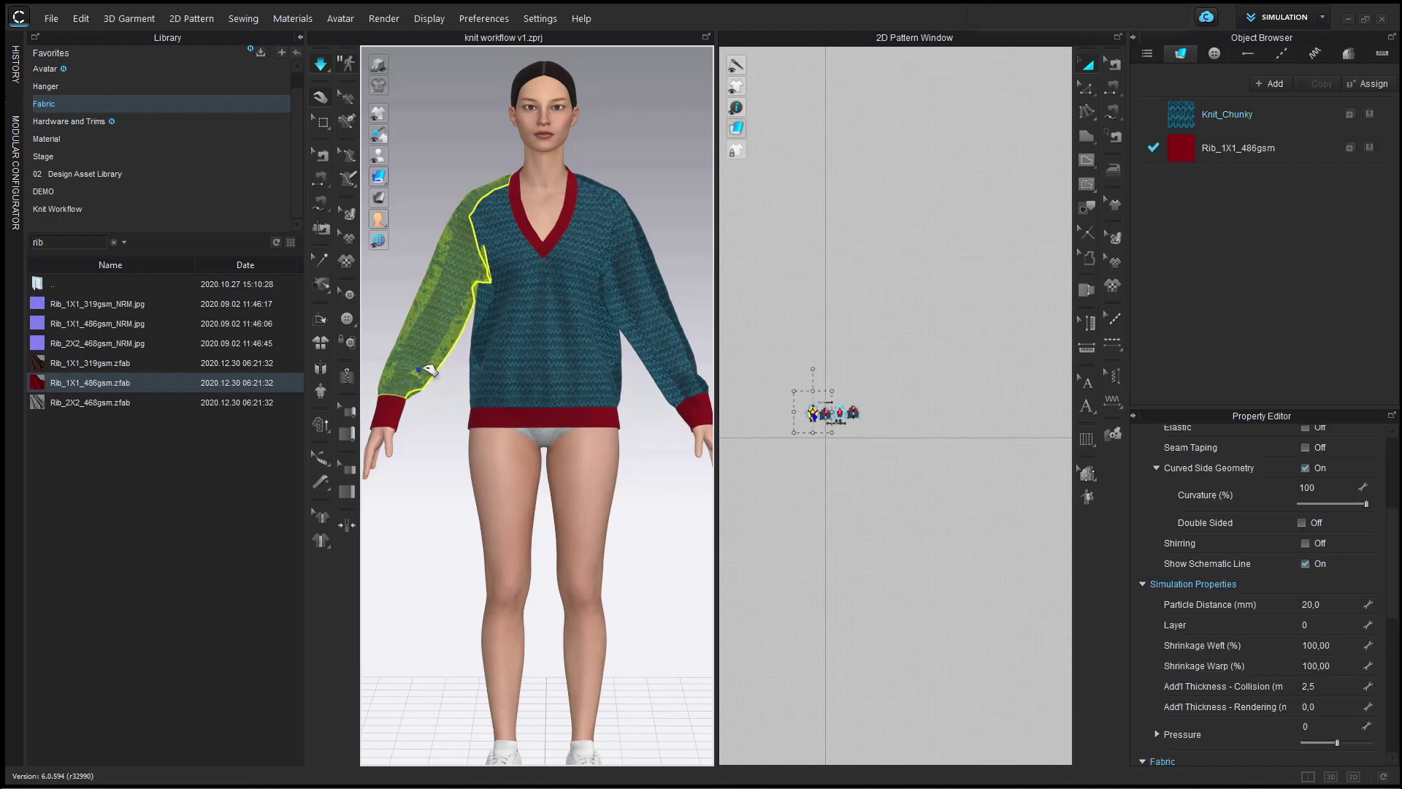
pyautogui.click(663, 365)
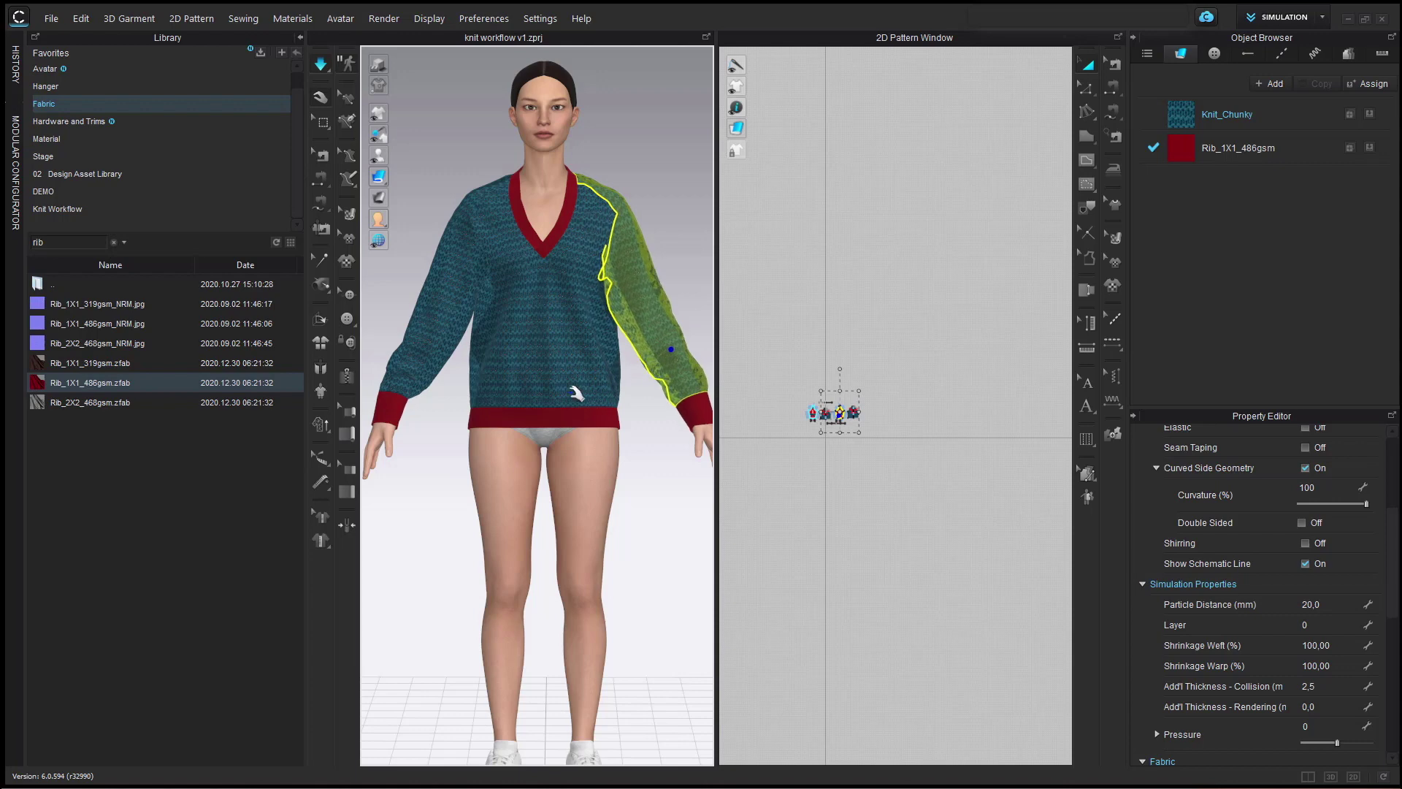
pyautogui.click(706, 298)
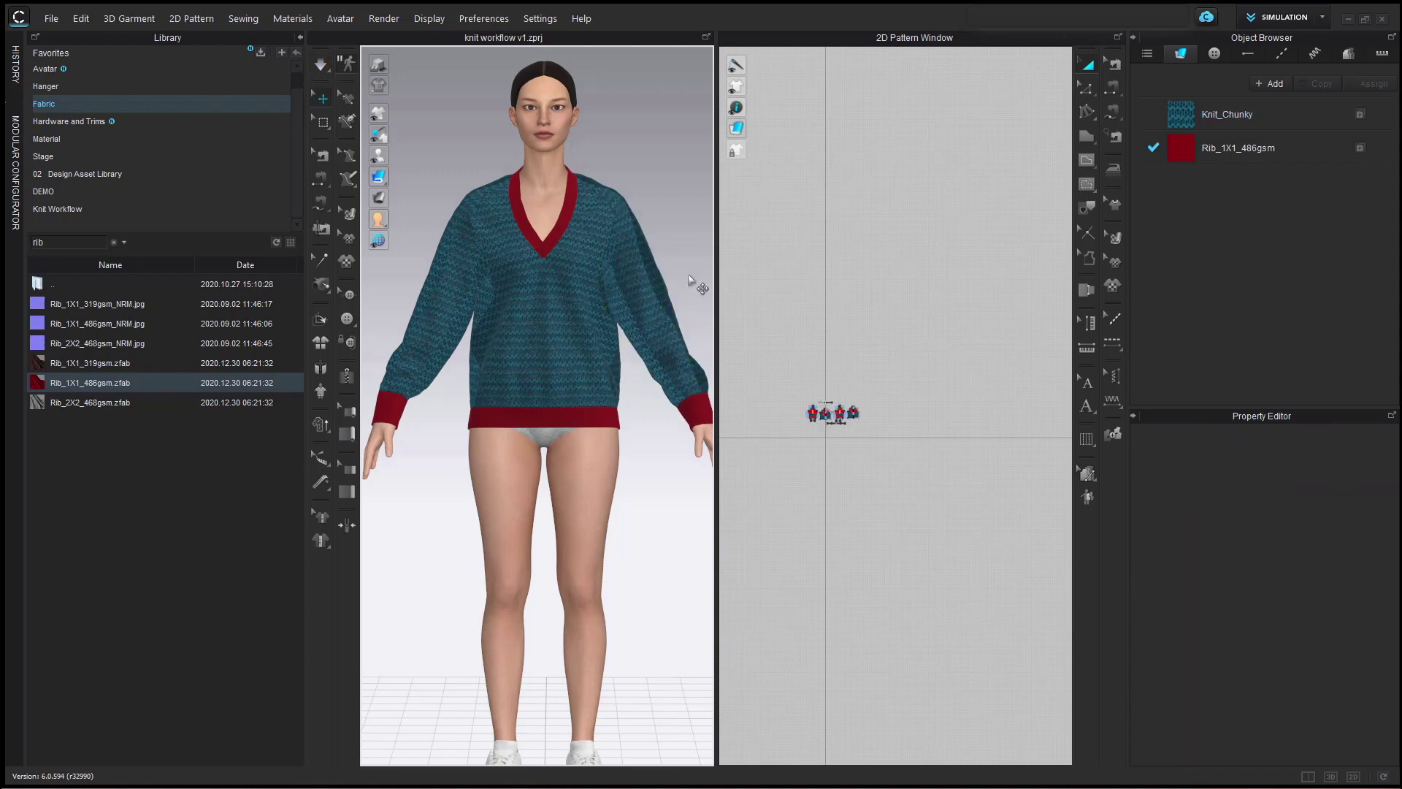
# Apply Knit Rib Red.jpg from the Knit Workflow library's Rib textures folder as the Rib_1X1_486gsm fabric's texture.
pyautogui.click(1169, 160)
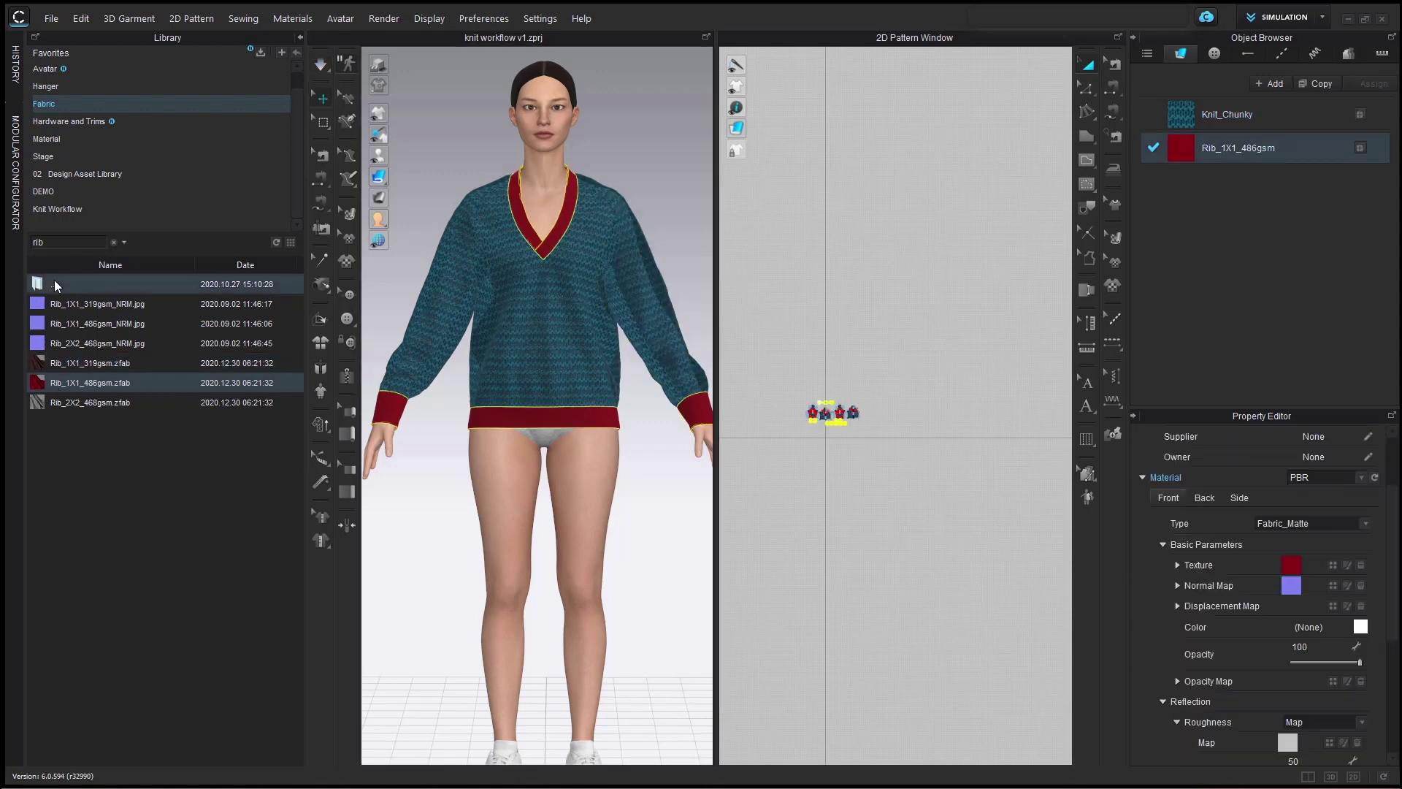
pyautogui.click(67, 210)
pyautogui.doubleClick(56, 304)
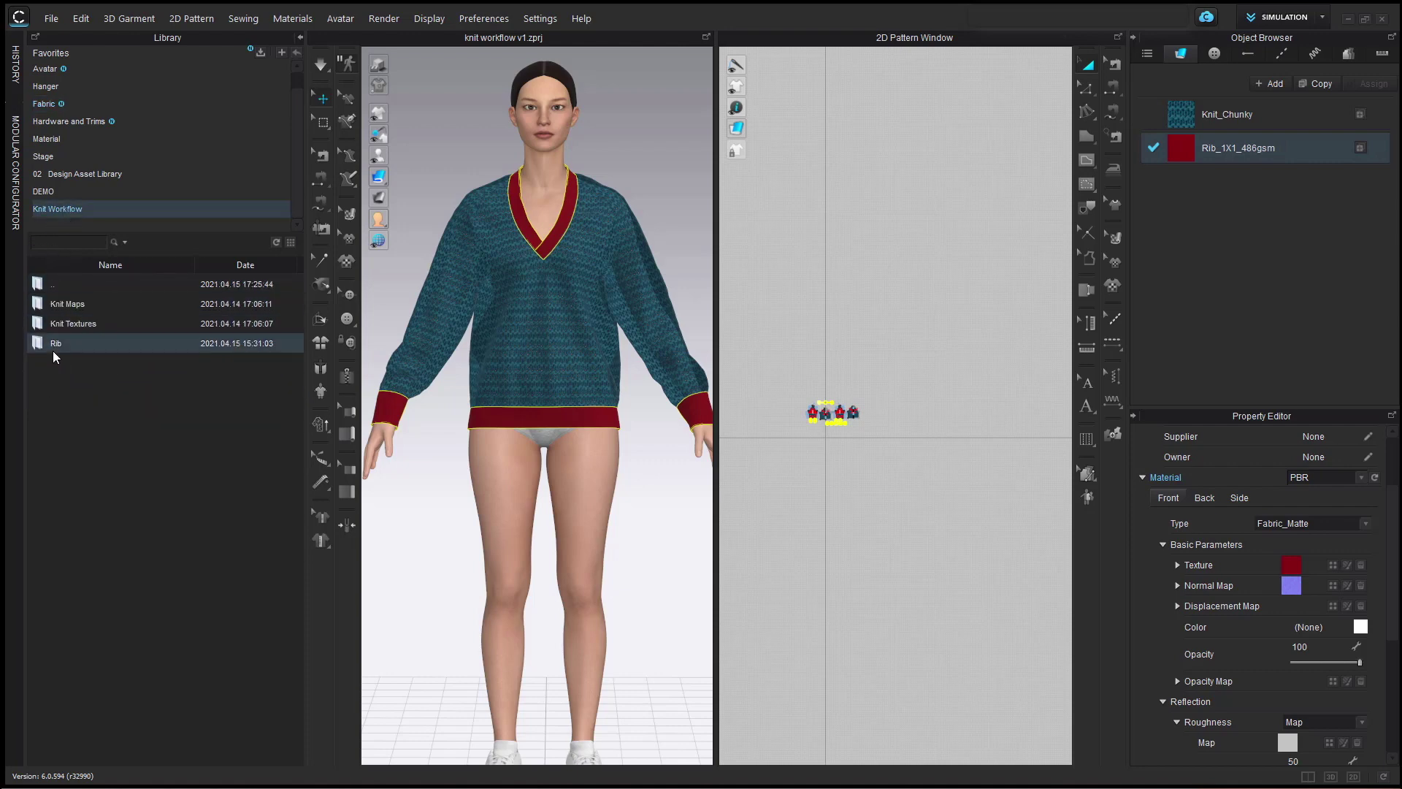
pyautogui.click(34, 302)
pyautogui.moveTo(34, 302)
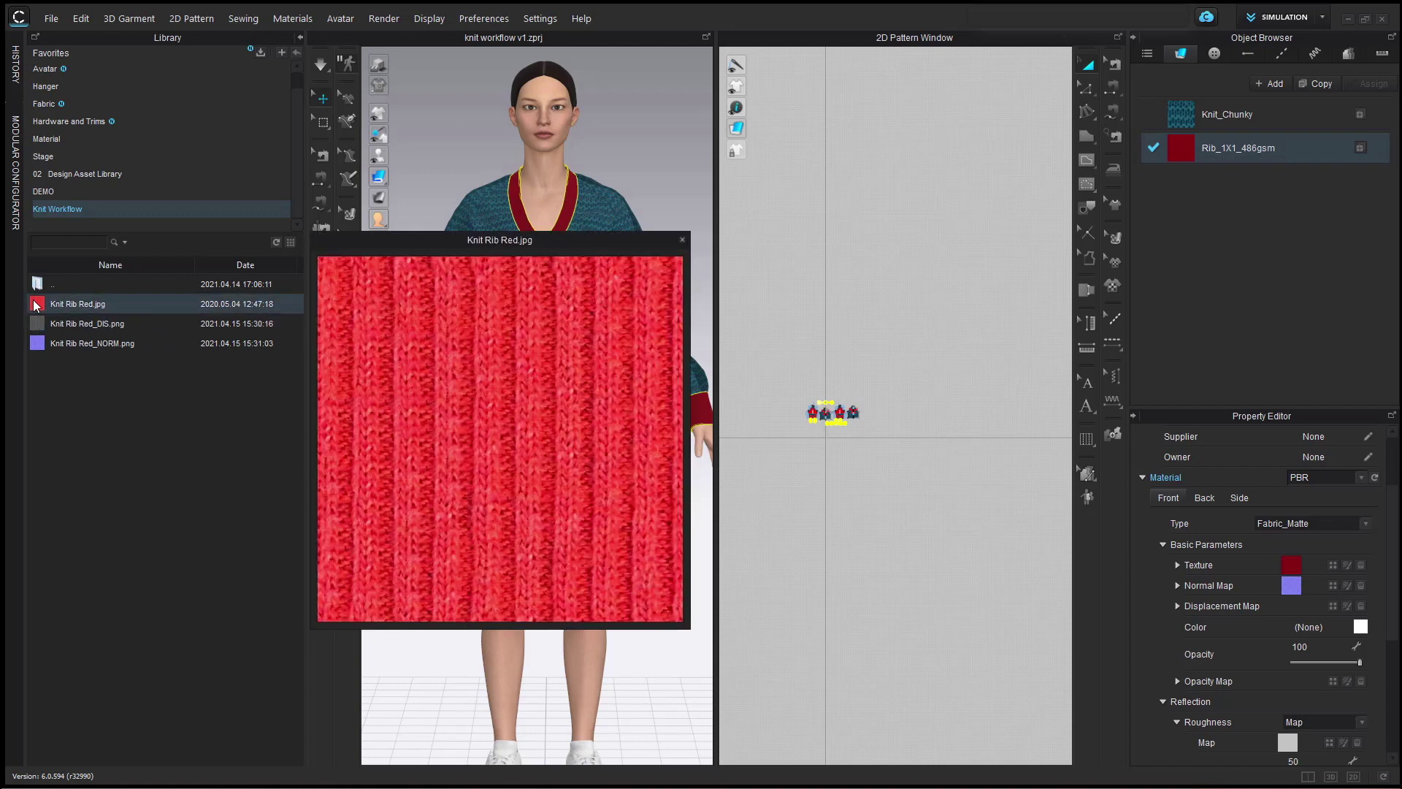
pyautogui.click(319, 343)
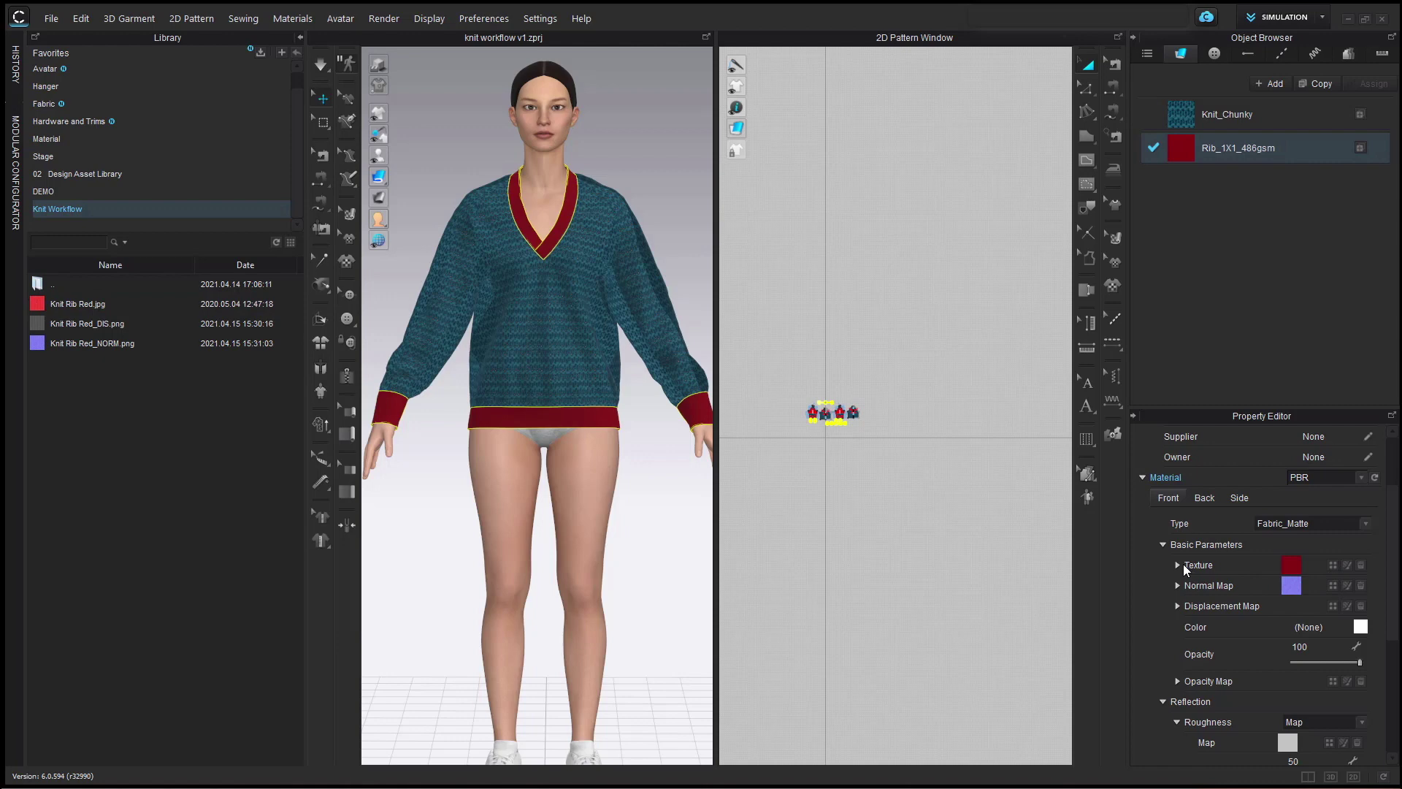
pyautogui.moveTo(43, 304)
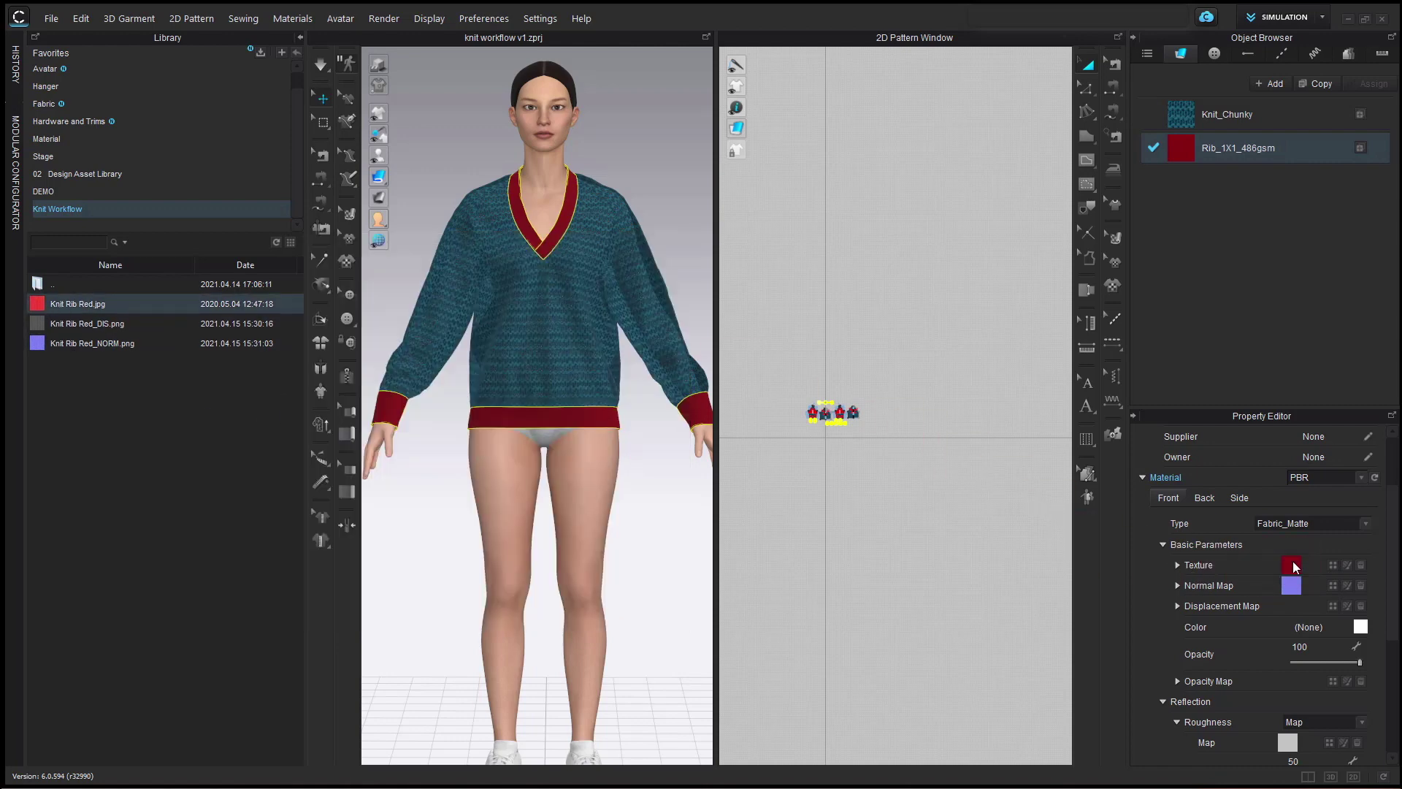
pyautogui.moveTo(42, 307); pyautogui.dragTo(1291, 564)
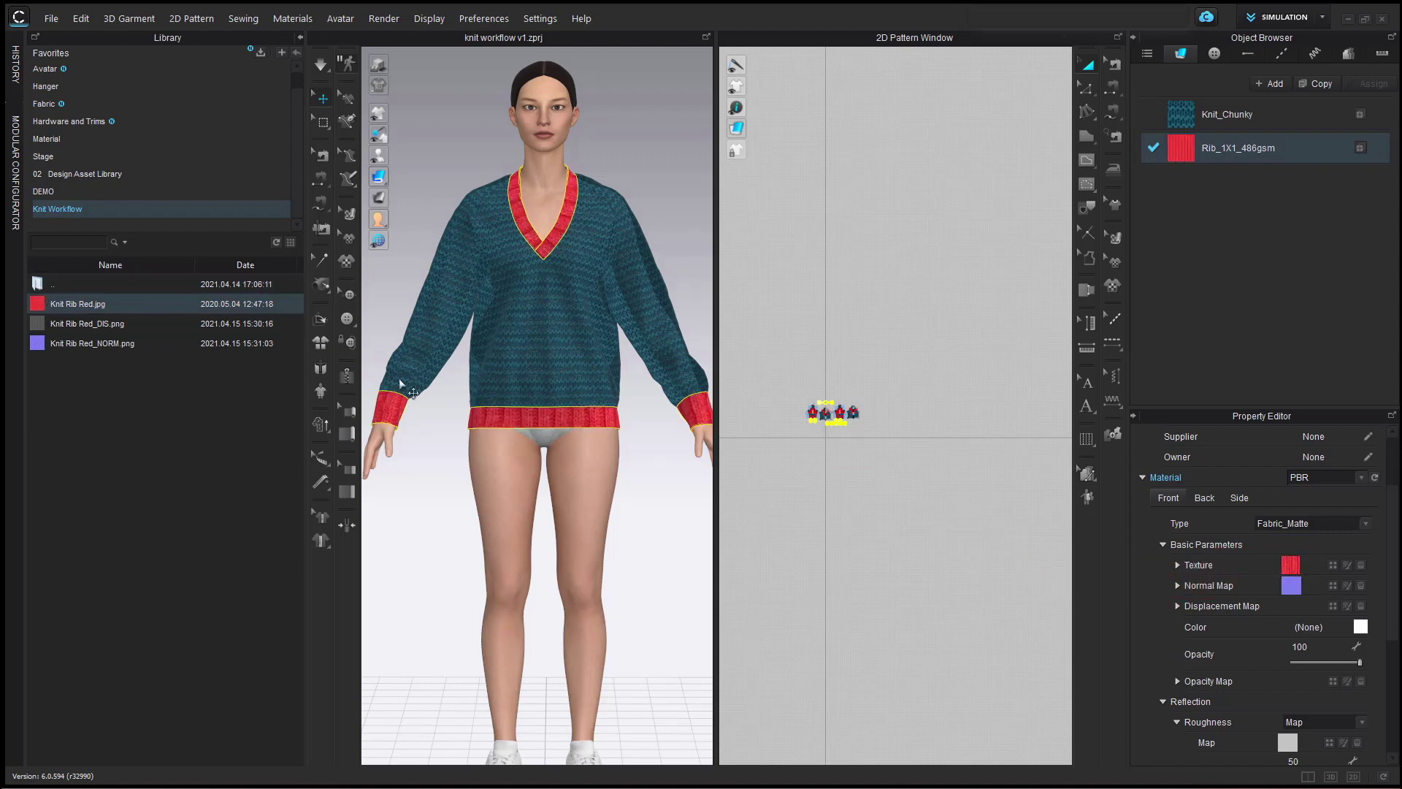
# Apply Knit Rib Red_DIS.png as the rib fabric's displacement map and Knit Rib Red_NORM.png as its normal map, and deselect the fabric.
pyautogui.moveTo(42, 326); pyautogui.dragTo(1291, 606)
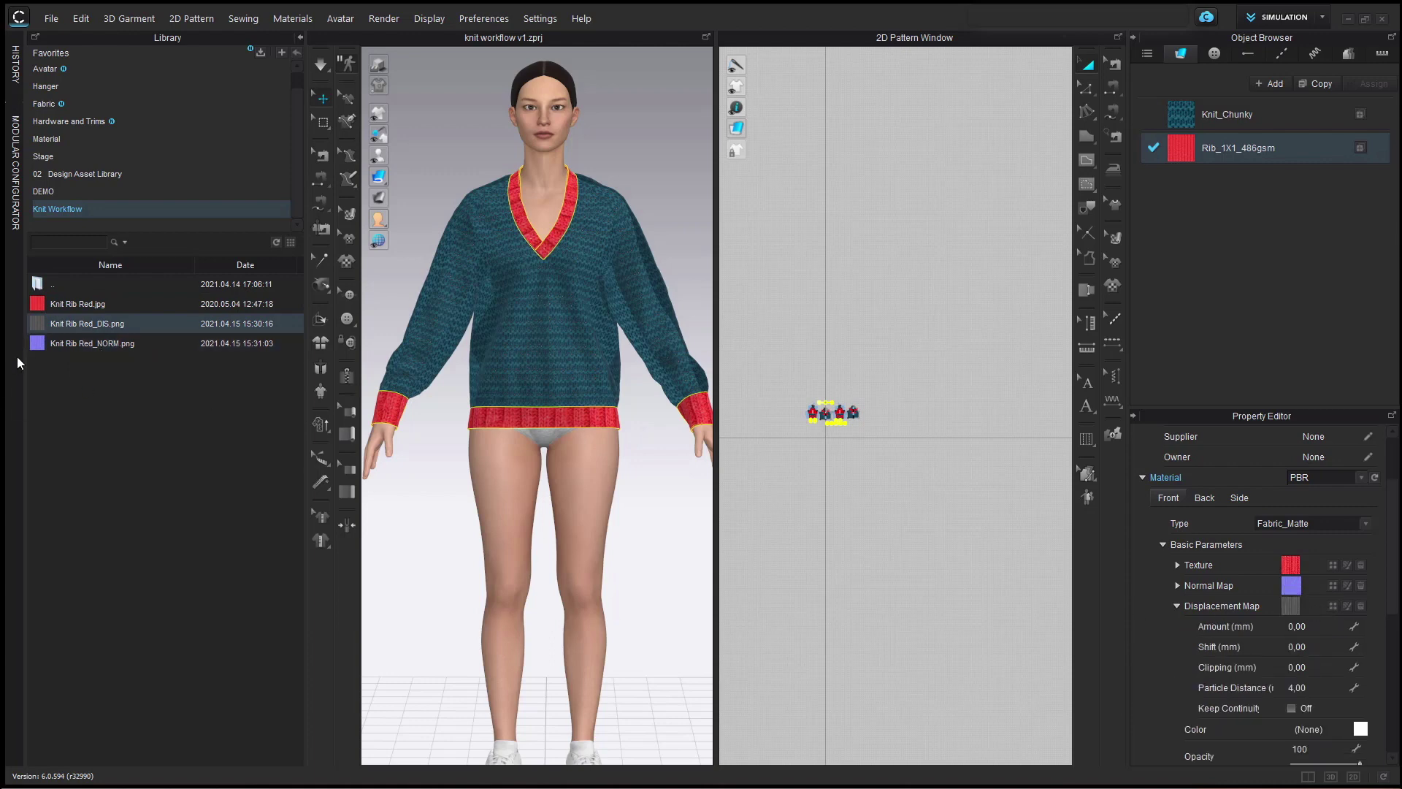
pyautogui.moveTo(37, 346); pyautogui.dragTo(1293, 590)
pyautogui.click(931, 599)
# Examine up close how the rib columns on the front hem band compare in scale and position with the chunky knit stitches above.
pyautogui.scroll(5, 553, 460)
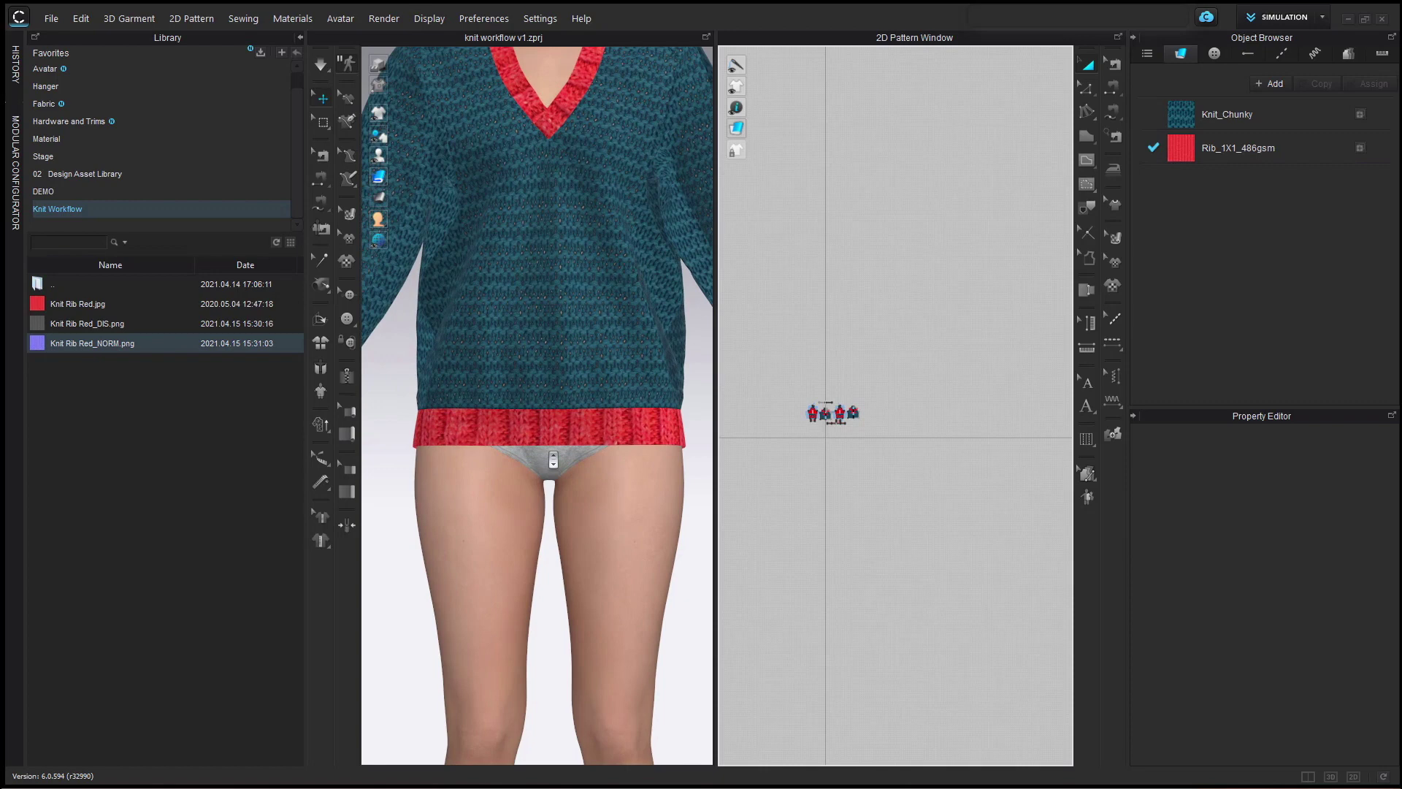
pyautogui.scroll(6, 553, 459)
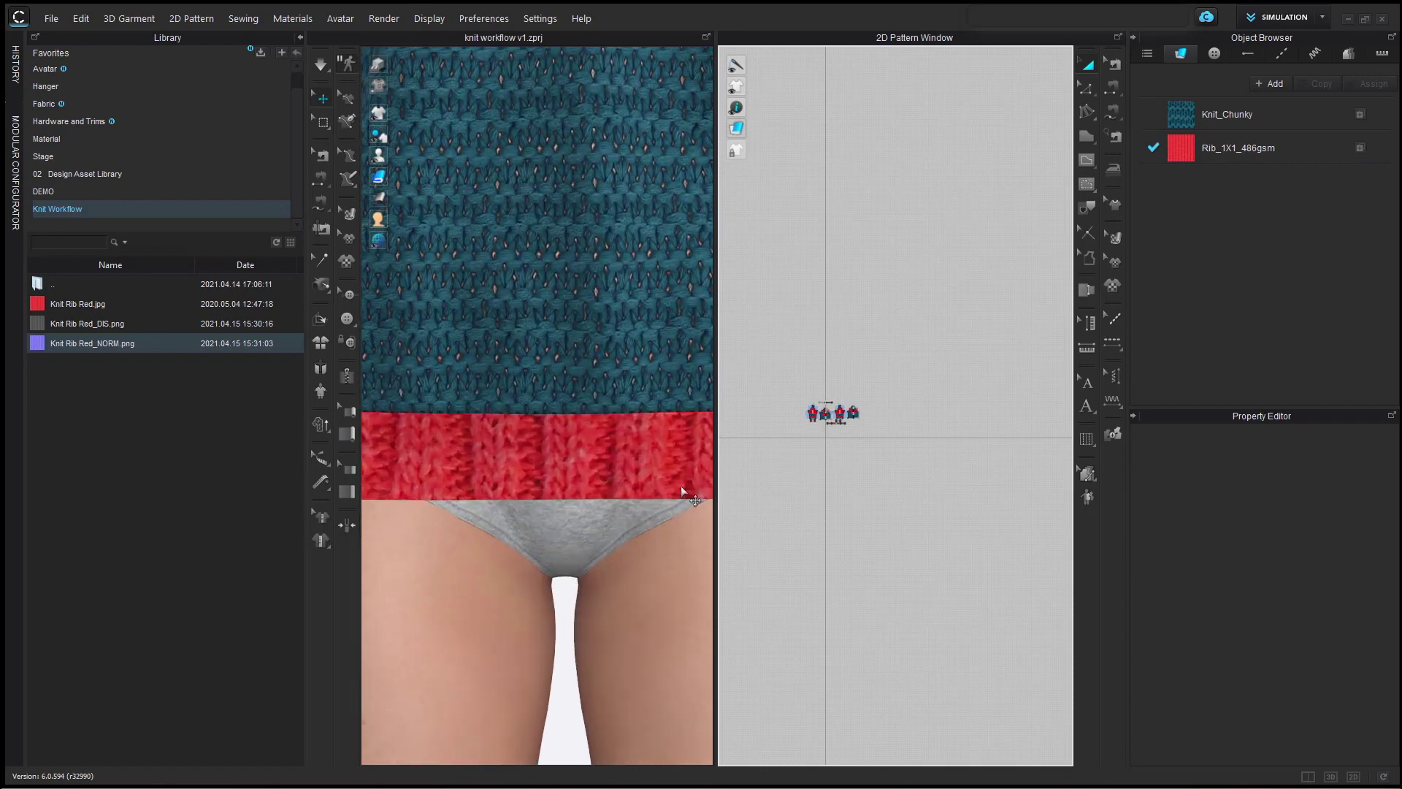
pyautogui.scroll(5, 877, 446)
pyautogui.scroll(2, 639, 515)
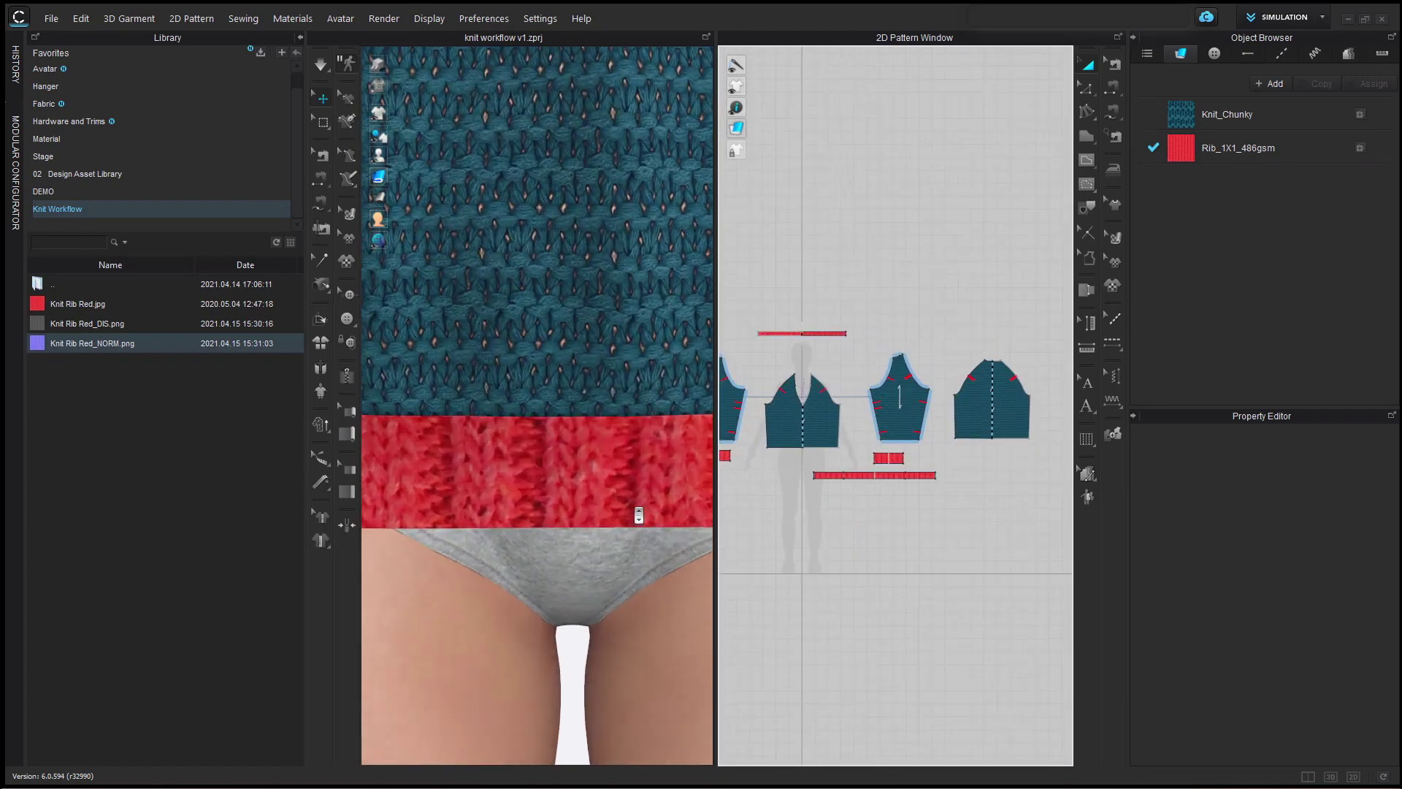
pyautogui.scroll(2, 639, 515)
pyautogui.moveTo(486, 491); pyautogui.dragTo(558, 492, button='middle')
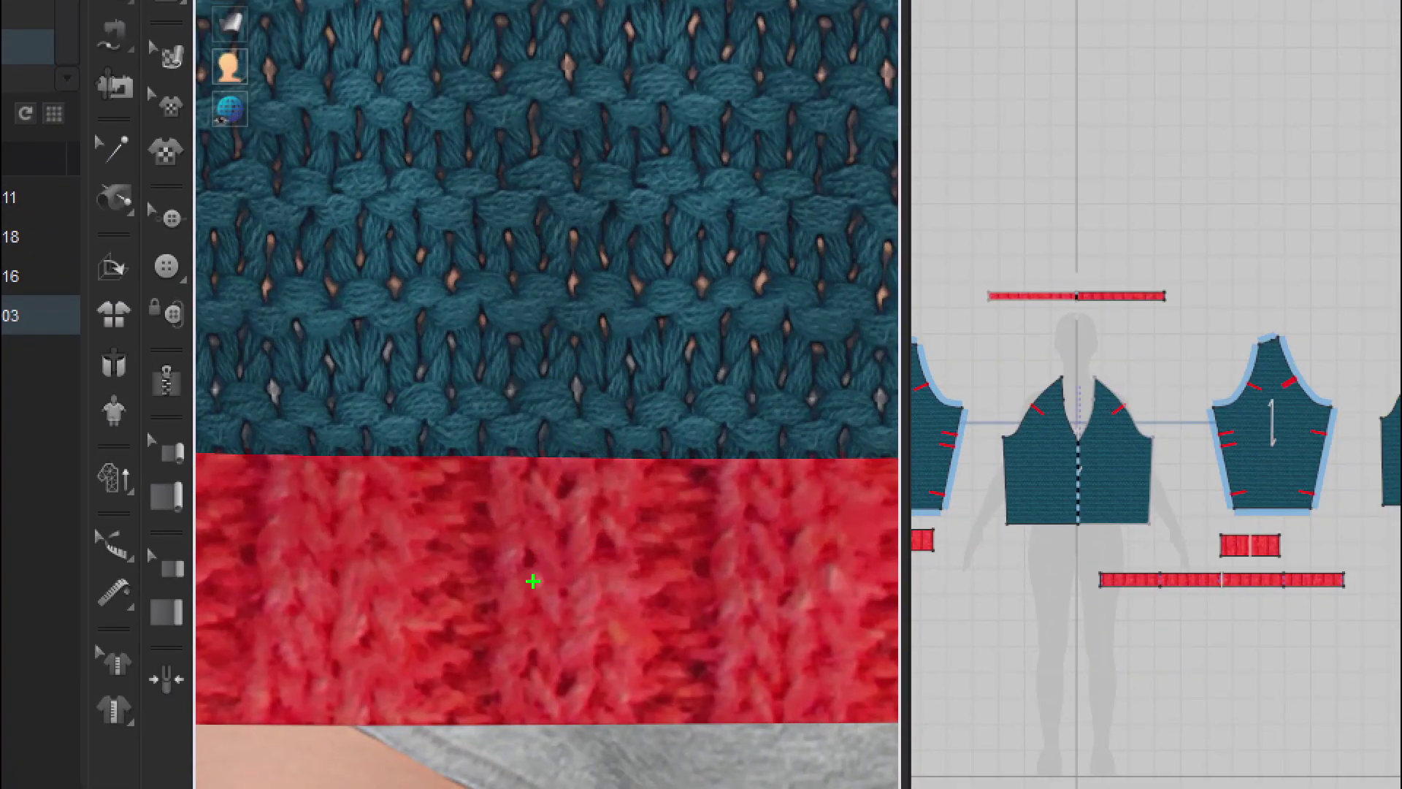
pyautogui.moveTo(782, 481)
pyautogui.mouseDown()
pyautogui.moveTo(794, 709)
pyautogui.moveTo(772, 724)
pyautogui.moveTo(742, 718)
pyautogui.moveTo(707, 671)
pyautogui.mouseUp()
pyautogui.moveTo(801, 685)
pyautogui.mouseDown()
pyautogui.moveTo(817, 724)
pyautogui.moveTo(866, 726)
pyautogui.mouseUp()
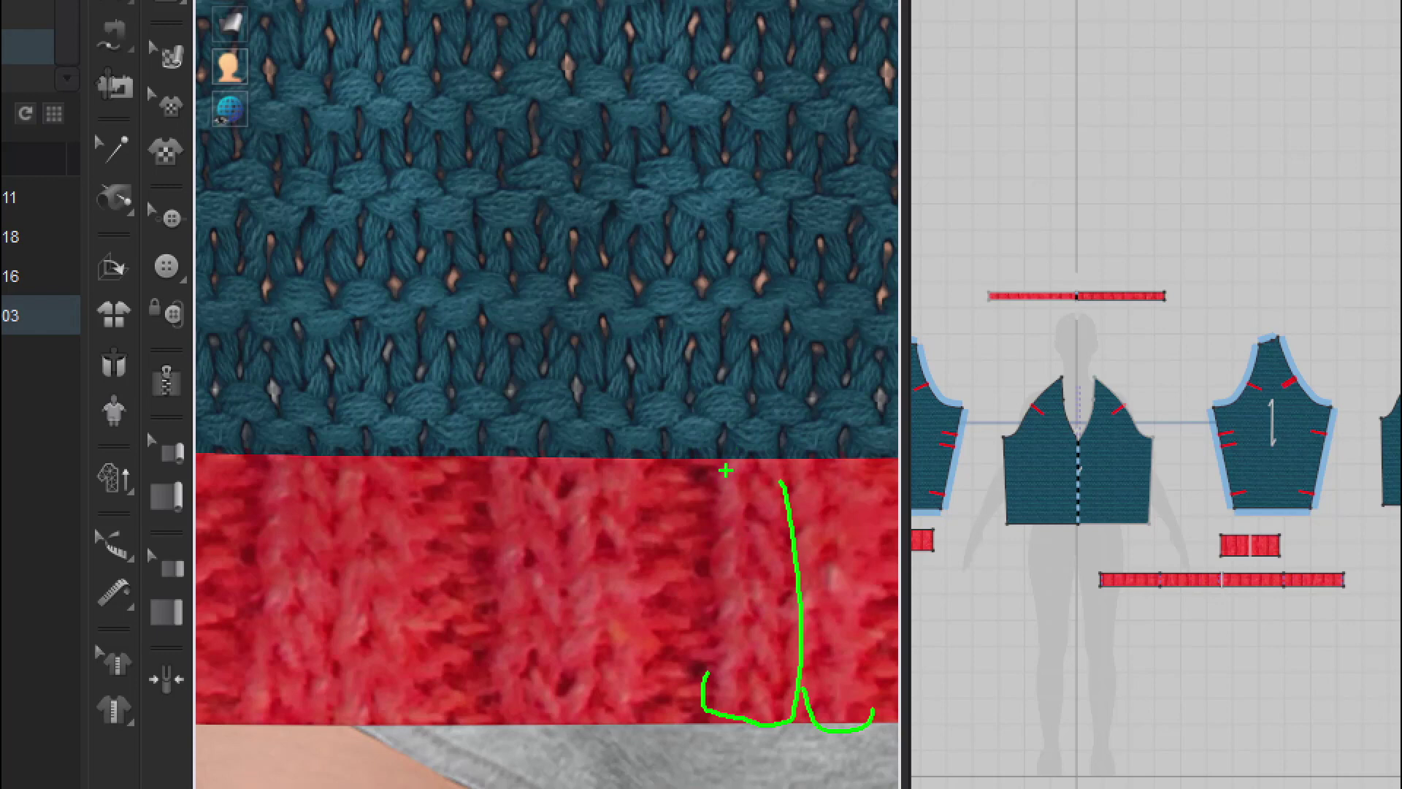
pyautogui.moveTo(728, 459)
pyautogui.mouseDown()
pyautogui.moveTo(728, 437)
pyautogui.moveTo(810, 424)
pyautogui.mouseUp()
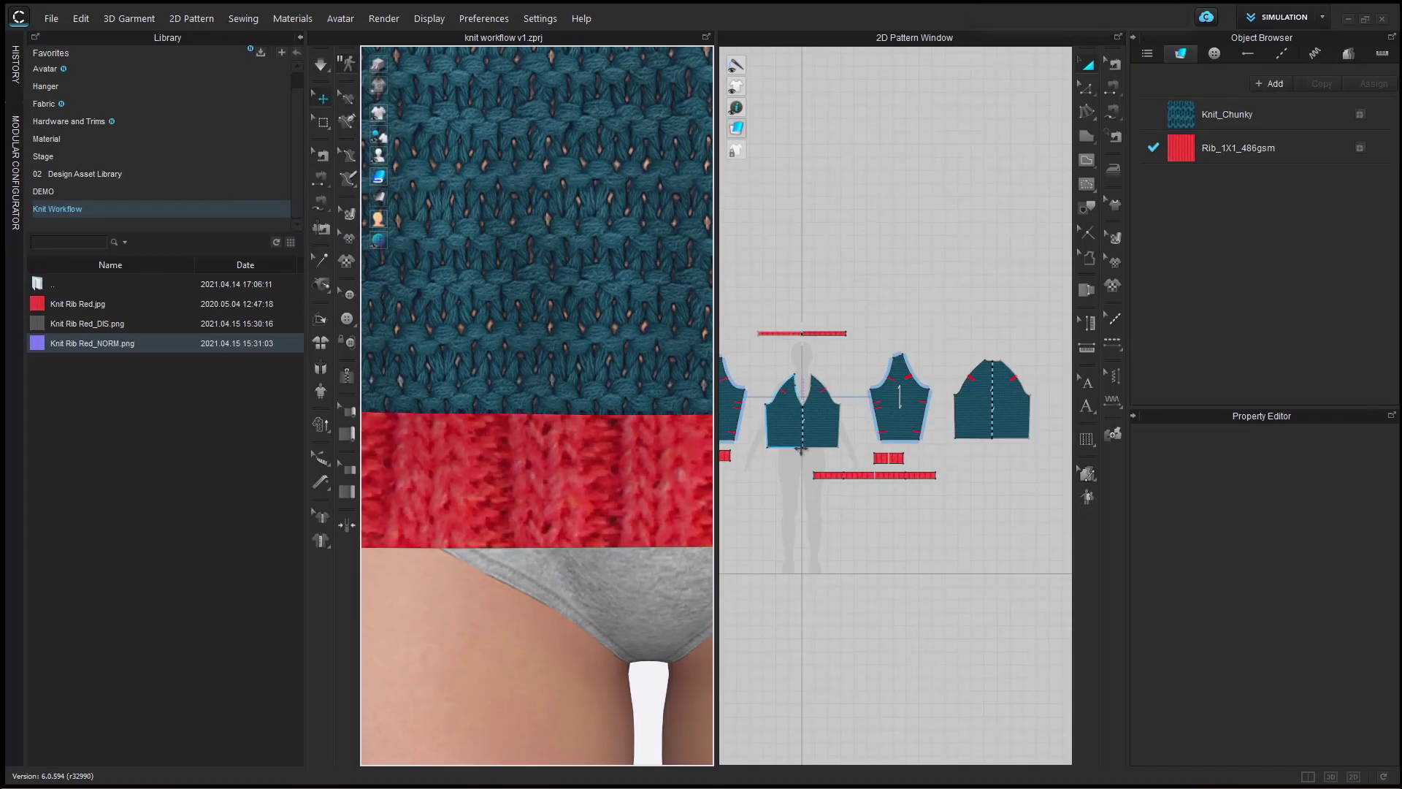
# Select the hem band's rib texture for editing in the 2D pattern, and collapse the library to enlarge the working views.
pyautogui.click(829, 475)
pyautogui.scroll(6, 846, 488)
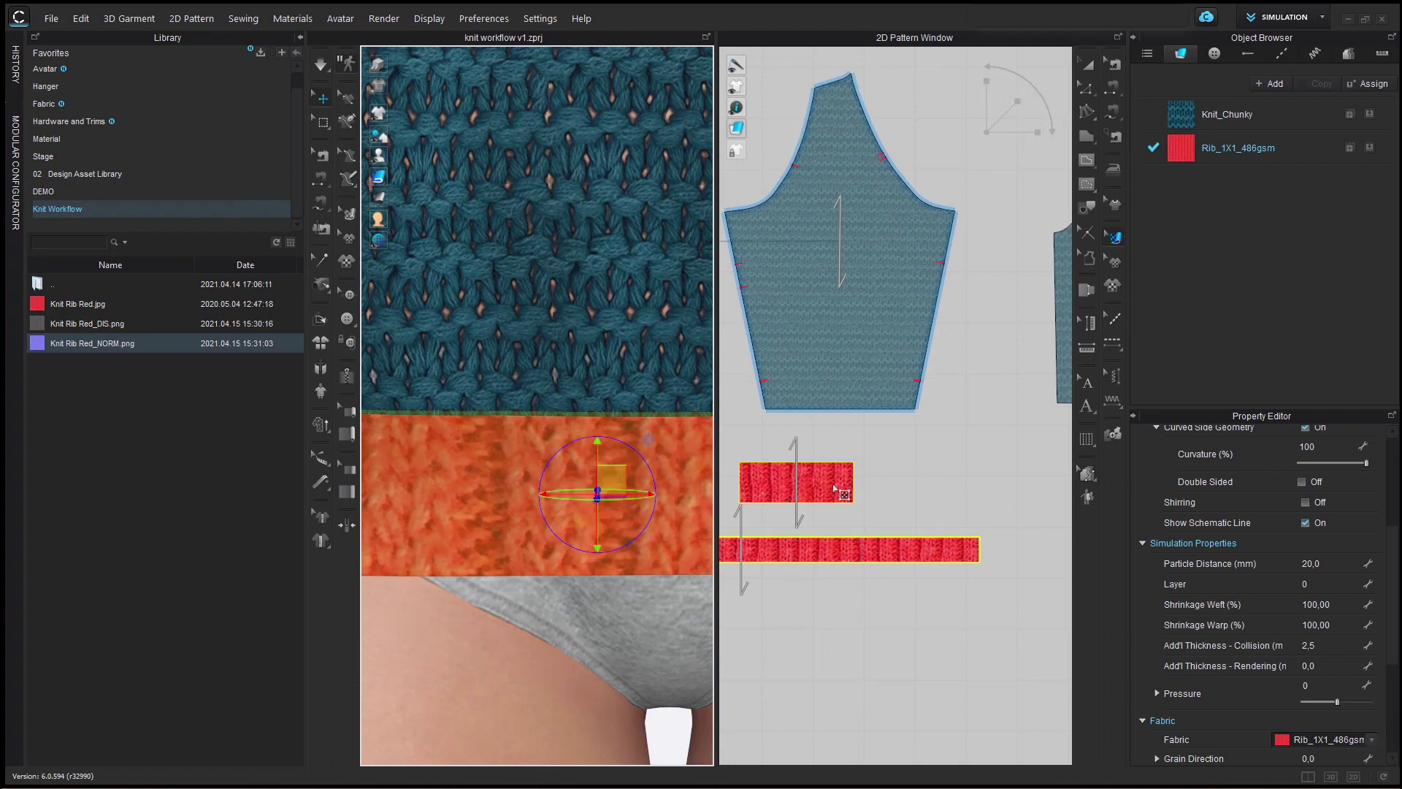
pyautogui.scroll(5, 789, 512)
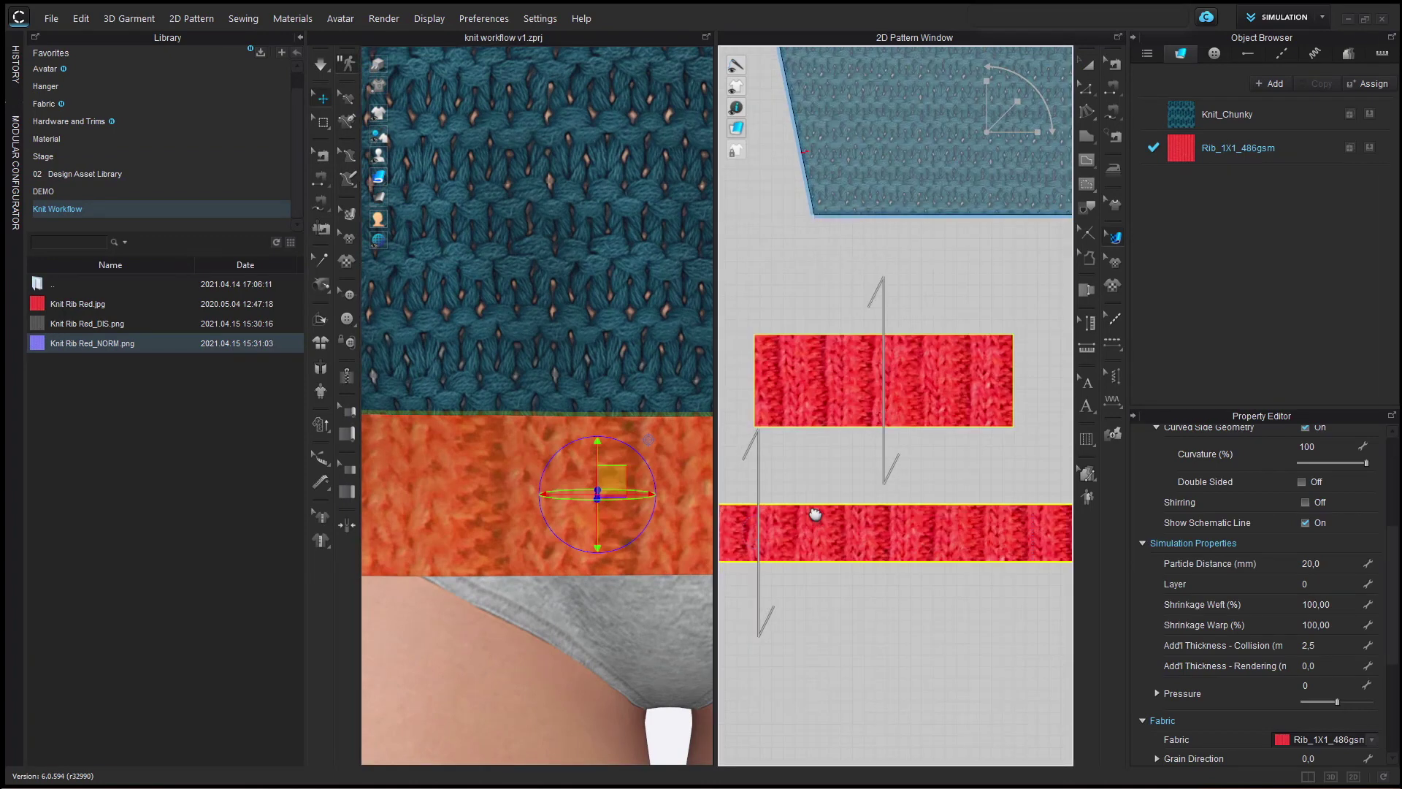
pyautogui.click(299, 40)
pyautogui.press('Escape')
pyautogui.click(831, 514)
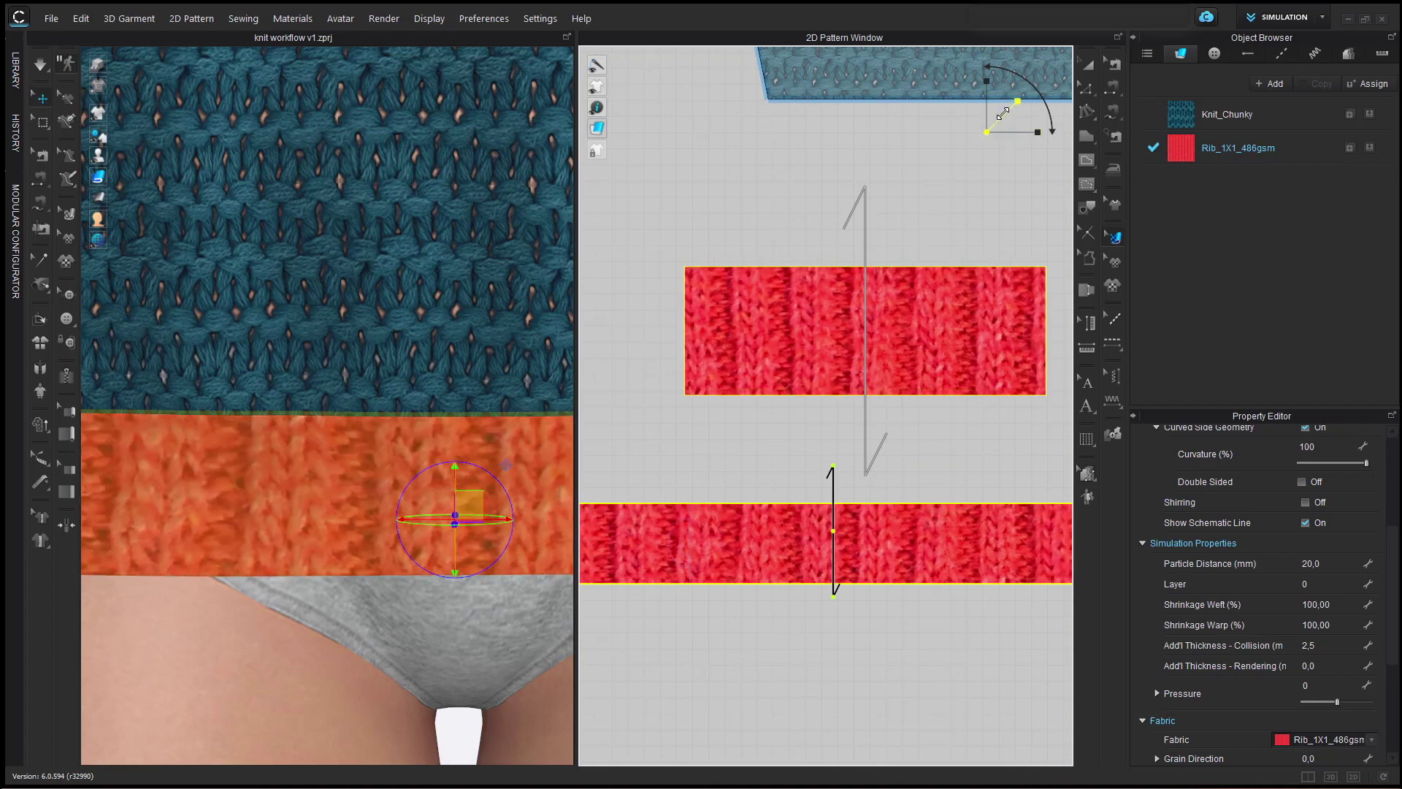
# Scale the hem rib texture proportionally to 99% and shift it slightly to line up with the body knit stitches.
pyautogui.scroll(5, 307, 449)
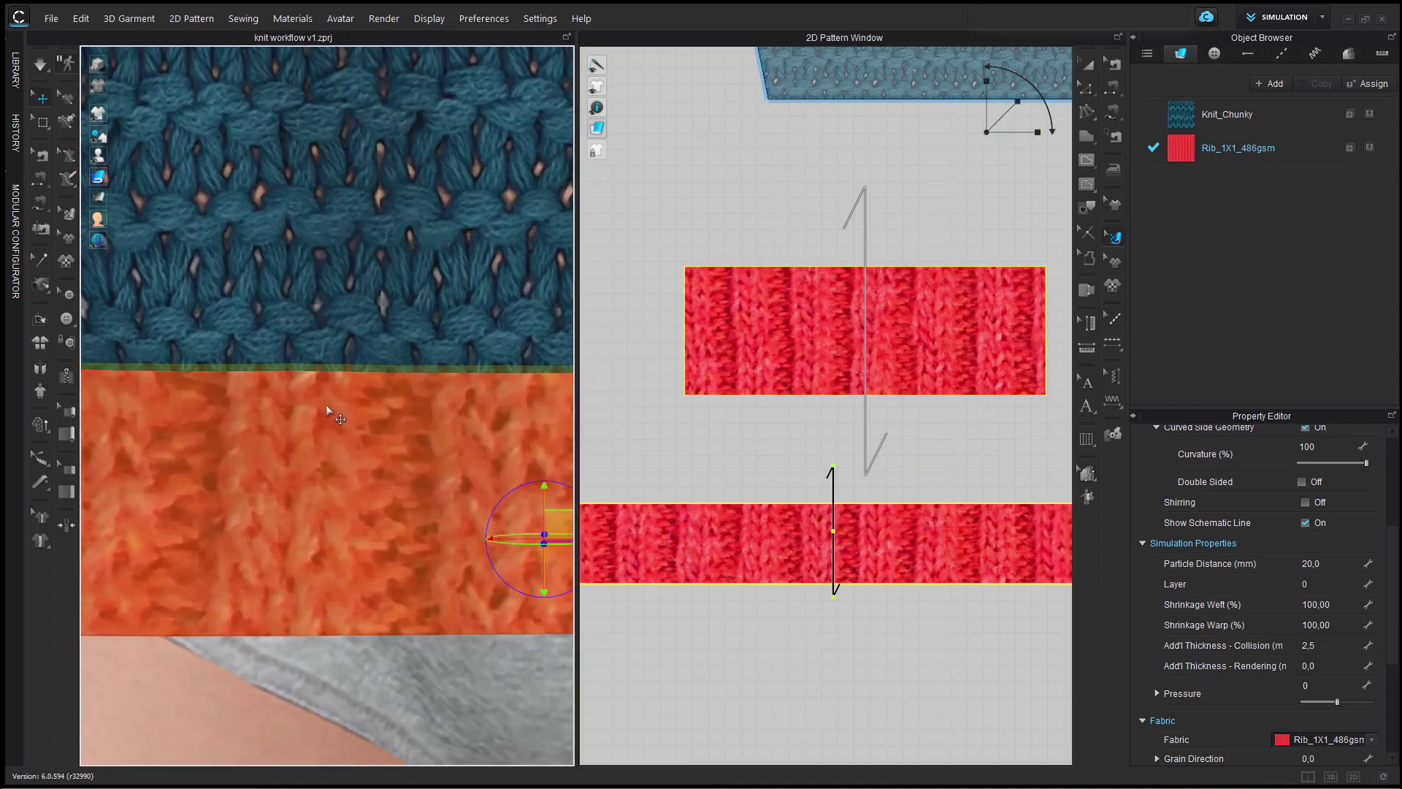
pyautogui.scroll(2, 326, 411)
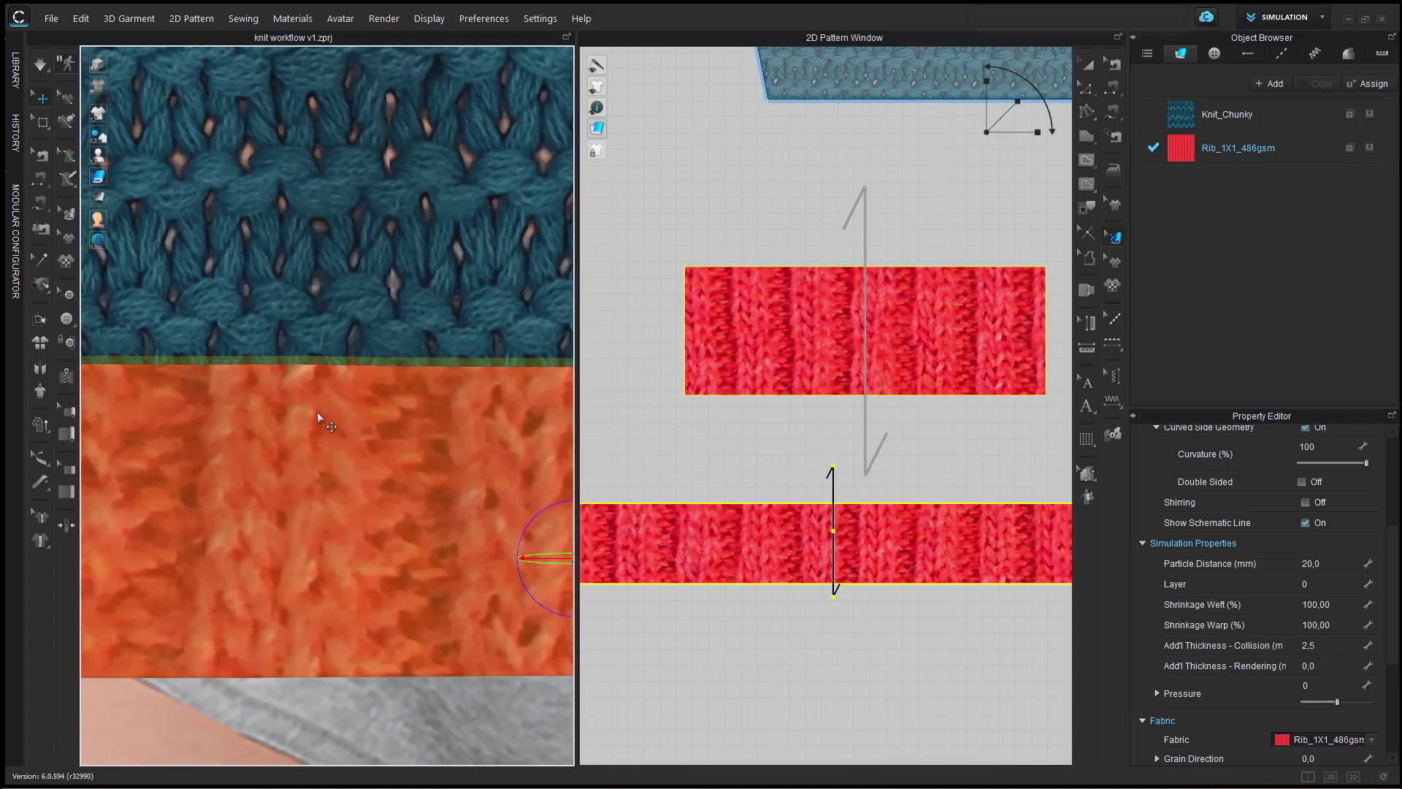
pyautogui.doubleClick(1017, 104)
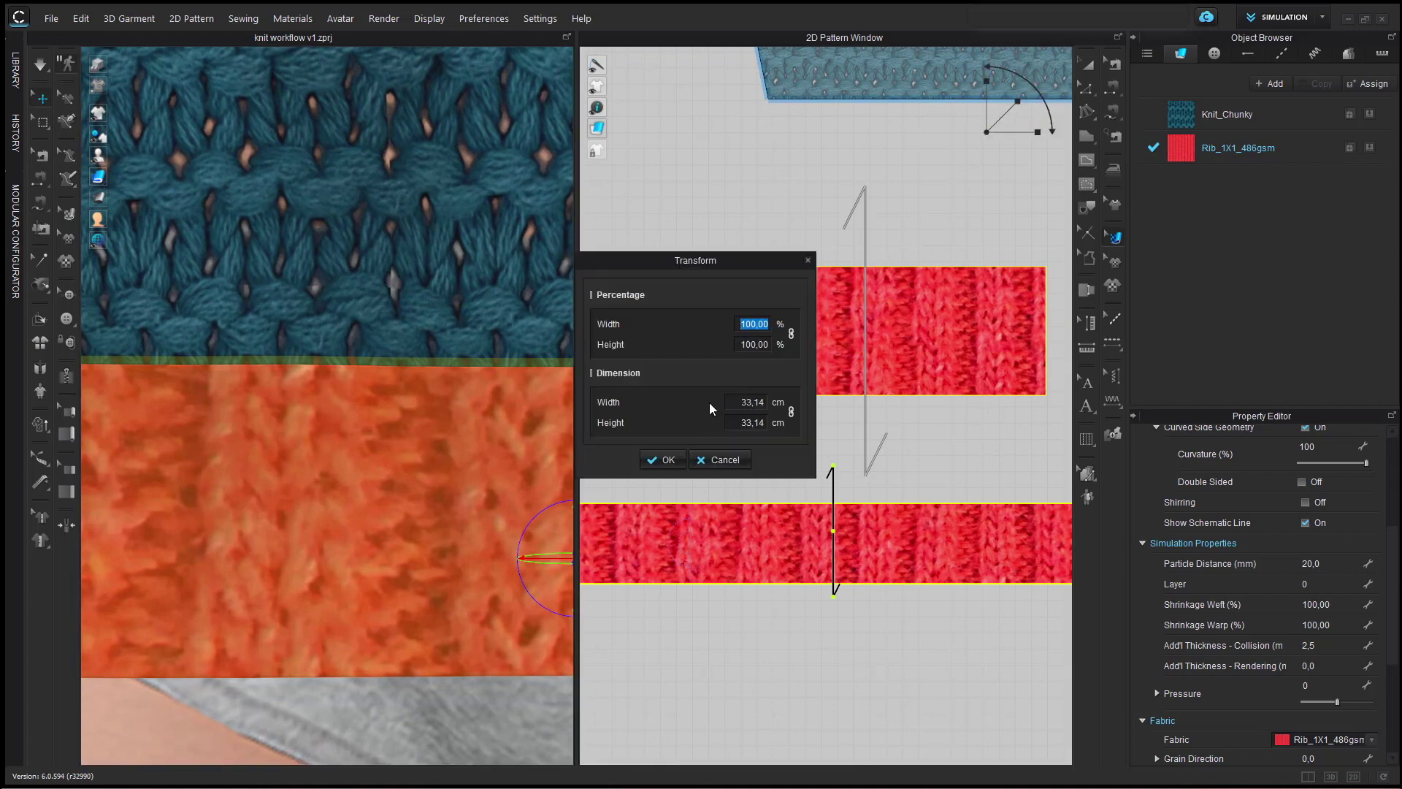
pyautogui.write('99')
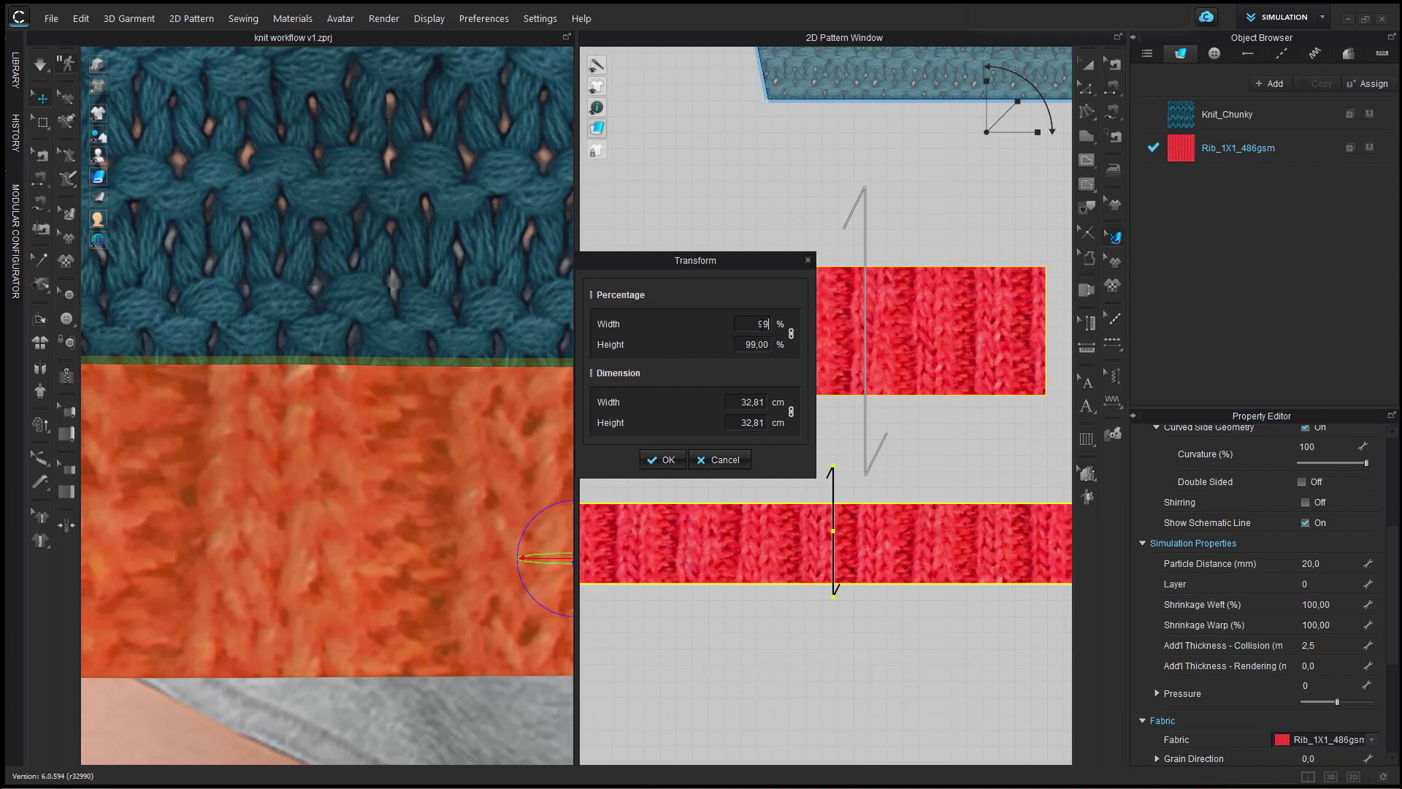
pyautogui.press('Return')
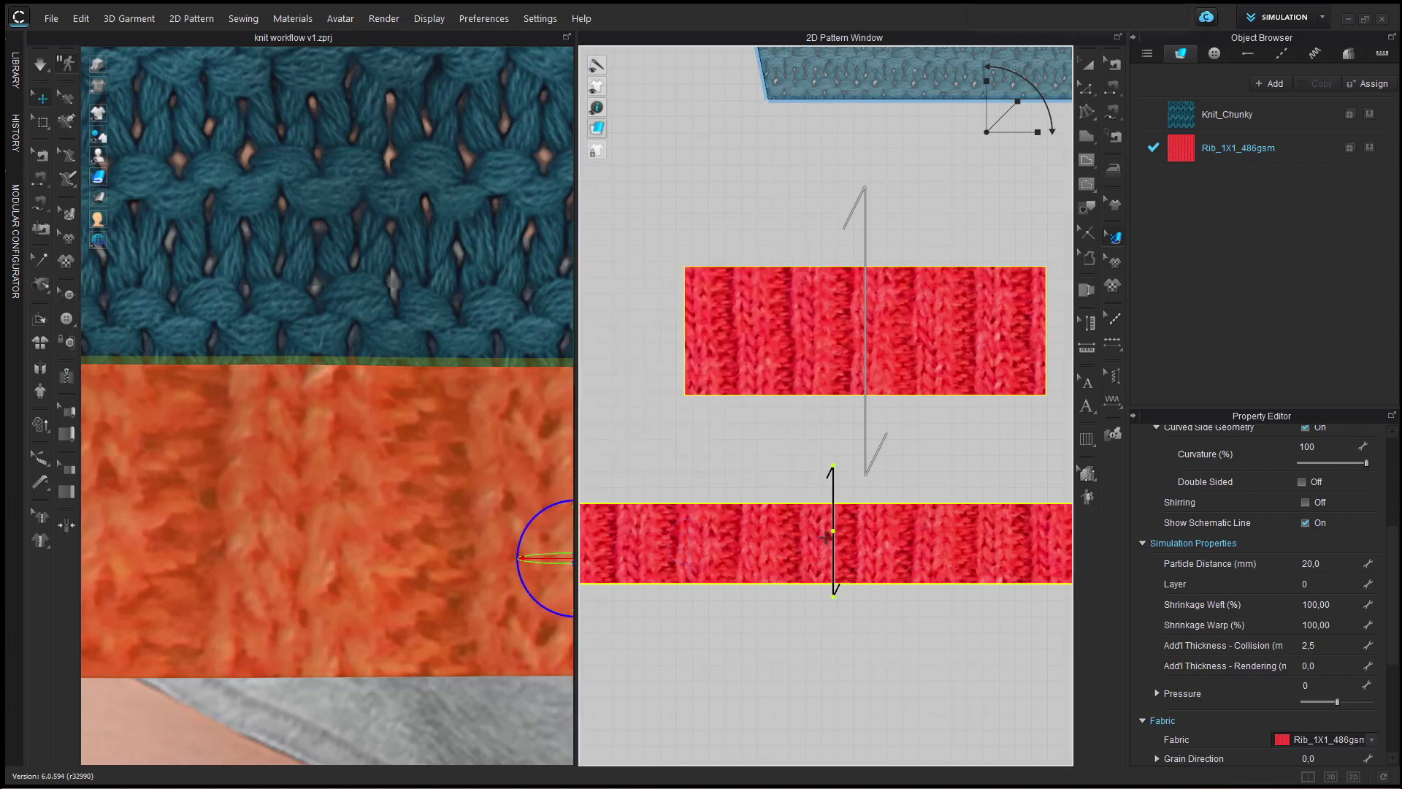
pyautogui.moveTo(833, 533); pyautogui.dragTo(827, 537)
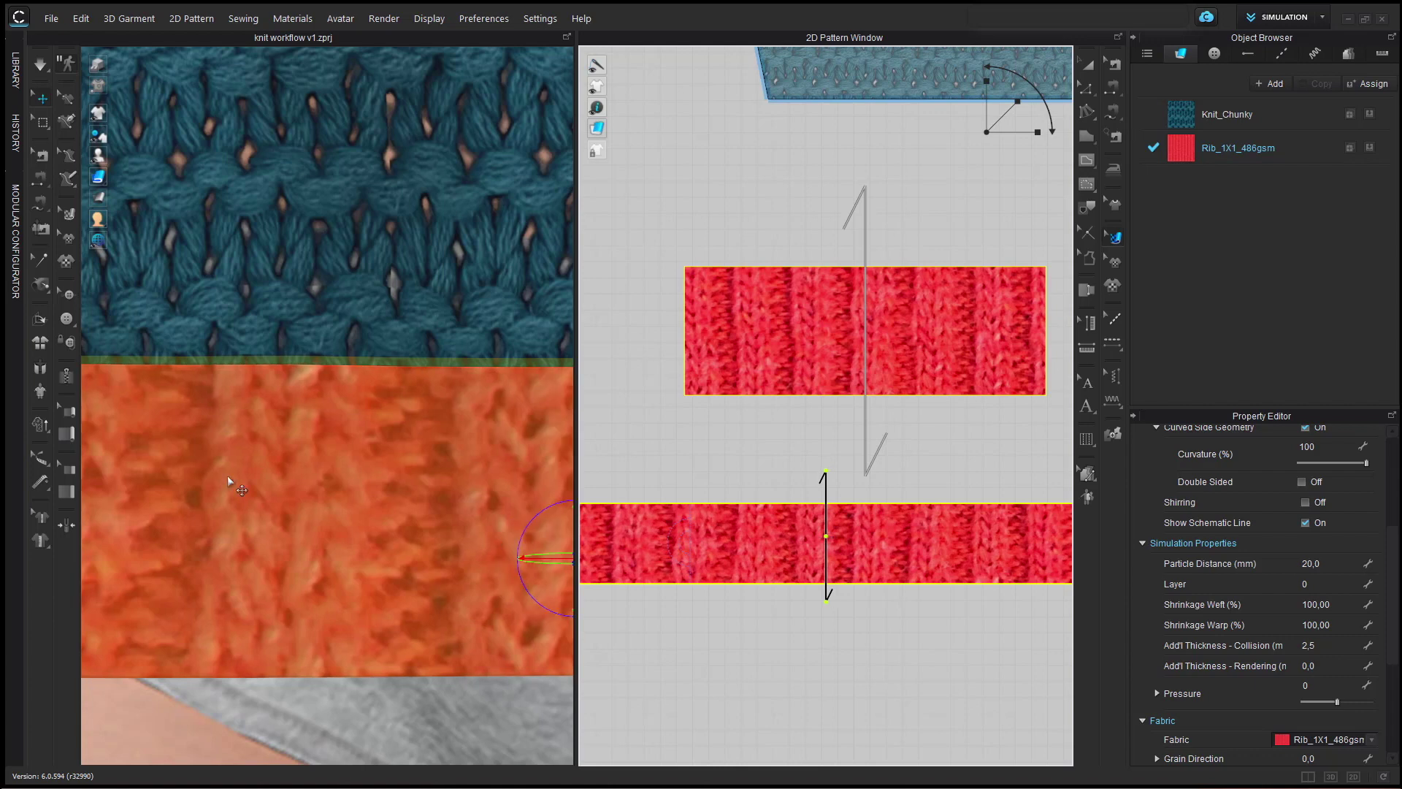
# Examine the front body's knit texture and how its stitches meet the rib columns along the hem seam.
pyautogui.click(319, 342)
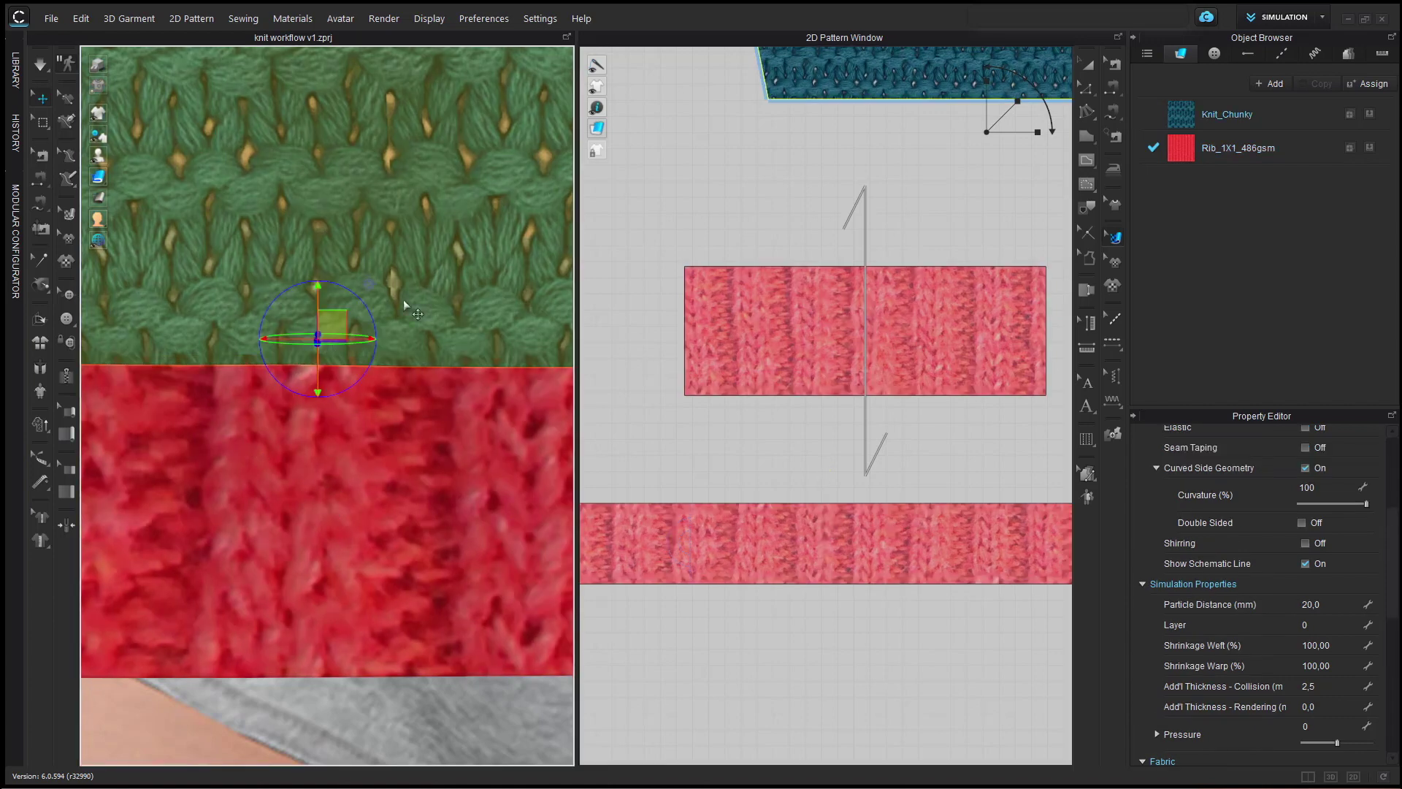
pyautogui.scroll(-10, 880, 228)
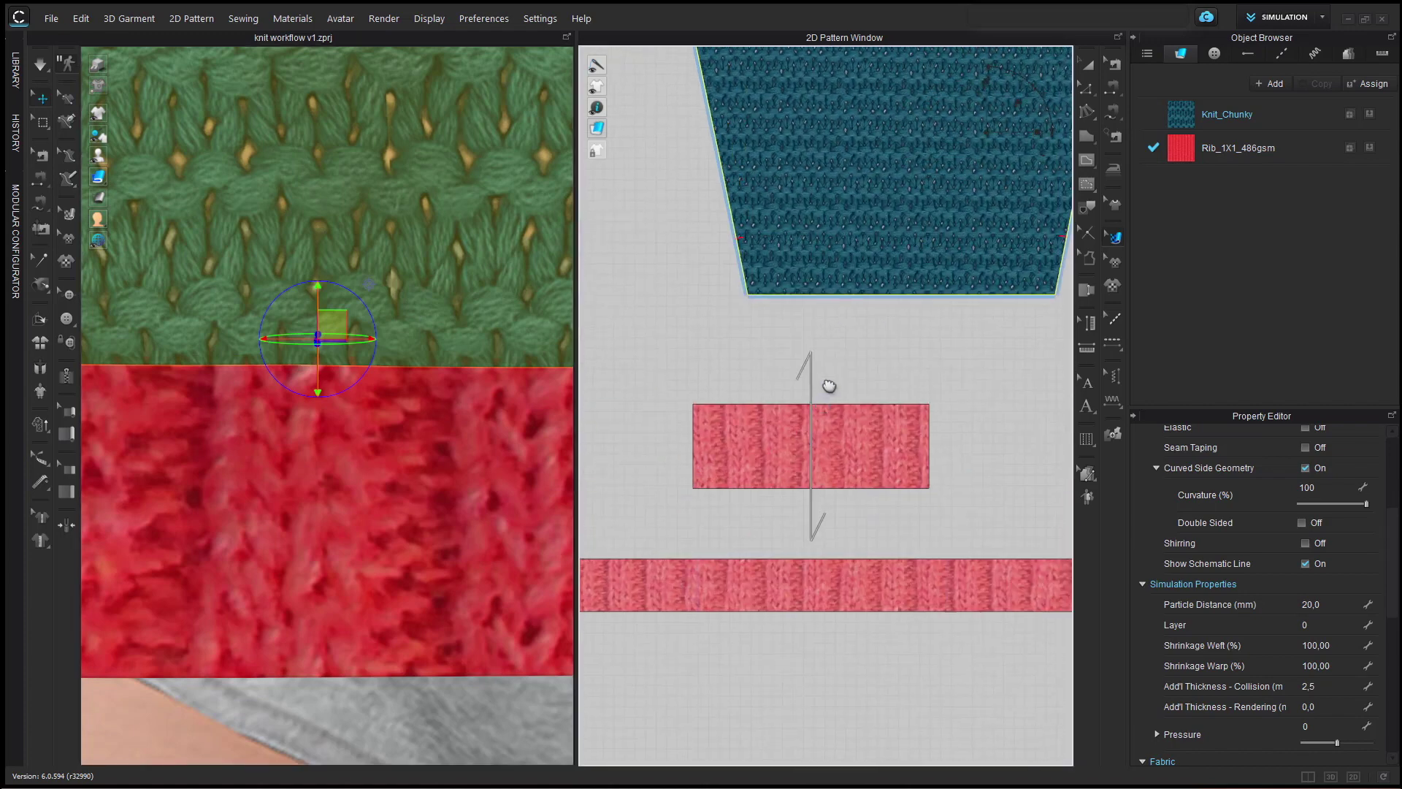
pyautogui.moveTo(835, 322); pyautogui.dragTo(985, 329, button='middle')
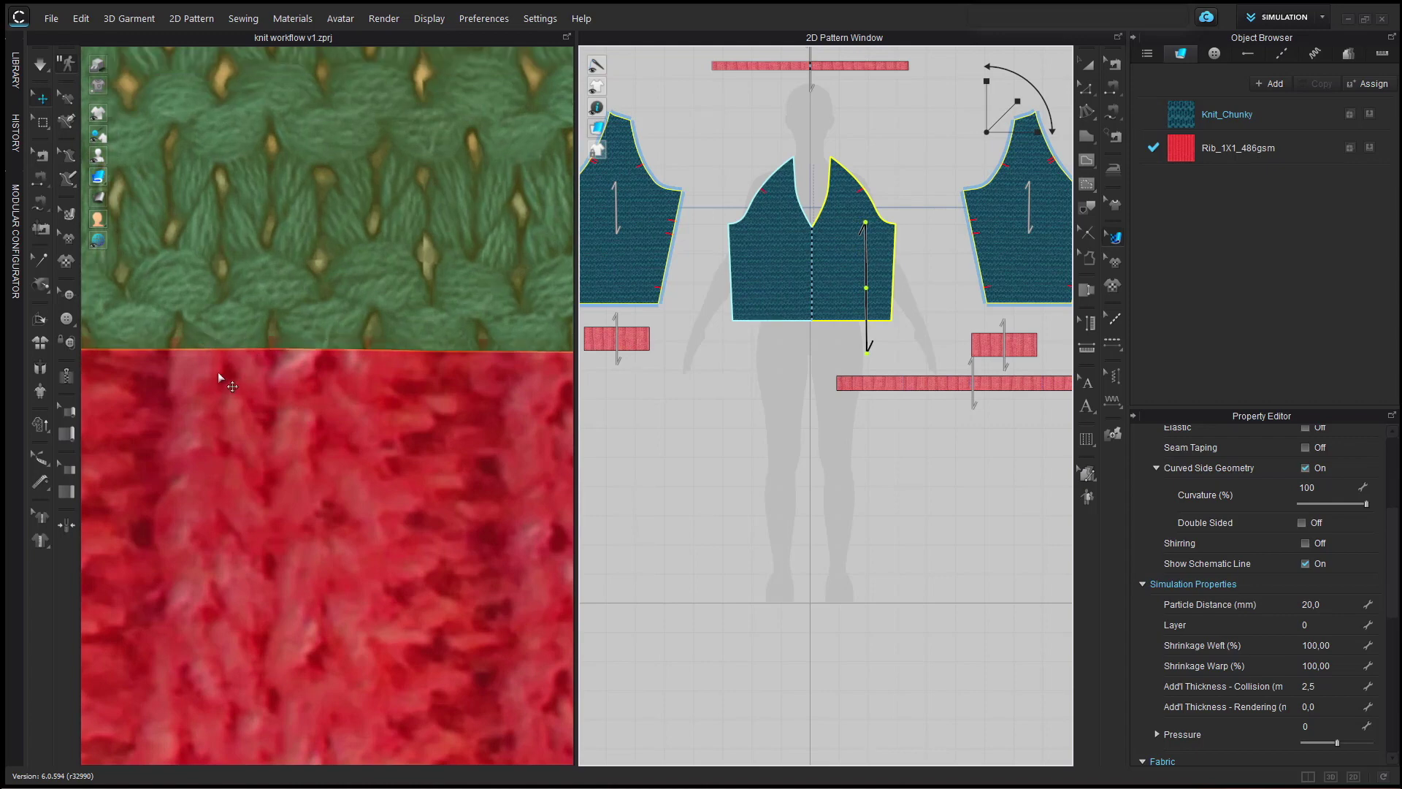
pyautogui.scroll(-10, 303, 550)
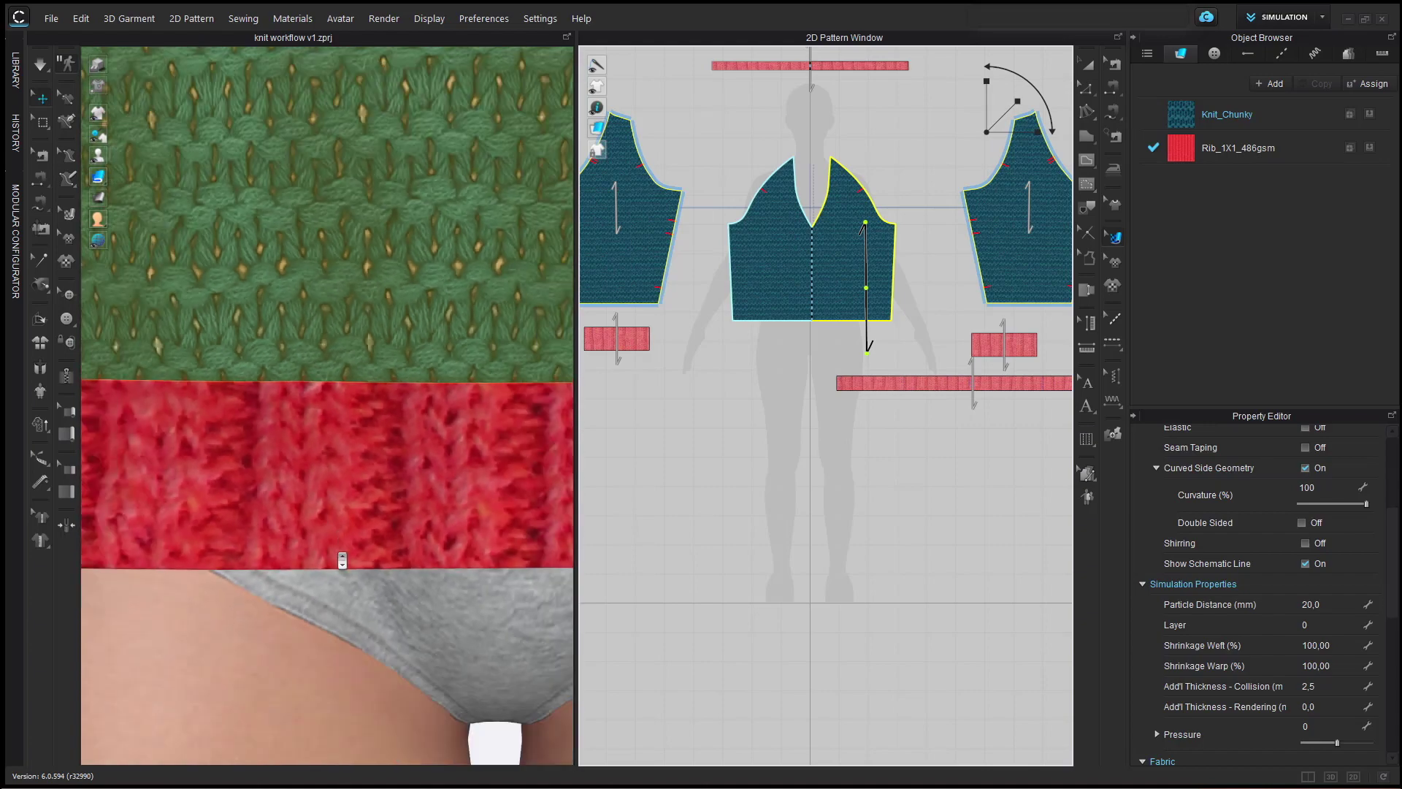
pyautogui.scroll(-4, 384, 535)
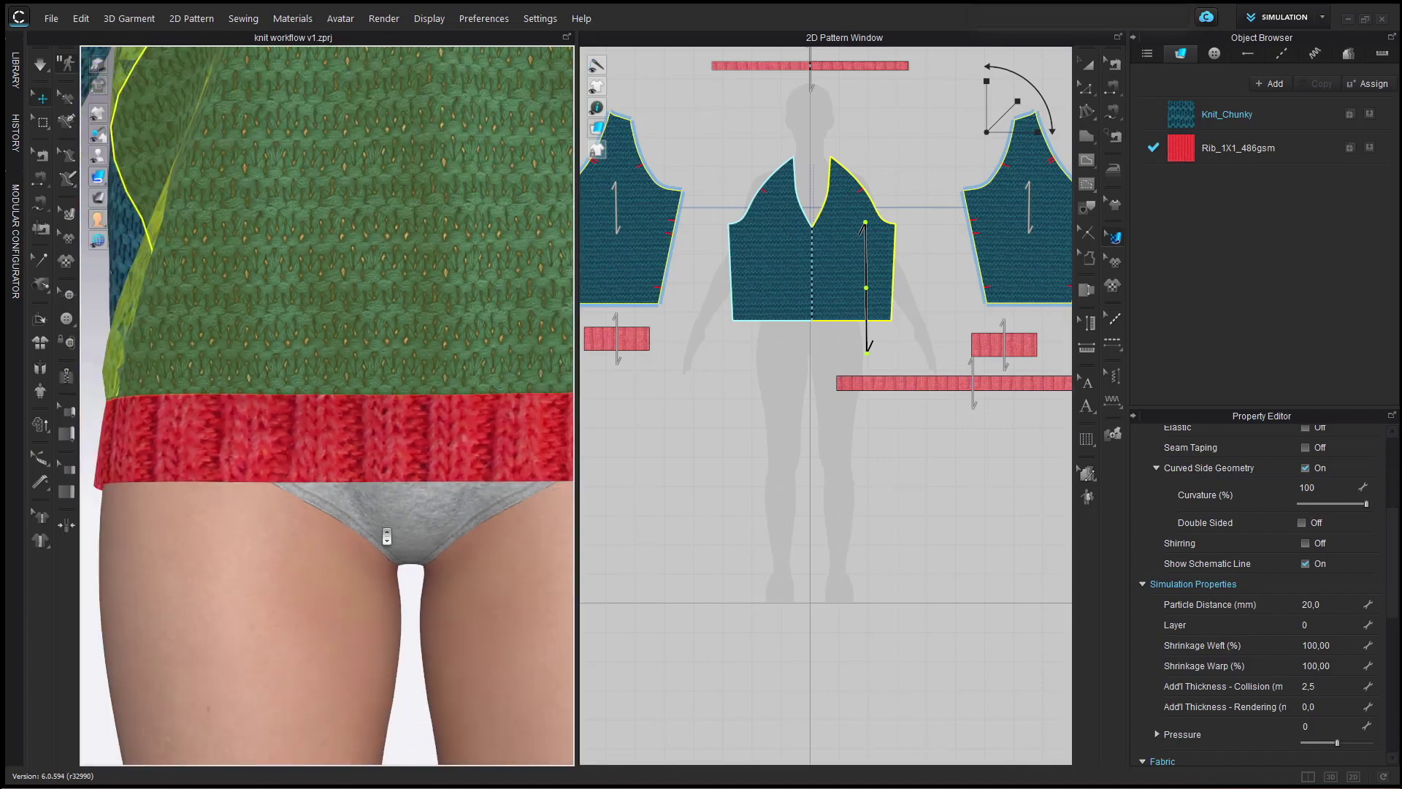
pyautogui.scroll(5, 481, 477)
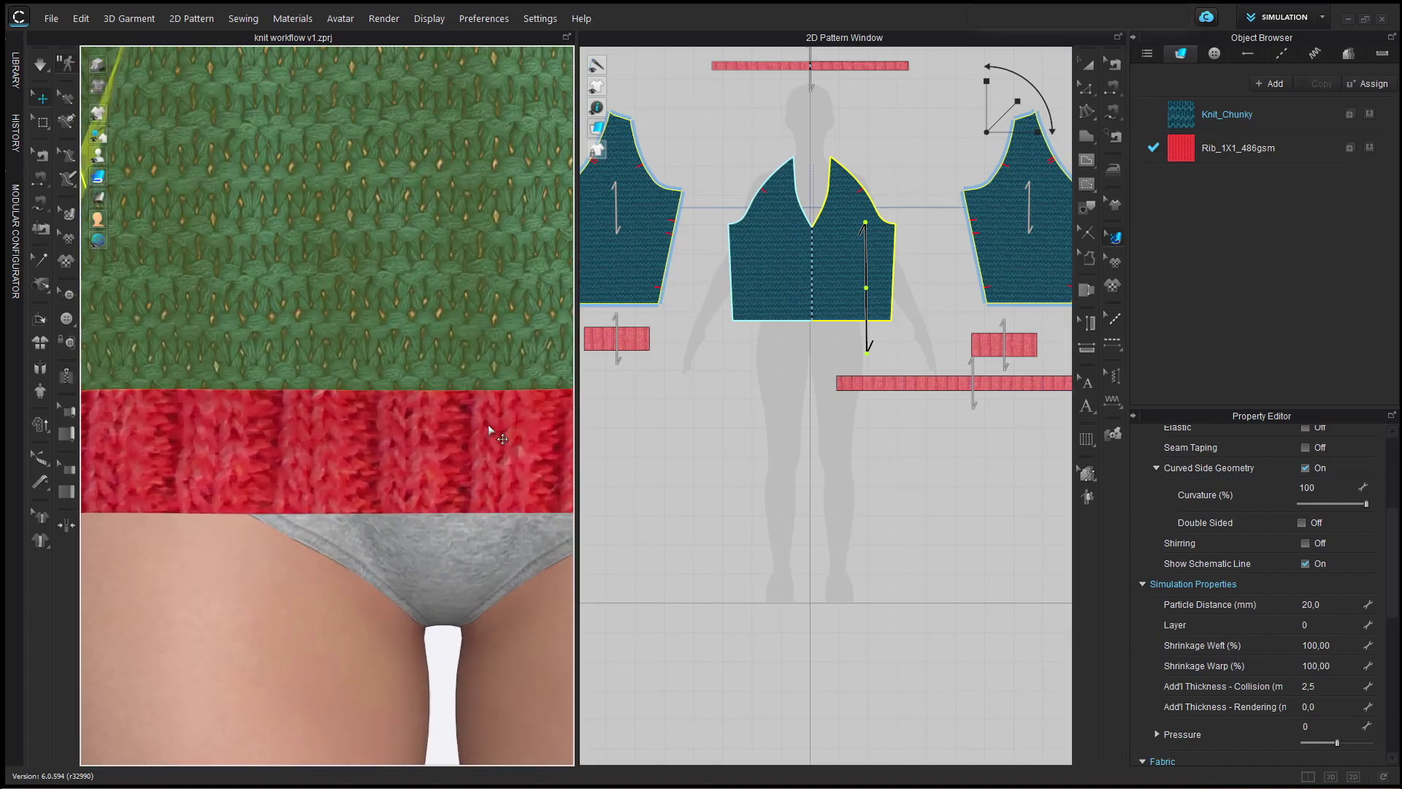
pyautogui.moveTo(512, 430); pyautogui.dragTo(416, 460, button='middle')
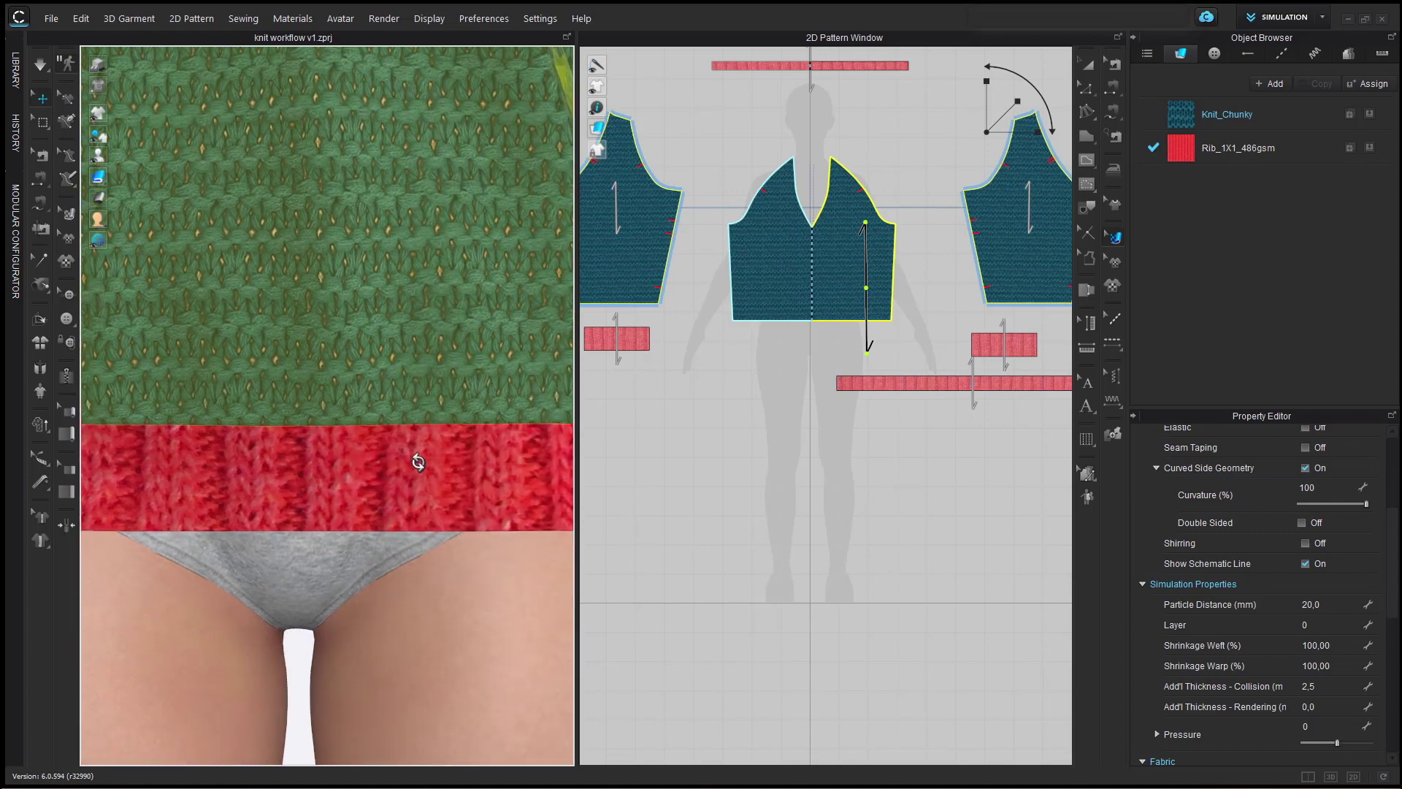
pyautogui.scroll(3, 375, 483)
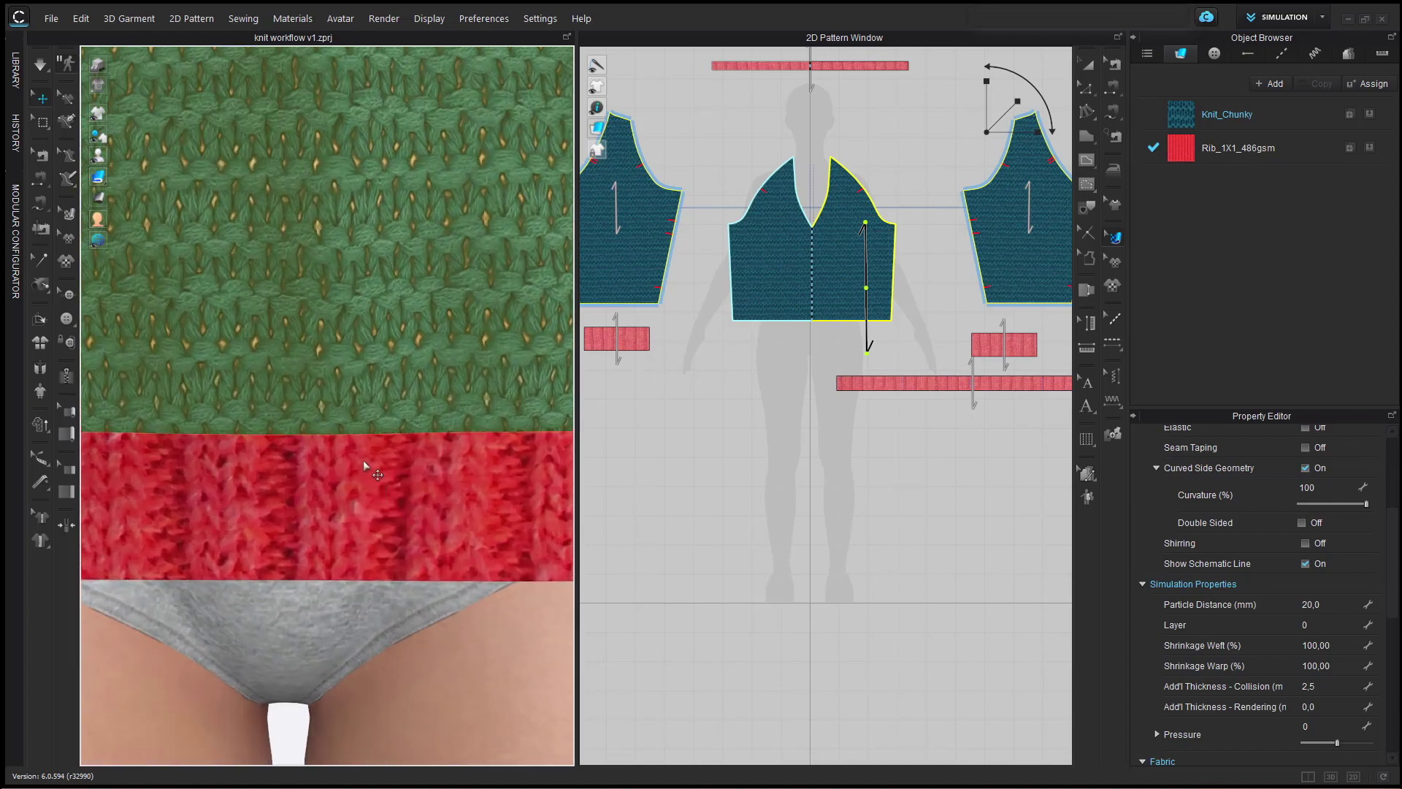
# Reselect the hem band's rib texture and scale it proportionally to 99% in width and height.
pyautogui.click(924, 384)
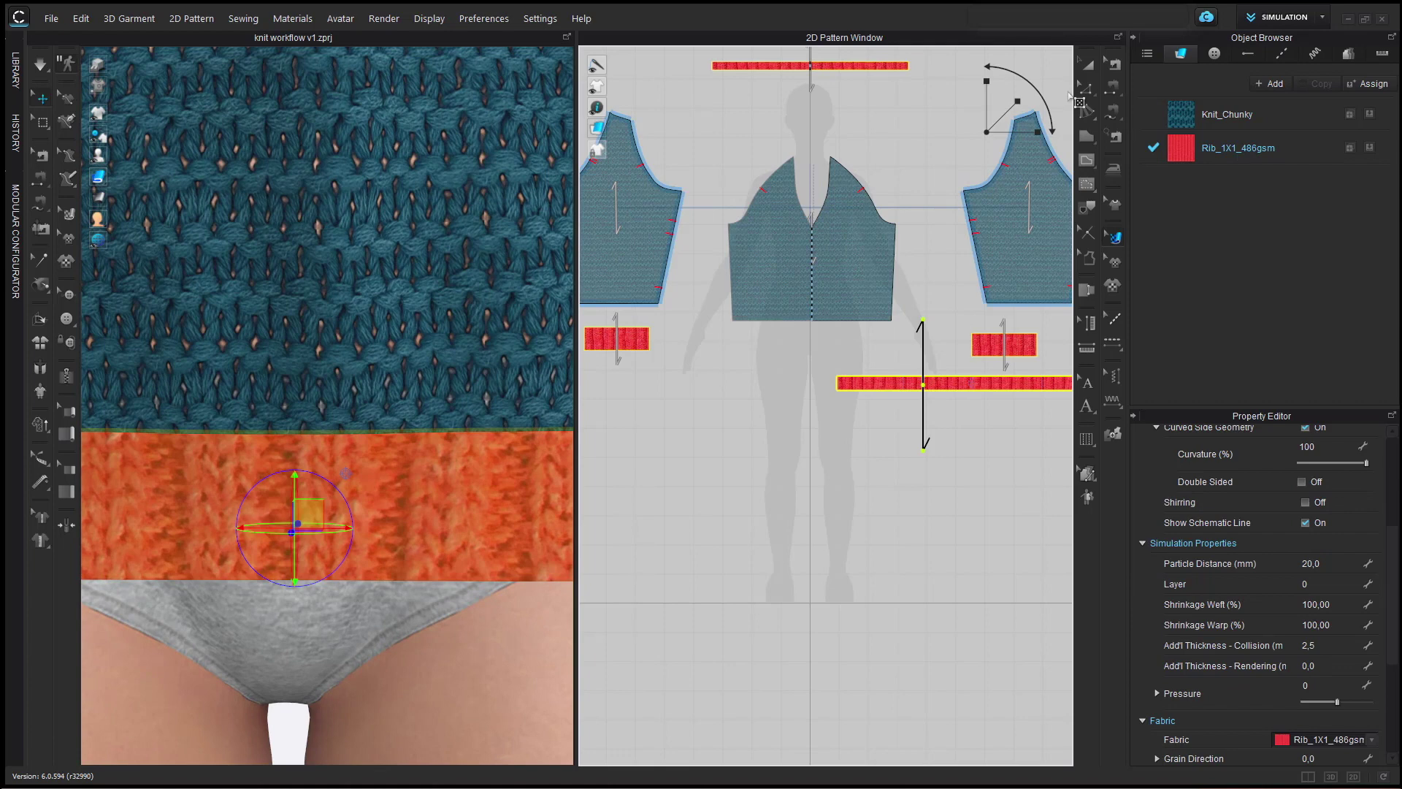
pyautogui.rightClick(1012, 109)
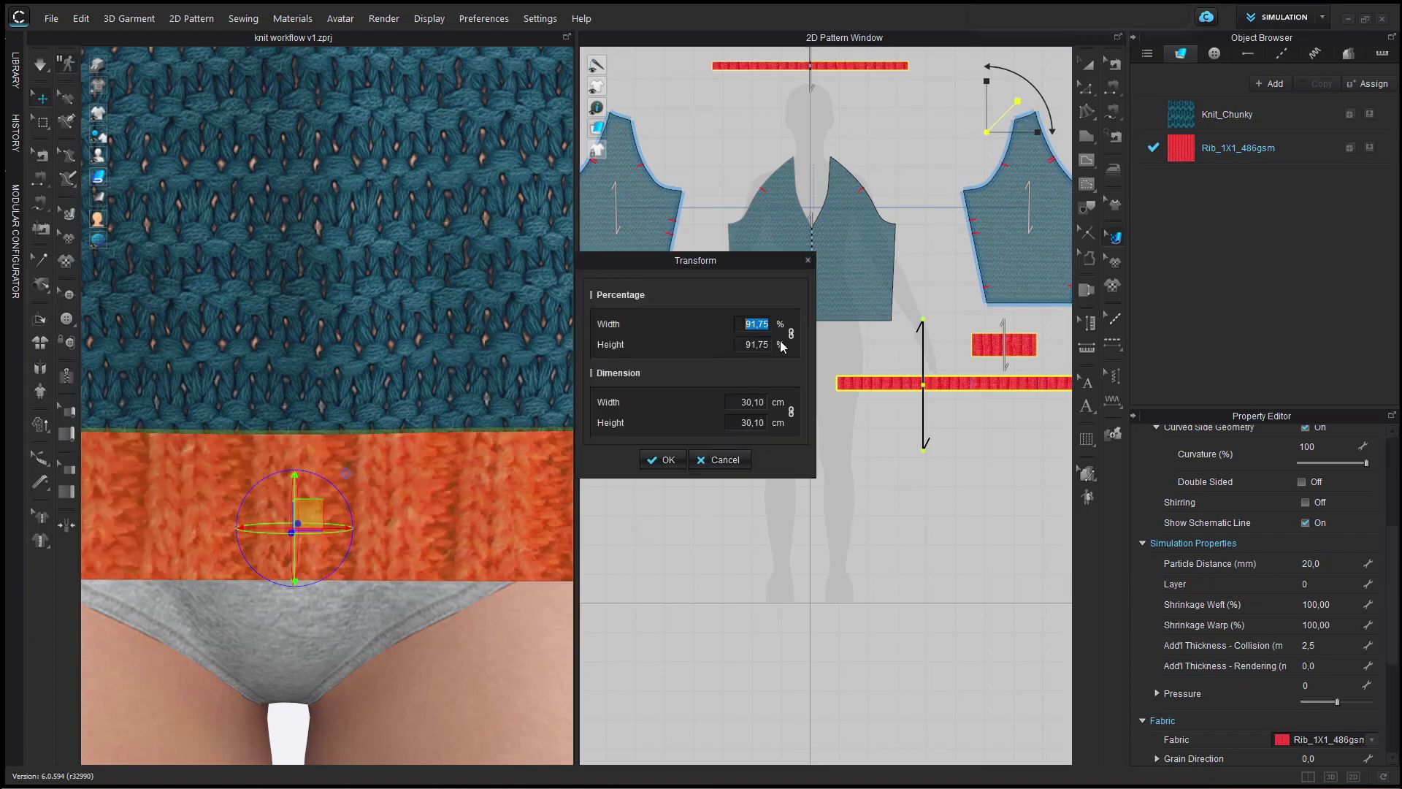
pyautogui.click(768, 327)
pyautogui.press('BackSpace')
pyautogui.press('BackSpace')
pyautogui.press('BackSpace')
pyautogui.write('9')
pyautogui.press('BackSpace')
pyautogui.press('BackSpace')
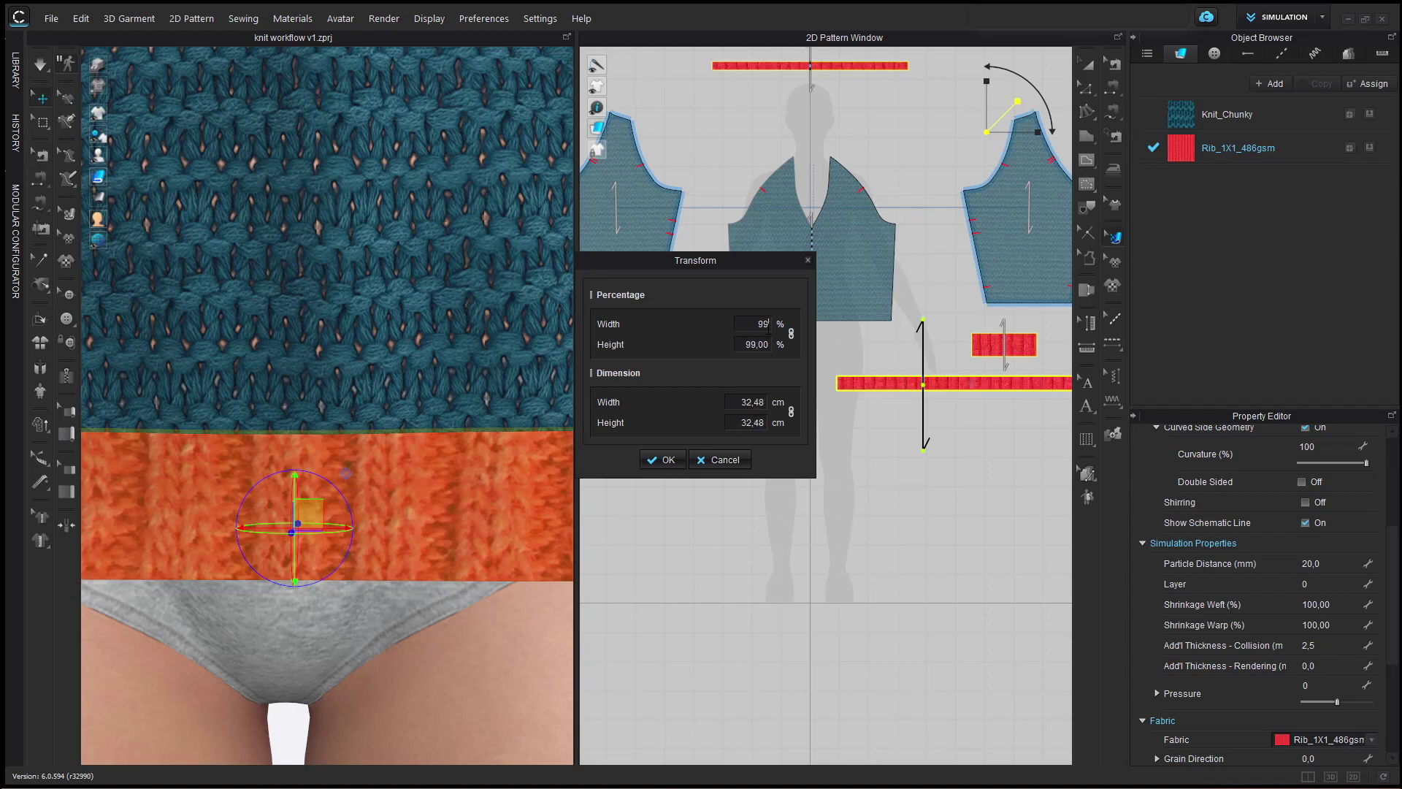
pyautogui.click(664, 461)
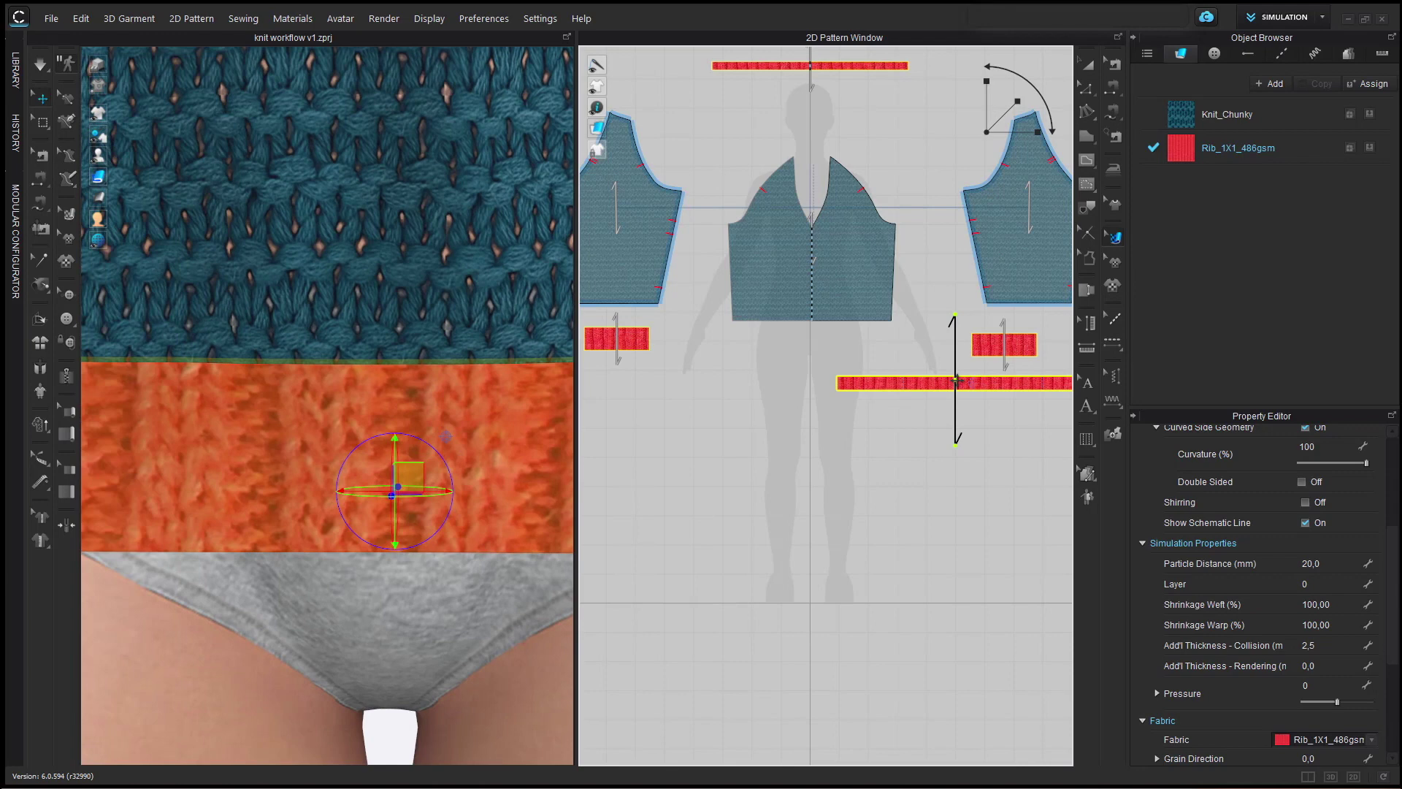
# Nudge the hem band's rib texture sideways to align its columns with the chunky knit stitches, and deselect the band.
pyautogui.scroll(3, 957, 379)
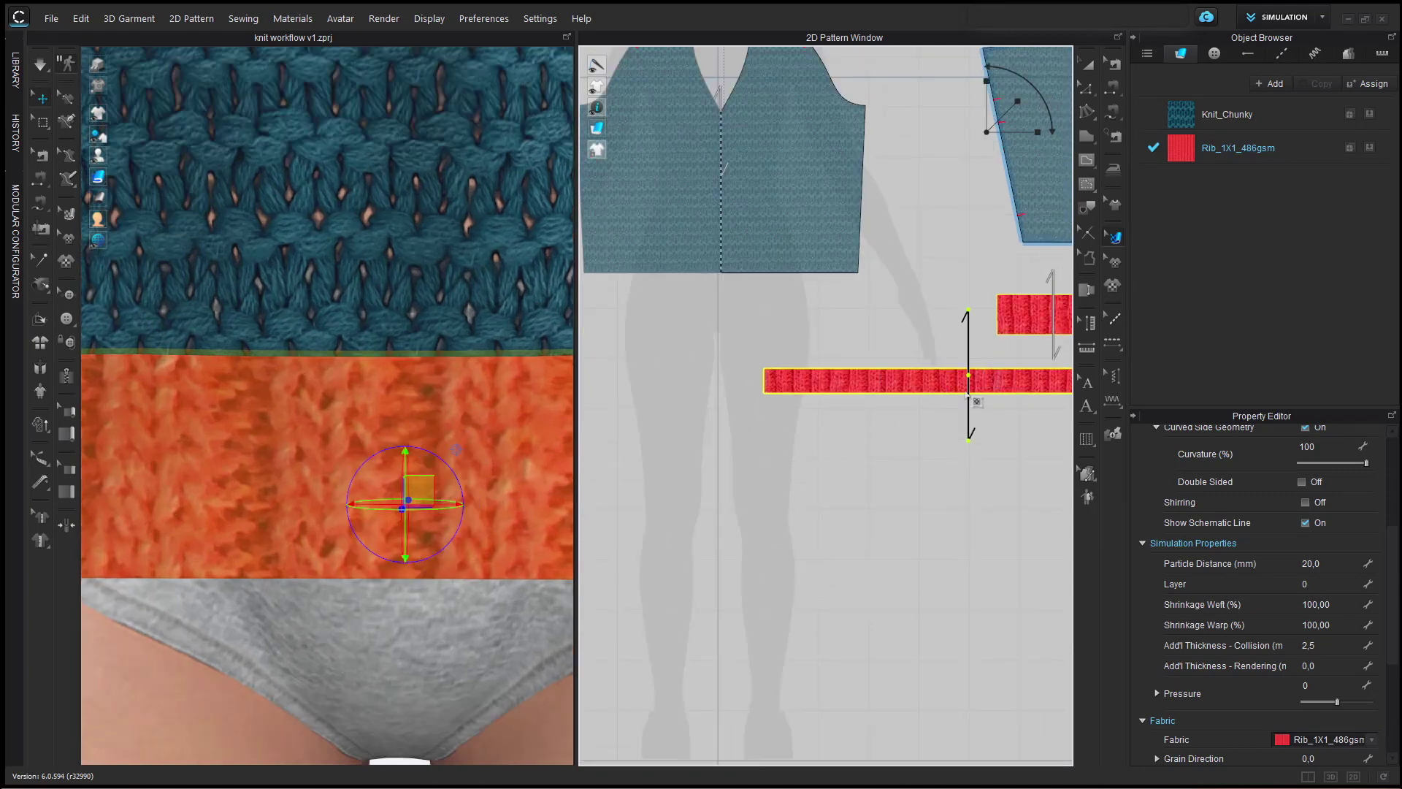
pyautogui.moveTo(969, 376); pyautogui.dragTo(971, 377)
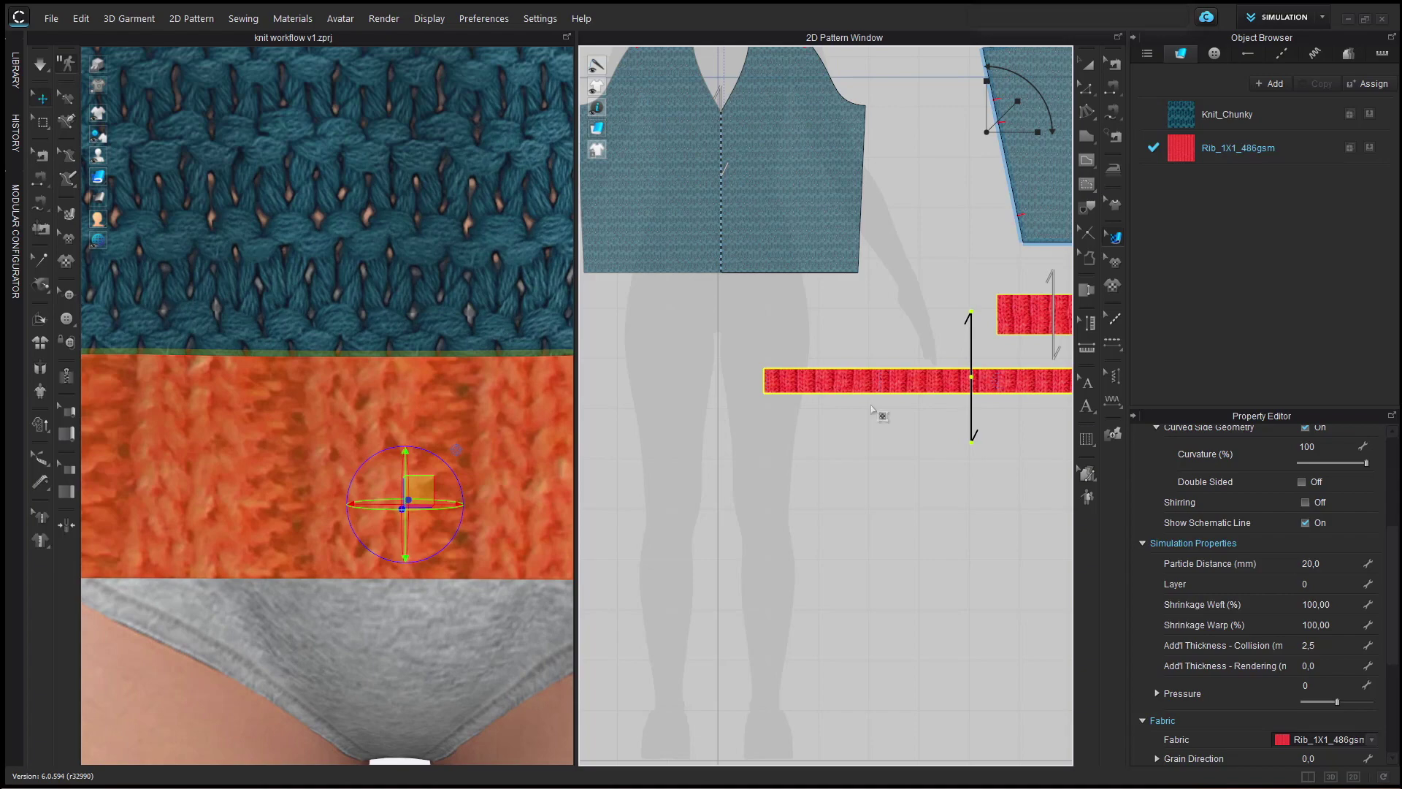
pyautogui.scroll(-5, 434, 498)
pyautogui.scroll(-5, 434, 498)
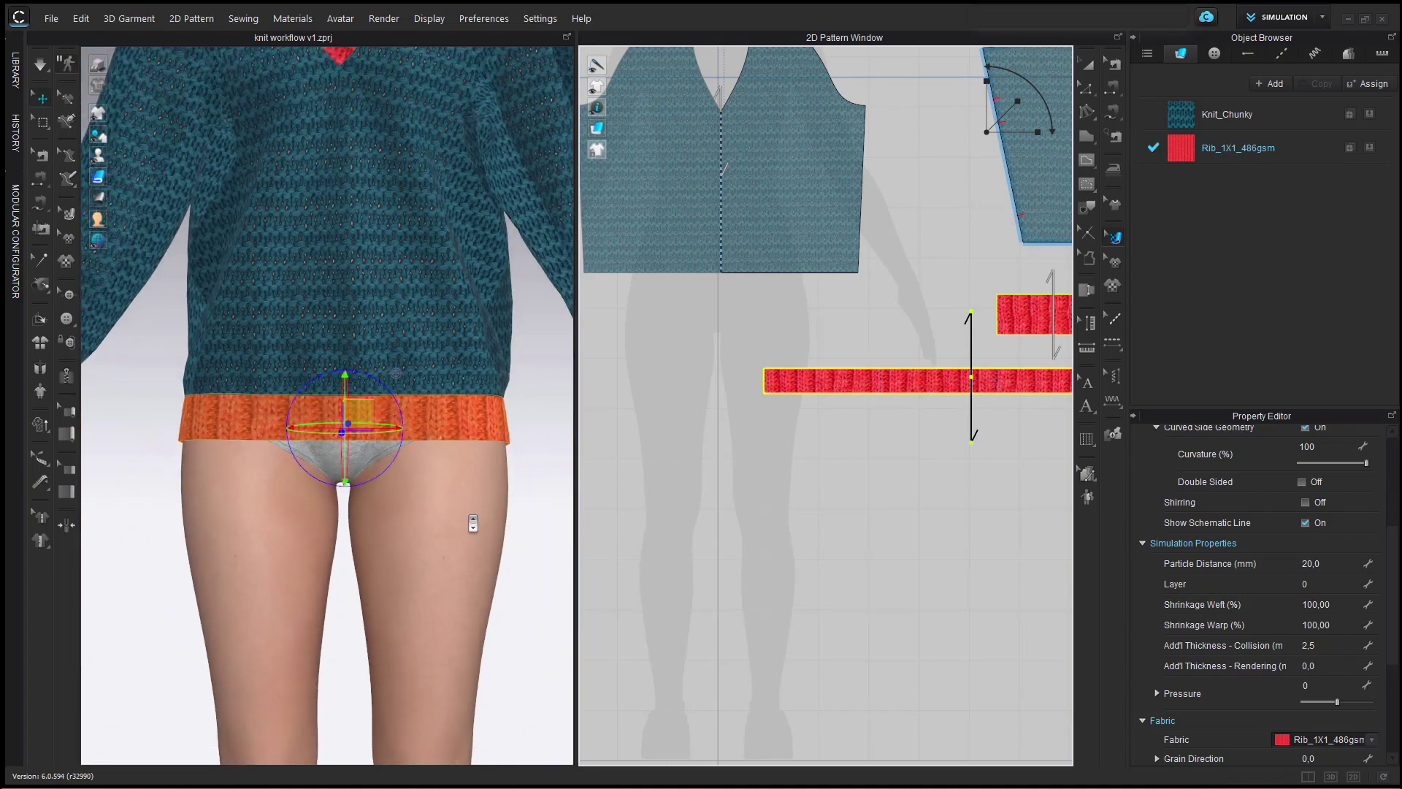
pyautogui.scroll(-4, 483, 516)
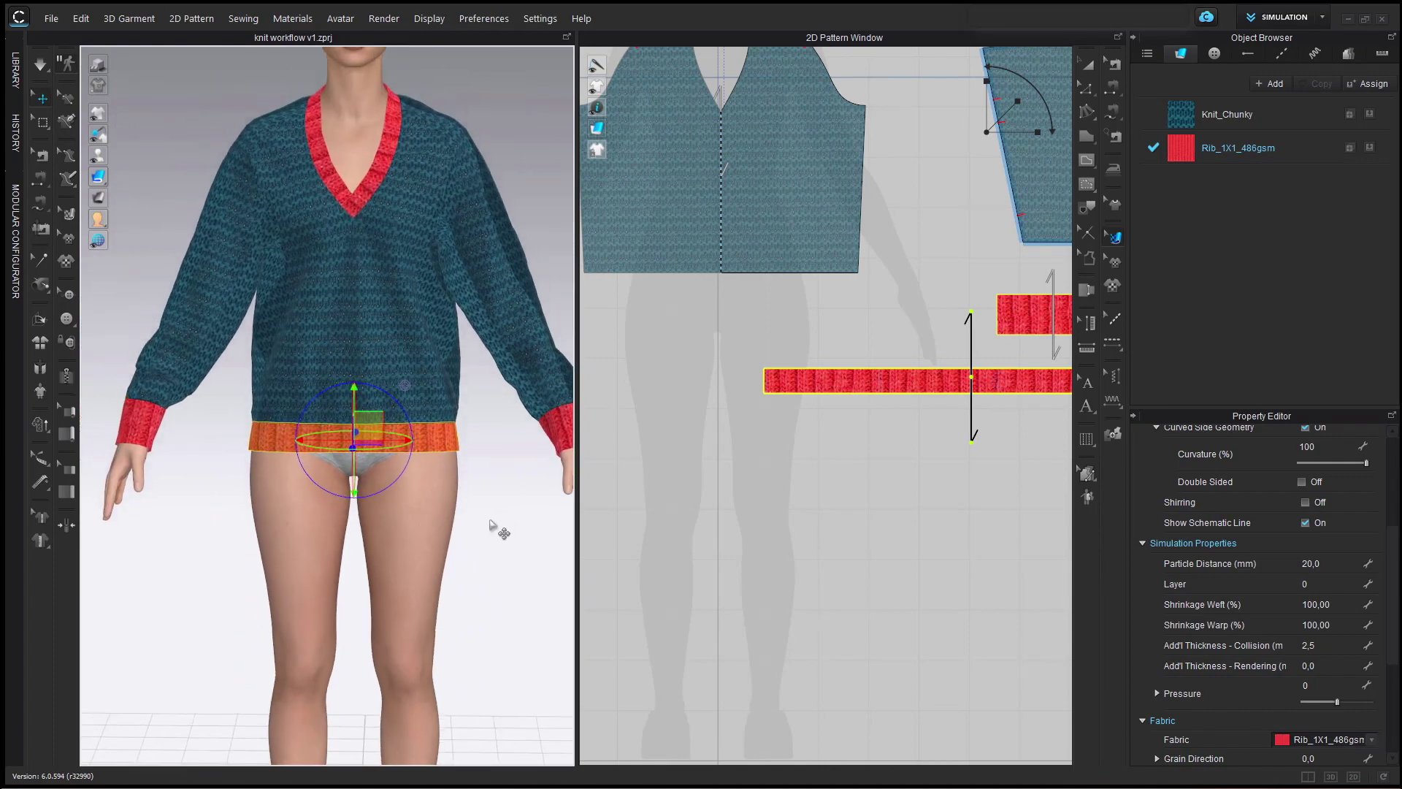
pyautogui.click(742, 479)
# Select the Rib_1X1_486gsm fabric and turn on Desaturation for its front texture.
pyautogui.scroll(-2, 810, 504)
pyautogui.scroll(-5, 523, 520)
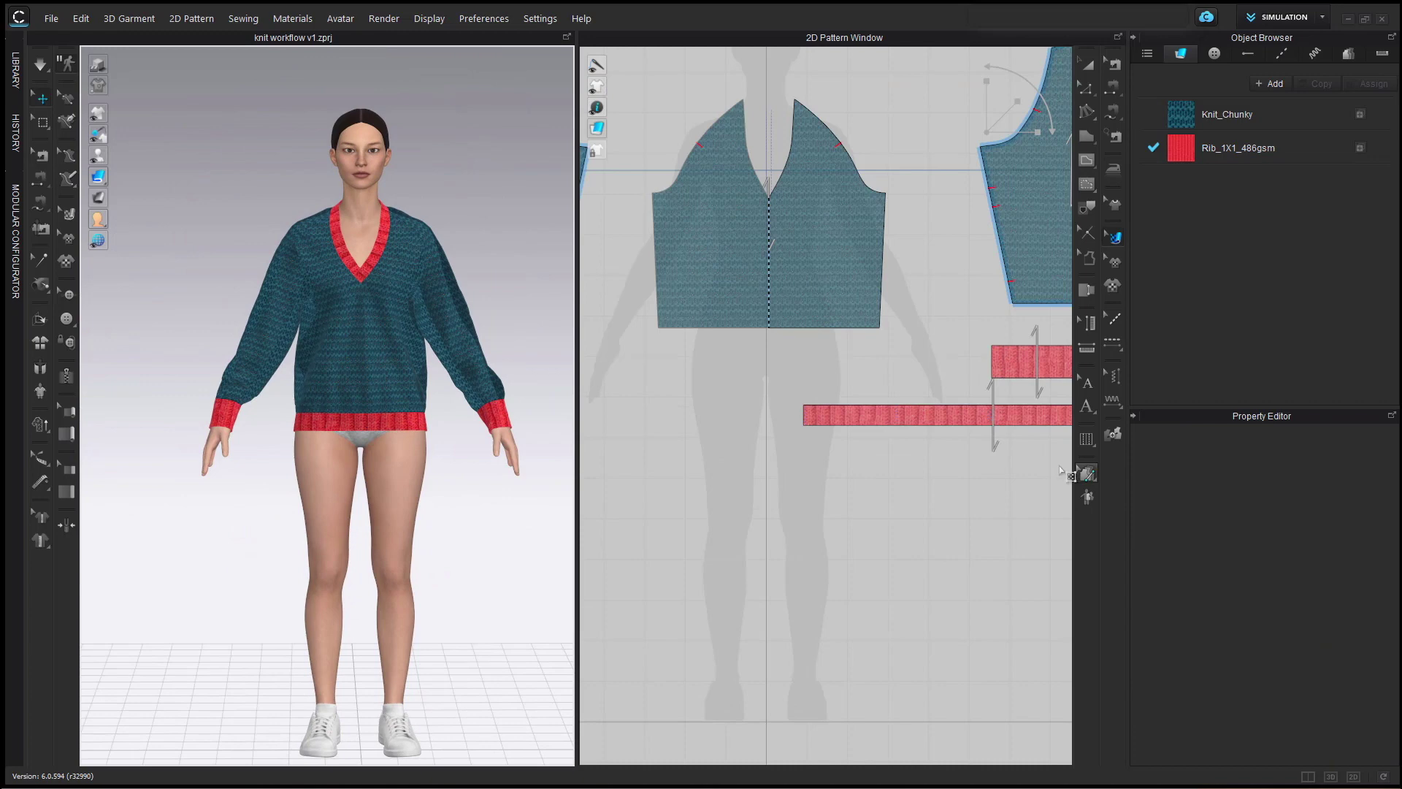
pyautogui.scroll(-5, 923, 538)
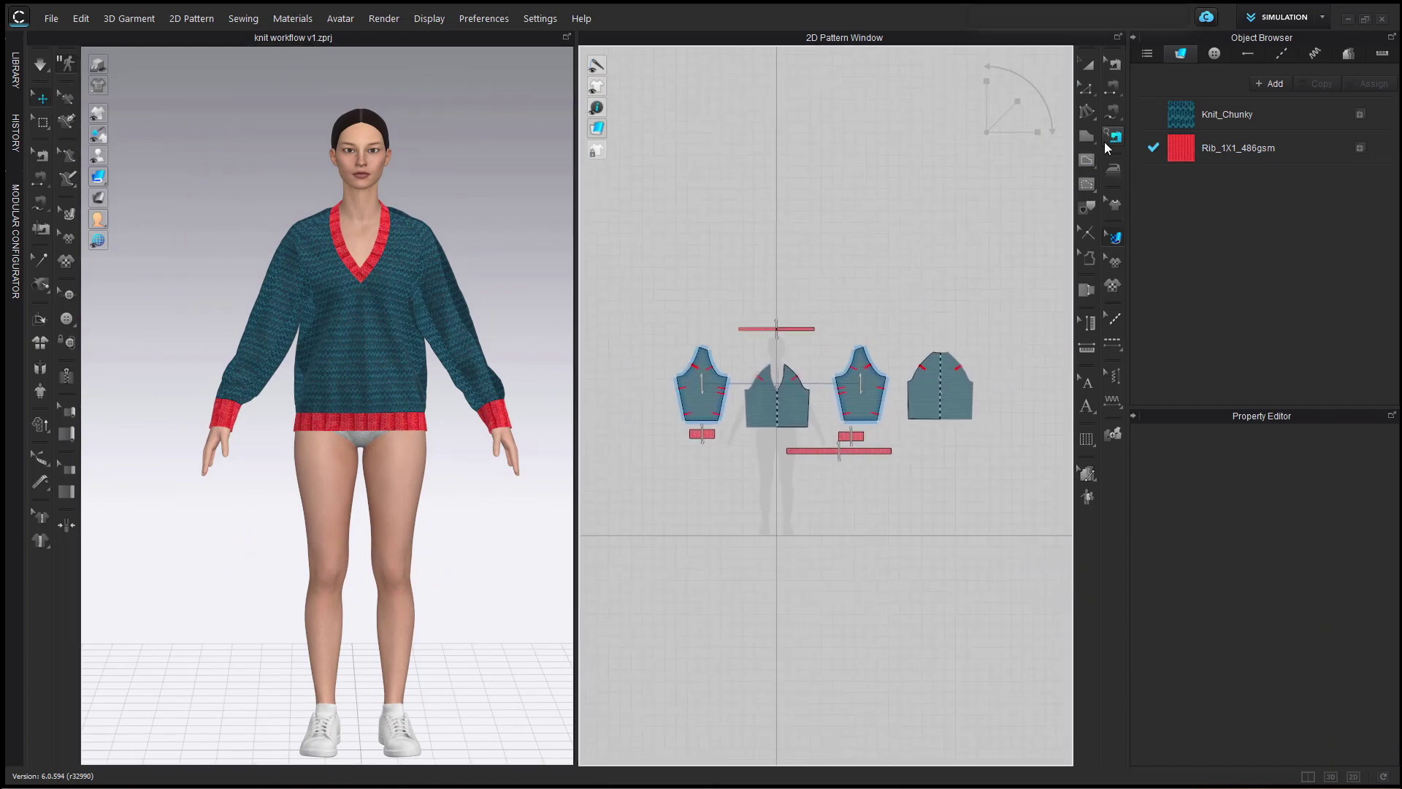
pyautogui.click(1176, 143)
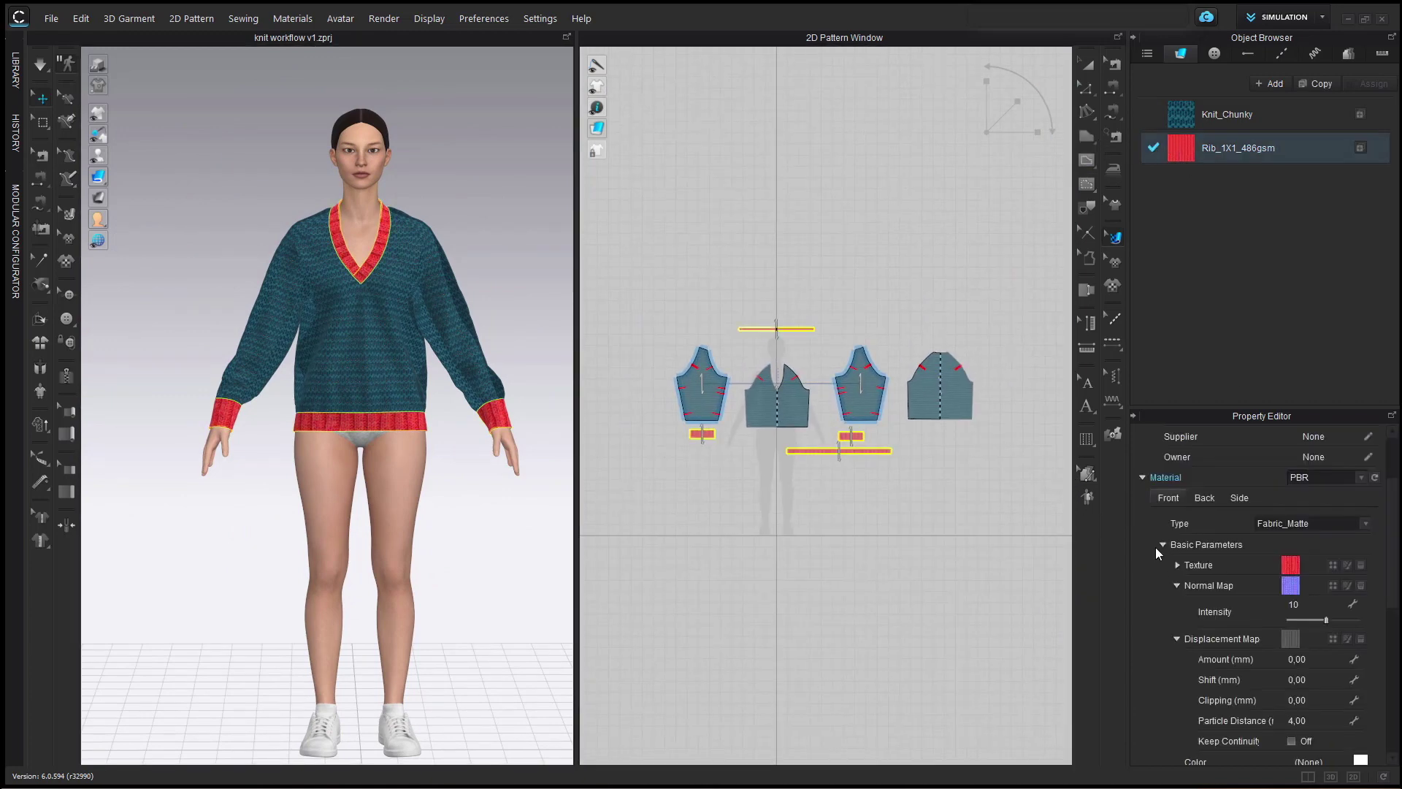
pyautogui.click(1178, 564)
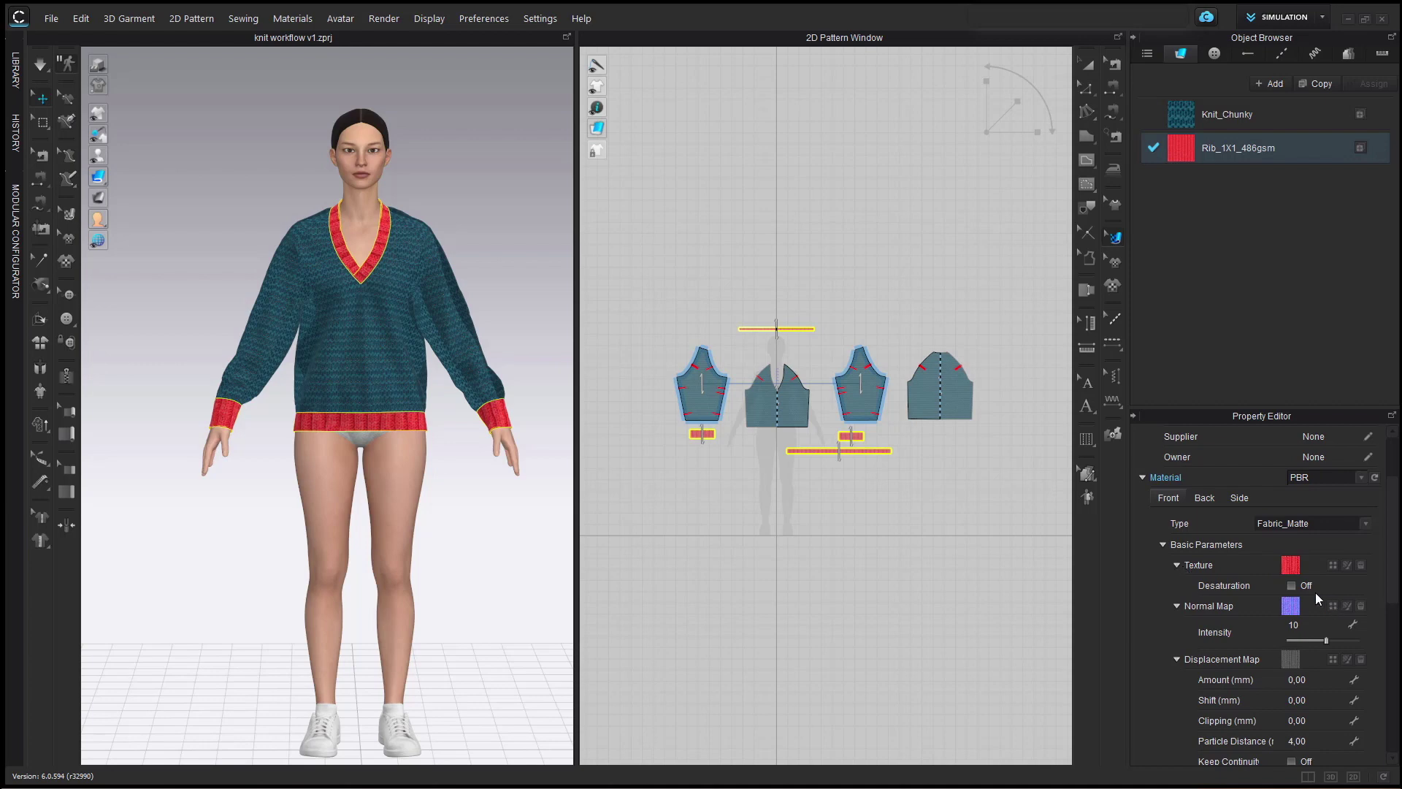
pyautogui.click(1292, 585)
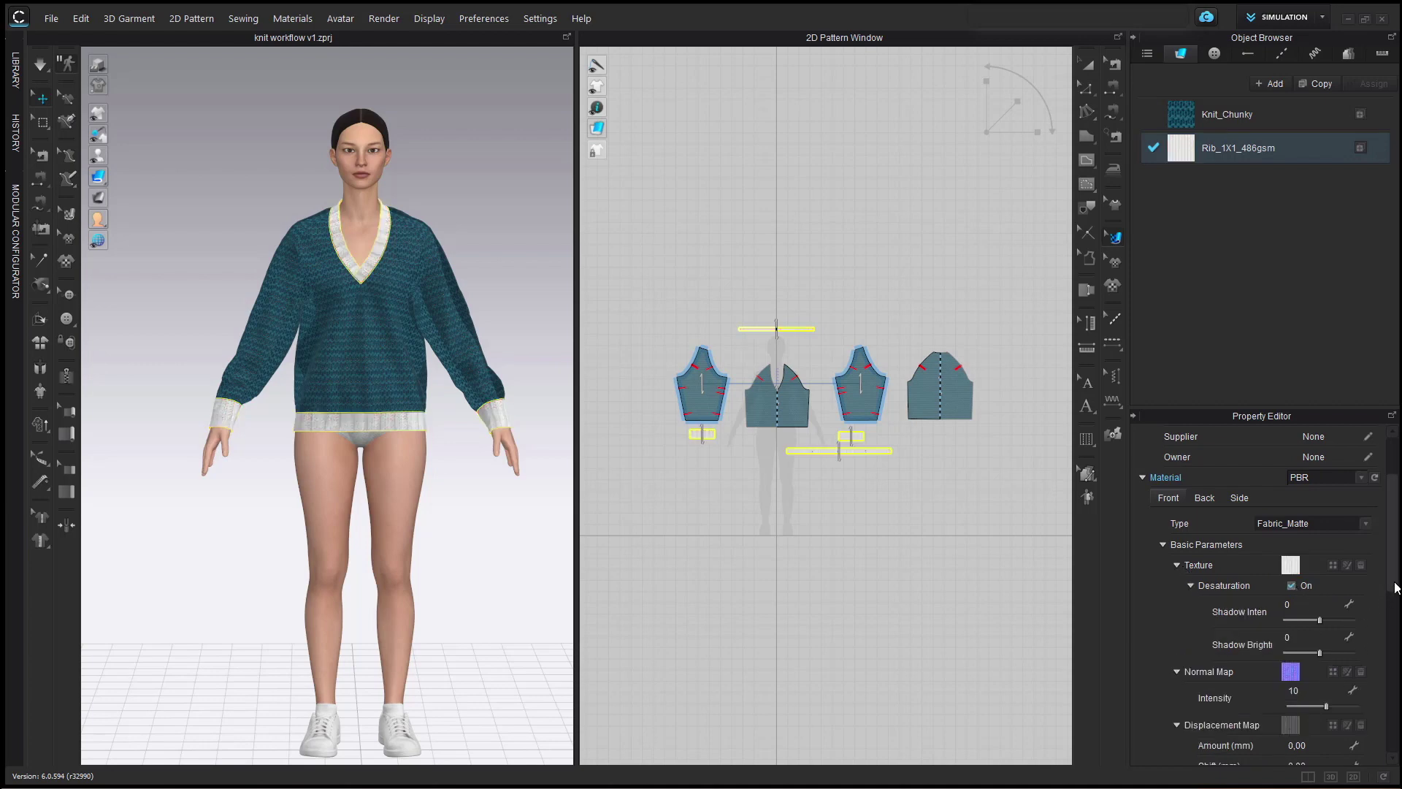
# Colour the Rib_1X1_486gsm fabric with the saved Tandori Spice swatch, comparing it with the beige-pink swatch before applying.
pyautogui.scroll(-5, 1351, 657)
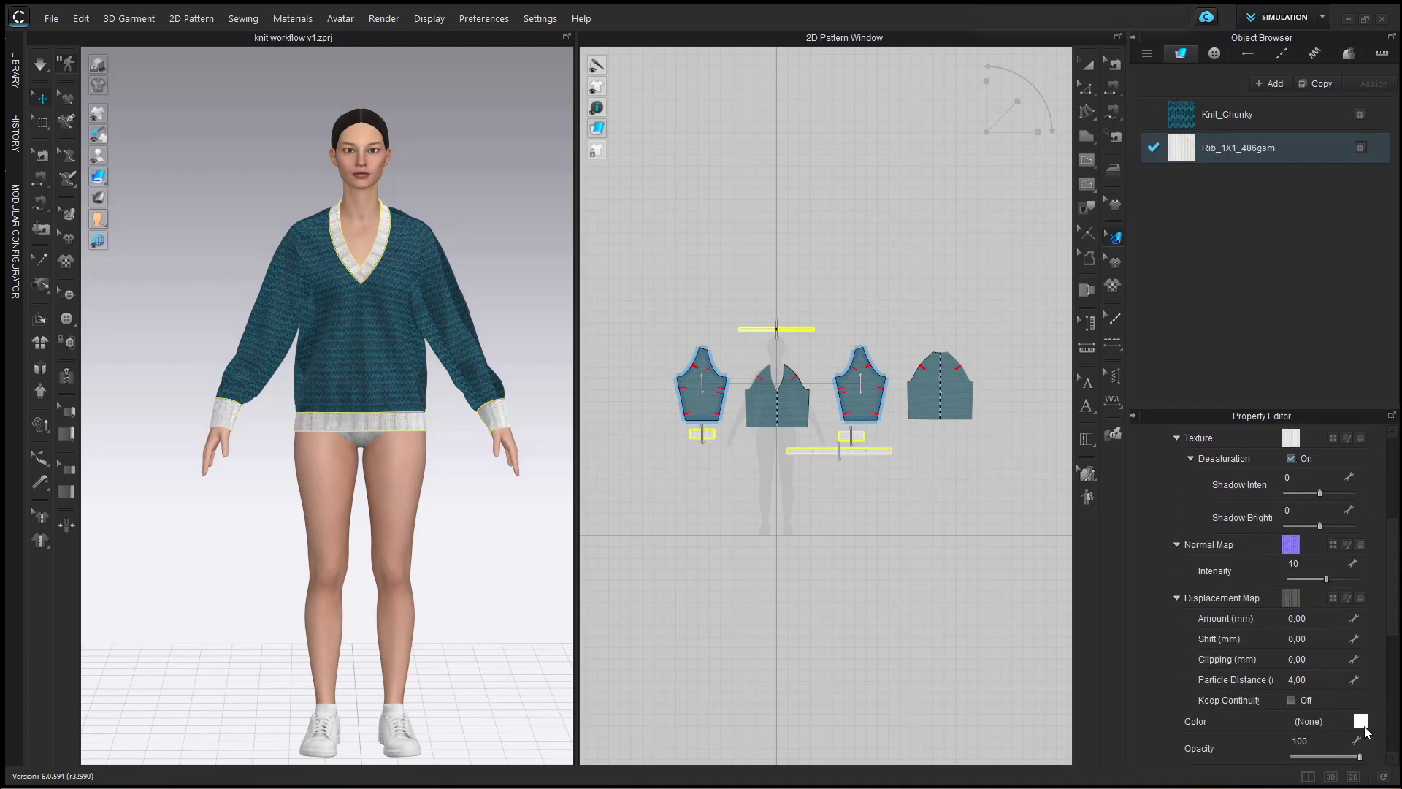
pyautogui.click(1362, 723)
pyautogui.click(478, 454)
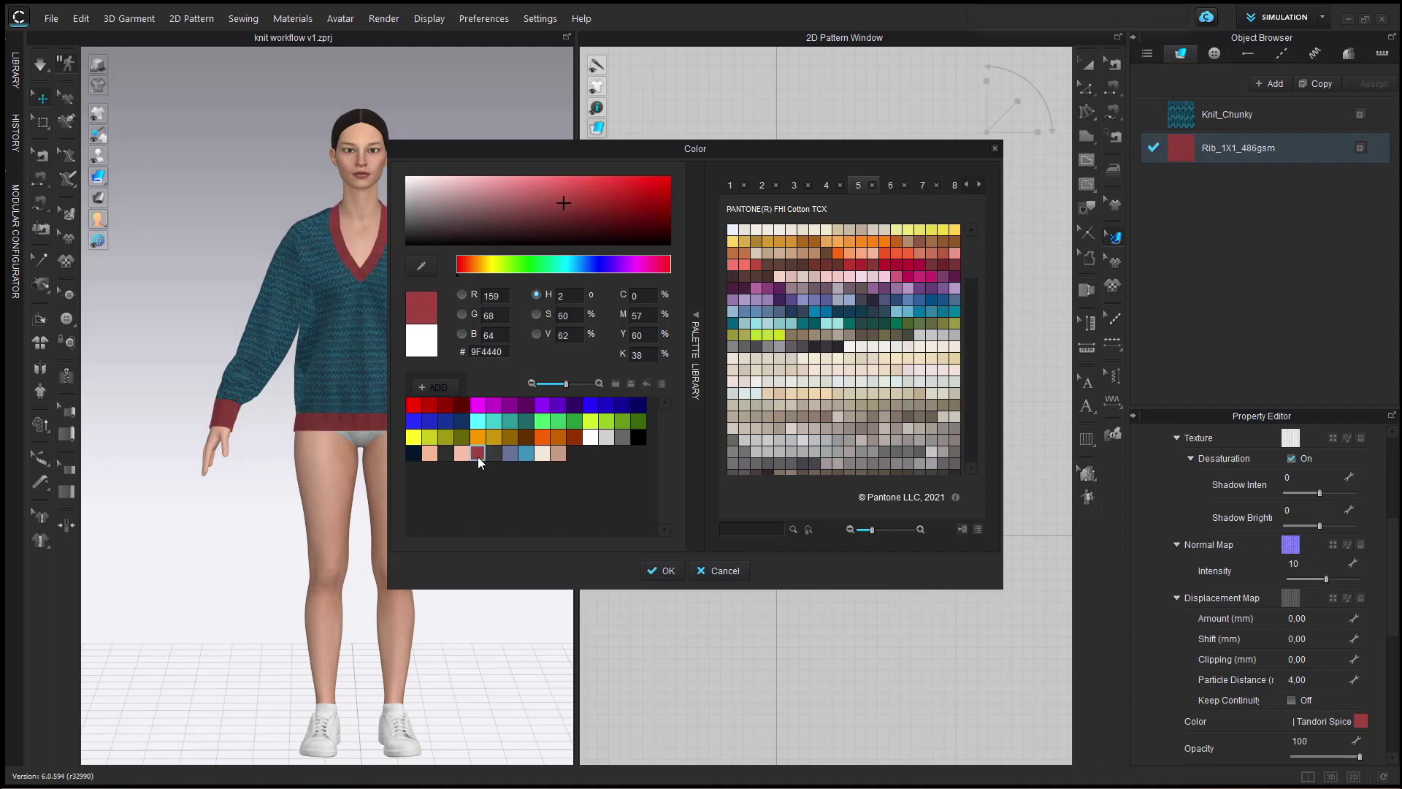
pyautogui.click(558, 454)
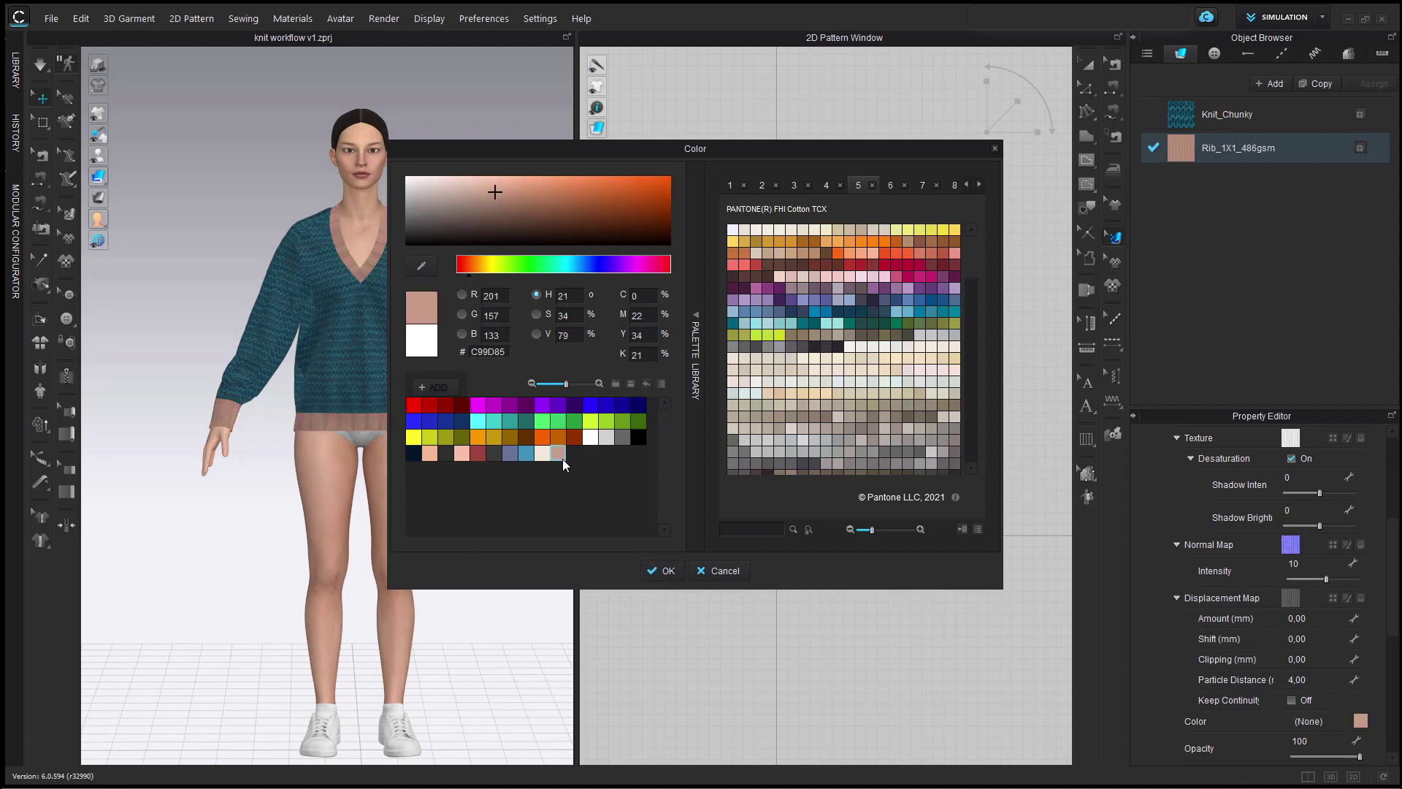
pyautogui.click(475, 456)
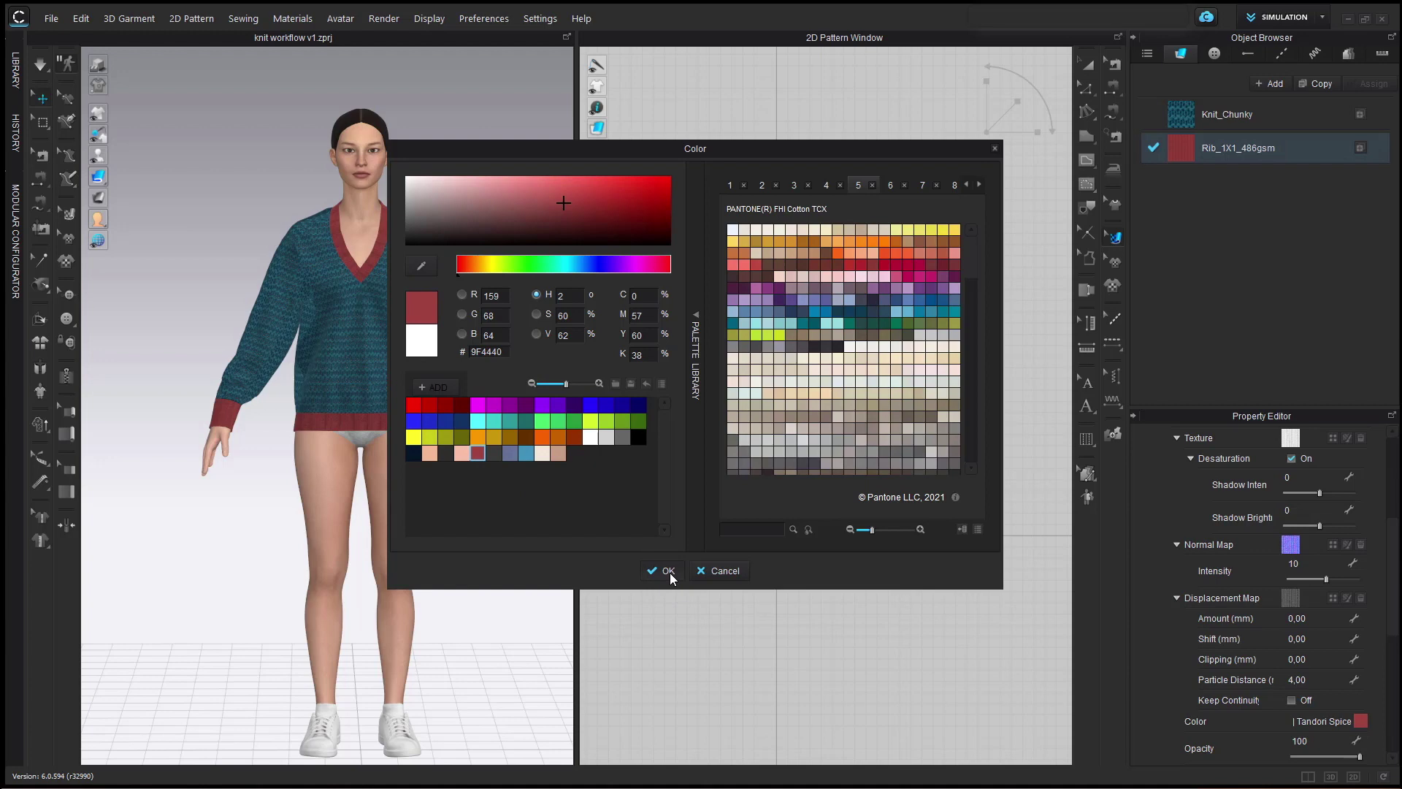
pyautogui.click(669, 573)
# Set the displacement map amount of the Rib_1X1_486gsm fabric to 2 mm.
pyautogui.scroll(2, 455, 533)
pyautogui.scroll(3, 455, 533)
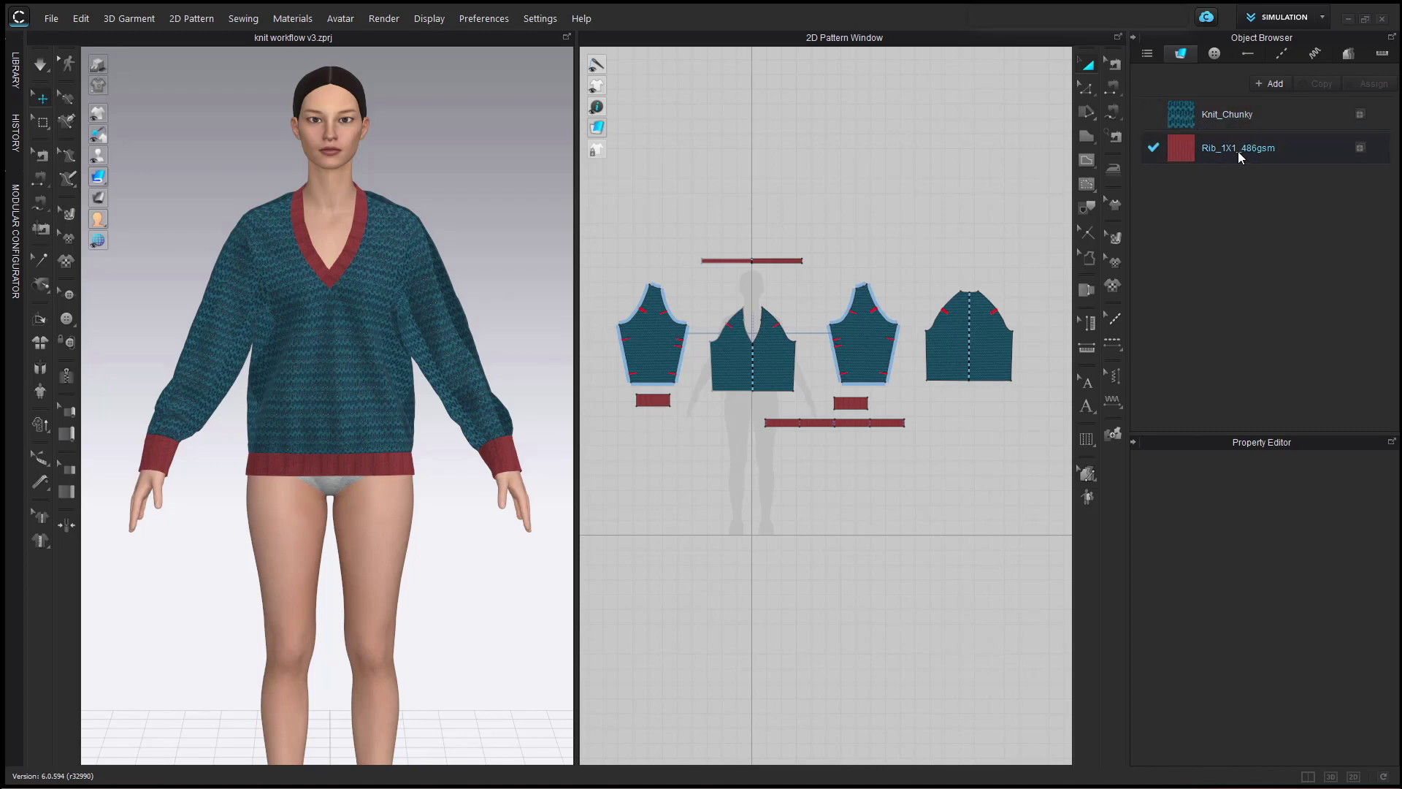
pyautogui.click(1181, 145)
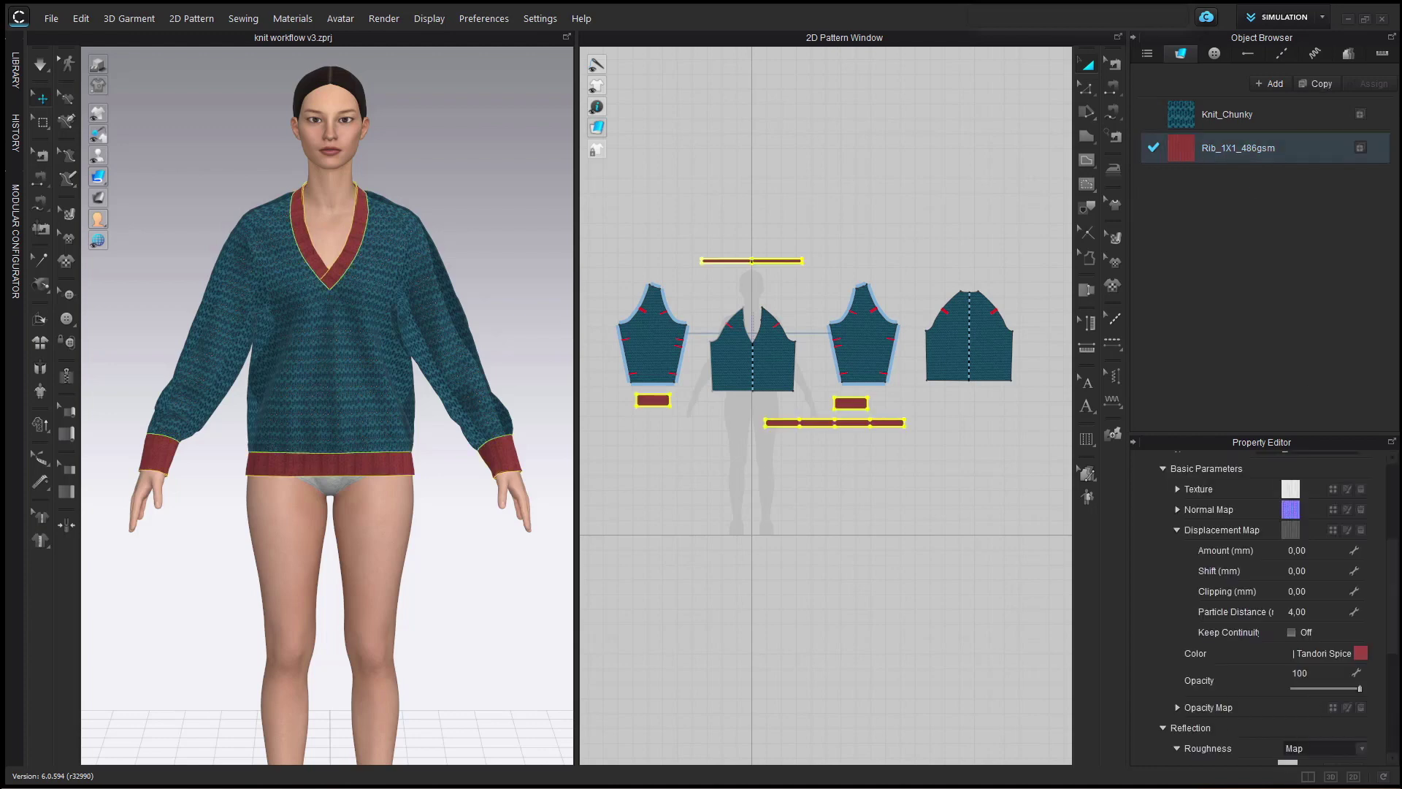
pyautogui.scroll(1, 1395, 636)
pyautogui.scroll(3, 1395, 632)
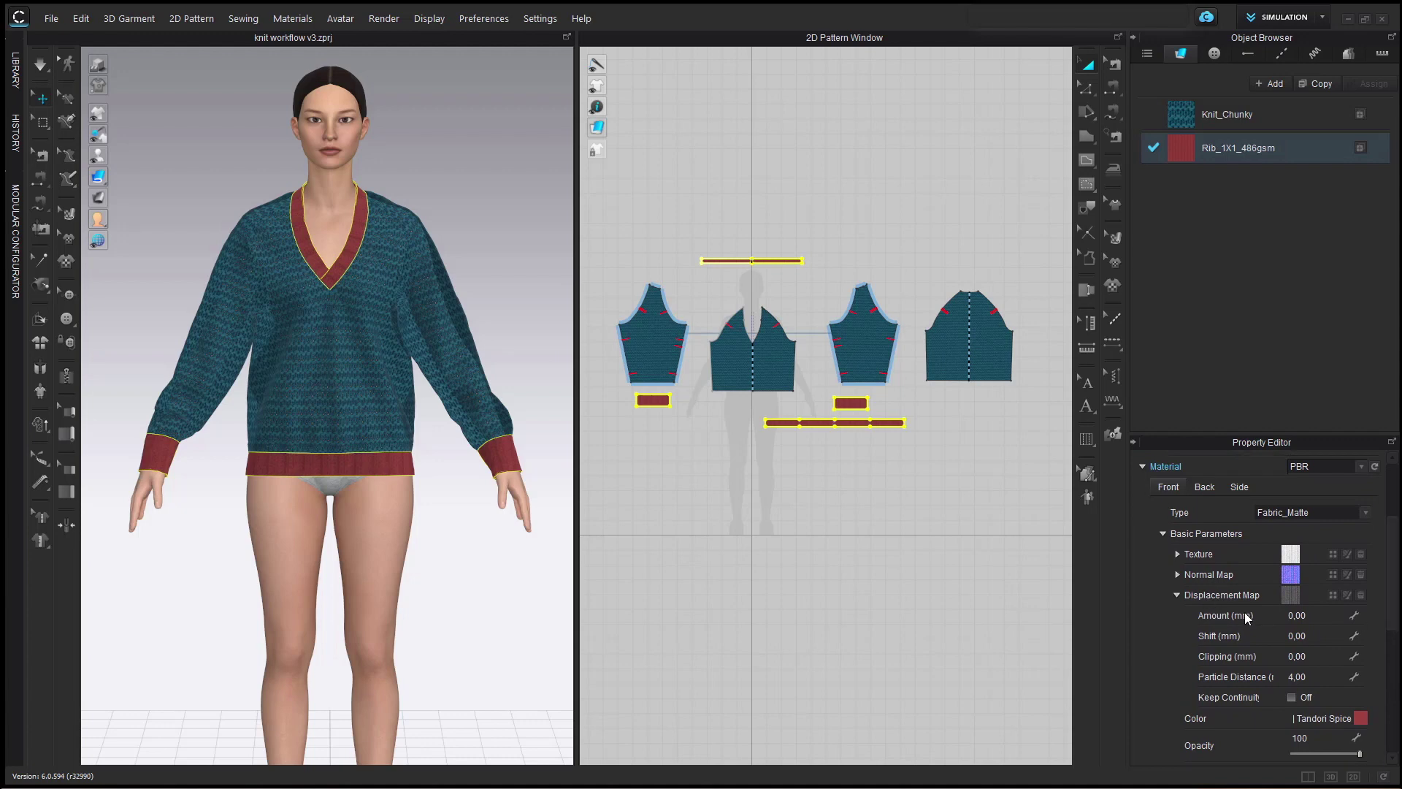
pyautogui.click(1297, 615)
pyautogui.write('2')
pyautogui.press('Return')
# Set the displacement map amount of the Knit_Chunky fabric to 2 mm.
pyautogui.click(1227, 115)
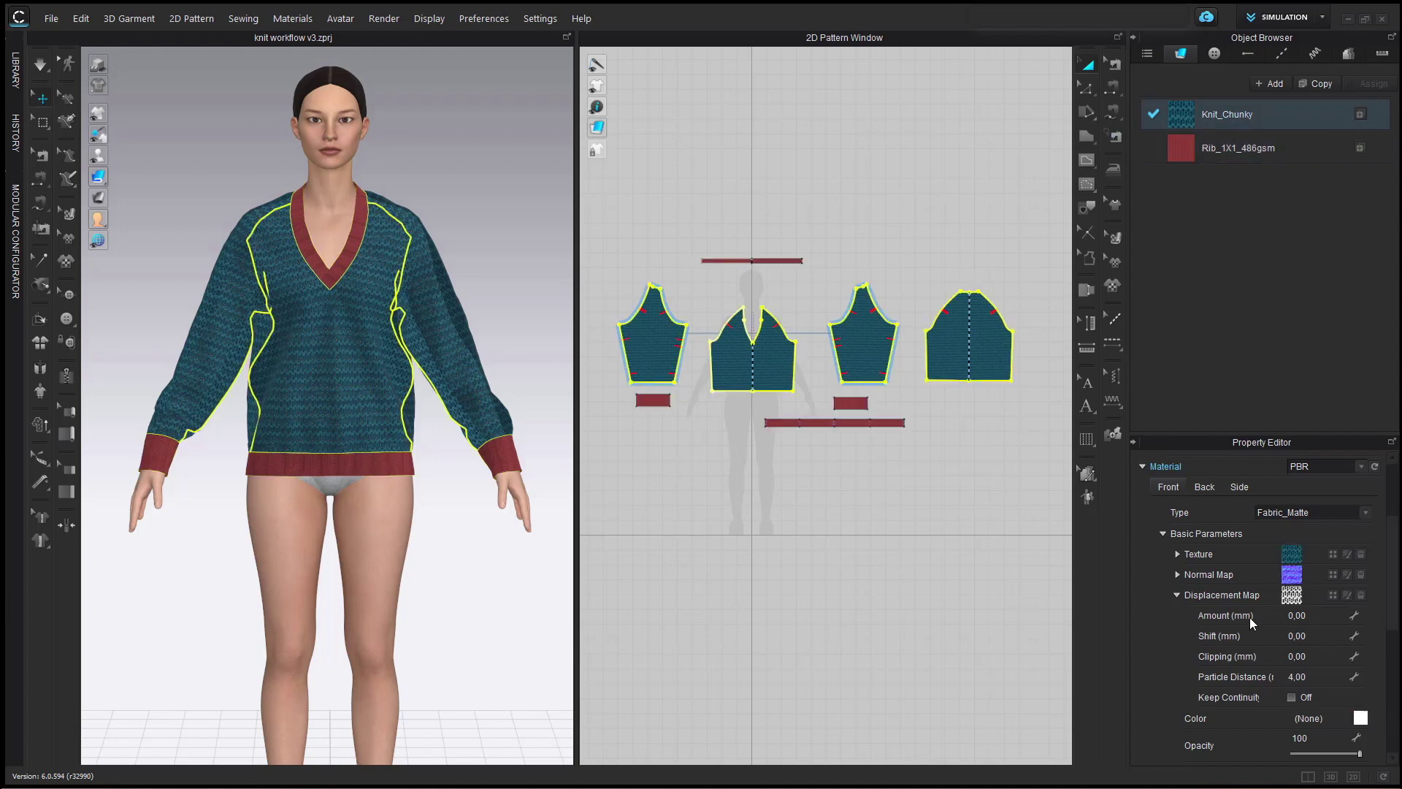
pyautogui.click(1313, 617)
pyautogui.write('2')
pyautogui.press('Return')
# Run an interactive render, inspect the knit and rib displacement close up at the sleeve cuff, and close the render window.
pyautogui.click(392, 24)
pyautogui.click(397, 41)
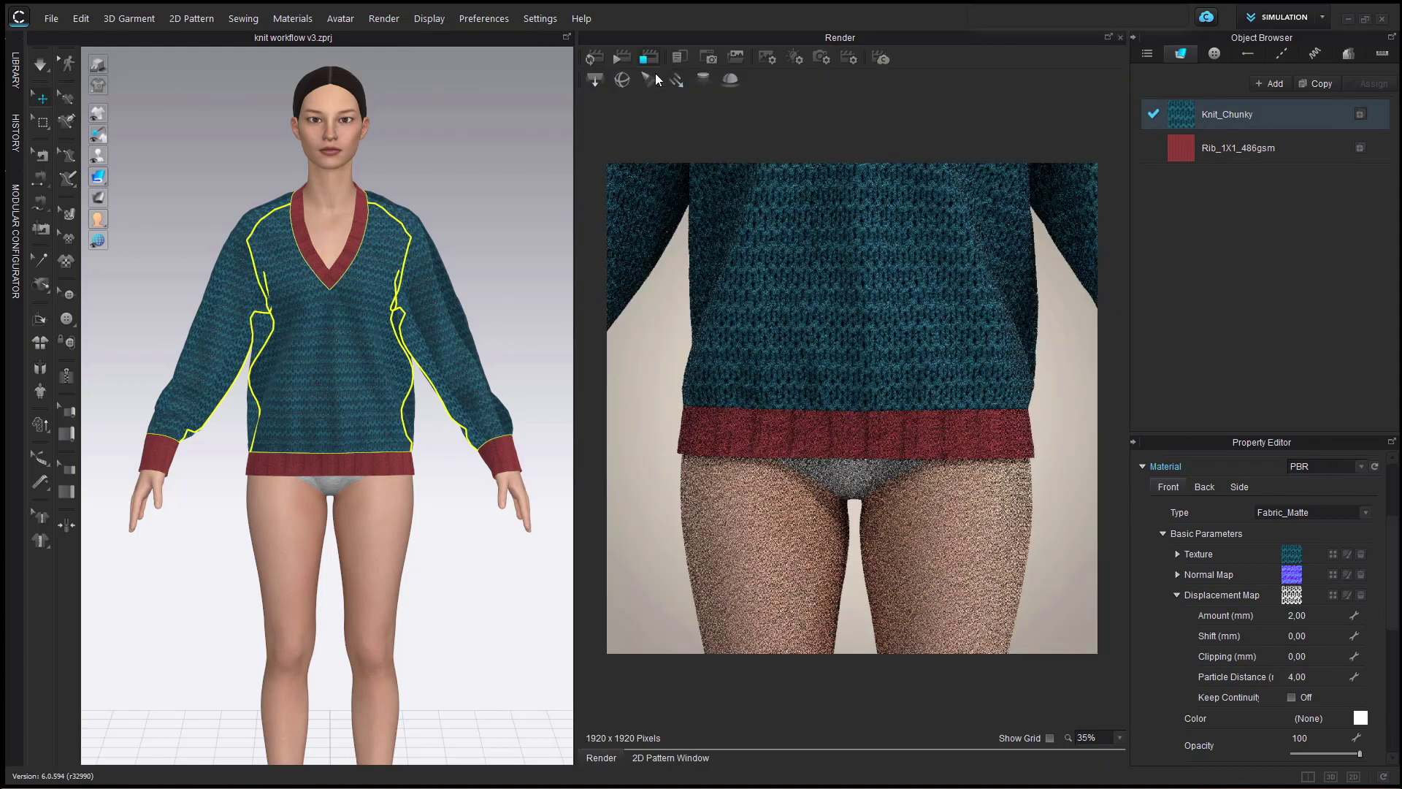
pyautogui.click(593, 66)
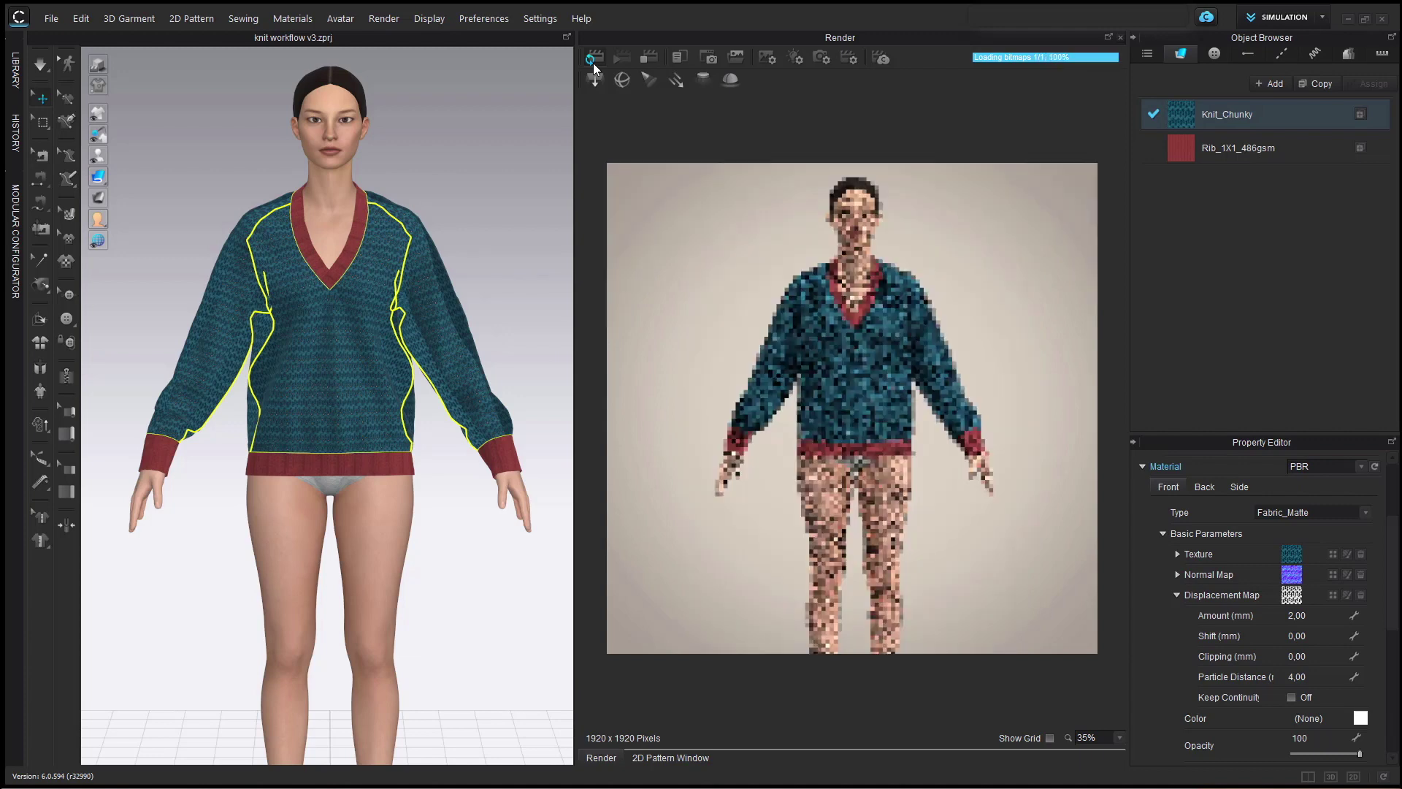
pyautogui.scroll(6, 382, 496)
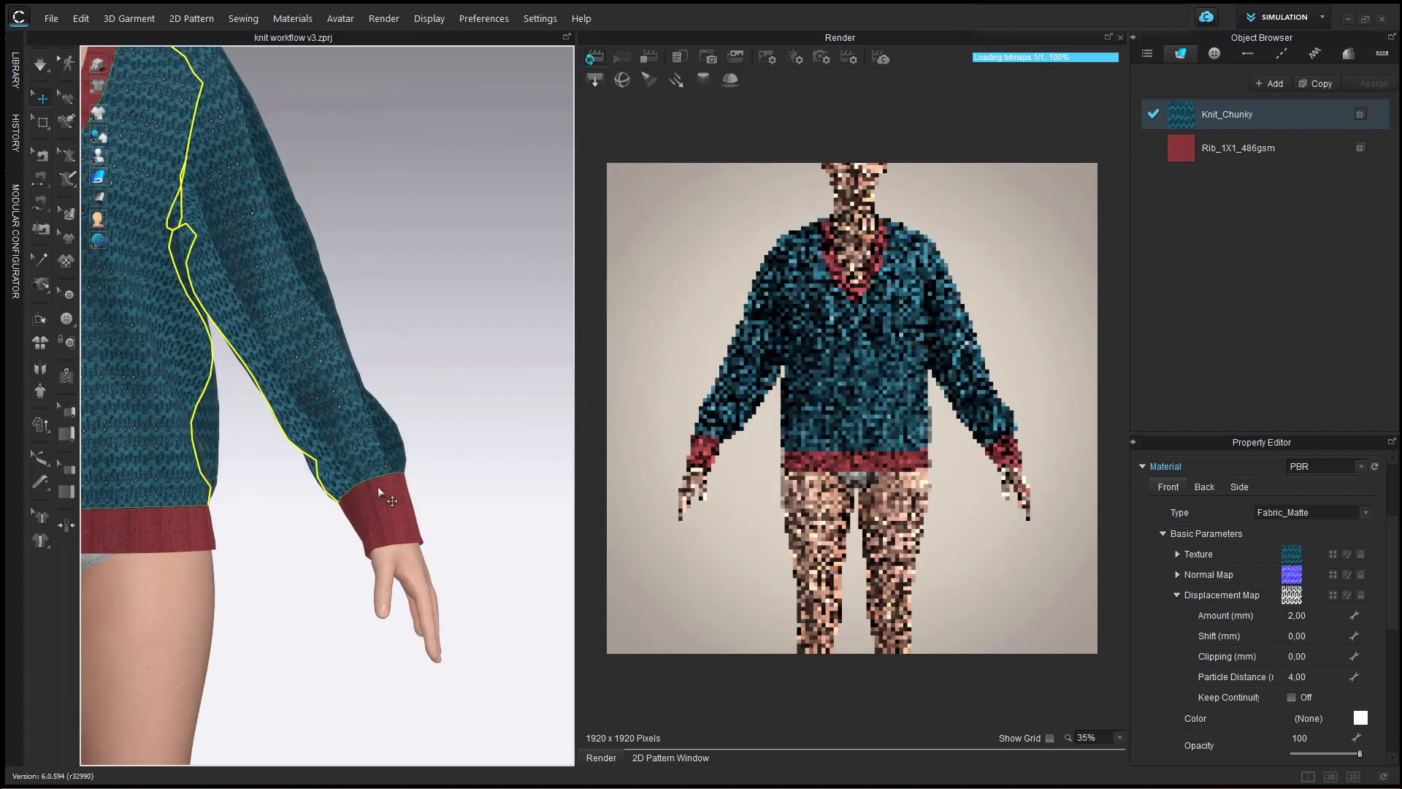
pyautogui.scroll(5, 383, 496)
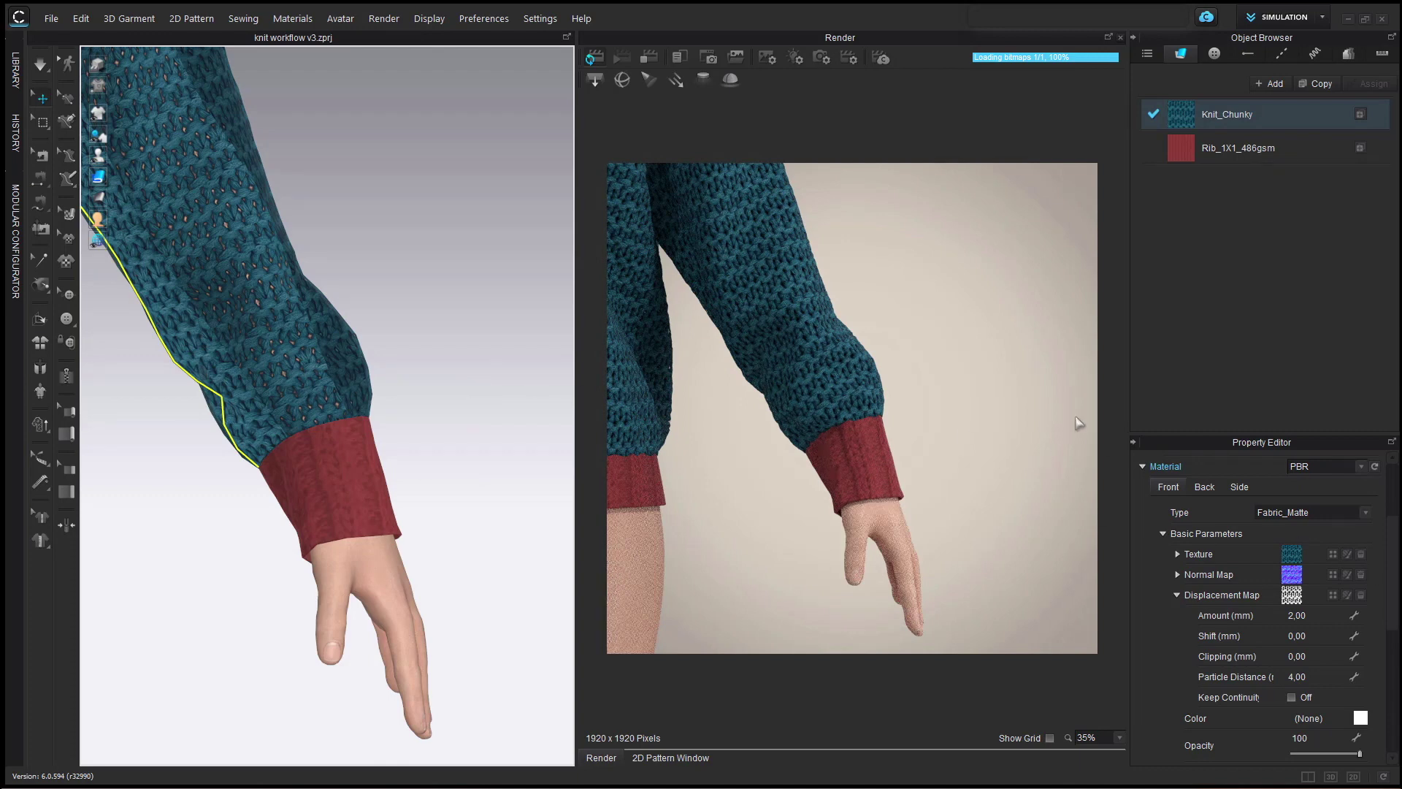
pyautogui.click(1120, 38)
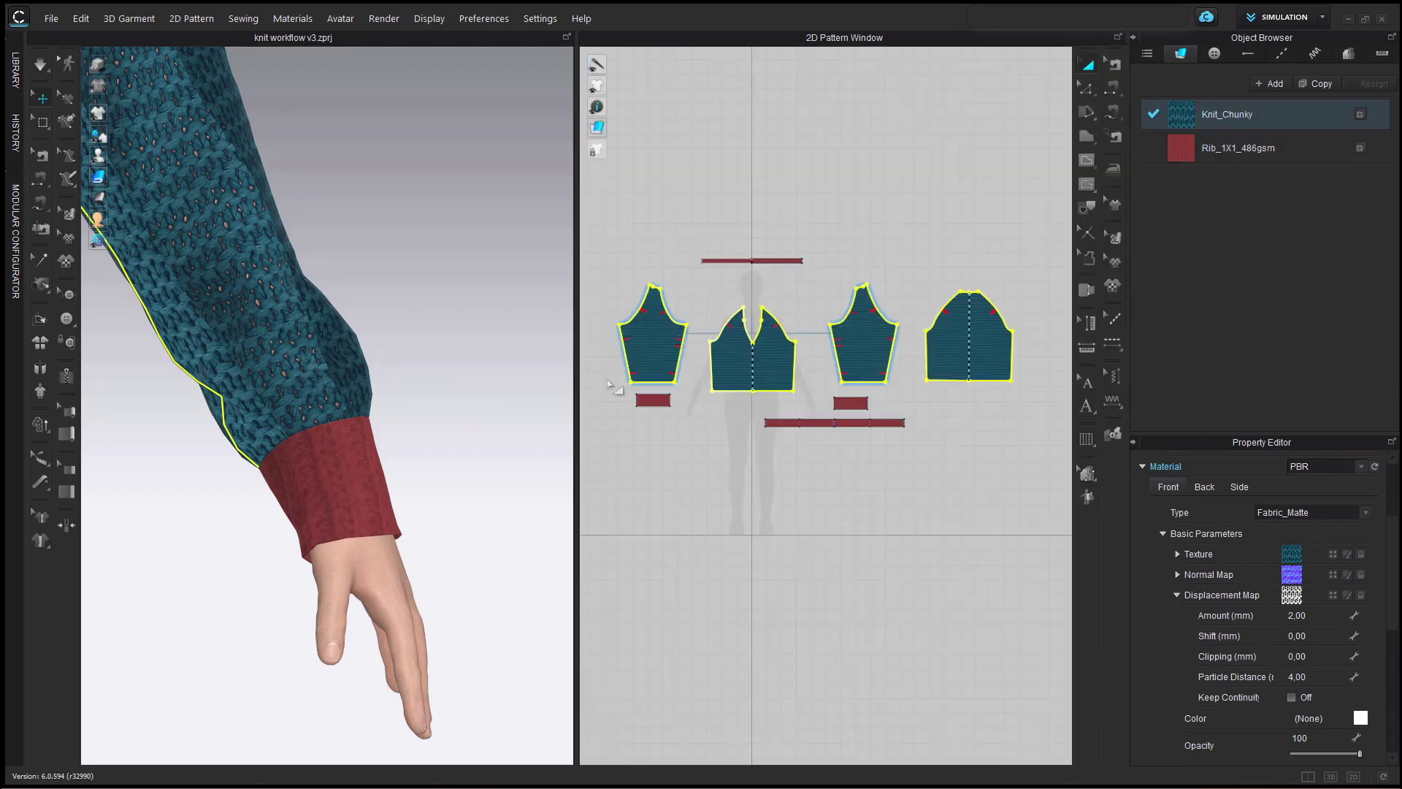
# Raise the normal map intensity of the Rib_1X1_486gsm fabric to 56, checking the relief on the cuff.
pyautogui.click(369, 471)
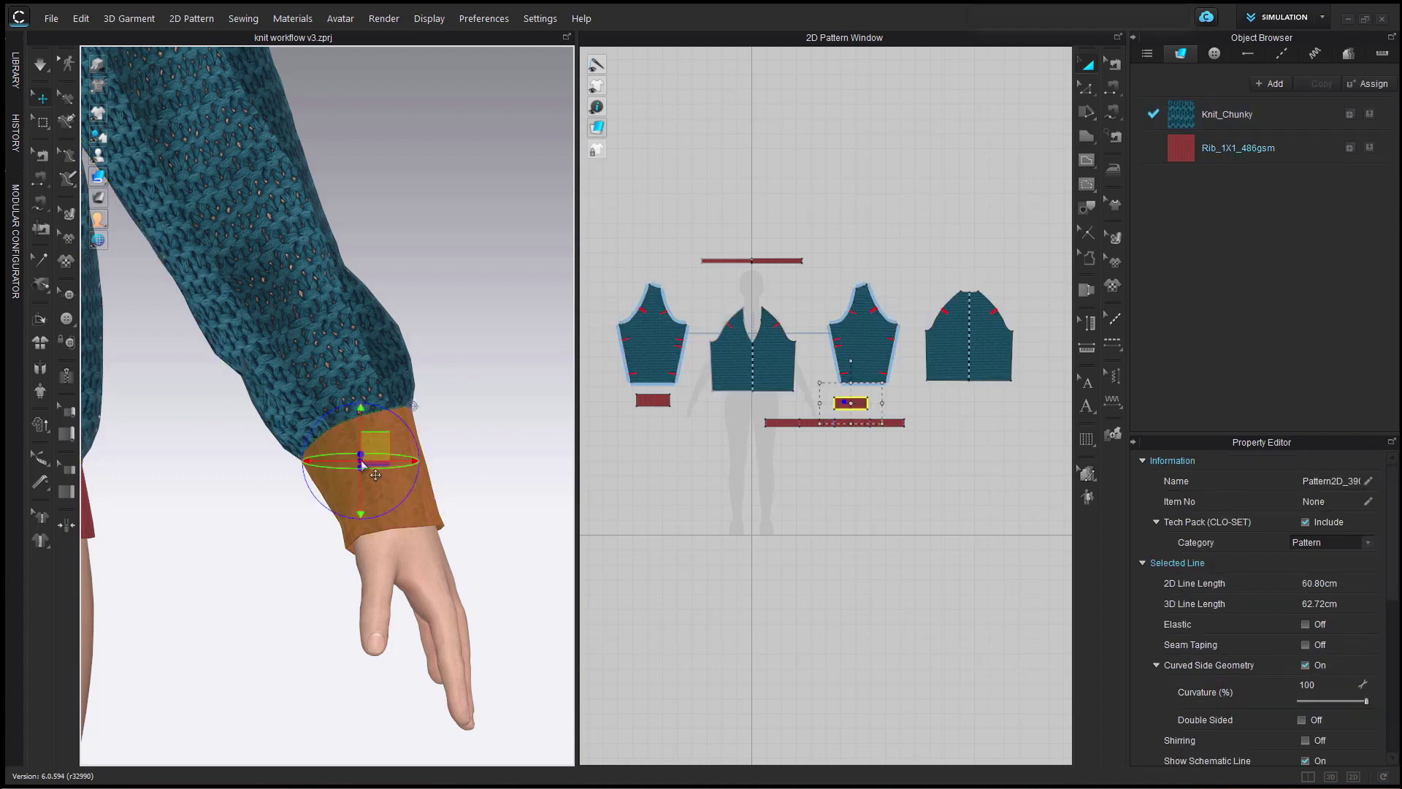
pyautogui.click(815, 476)
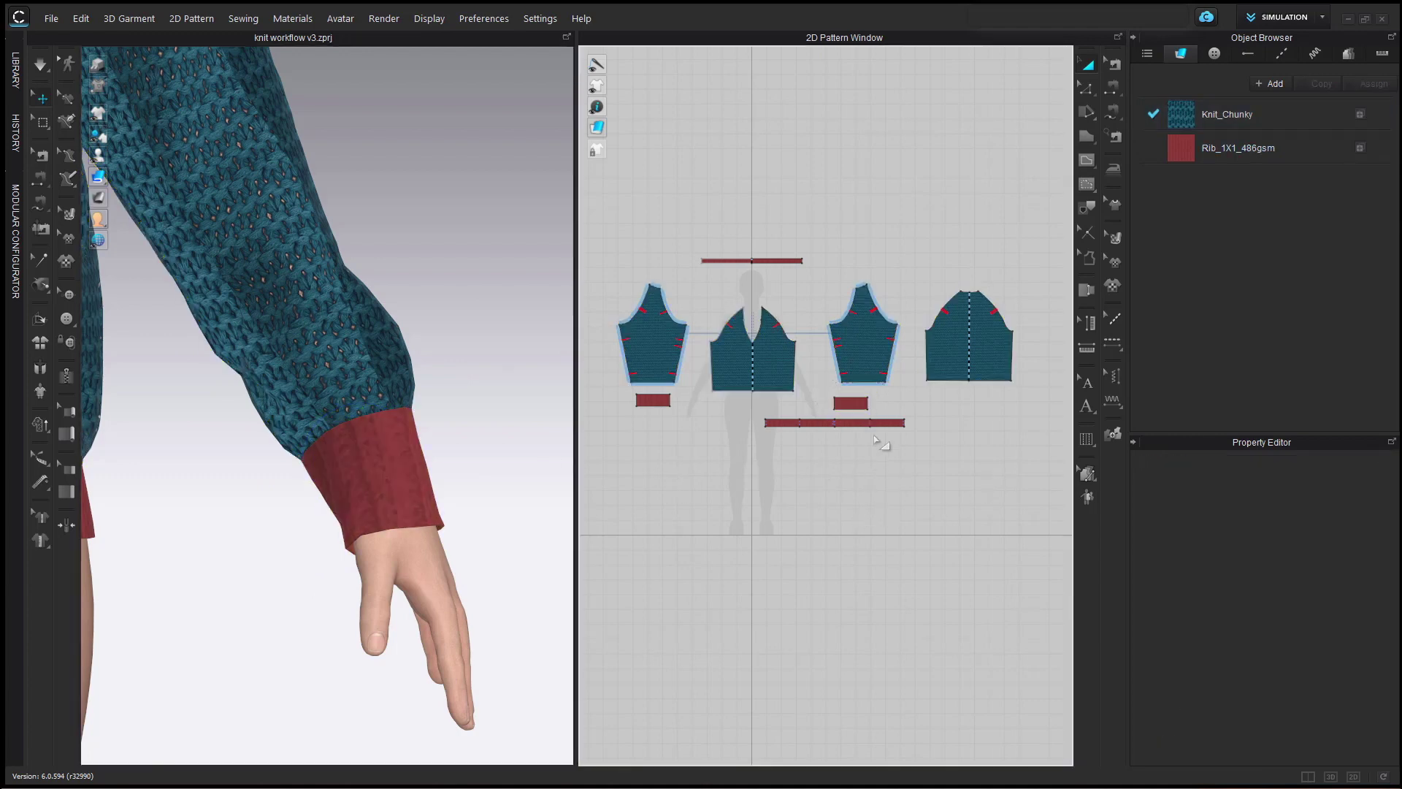
pyautogui.click(1190, 150)
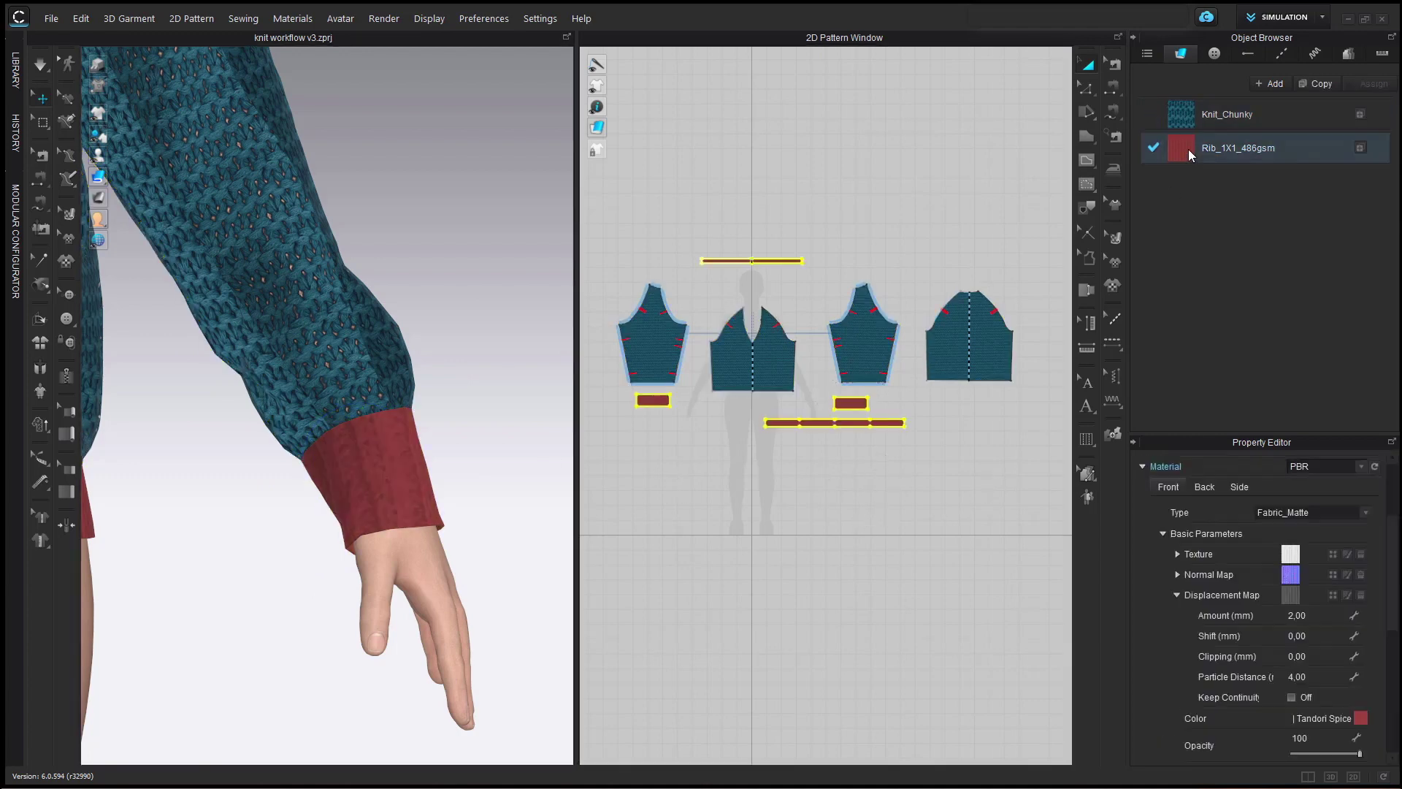
pyautogui.click(1298, 573)
pyautogui.press('Escape')
pyautogui.click(1177, 575)
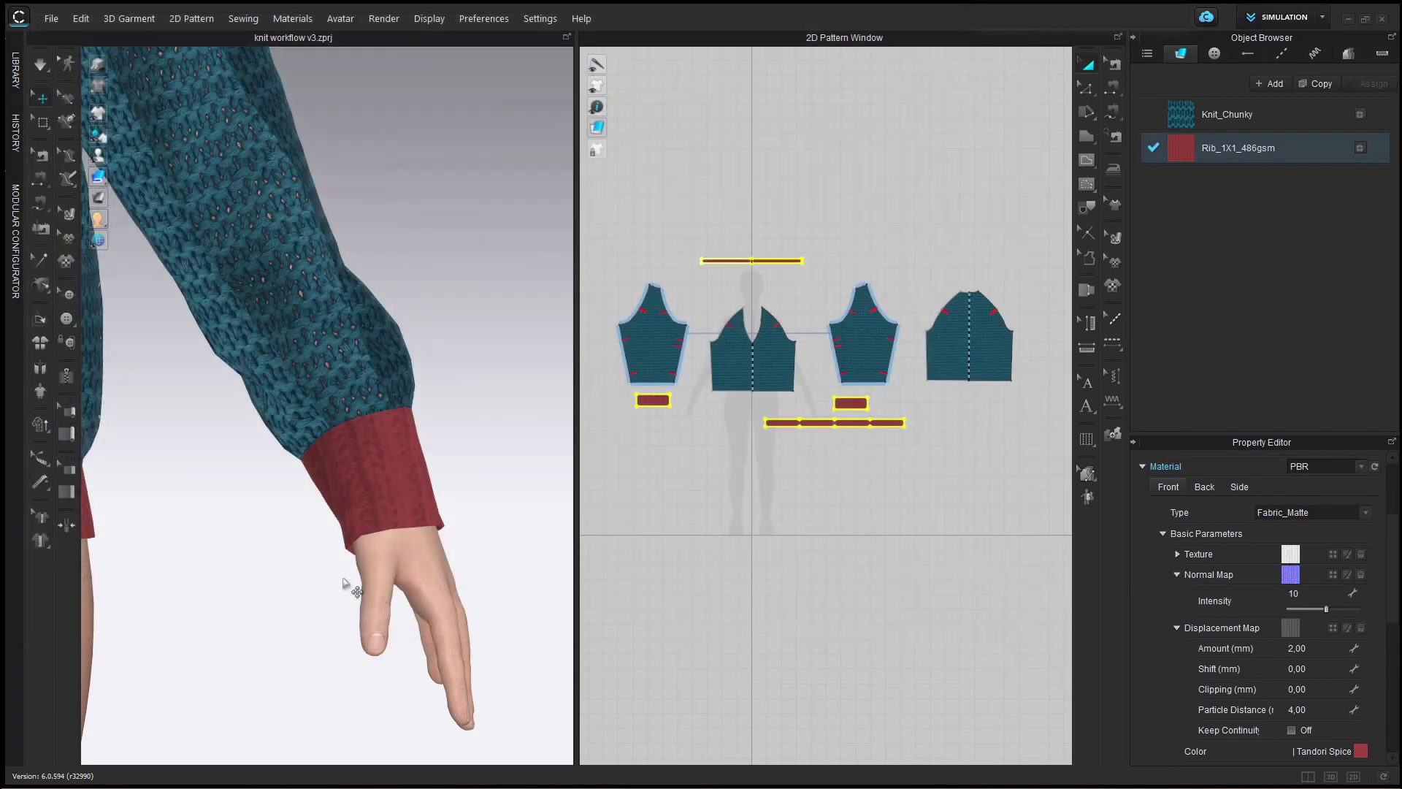
pyautogui.scroll(3, 376, 475)
pyautogui.moveTo(1327, 609); pyautogui.dragTo(1343, 607)
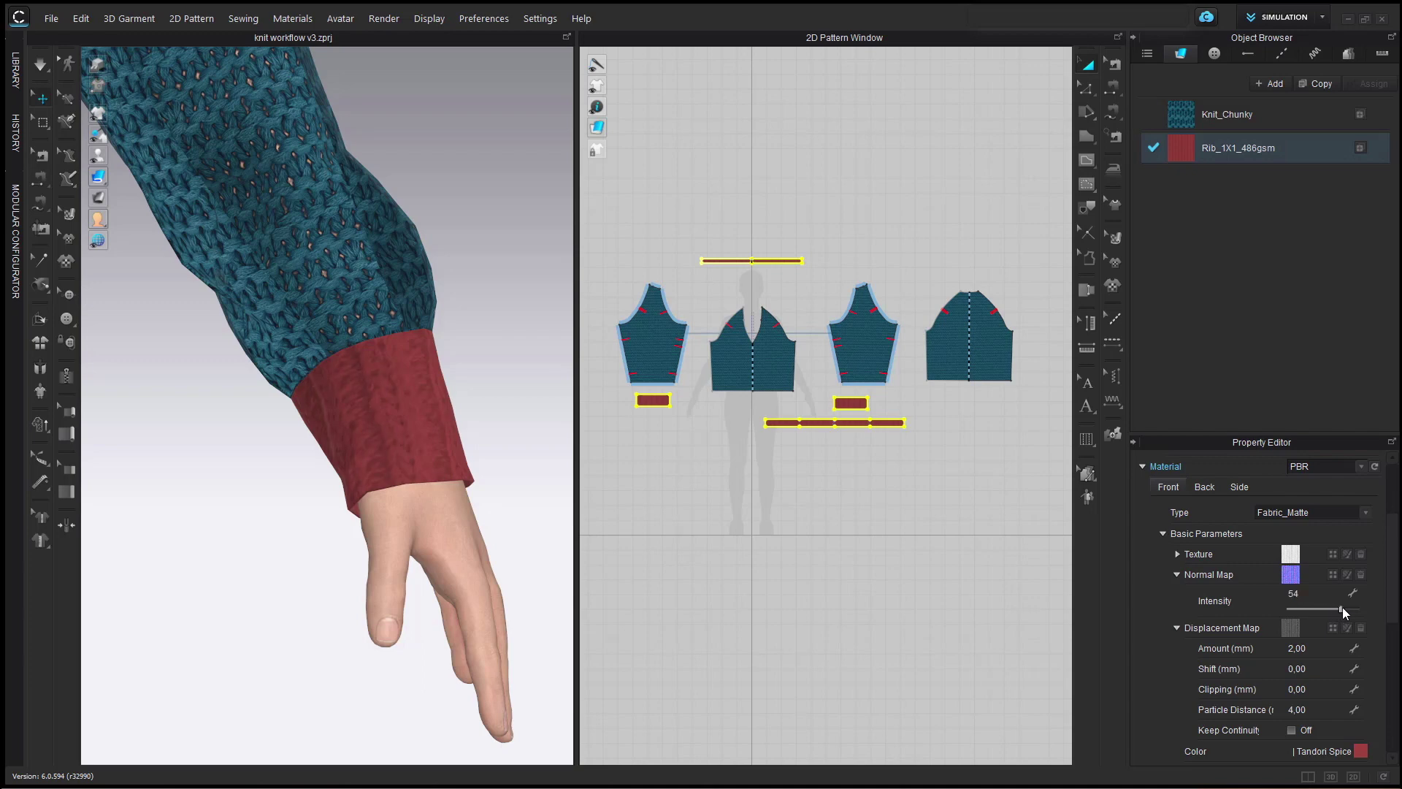
# Render the sleeve cuff and hem to check the stronger rib relief, stop the render, and close its window.
pyautogui.moveTo(452, 431); pyautogui.dragTo(343, 164, button='right')
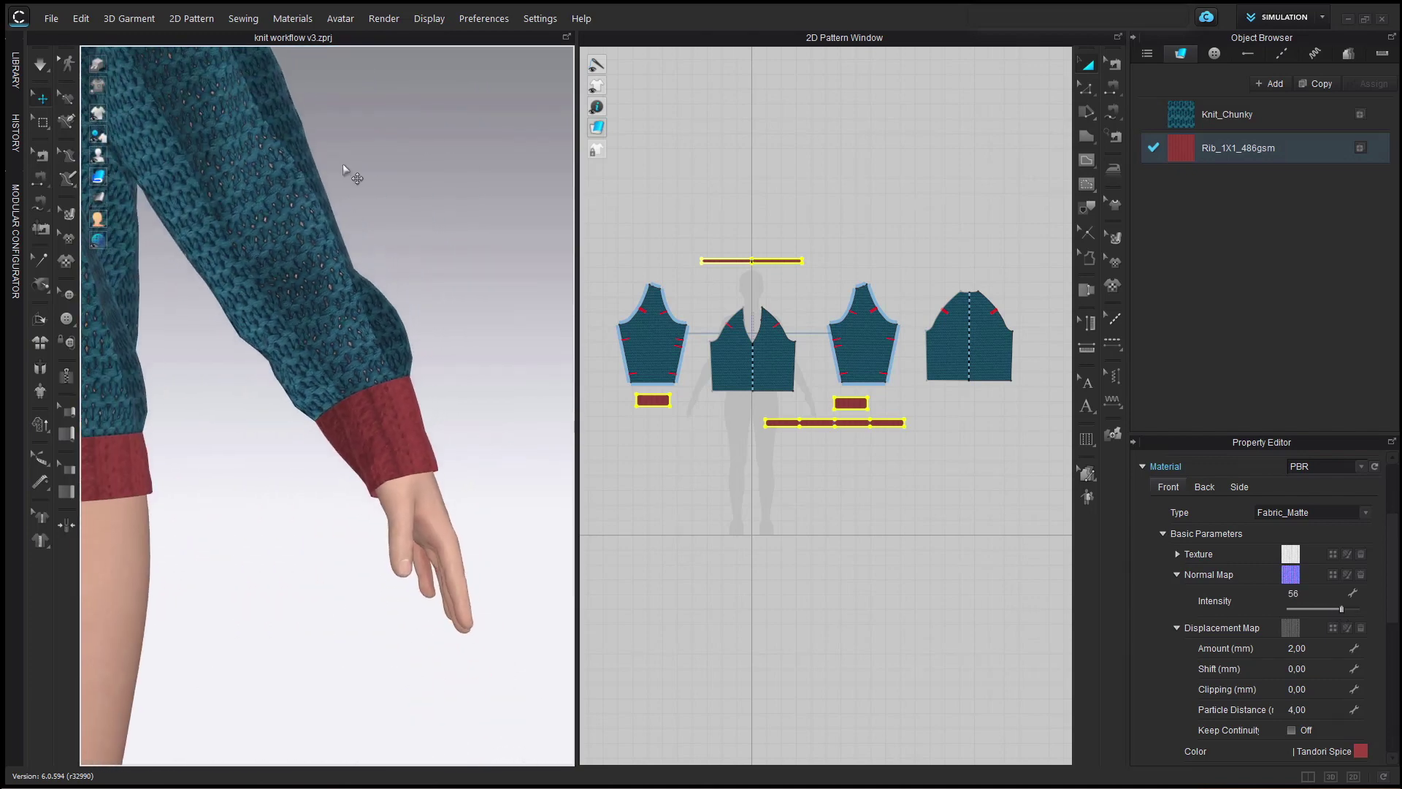
pyautogui.click(383, 18)
pyautogui.click(398, 32)
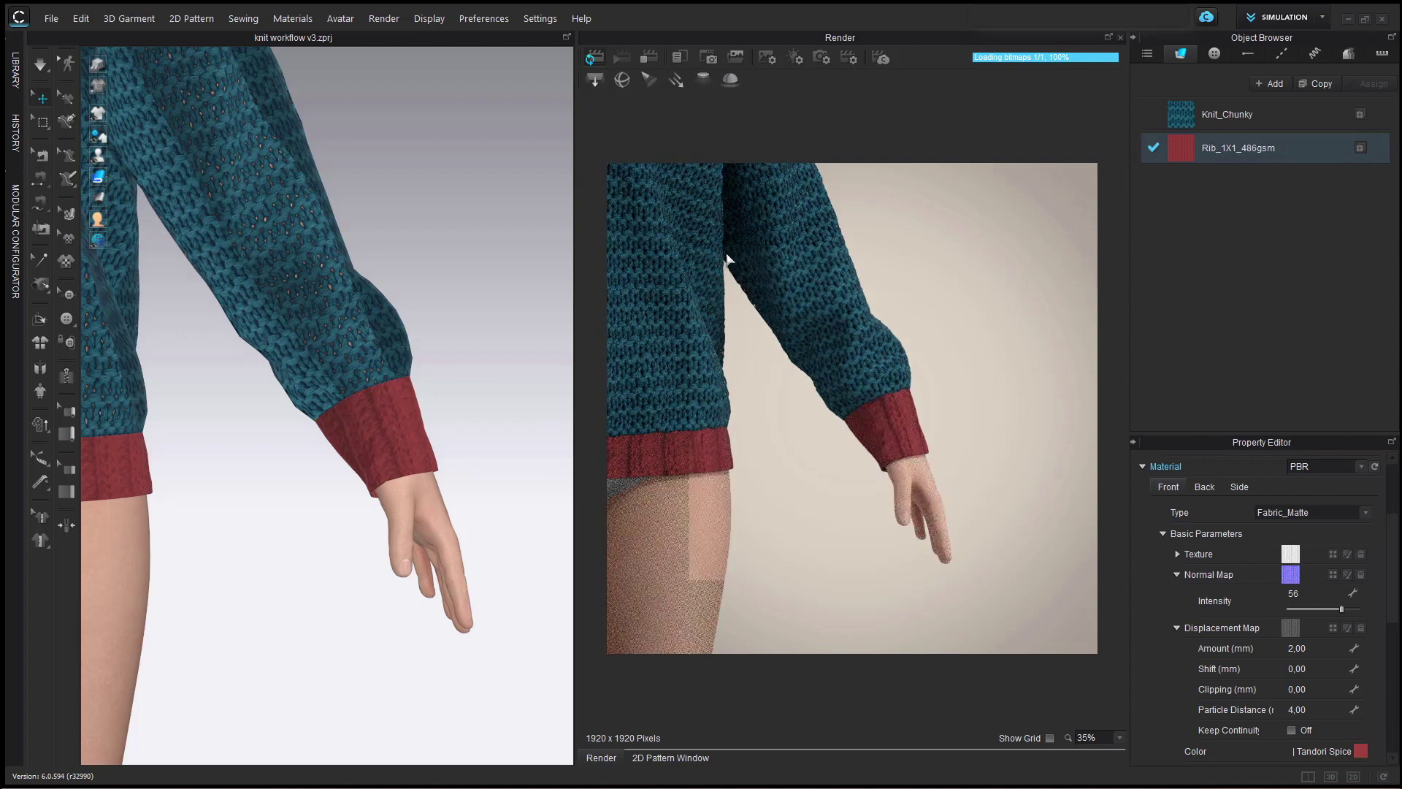
pyautogui.click(649, 58)
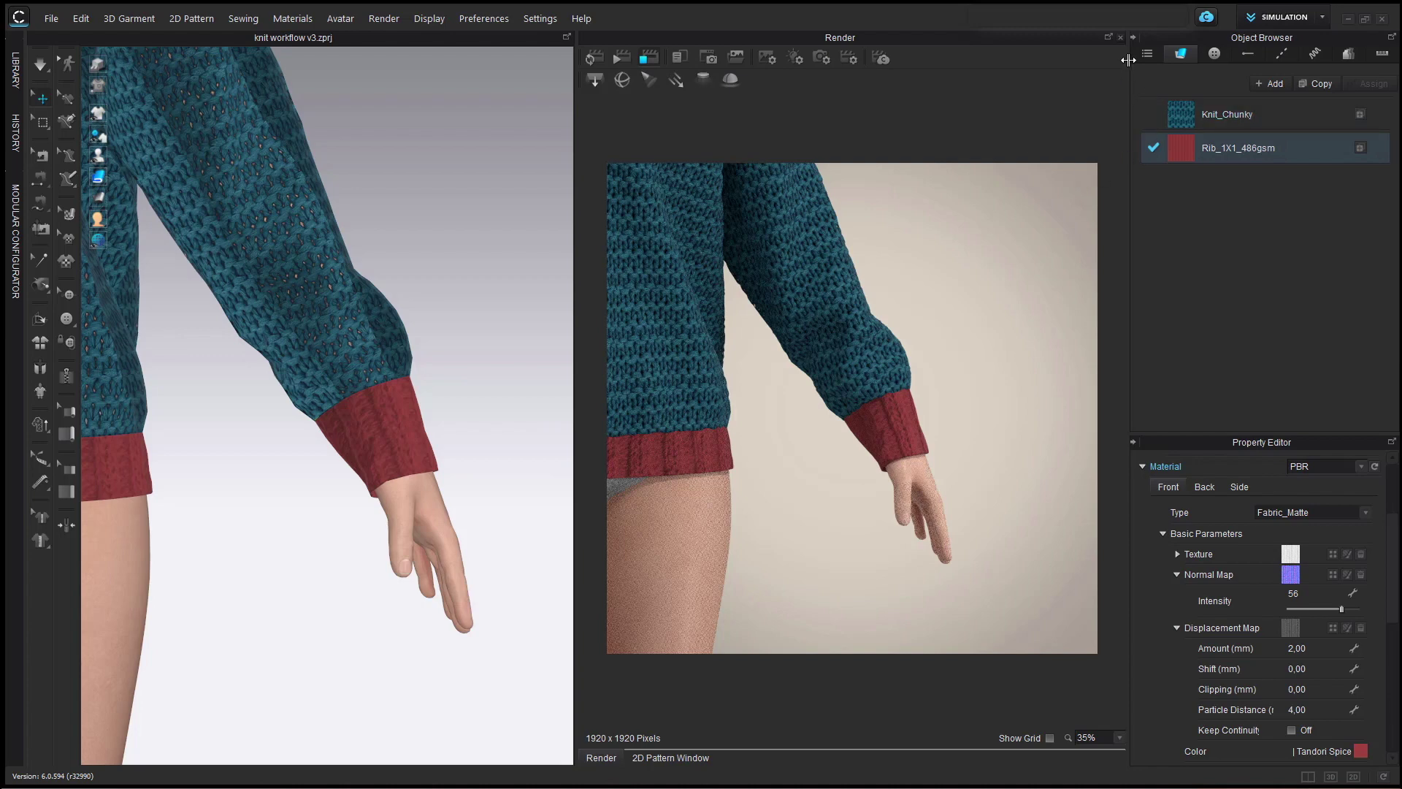
pyautogui.click(1120, 38)
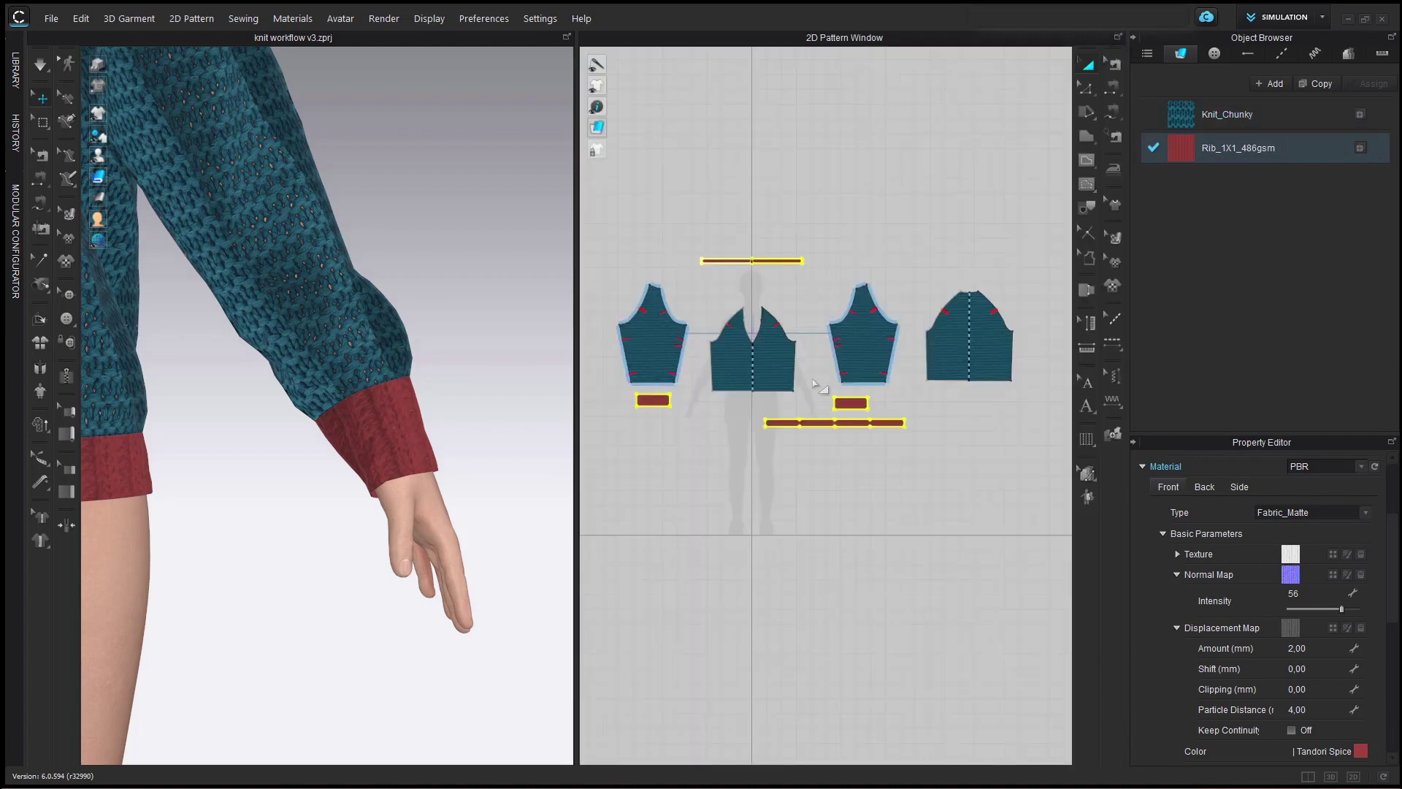
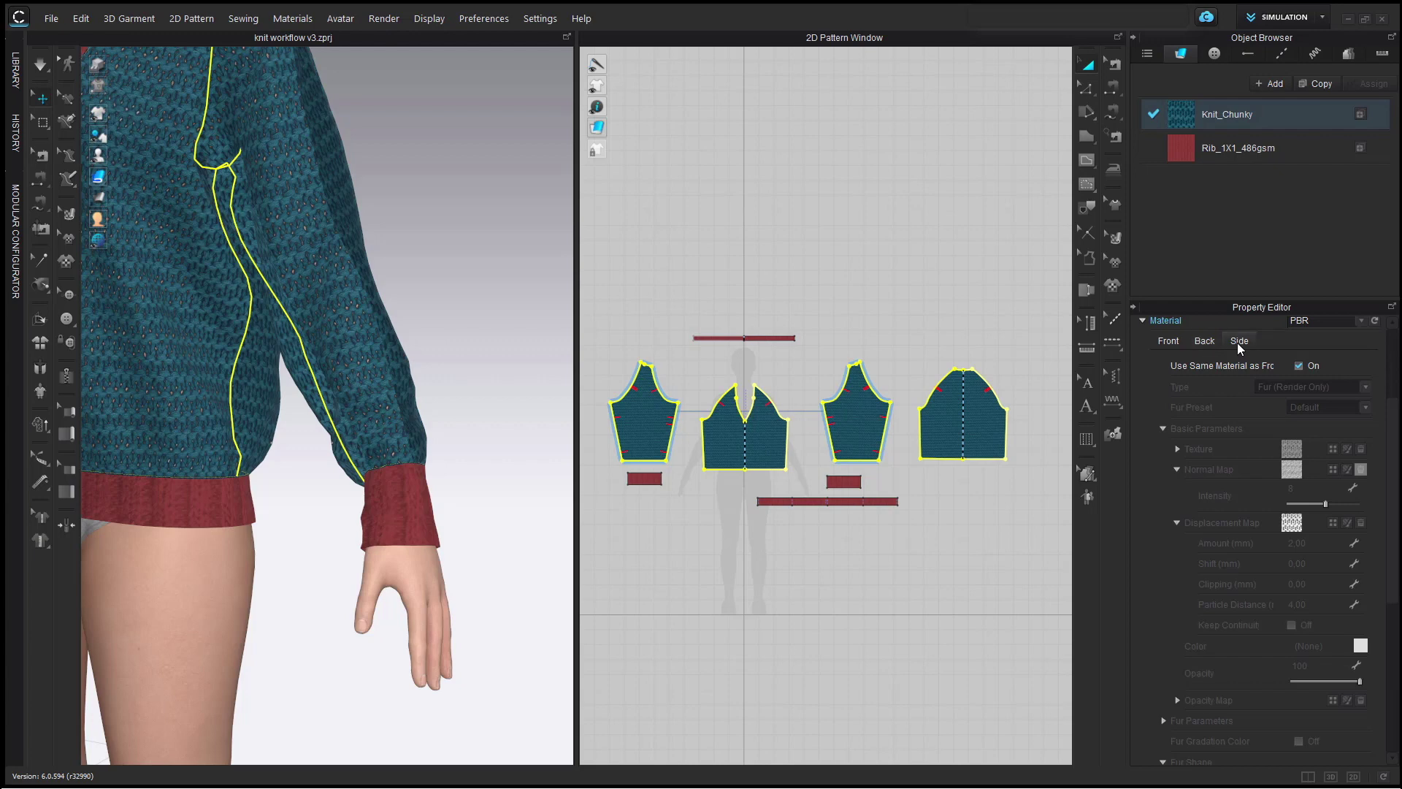
# Give the Knit_Chunky fabric's side its own material instead of the front's, with the type Fabric_Matte.
pyautogui.click(1298, 366)
pyautogui.click(1362, 387)
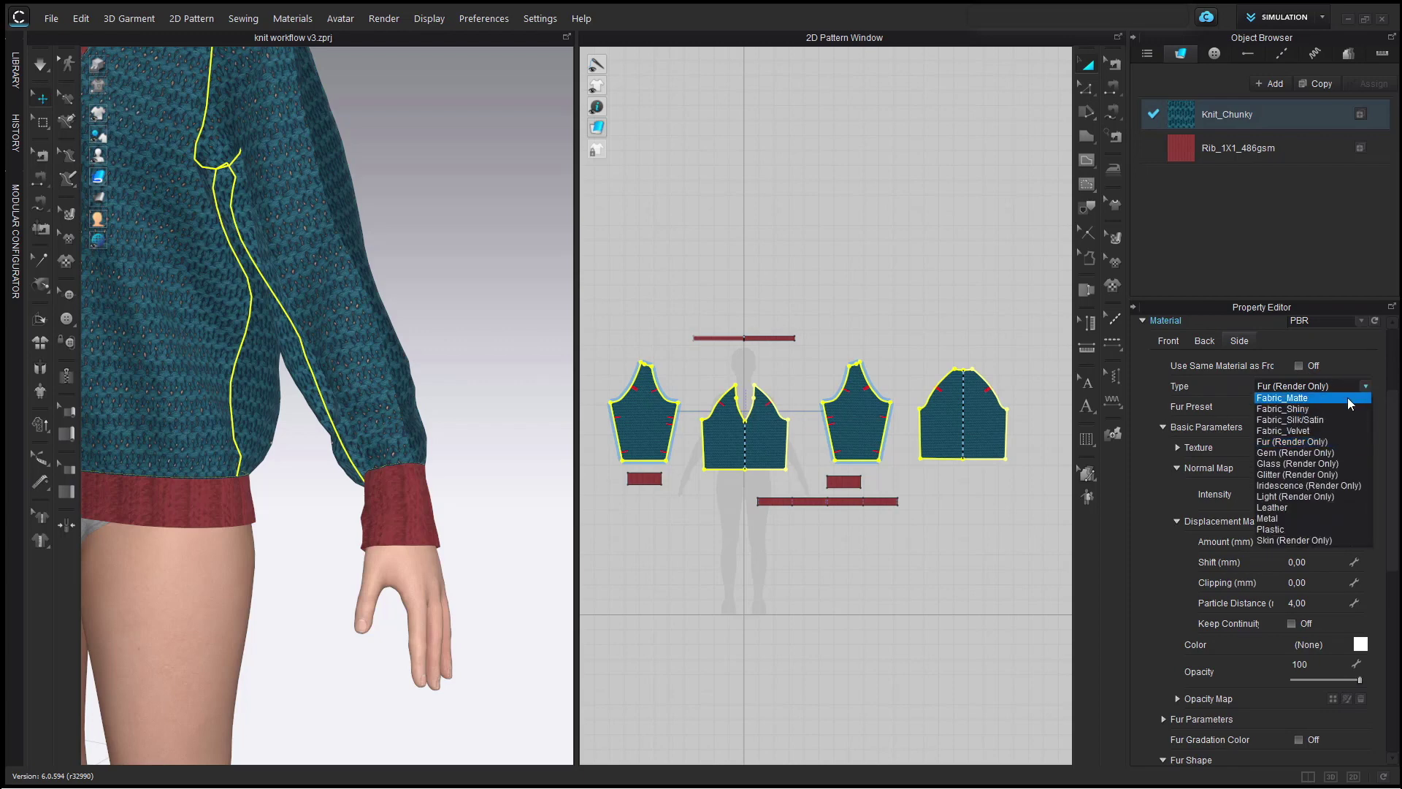
pyautogui.click(1348, 401)
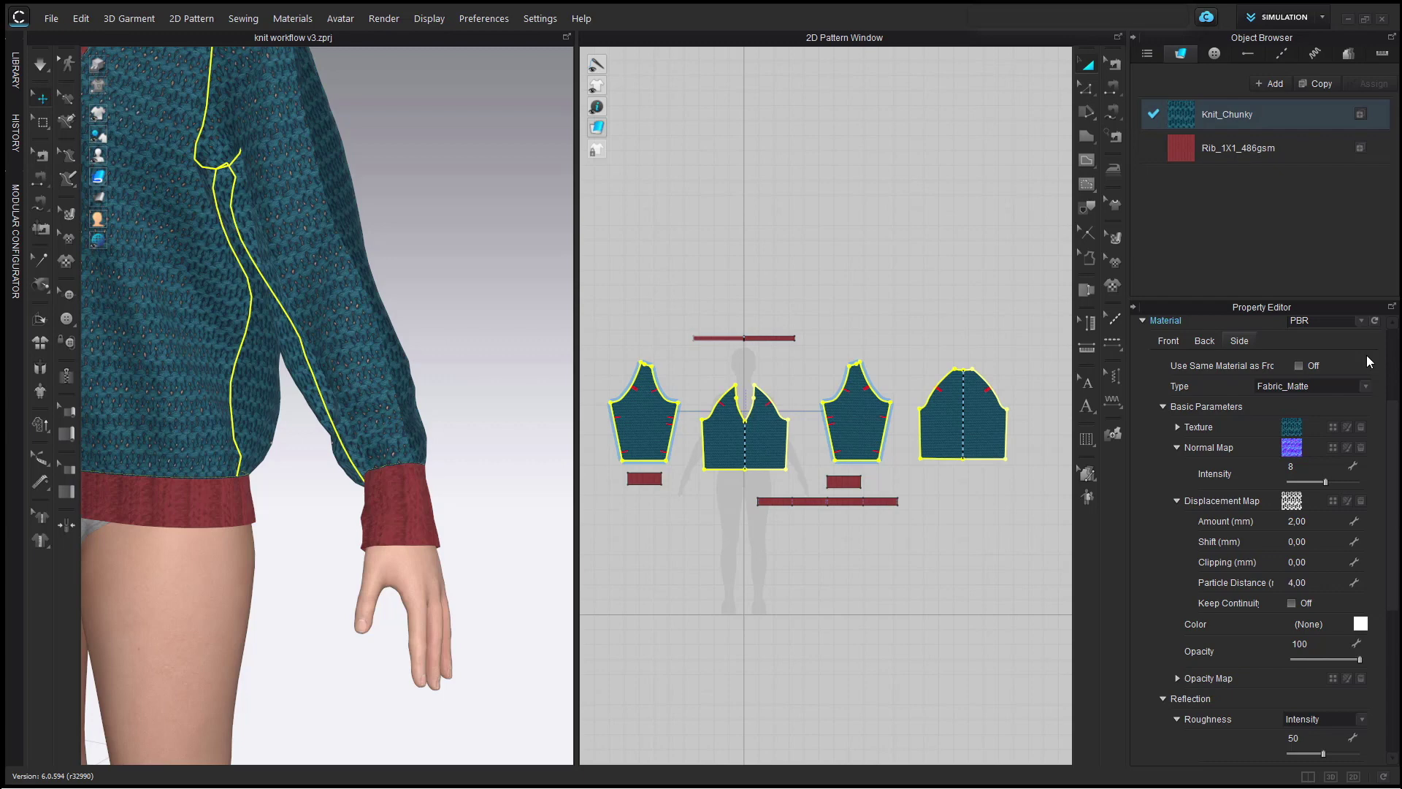
# Apply the Terry Cloth fur preset to the front of the Knit_Chunky fabric and review its fur shape settings.
pyautogui.click(1167, 342)
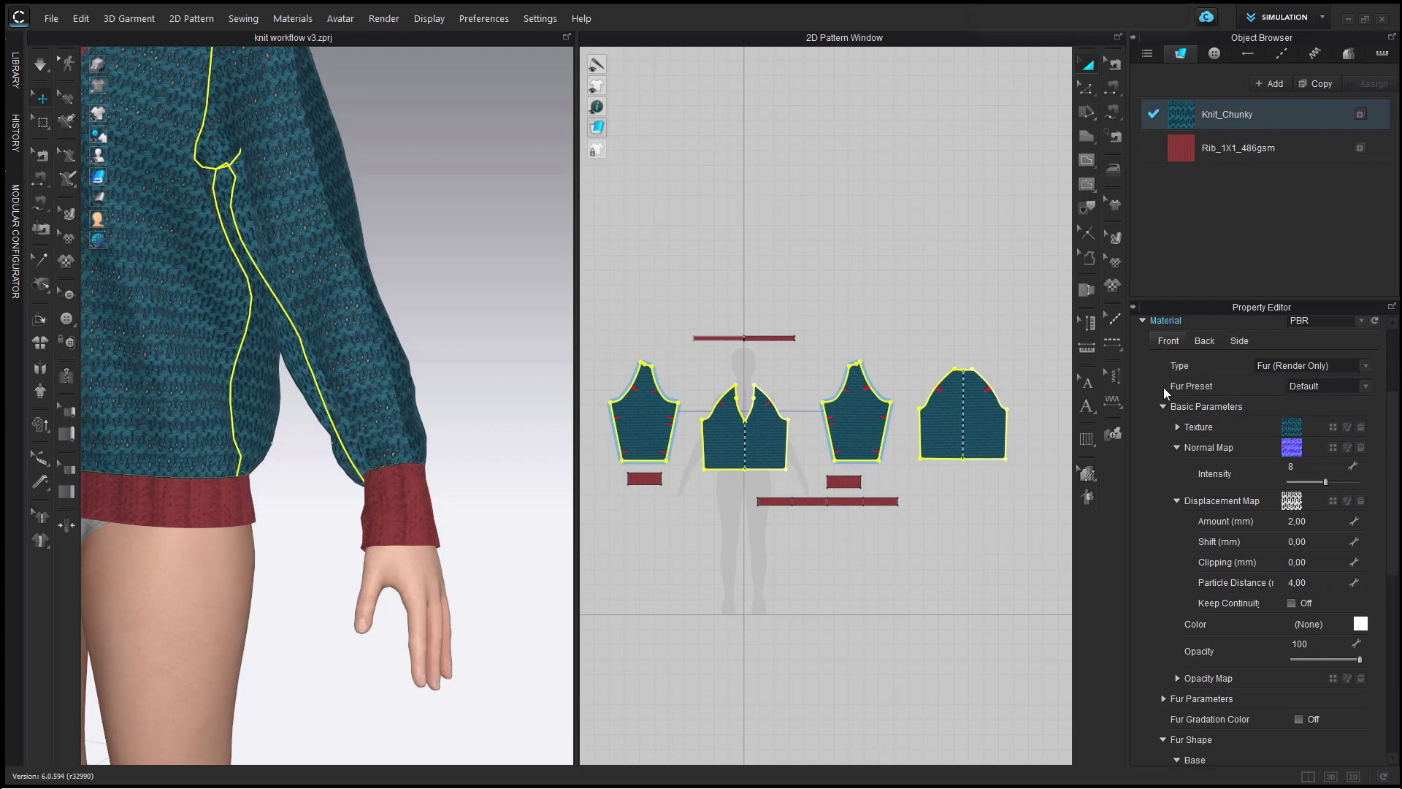
pyautogui.click(1368, 386)
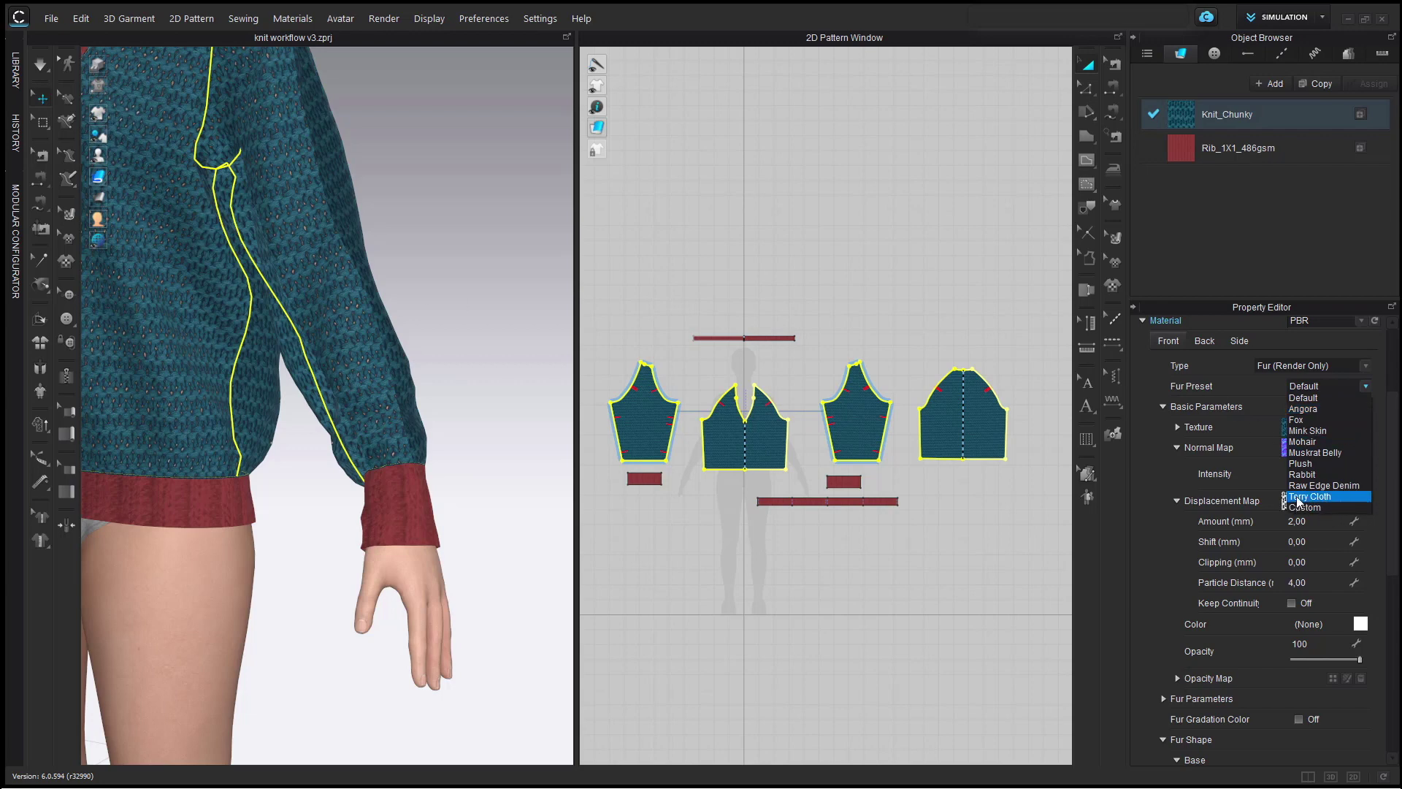
pyautogui.click(1341, 499)
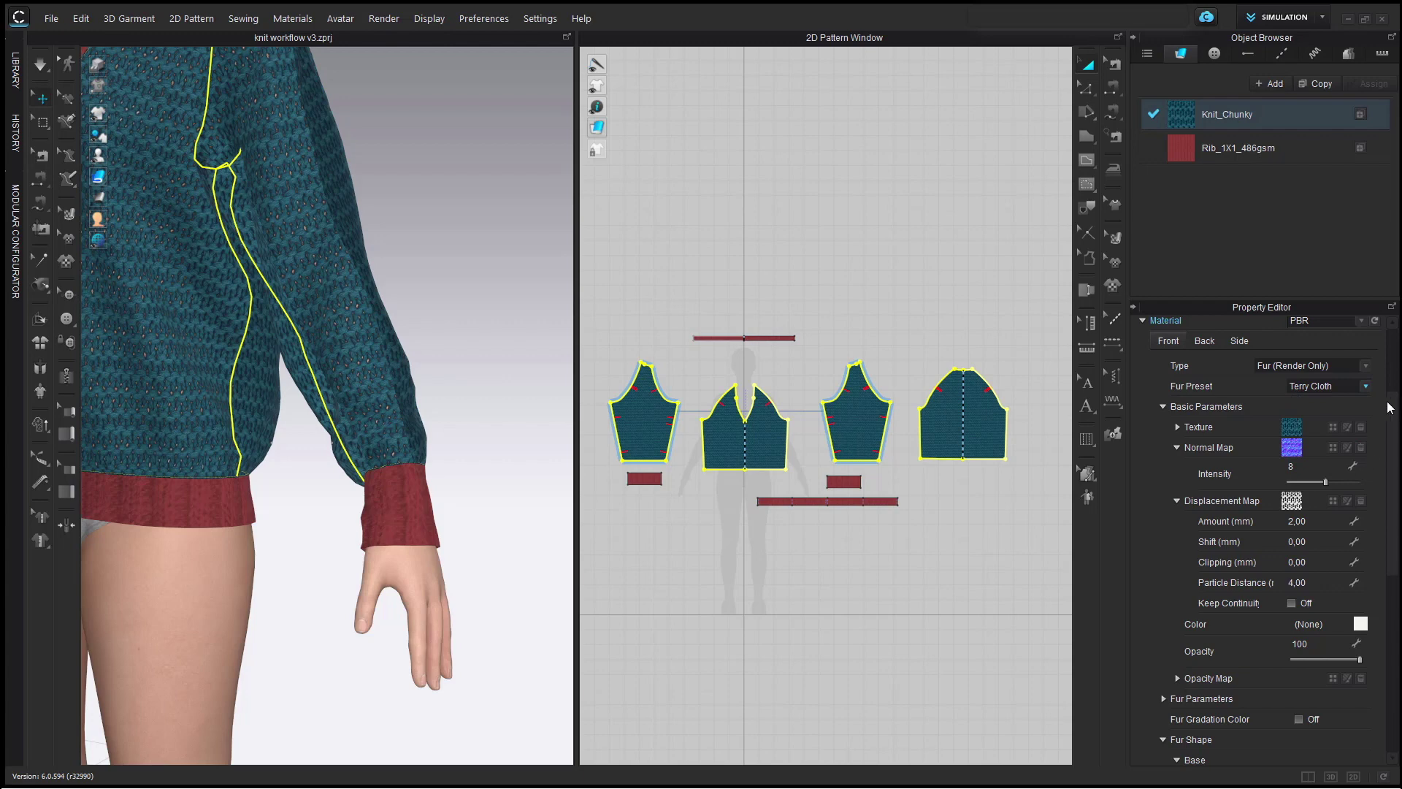
pyautogui.scroll(-5, 1388, 411)
pyautogui.scroll(4, 1151, 437)
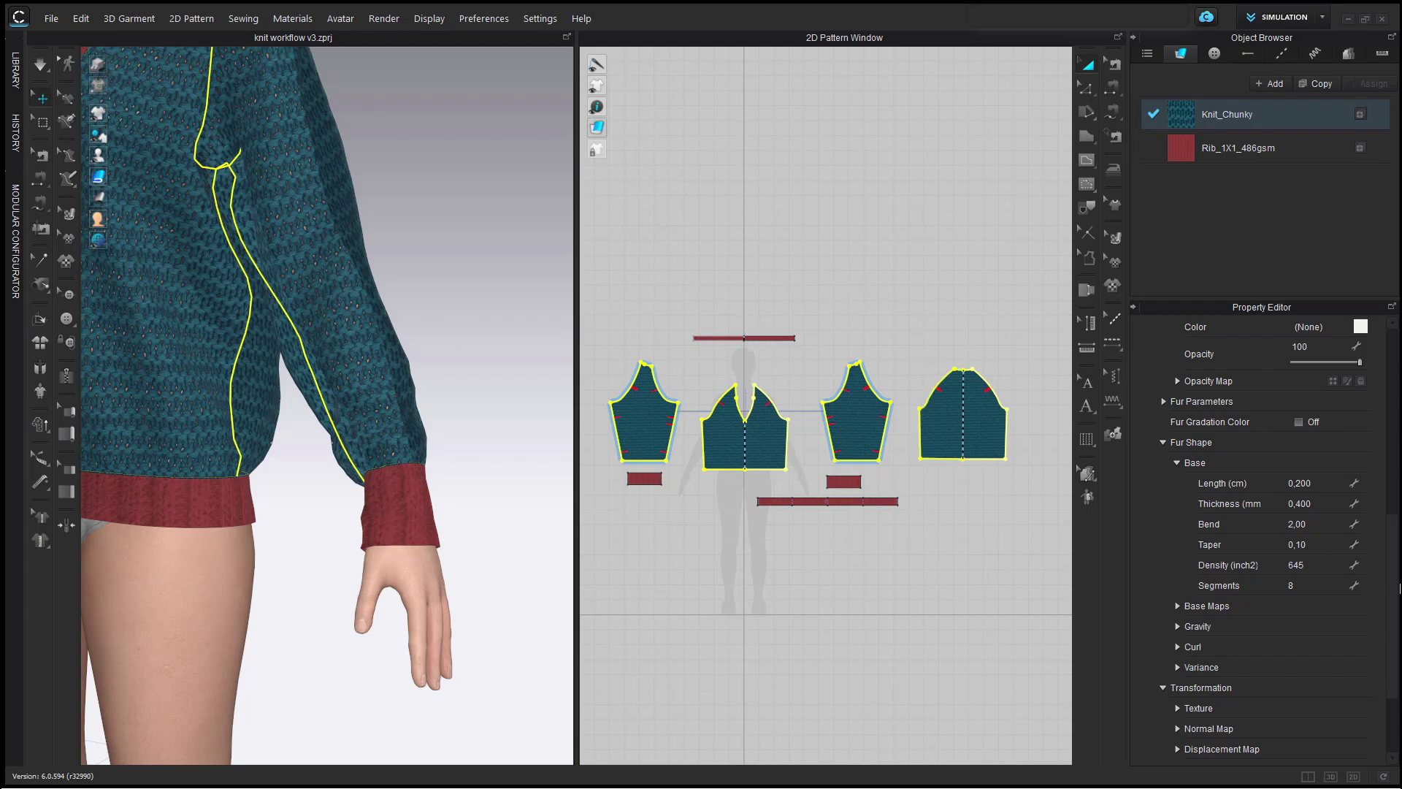
pyautogui.scroll(7, 1377, 512)
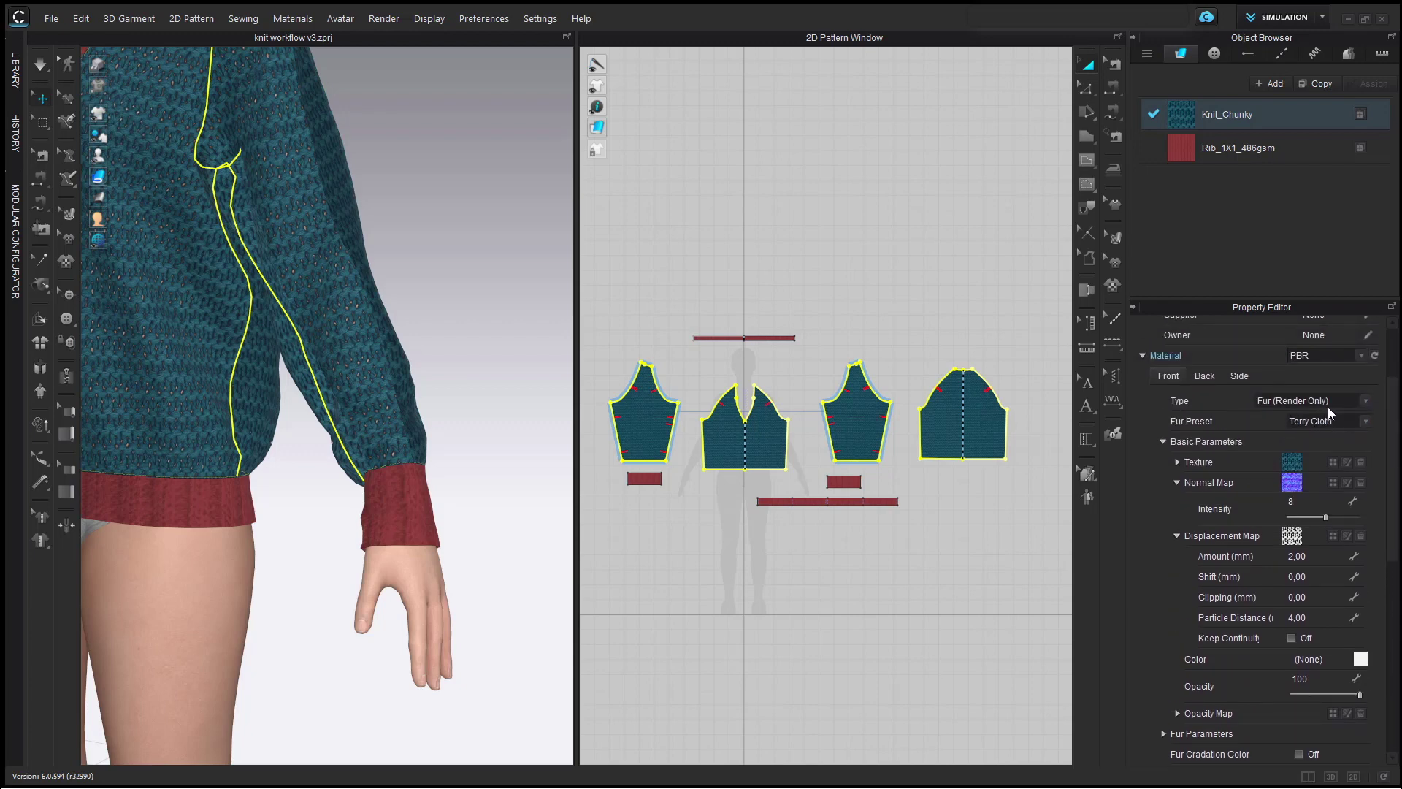
# Hide all 3D pattern pieces except one sleeve and its matching cuff, using an inverted selection.
pyautogui.scroll(-6, 1399, 557)
pyautogui.scroll(-1, 1399, 557)
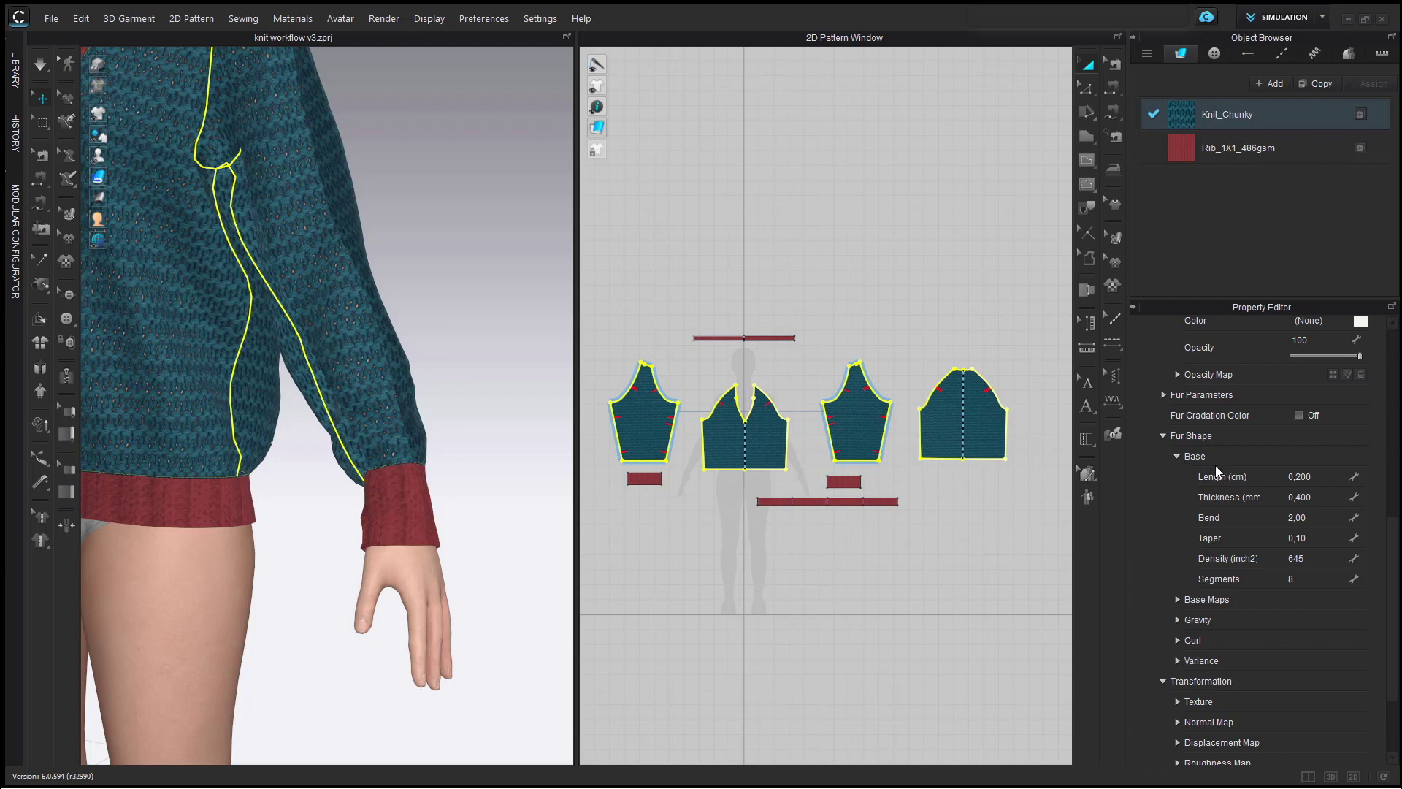
pyautogui.click(922, 544)
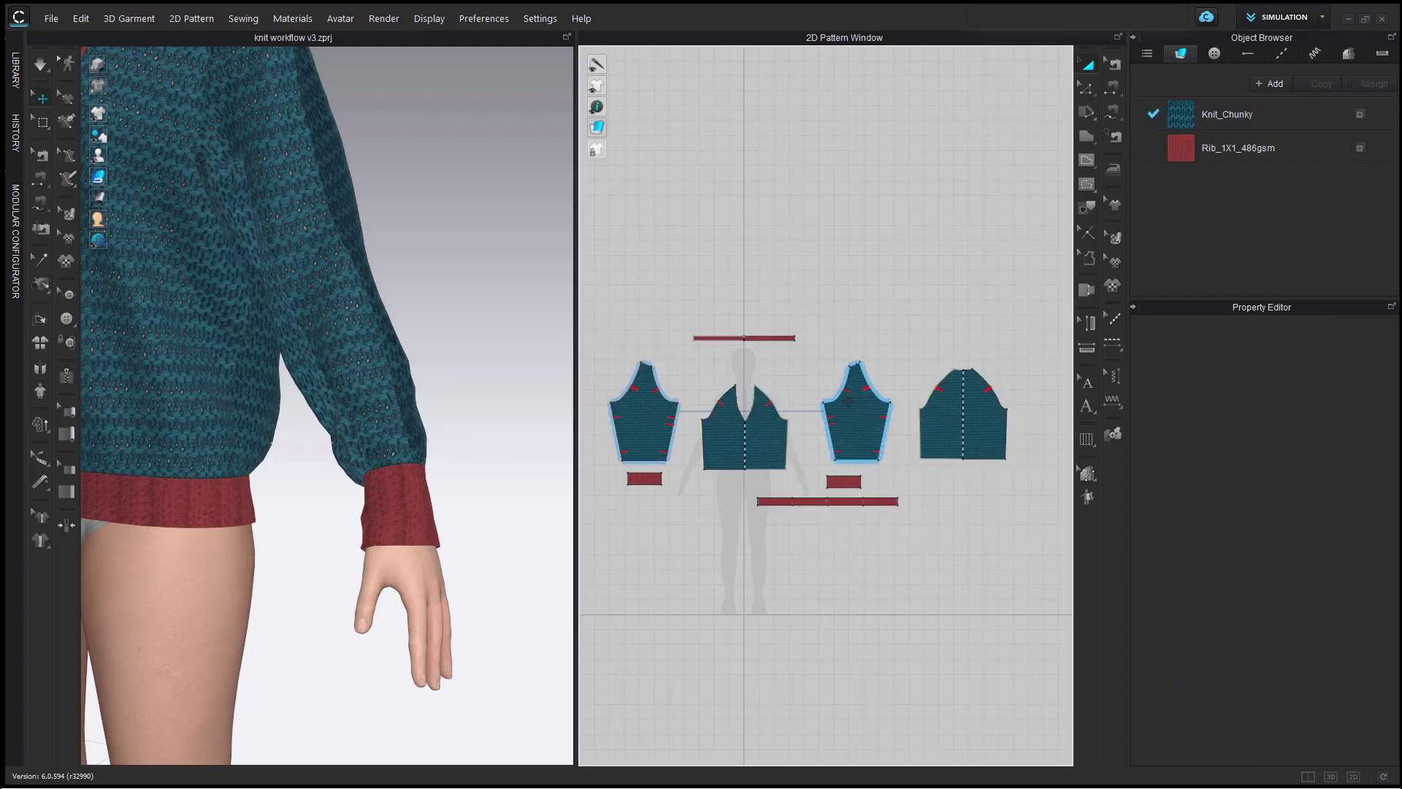
pyautogui.click(848, 401)
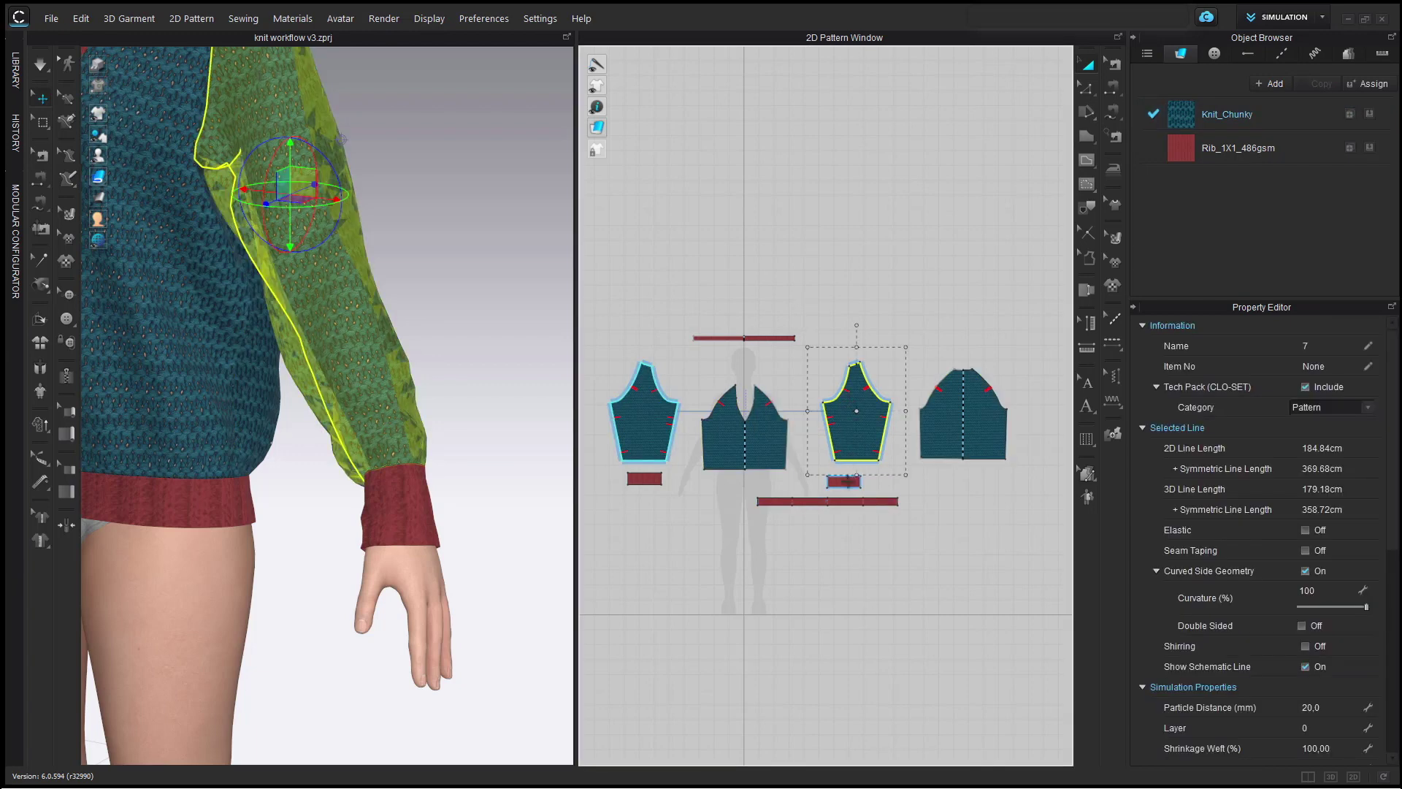
pyautogui.keyDown('shift'); pyautogui.click(845, 480); pyautogui.keyUp('shift')
pyautogui.rightClick(844, 473)
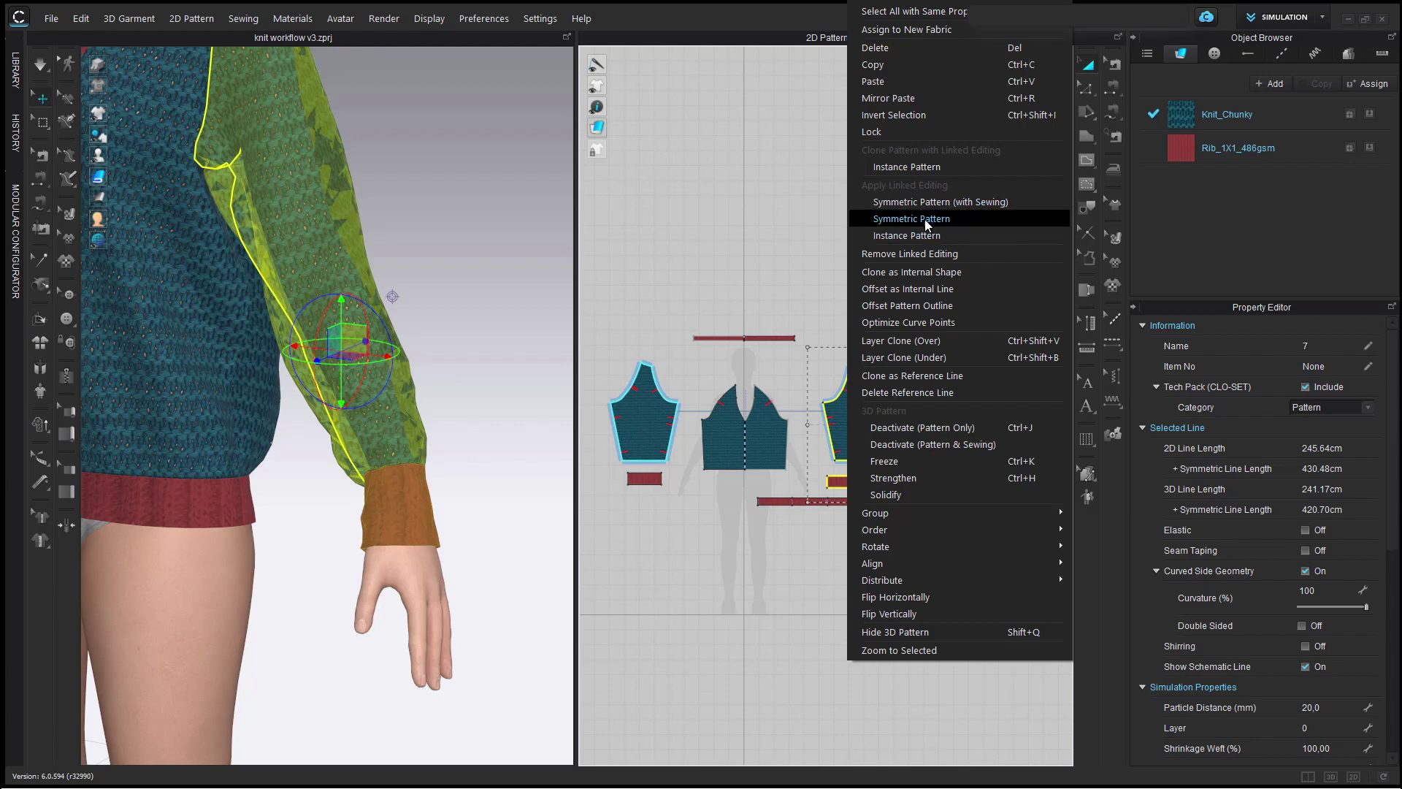
pyautogui.click(890, 117)
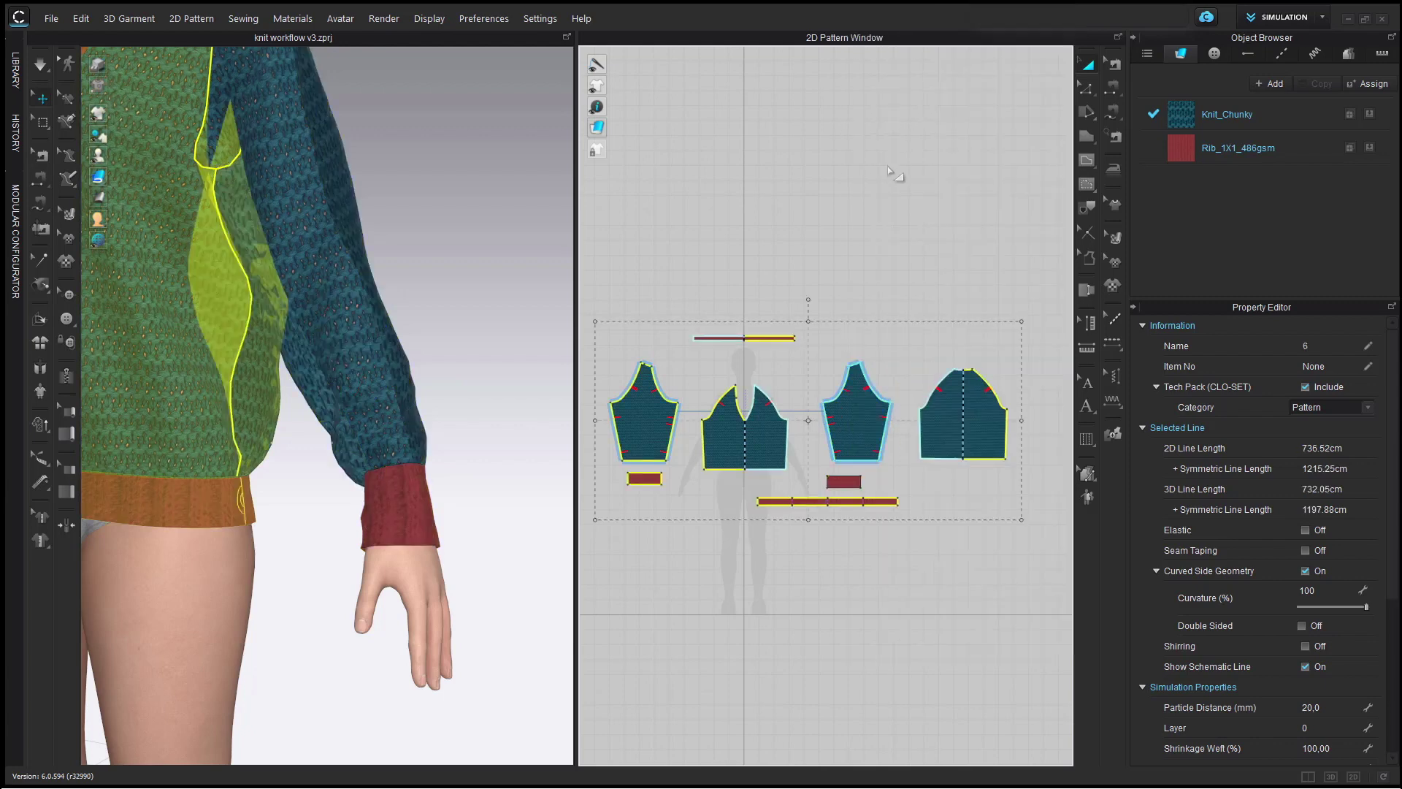
pyautogui.hotkey('shift', 'q')
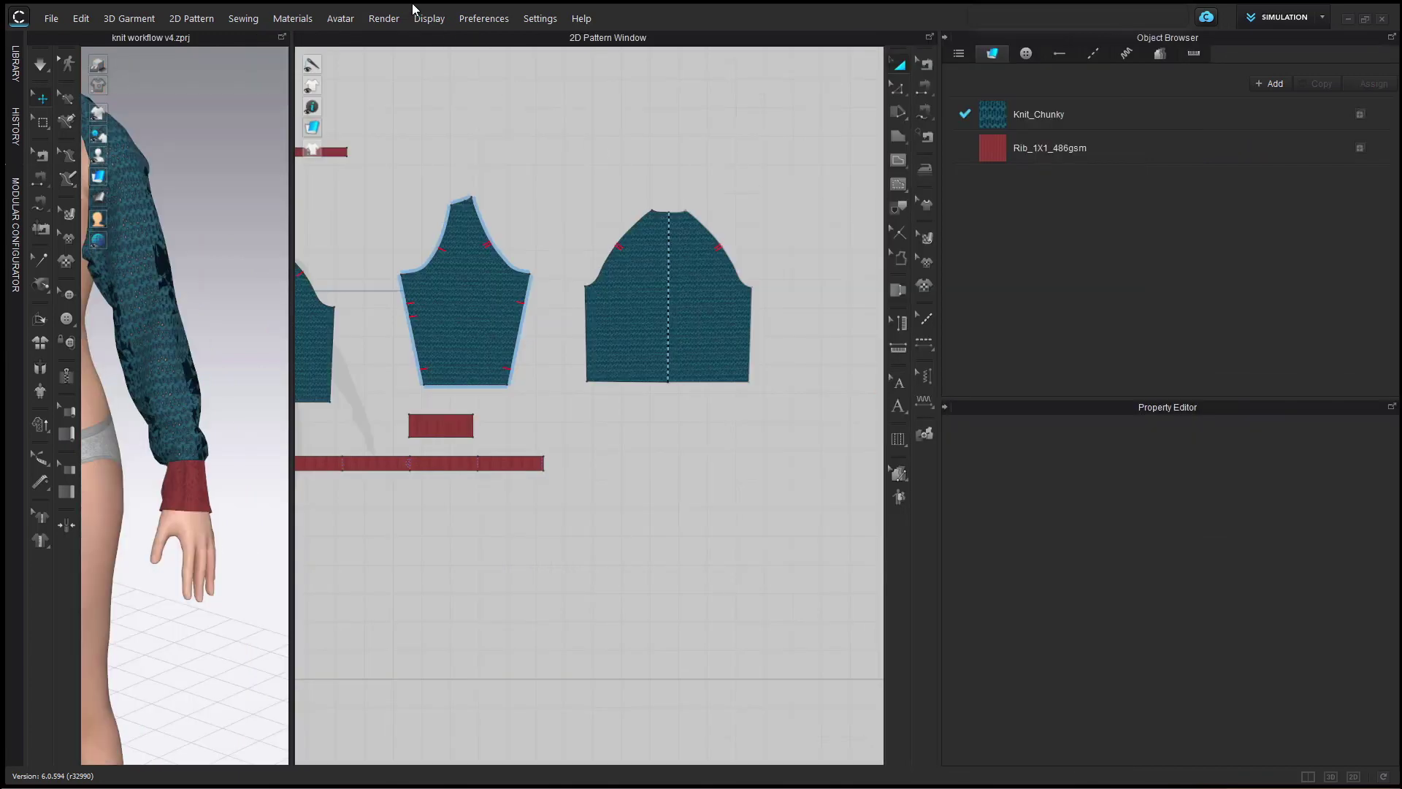
# Start an interactive render of the isolated sleeve and frame it closely on the lower sleeve and cuff.
pyautogui.click(384, 18)
pyautogui.click(386, 35)
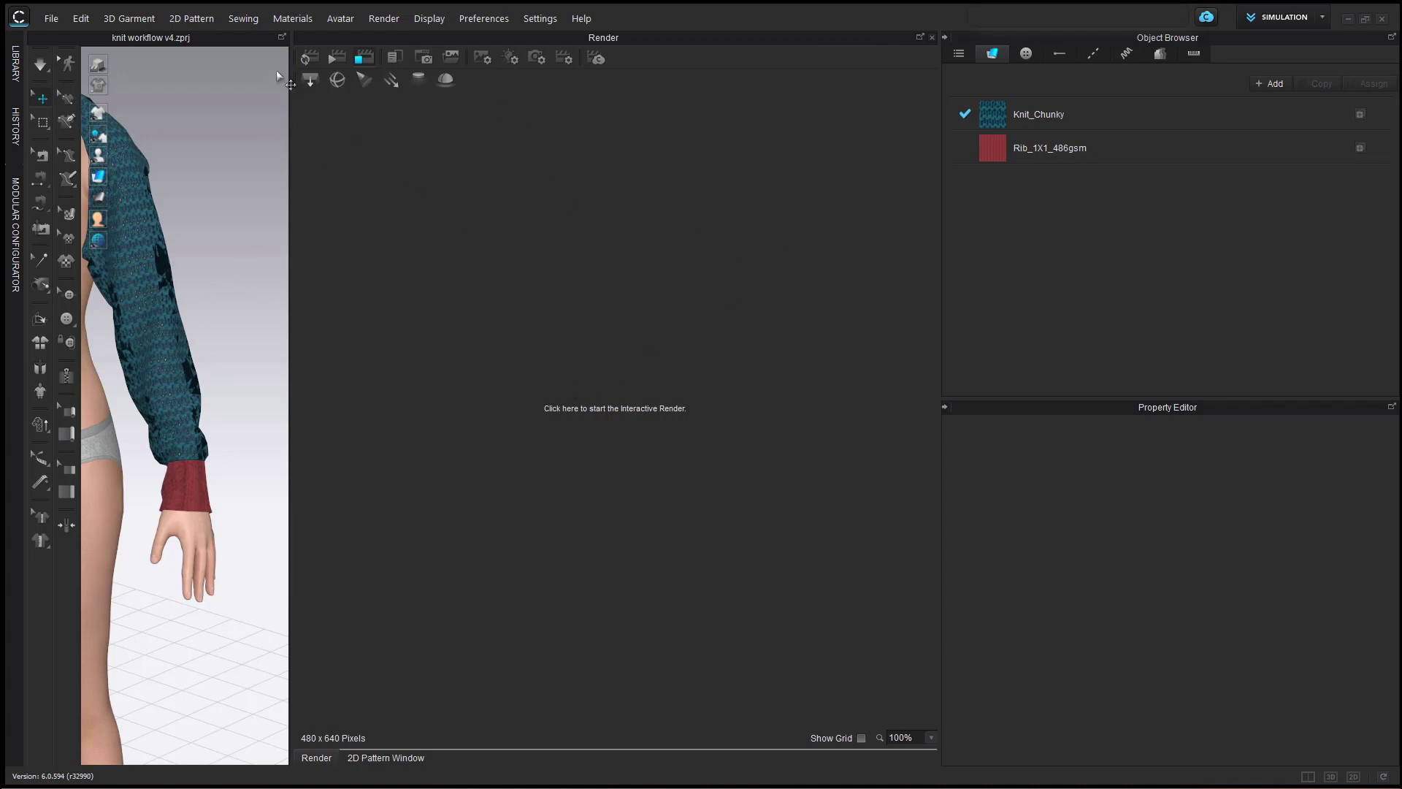
pyautogui.click(310, 58)
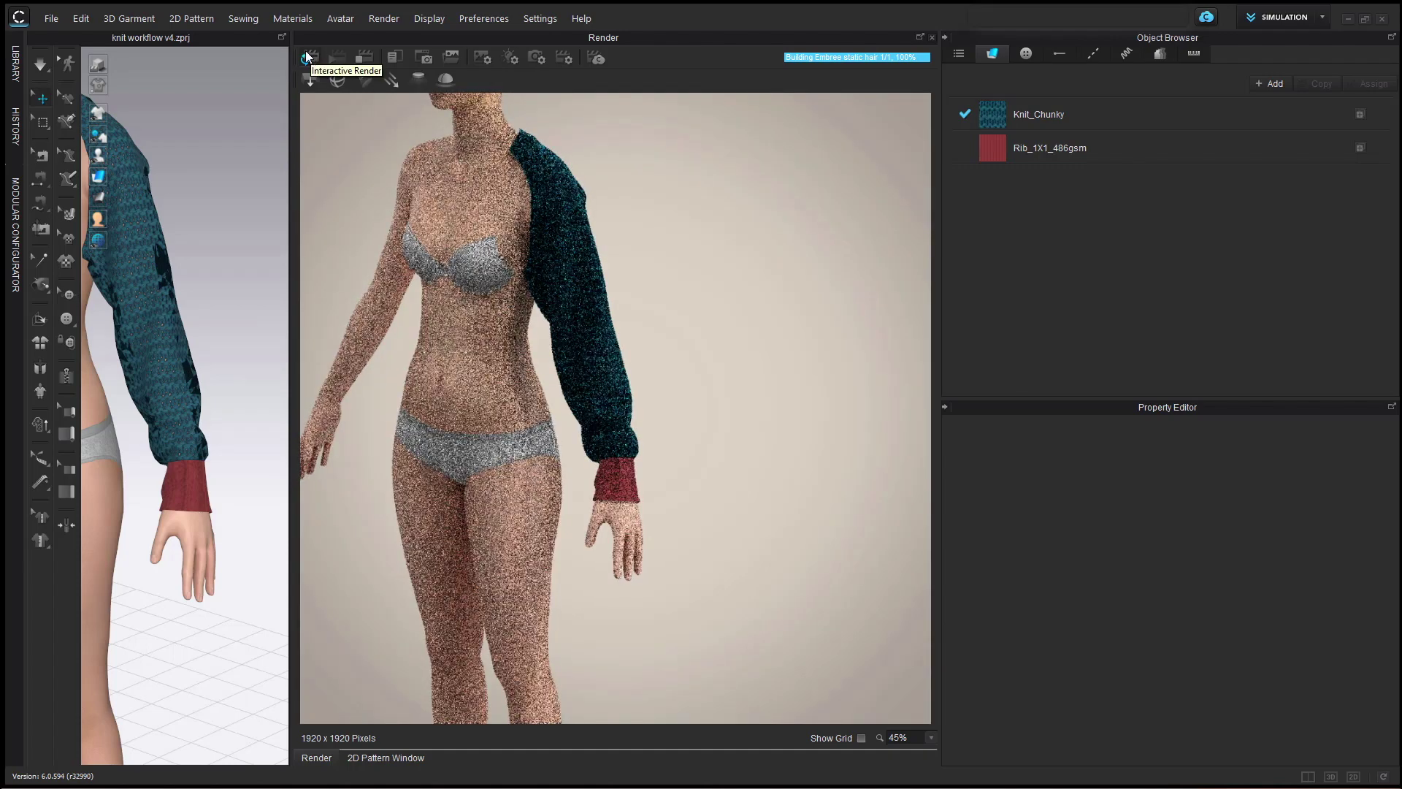
pyautogui.scroll(5, 219, 299)
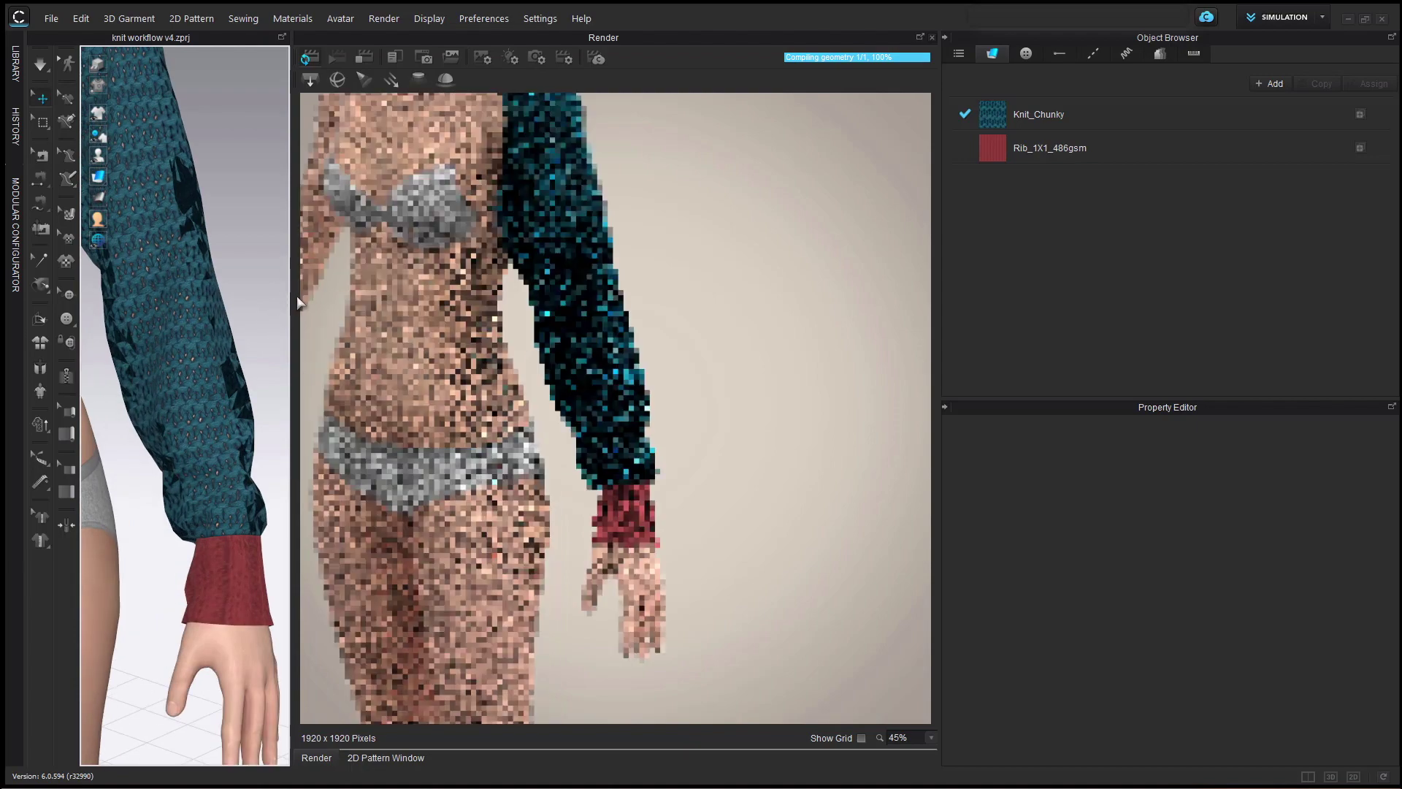
pyautogui.scroll(3, 213, 322)
pyautogui.moveTo(149, 145); pyautogui.dragTo(167, 145, button='middle')
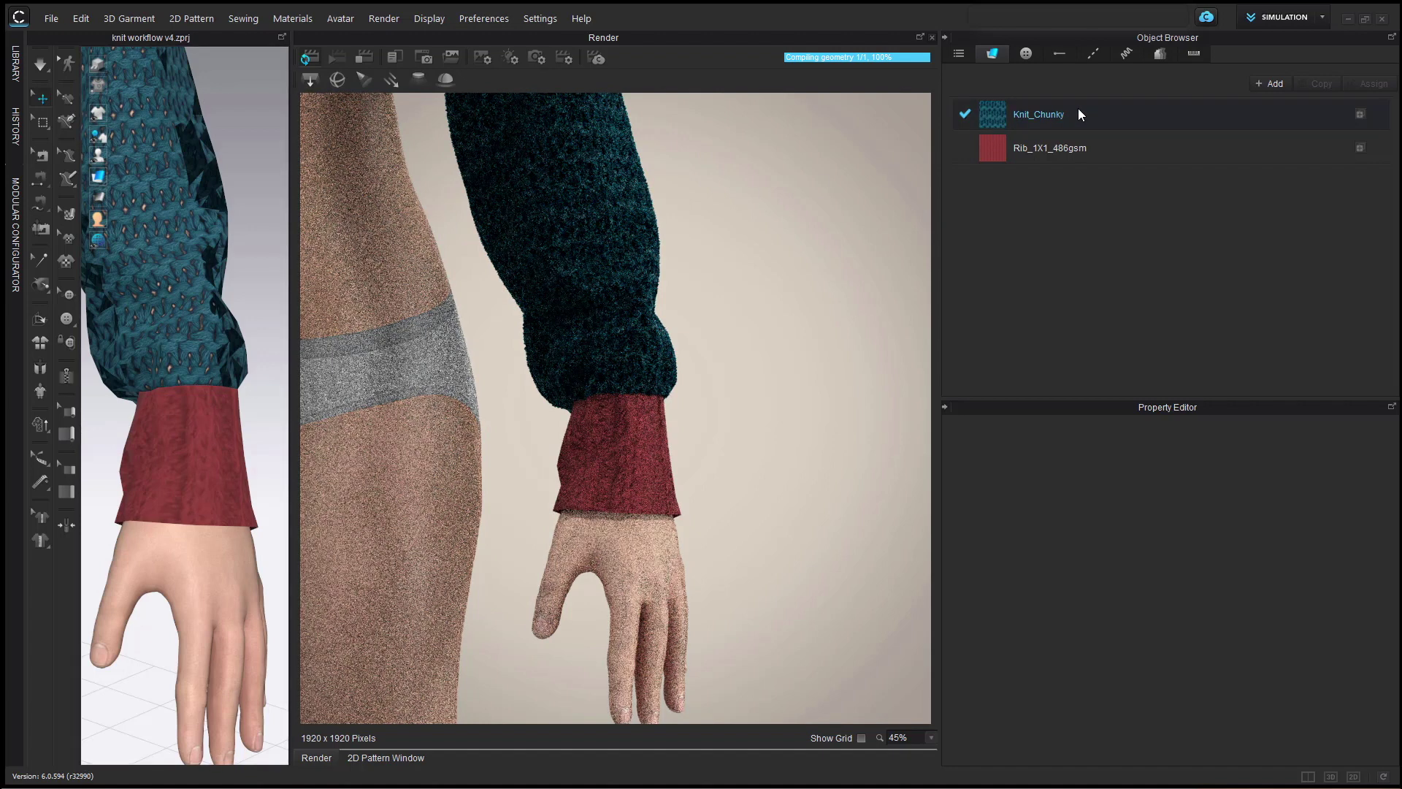
# Set the base fur length of the Knit_Chunky fabric to 0,005 cm.
pyautogui.click(1132, 120)
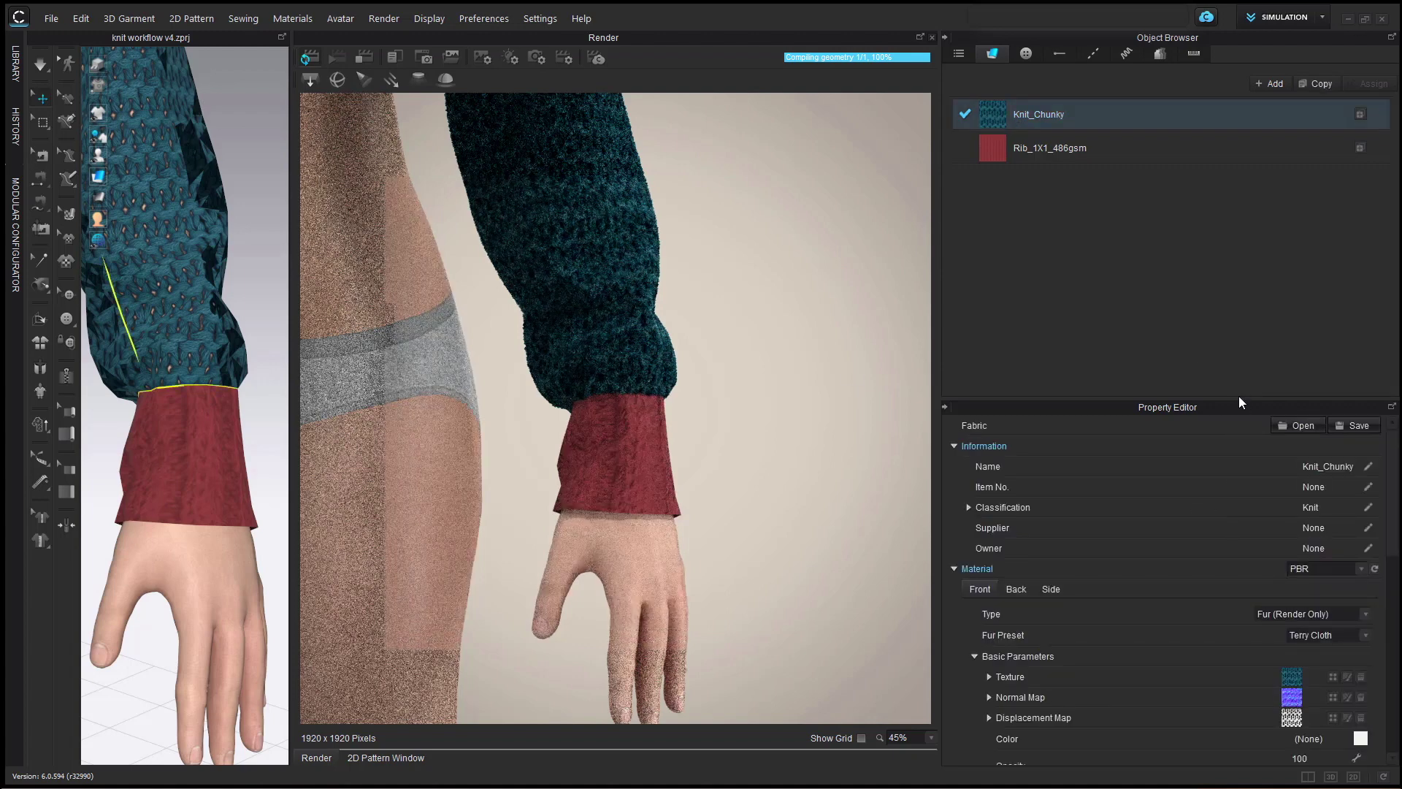
pyautogui.moveTo(1240, 401); pyautogui.dragTo(1220, 288)
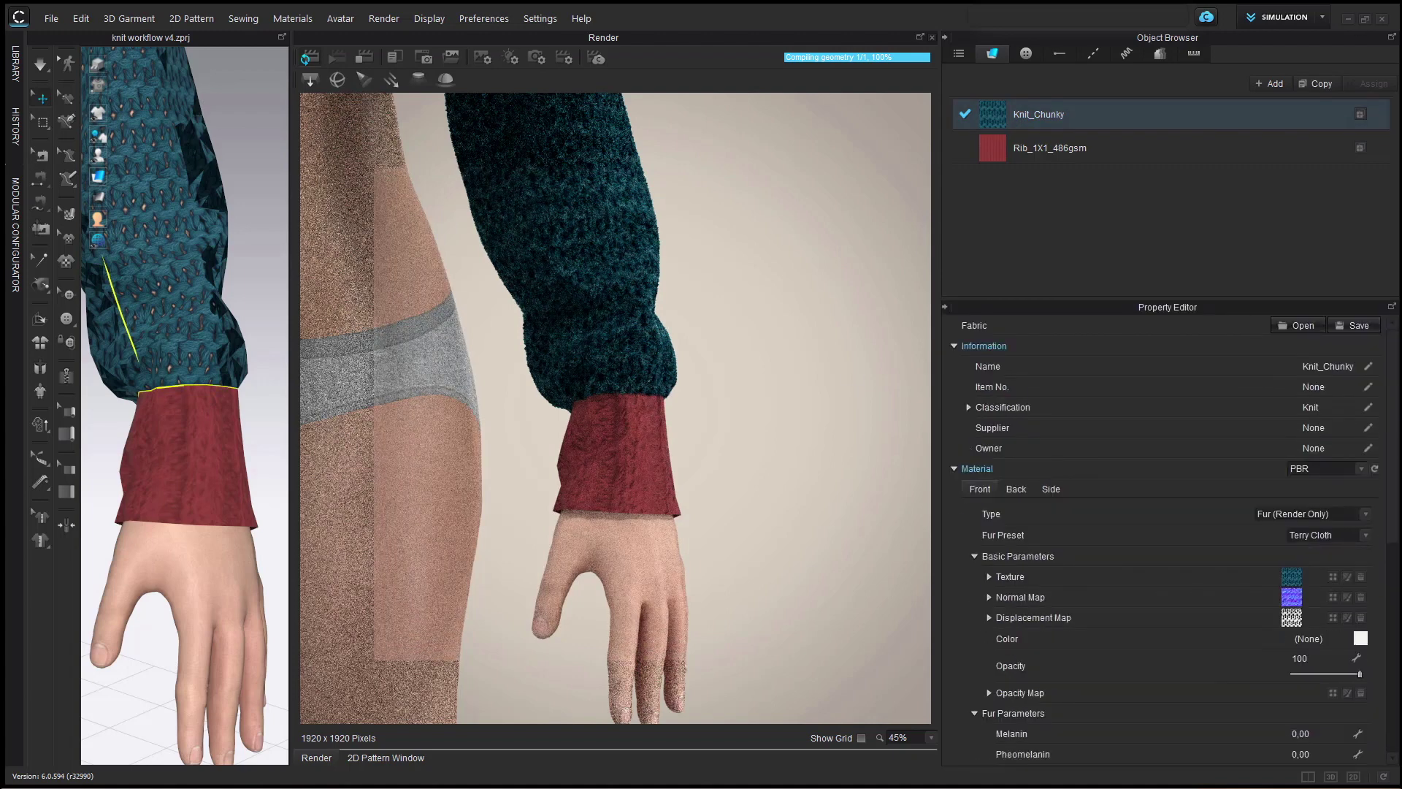
pyautogui.scroll(-3, 1398, 506)
pyautogui.scroll(-3, 1398, 506)
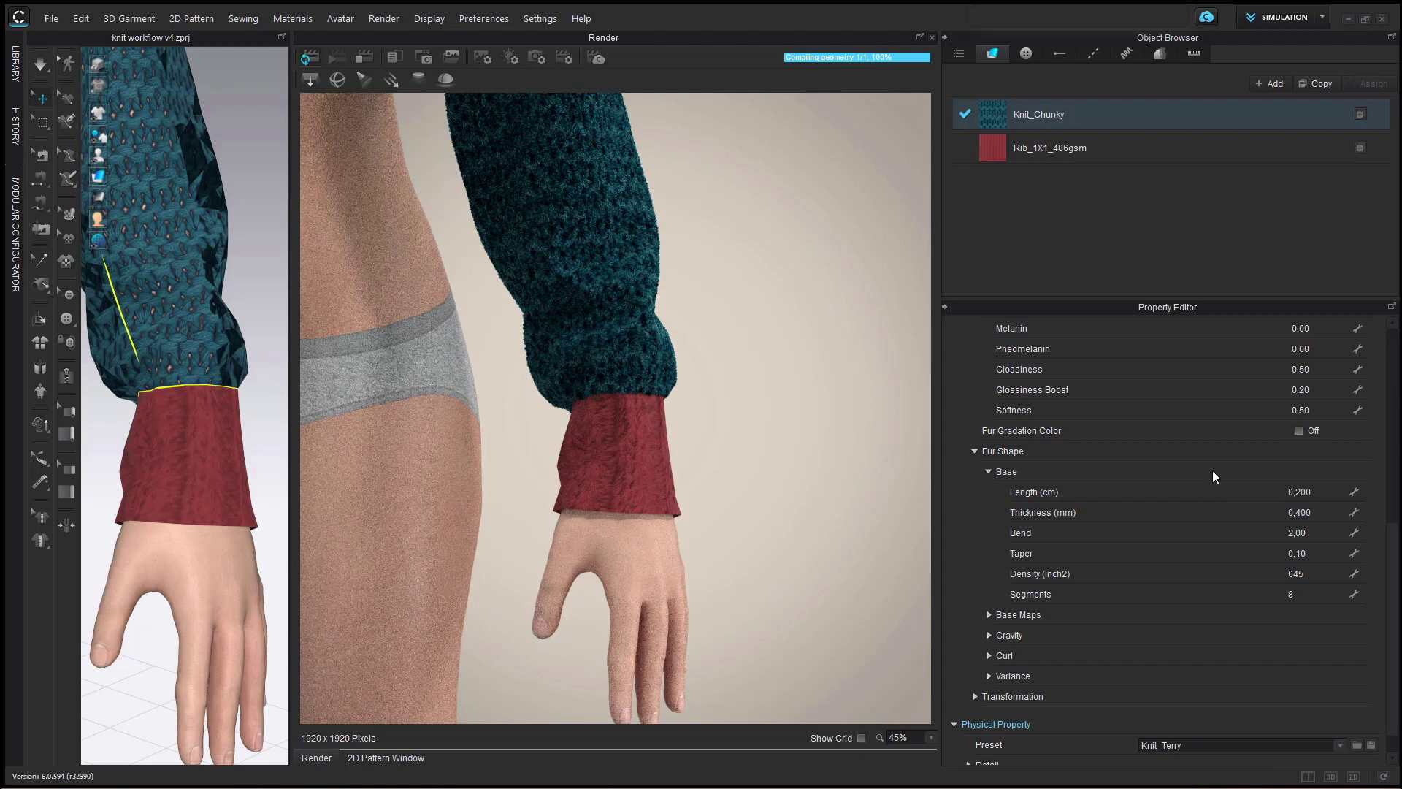
pyautogui.doubleClick(1325, 491)
pyautogui.press('BackSpace')
pyautogui.press('Return')
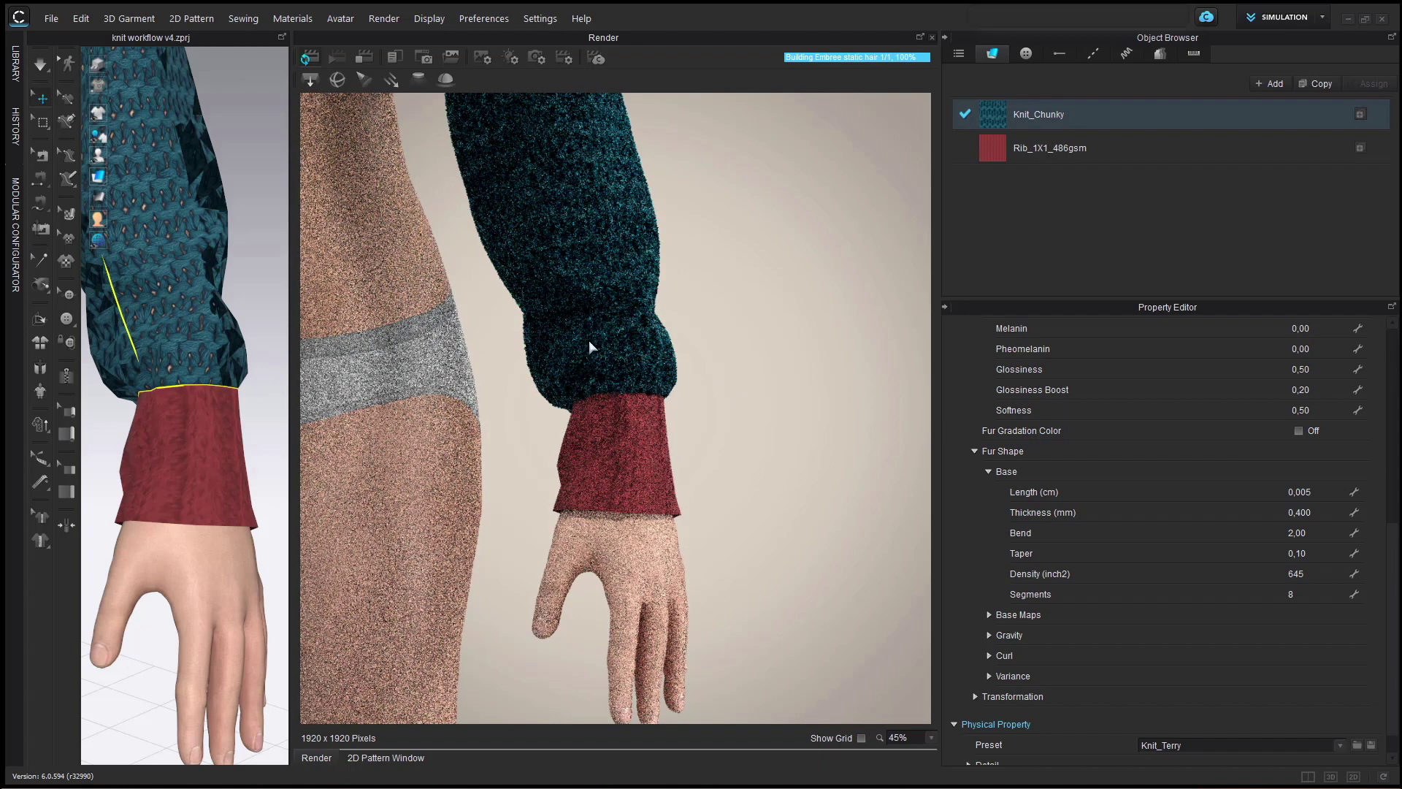
# Set the fur thickness of the Knit_Chunky fabric to 0,100 mm.
pyautogui.click(1330, 510)
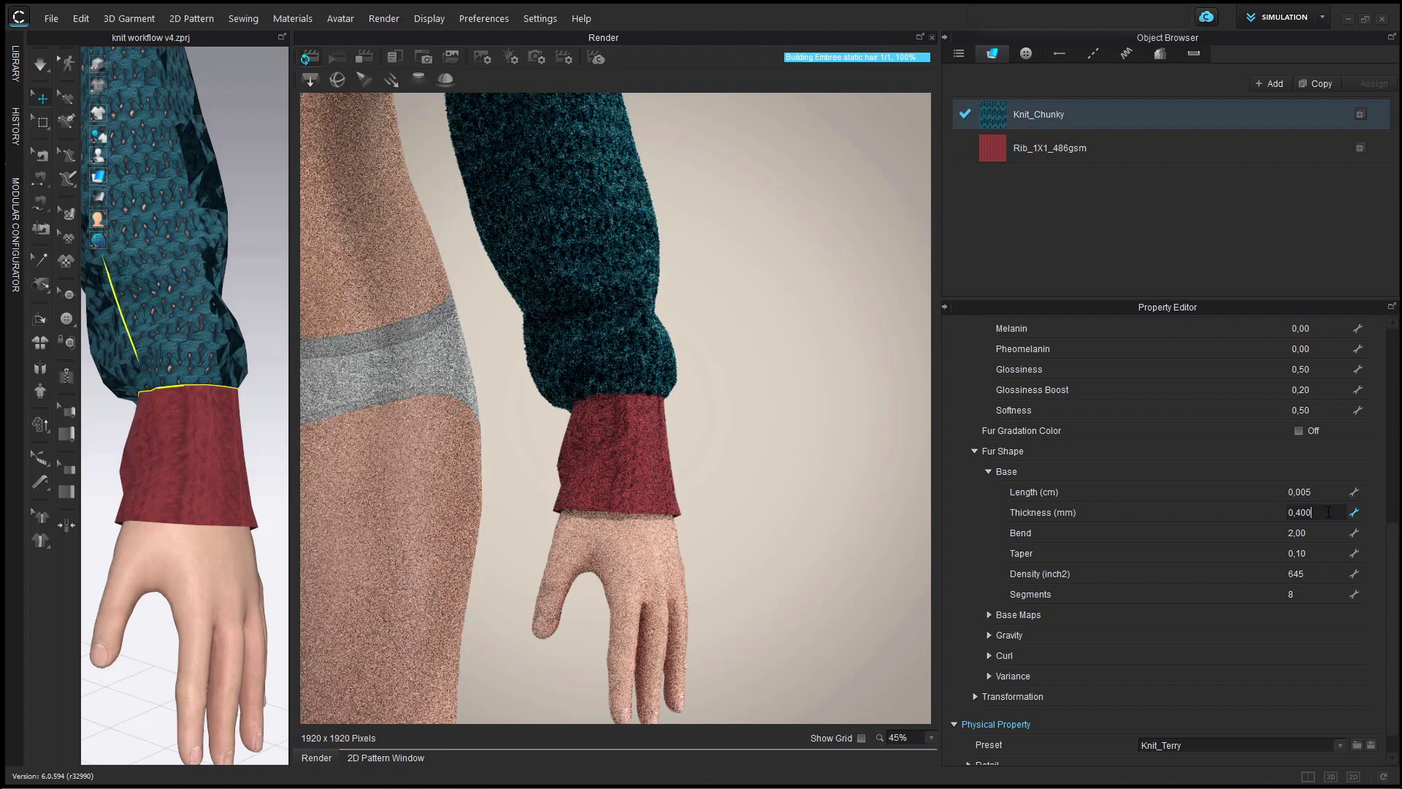
pyautogui.press('BackSpace')
pyautogui.press('BackSpace')
pyautogui.press('BackSpace')
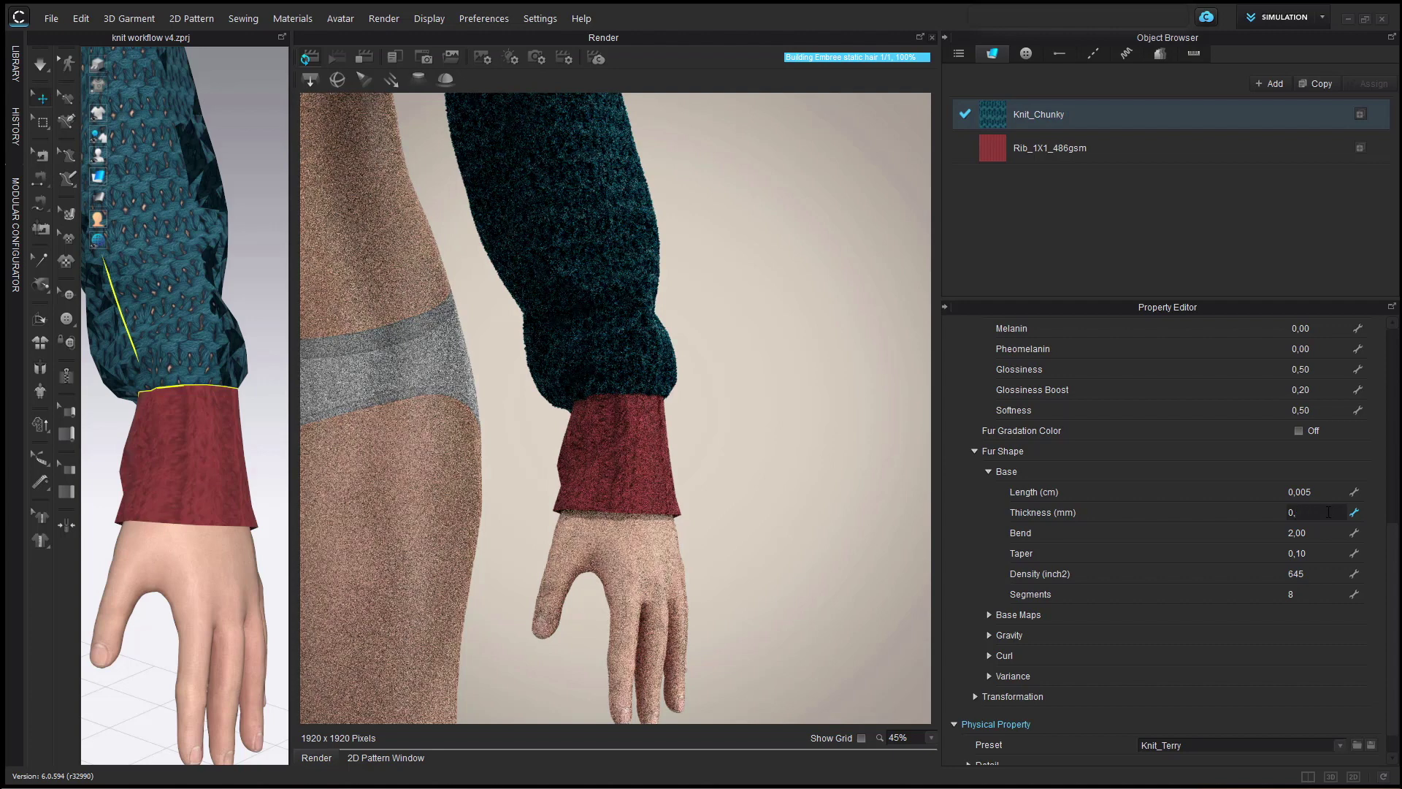
pyautogui.write('100')
pyautogui.press('Return')
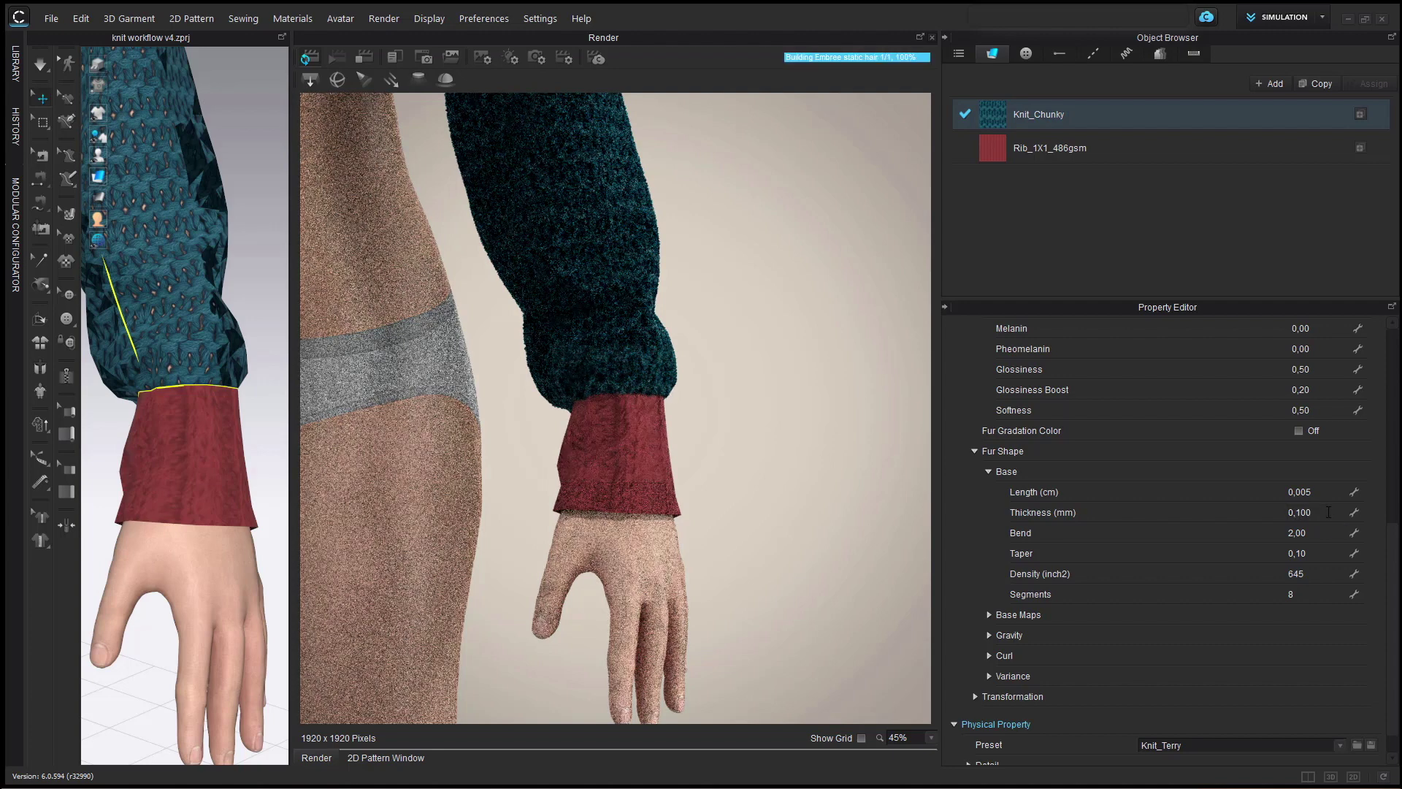
# Reduce the fur density of the Knit_Chunky fabric to 111 per square inch.
pyautogui.click(1319, 534)
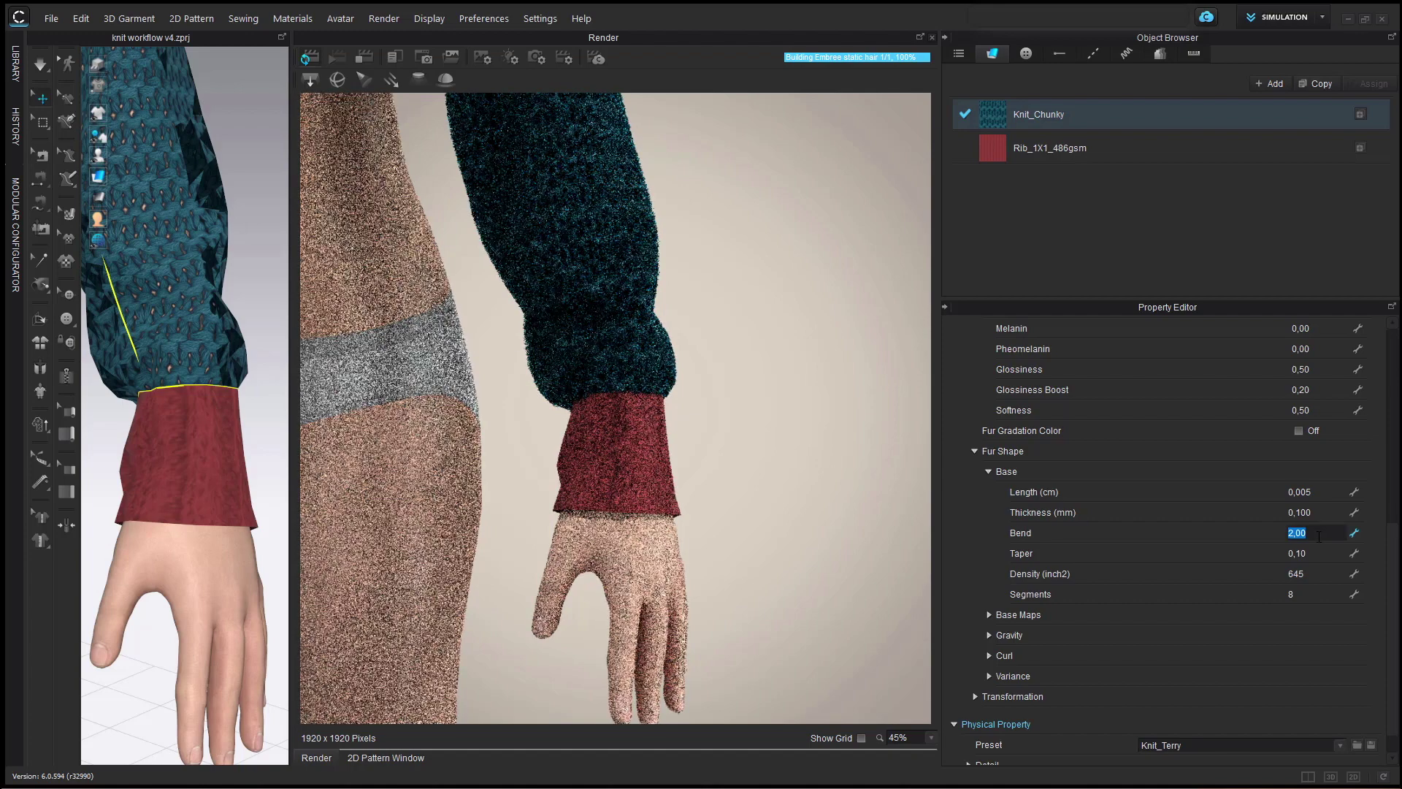
pyautogui.click(1319, 553)
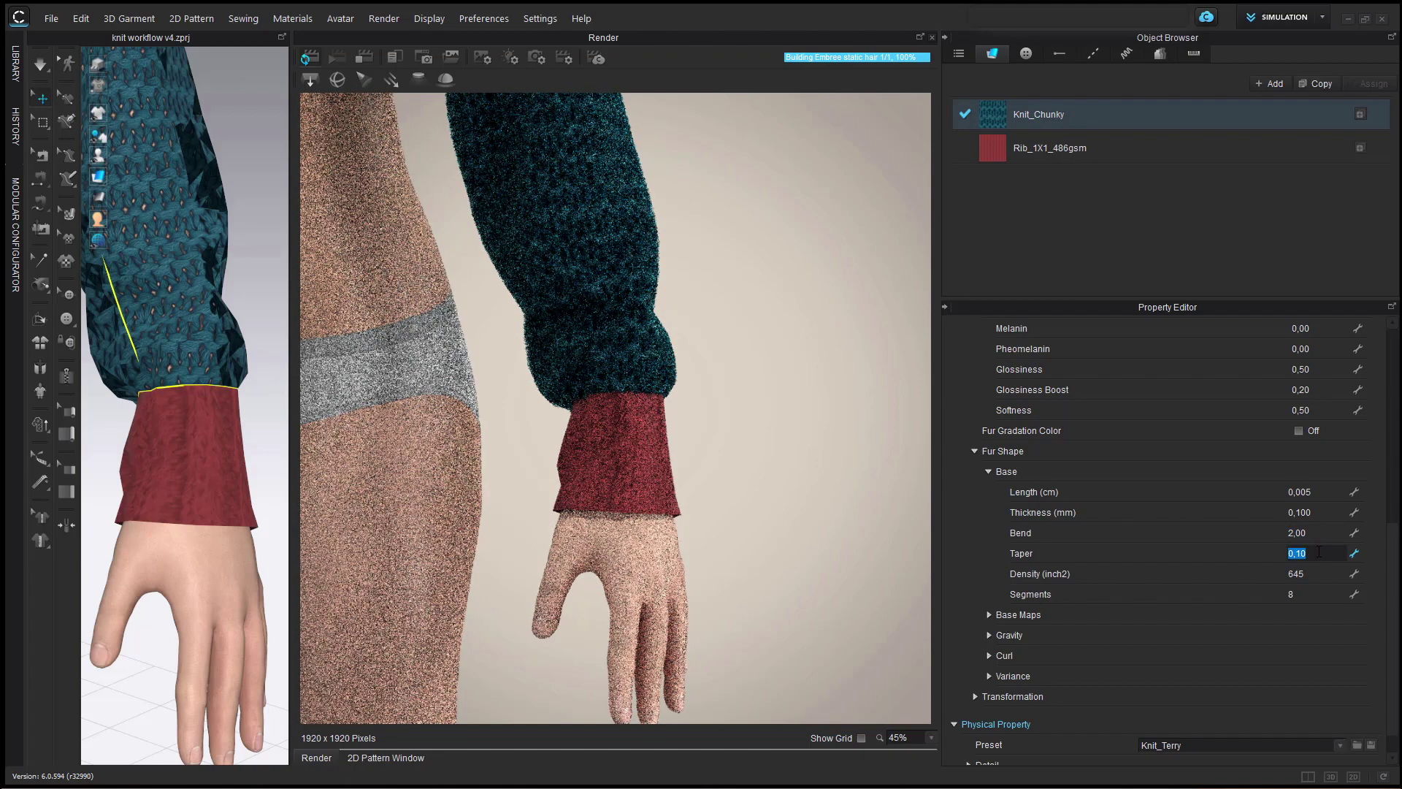
pyautogui.click(1320, 574)
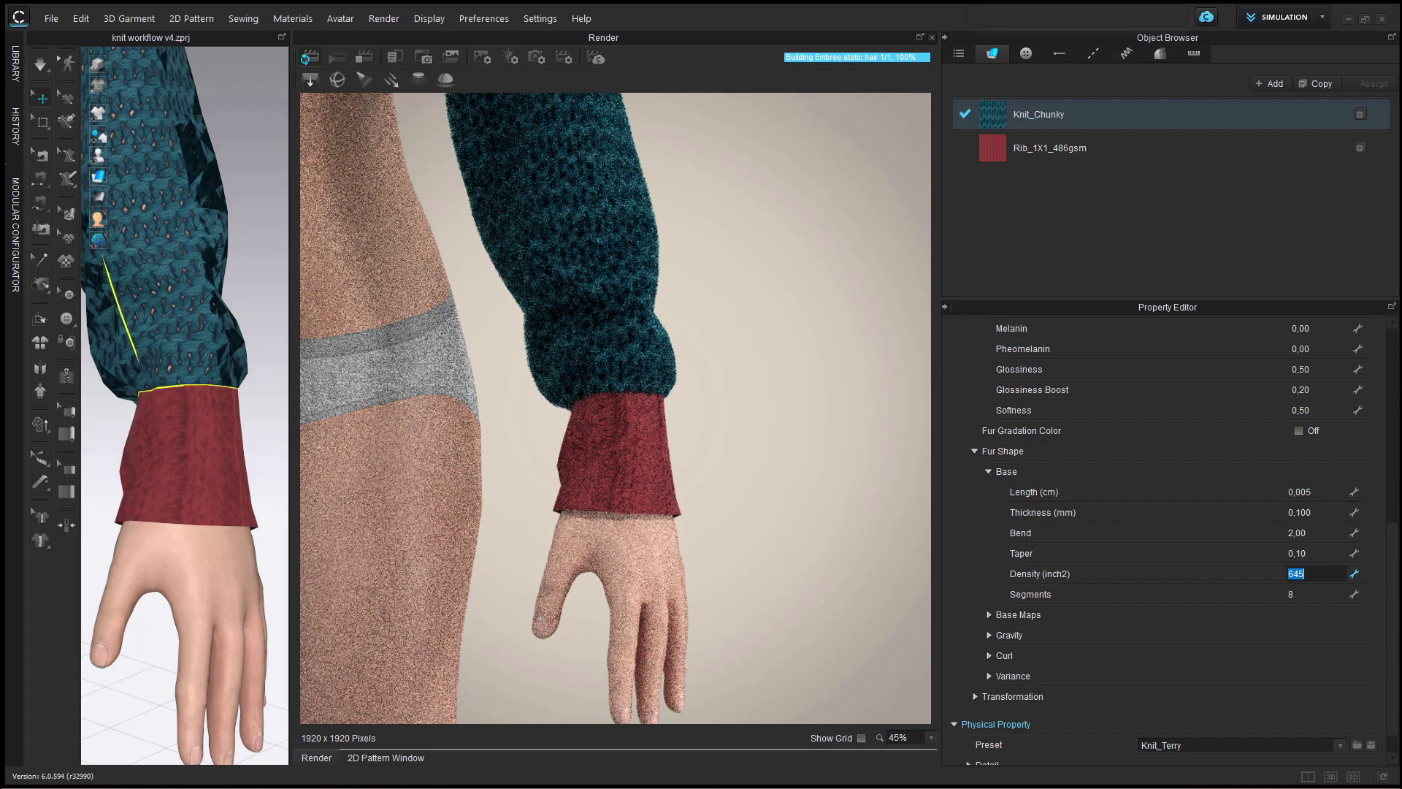
pyautogui.press('BackSpace')
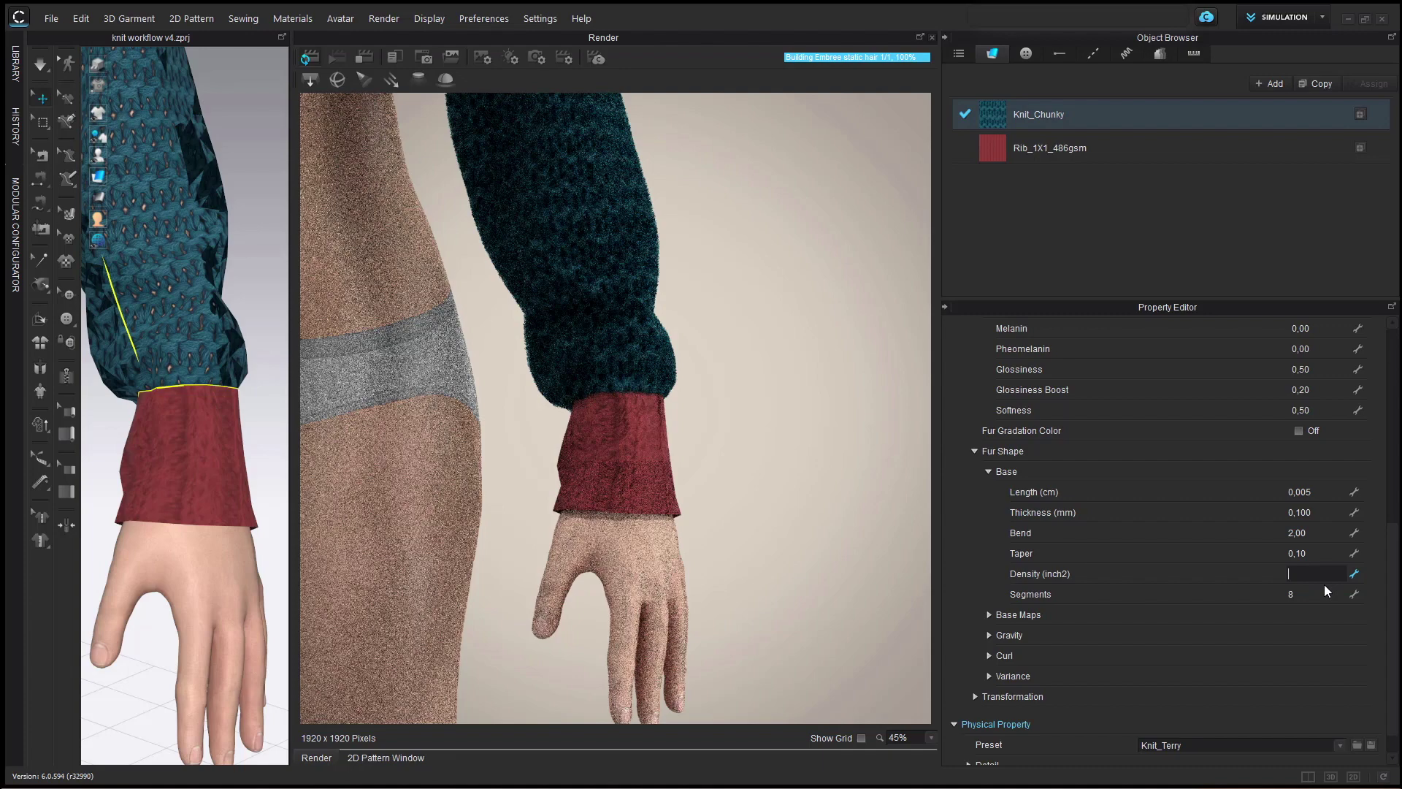
pyautogui.write('111')
pyautogui.press('Return')
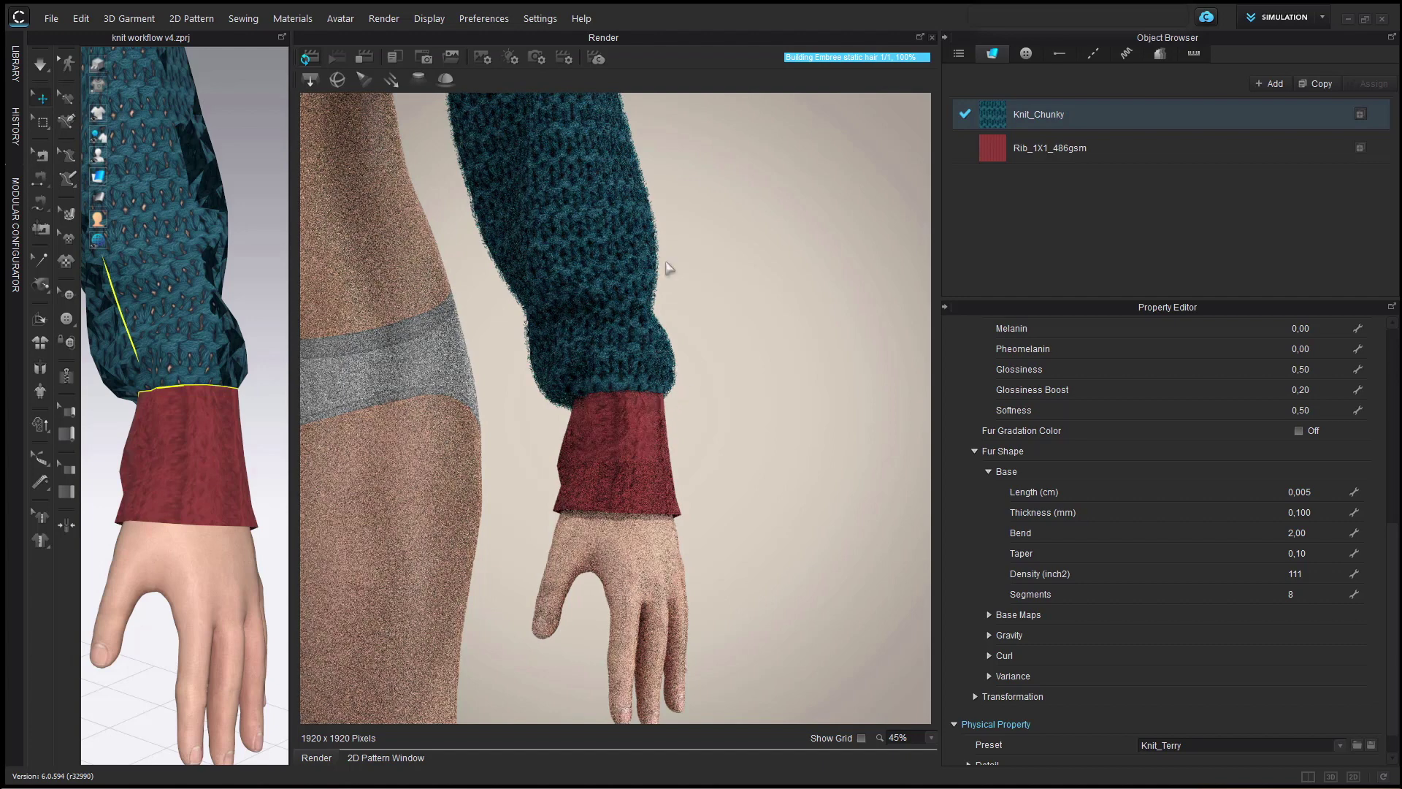
# Examine the rendered fuzz on the sleeve up close and review the fur's Gravity and Variance settings.
pyautogui.scroll(3, 667, 453)
pyautogui.scroll(3, 672, 439)
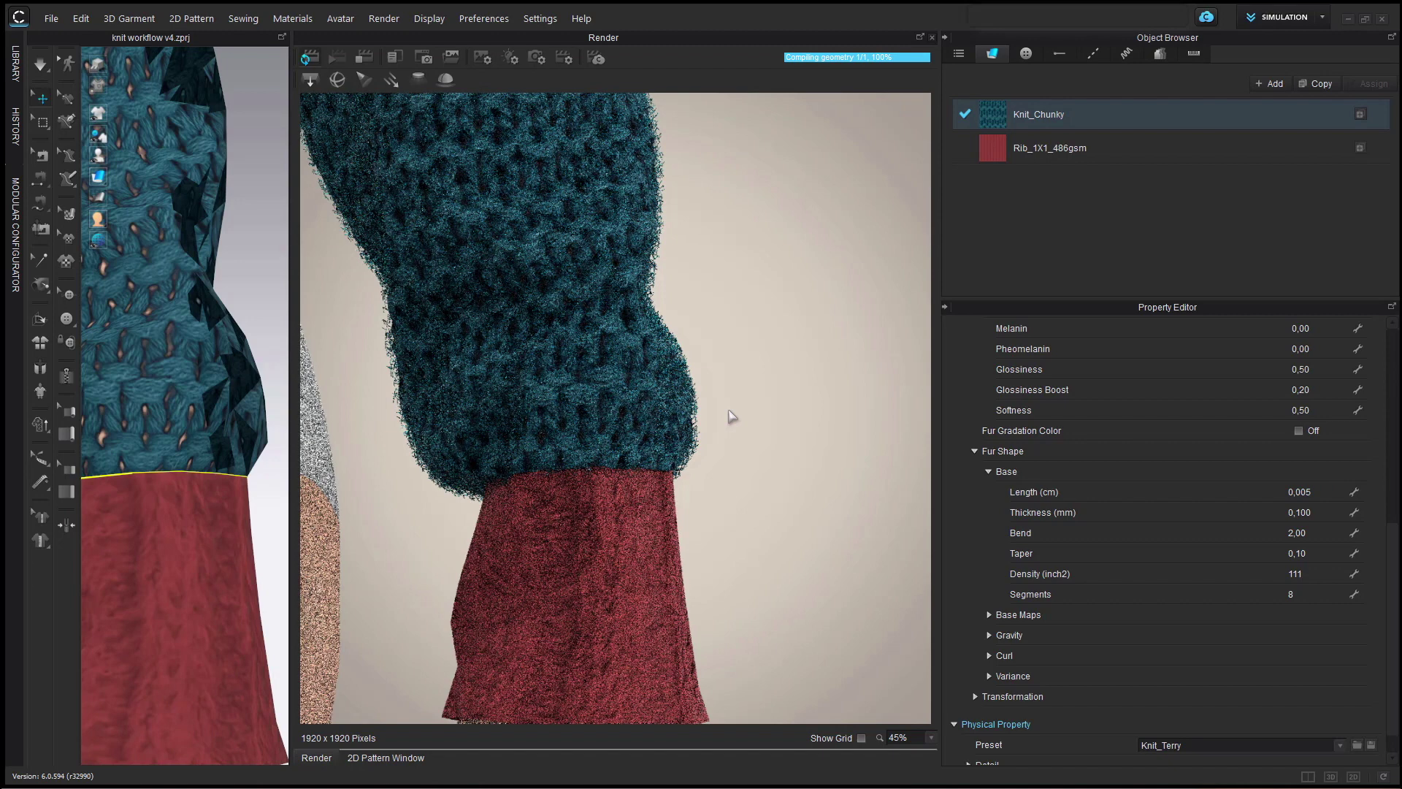
pyautogui.scroll(-4, 727, 480)
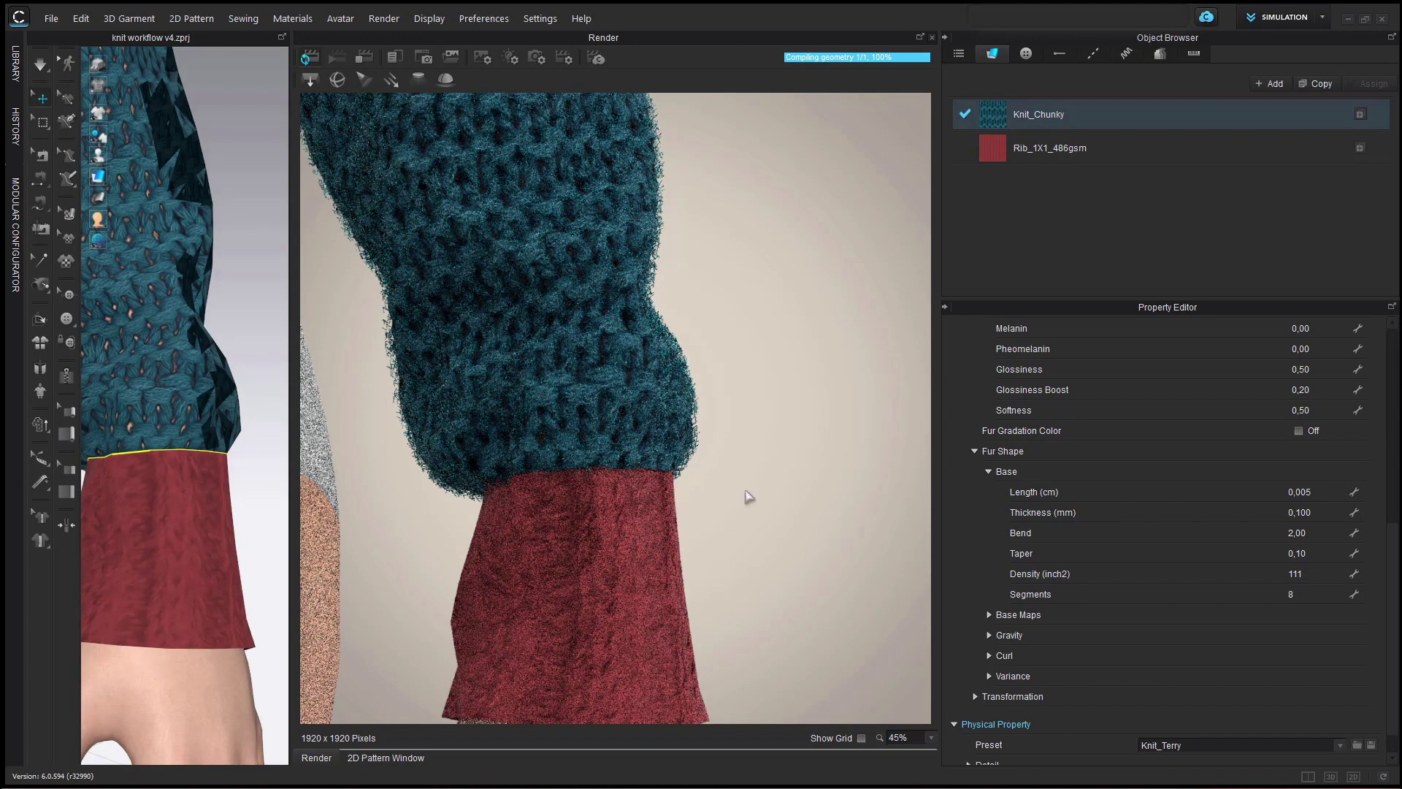
pyautogui.scroll(-2, 743, 455)
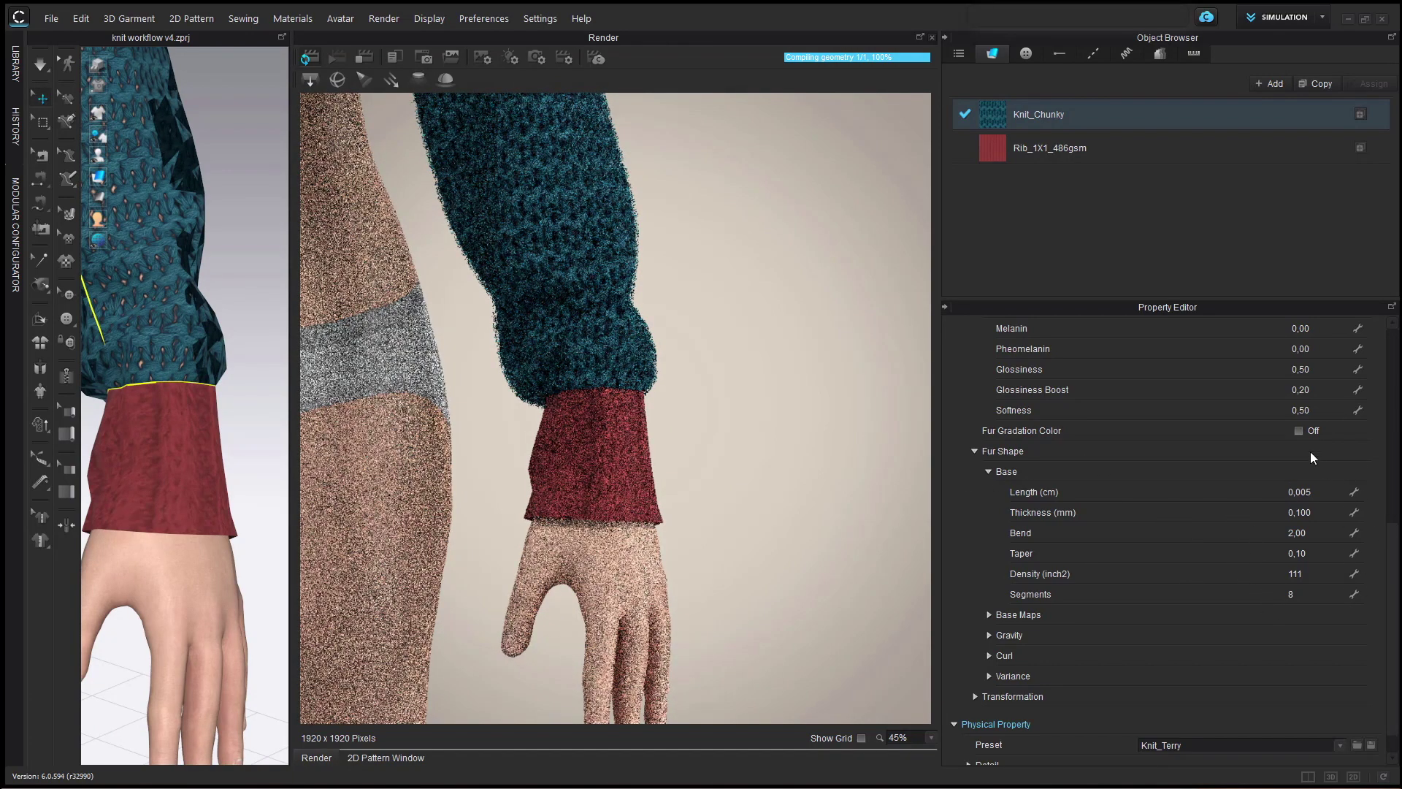
pyautogui.click(990, 635)
pyautogui.scroll(-3, 993, 747)
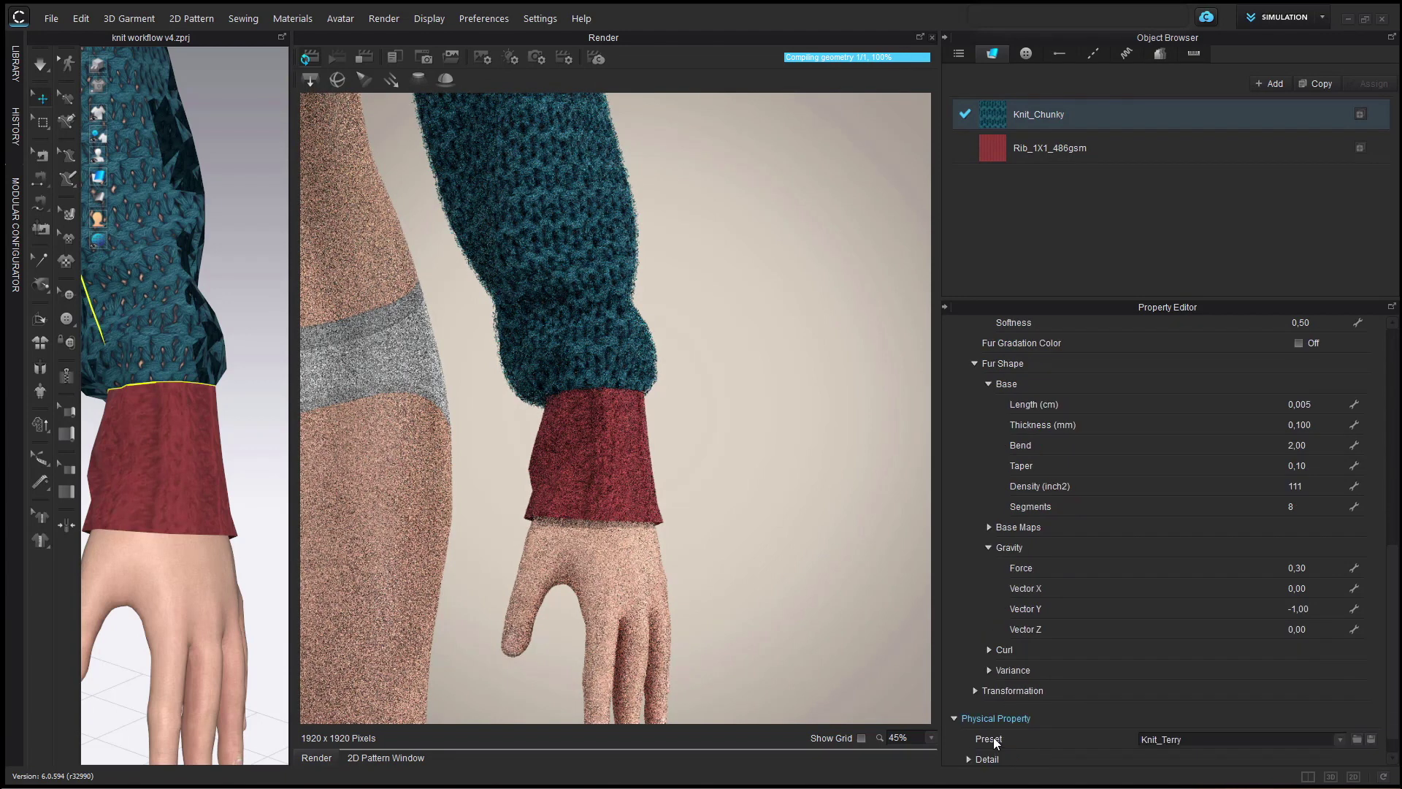
pyautogui.click(988, 669)
pyautogui.scroll(-3, 1022, 659)
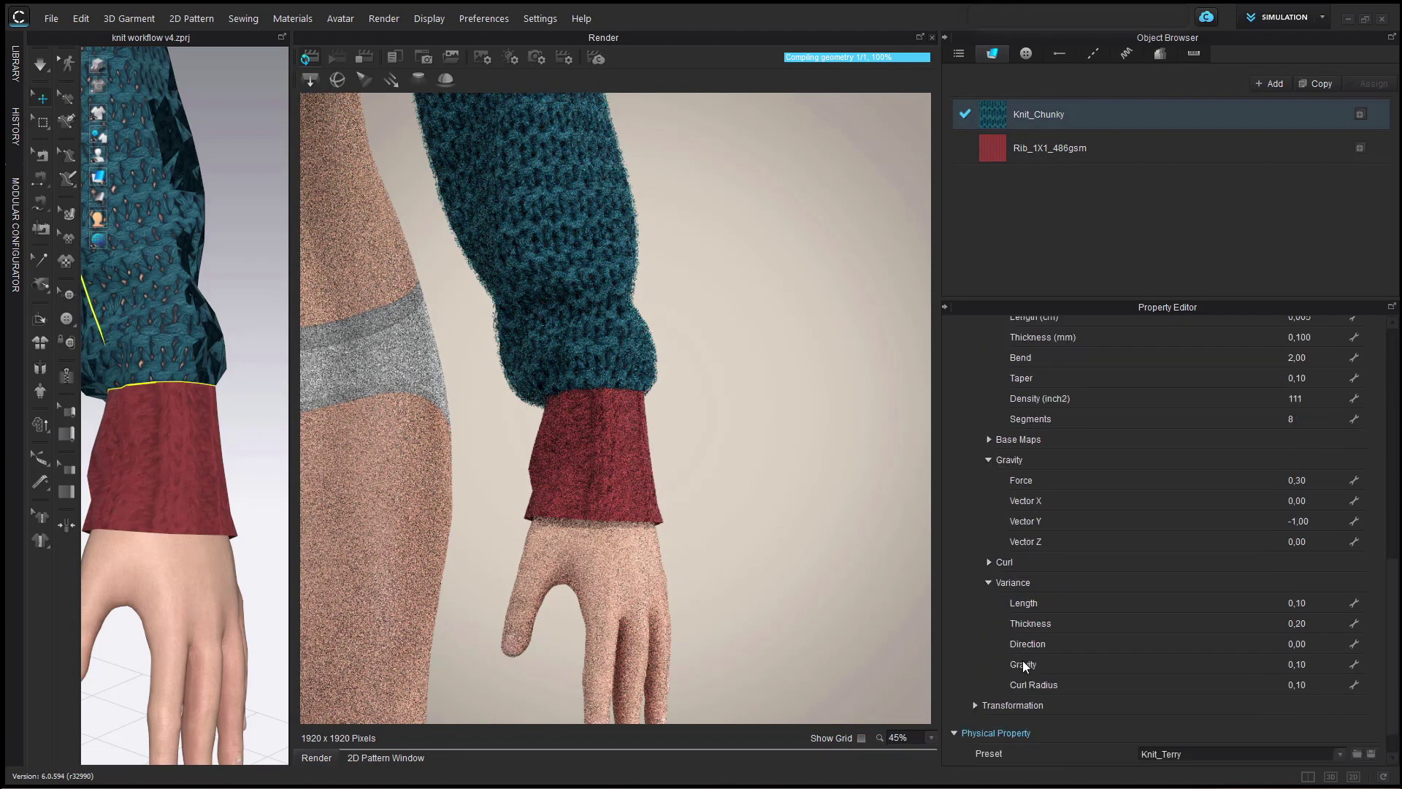
pyautogui.click(988, 582)
pyautogui.click(989, 522)
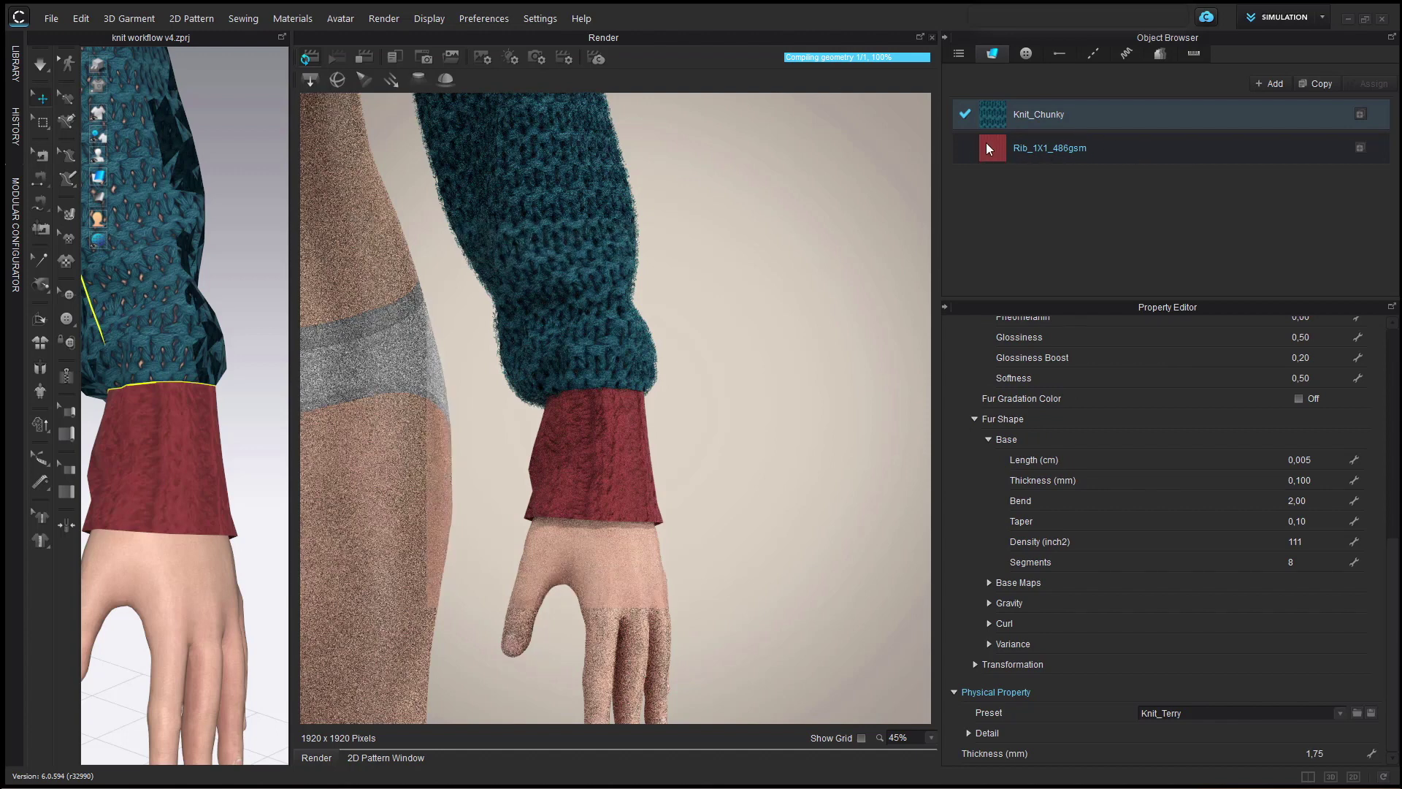
# Change the front material of the Rib_1X1_486gsm fabric to Fur (Render Only) with the Terry Cloth preset.
pyautogui.click(1016, 150)
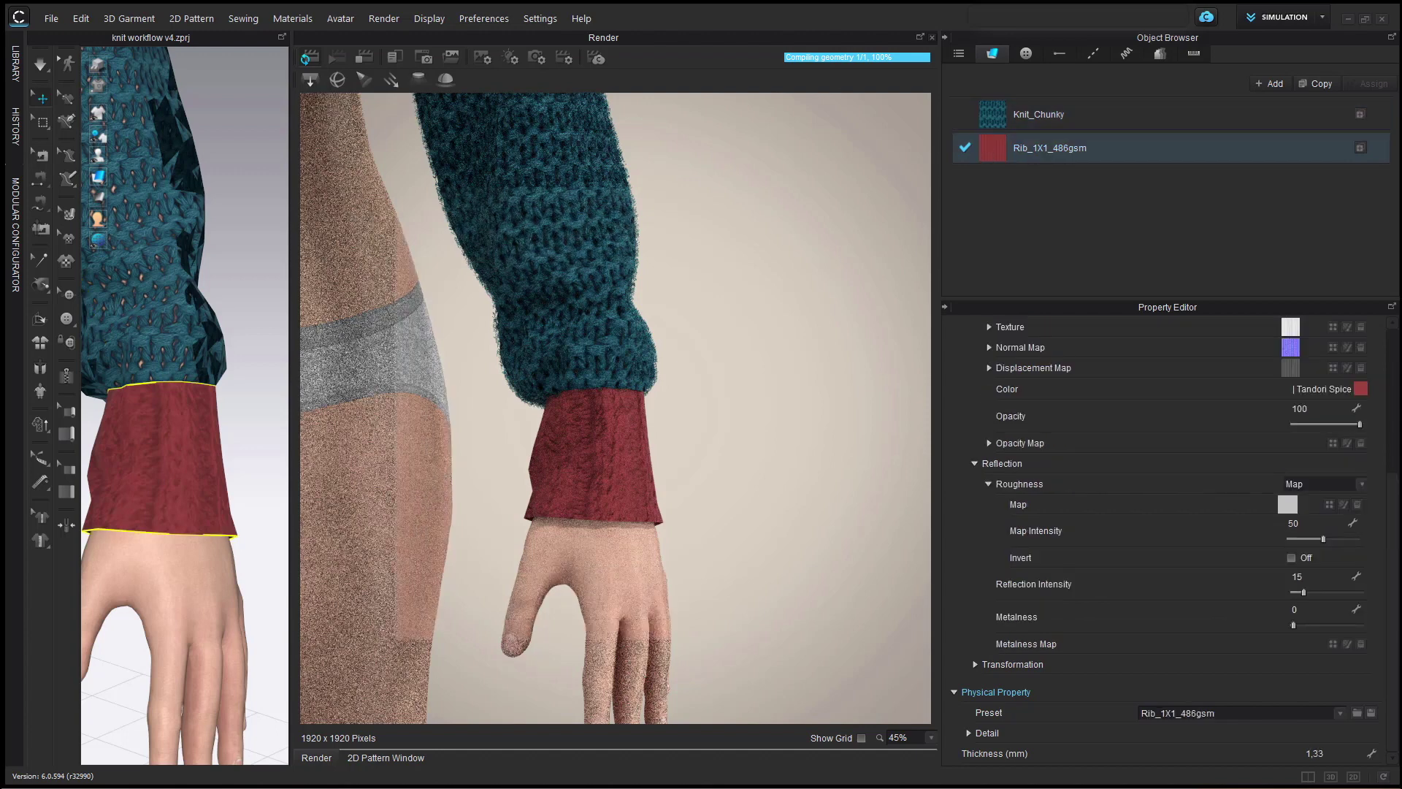
pyautogui.scroll(-2, 1388, 491)
pyautogui.scroll(4, 1388, 446)
pyautogui.click(1369, 403)
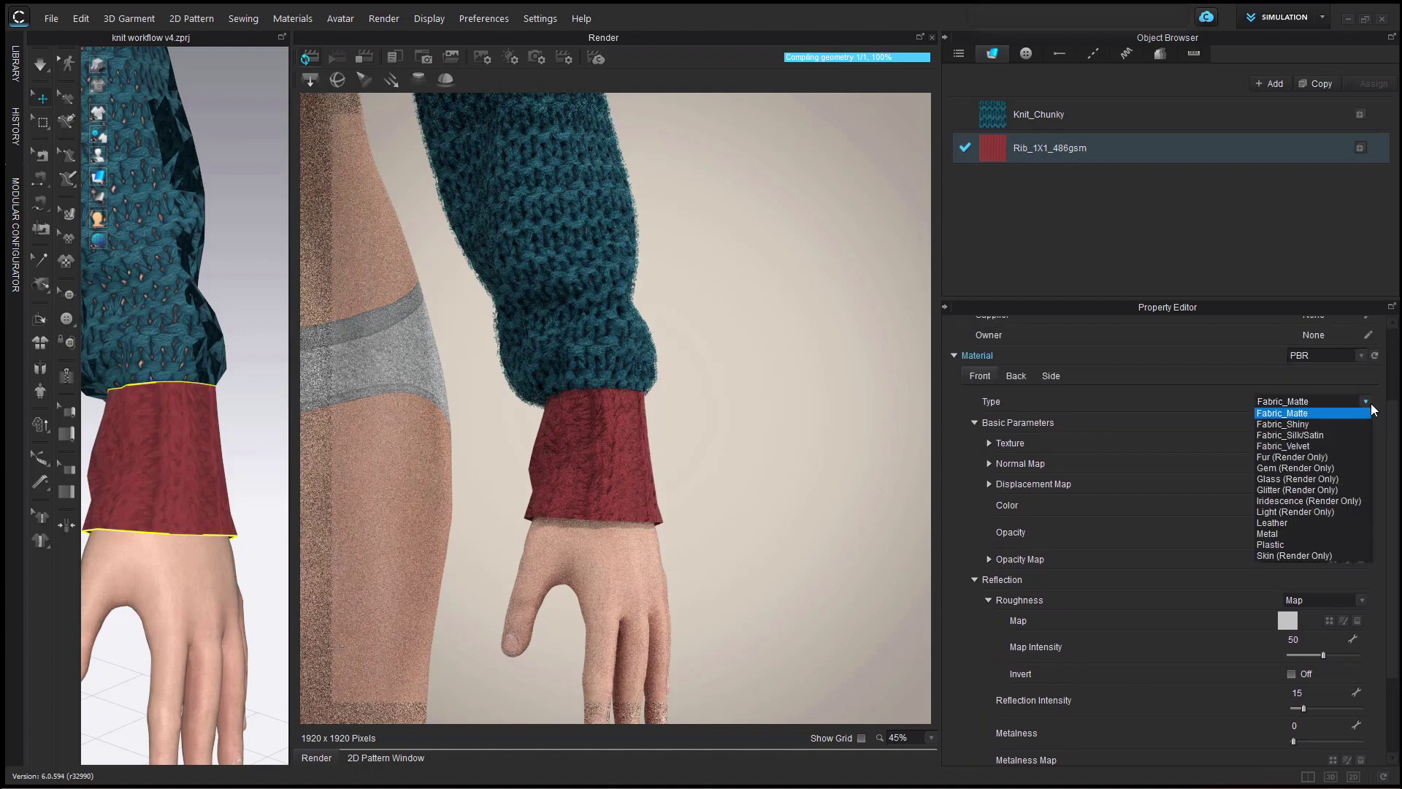
pyautogui.click(1359, 457)
pyautogui.click(1366, 421)
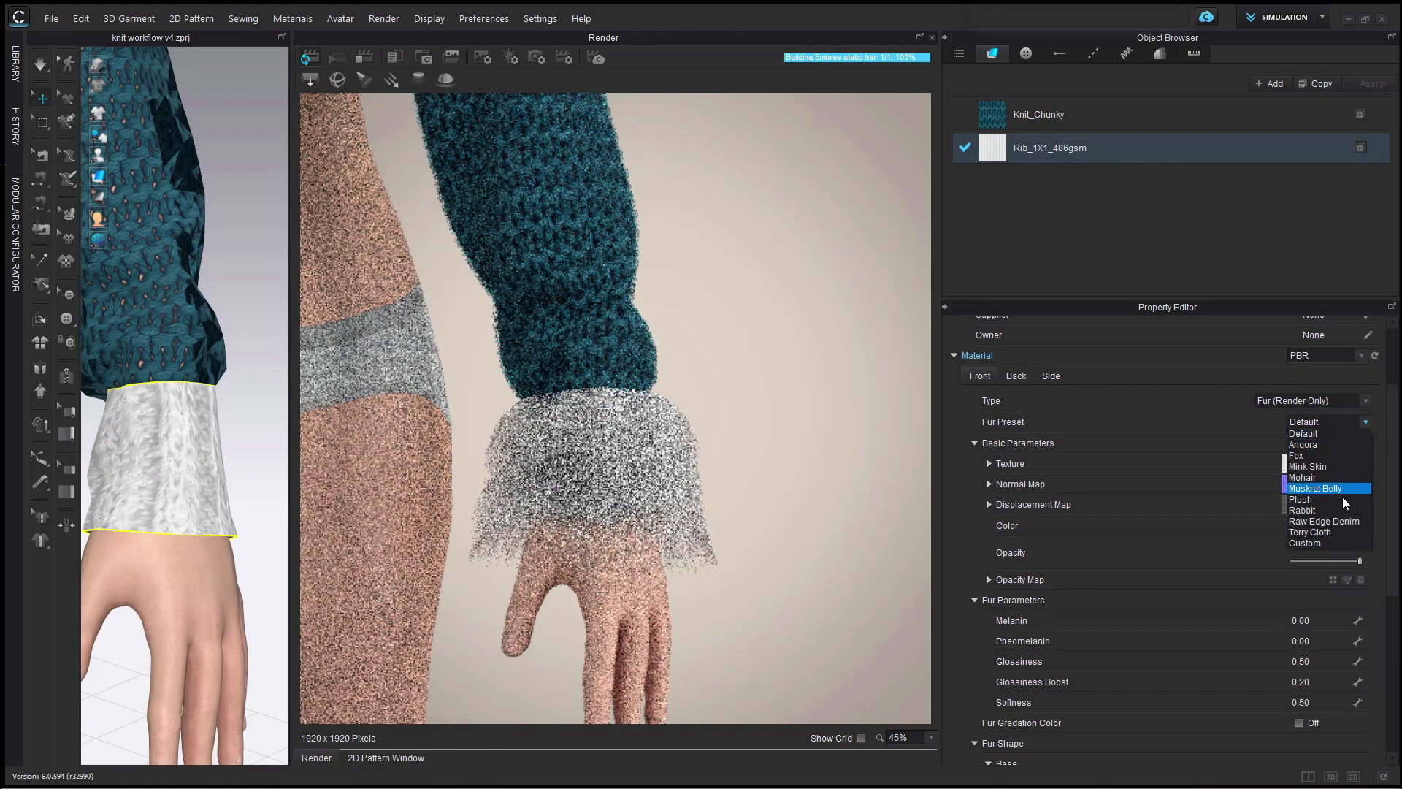
pyautogui.click(1341, 532)
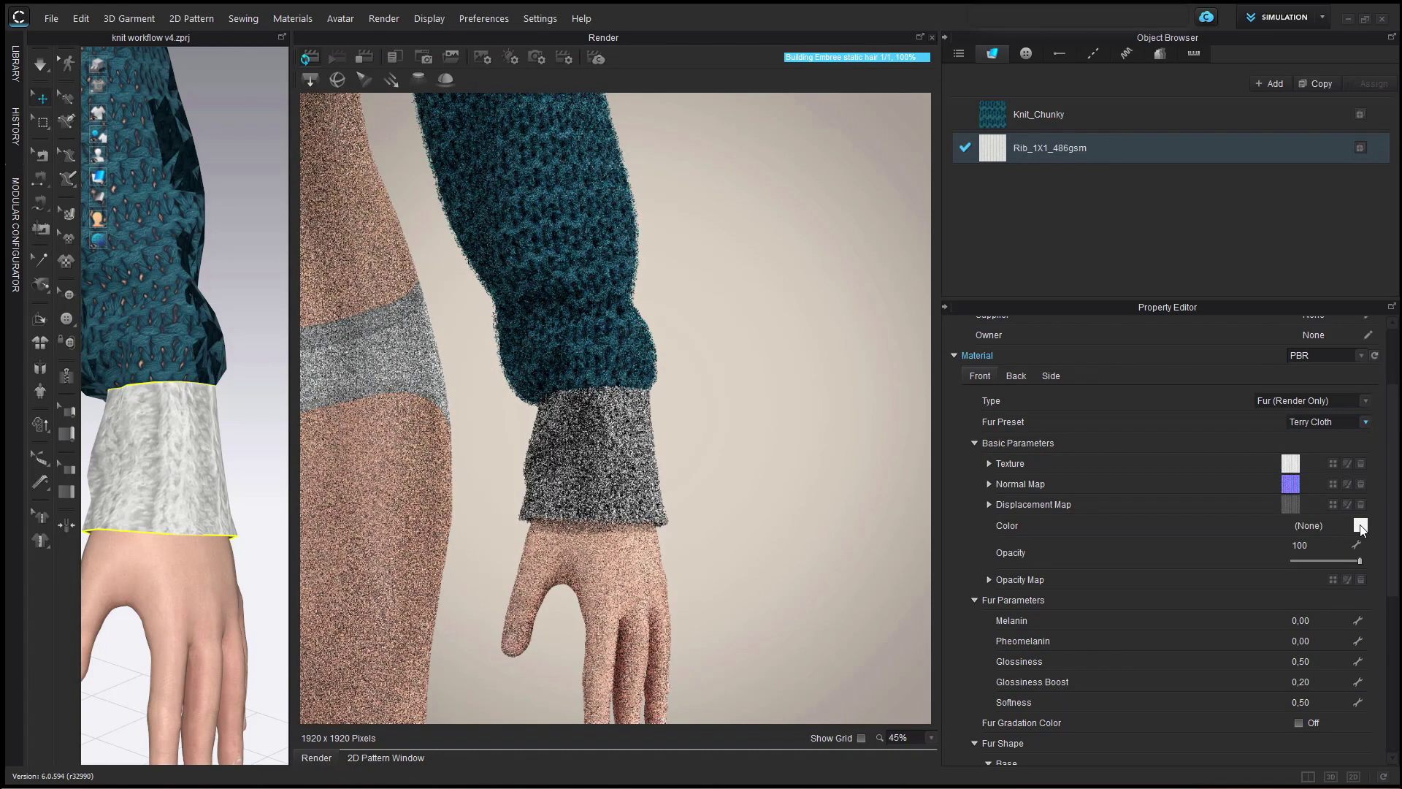
# Color the rib fabric's fur with the dark red swatch from the saved color palette.
pyautogui.click(1360, 527)
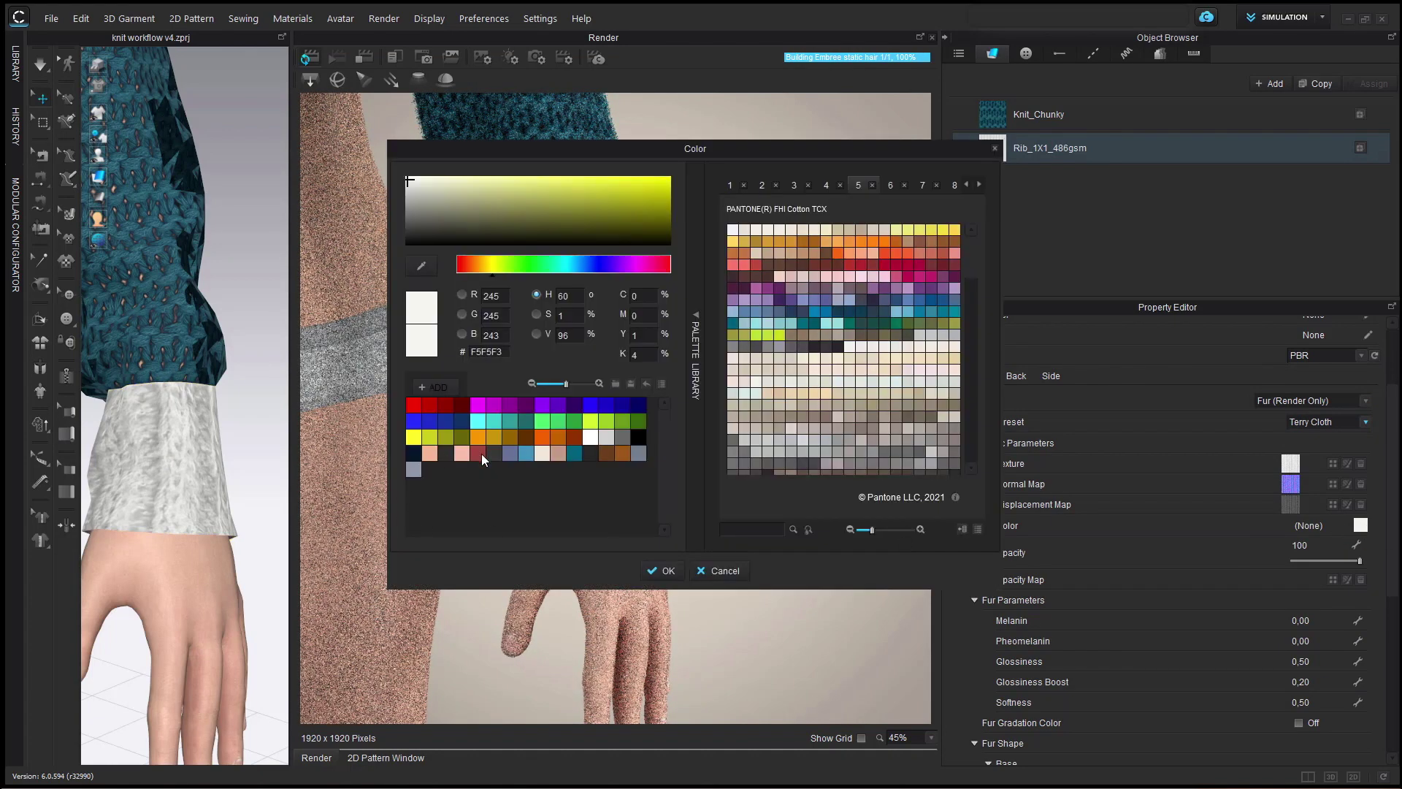
pyautogui.click(478, 453)
pyautogui.click(663, 571)
# Change the base fur length of the Rib_1X1_486gsm fabric.
pyautogui.scroll(-5, 1398, 503)
pyautogui.scroll(-4, 1399, 503)
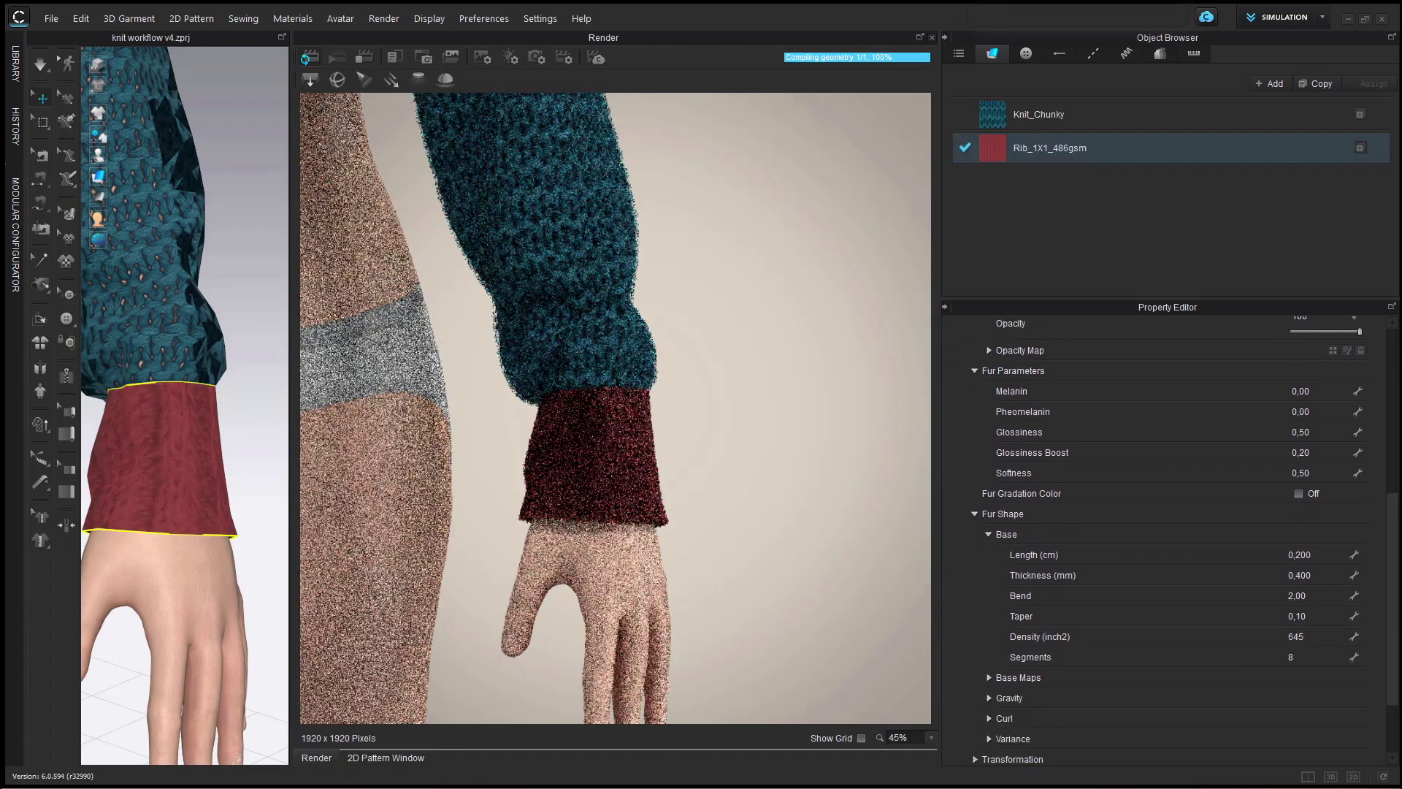
pyautogui.doubleClick(1329, 490)
pyautogui.click(1329, 490)
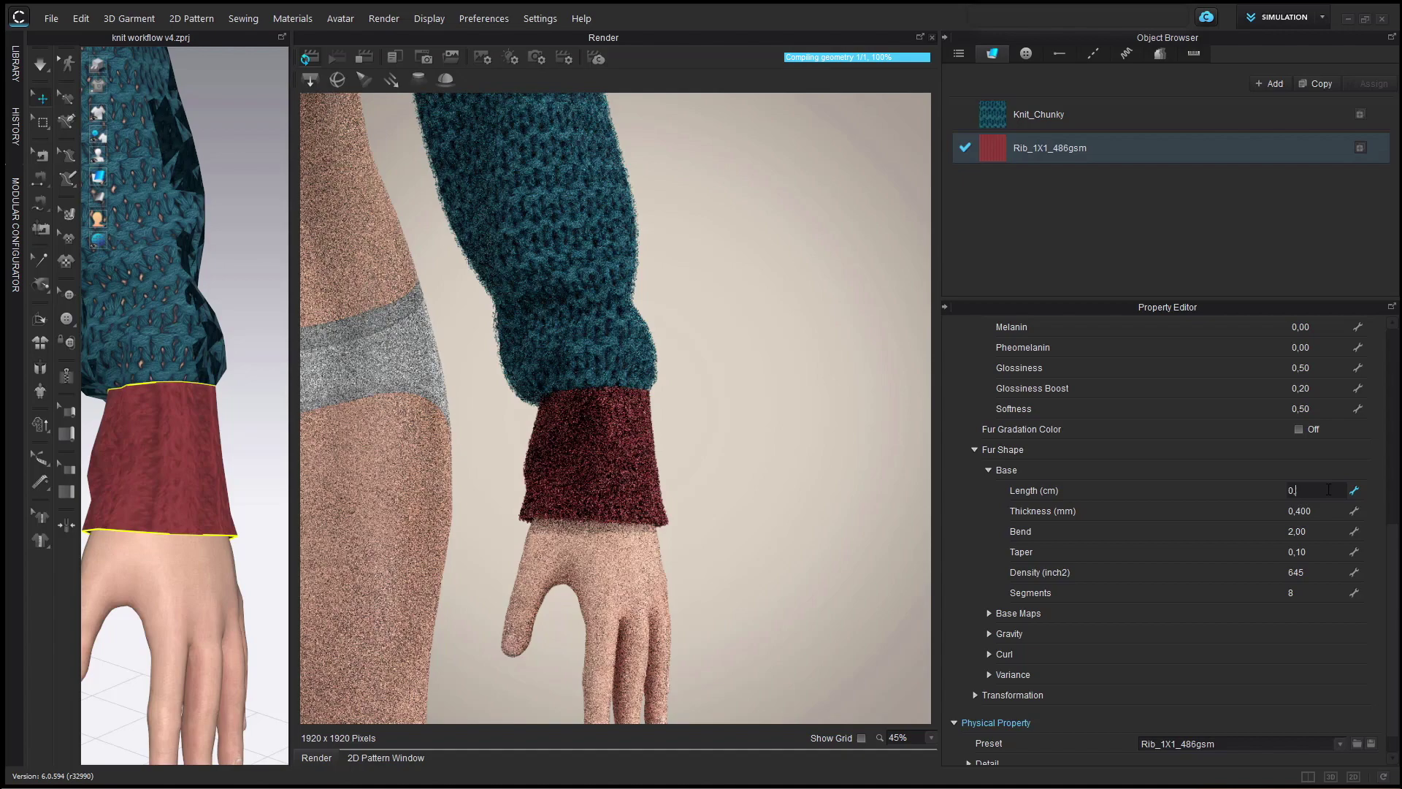
pyautogui.write('5')
pyautogui.press('Return')
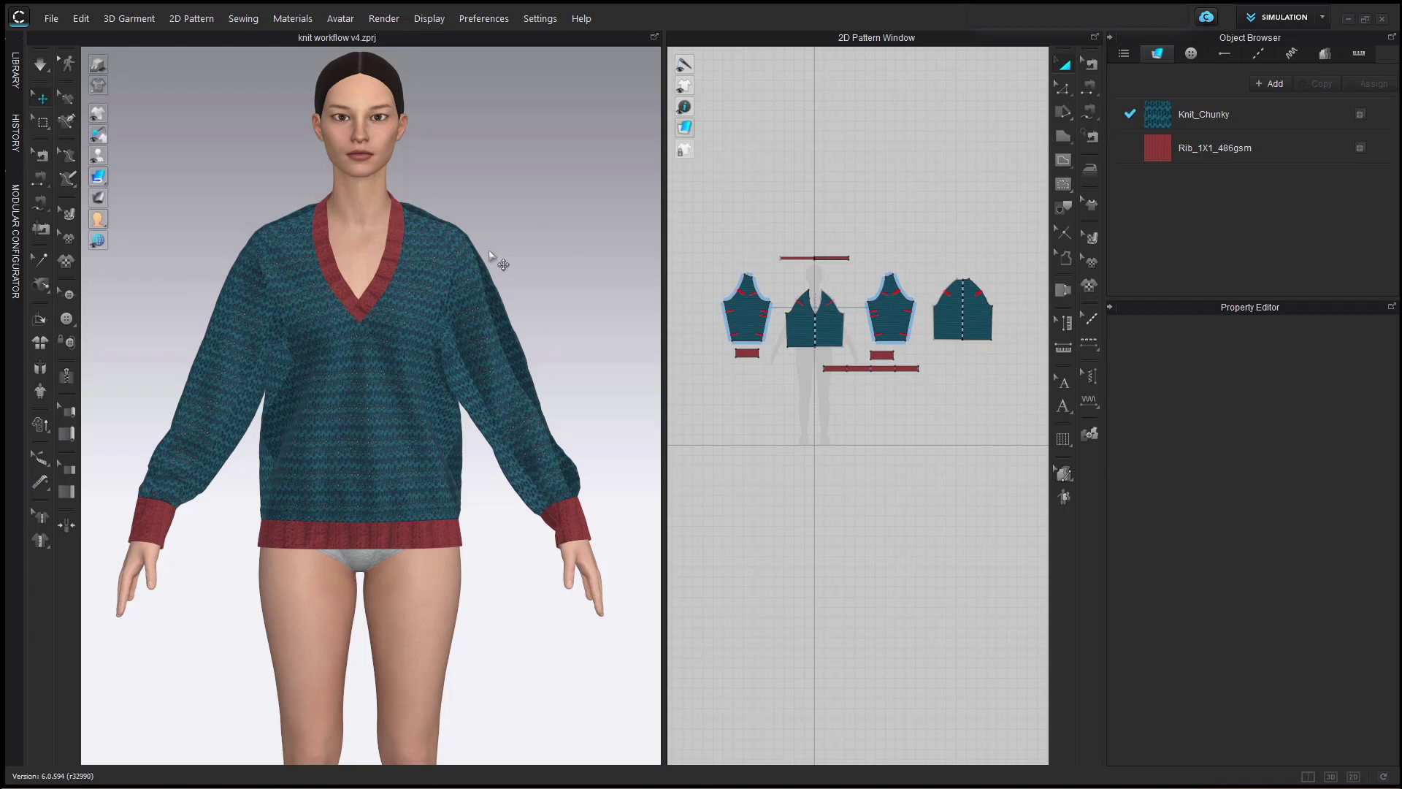
# Turn on high-quality rendering in the 3D view and check the knit and rib surfaces around the cuff and hem.
pyautogui.click(98, 65)
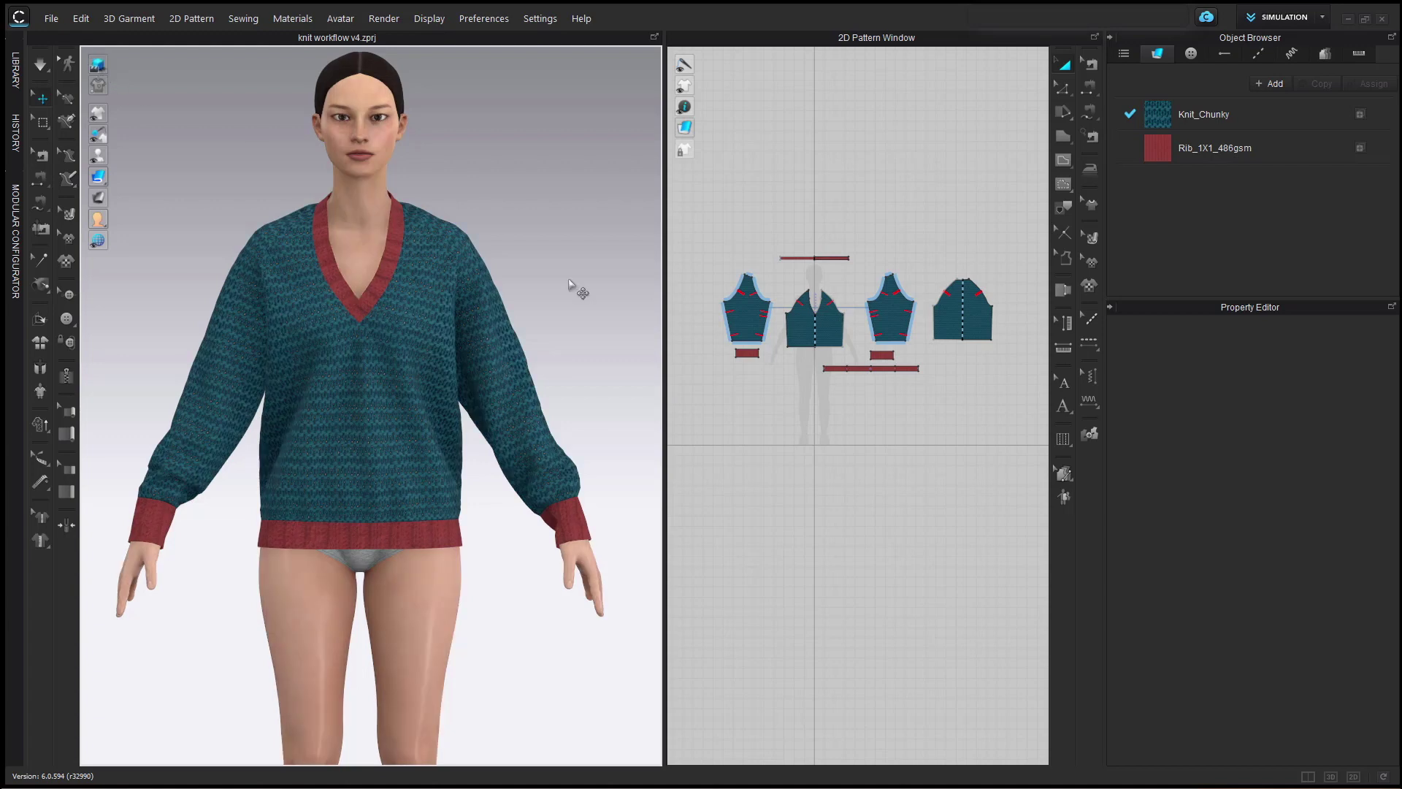
pyautogui.moveTo(451, 348); pyautogui.dragTo(647, 344, button='right')
pyautogui.moveTo(98, 176)
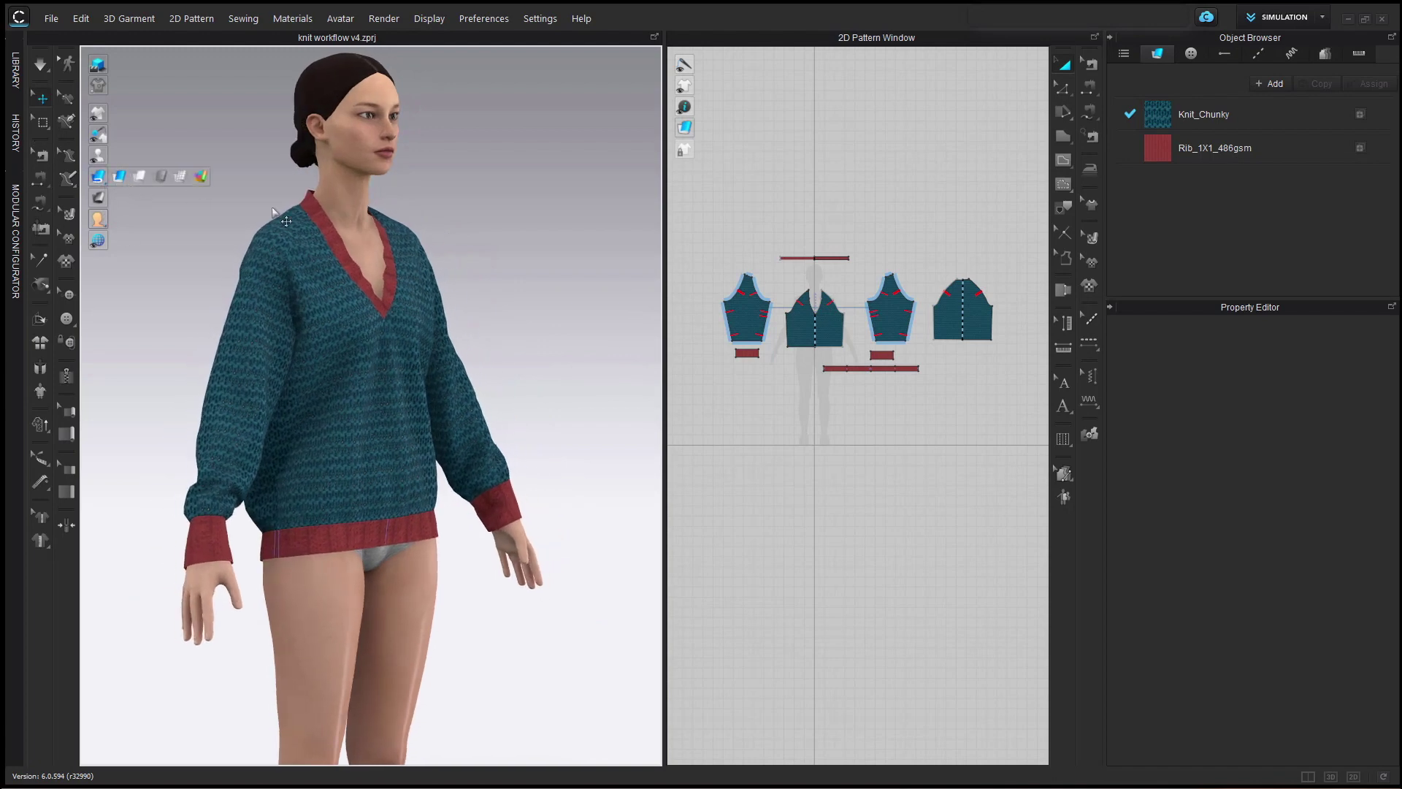
pyautogui.click(99, 178)
pyautogui.moveTo(350, 234); pyautogui.dragTo(467, 278, button='right')
pyautogui.scroll(10, 468, 277)
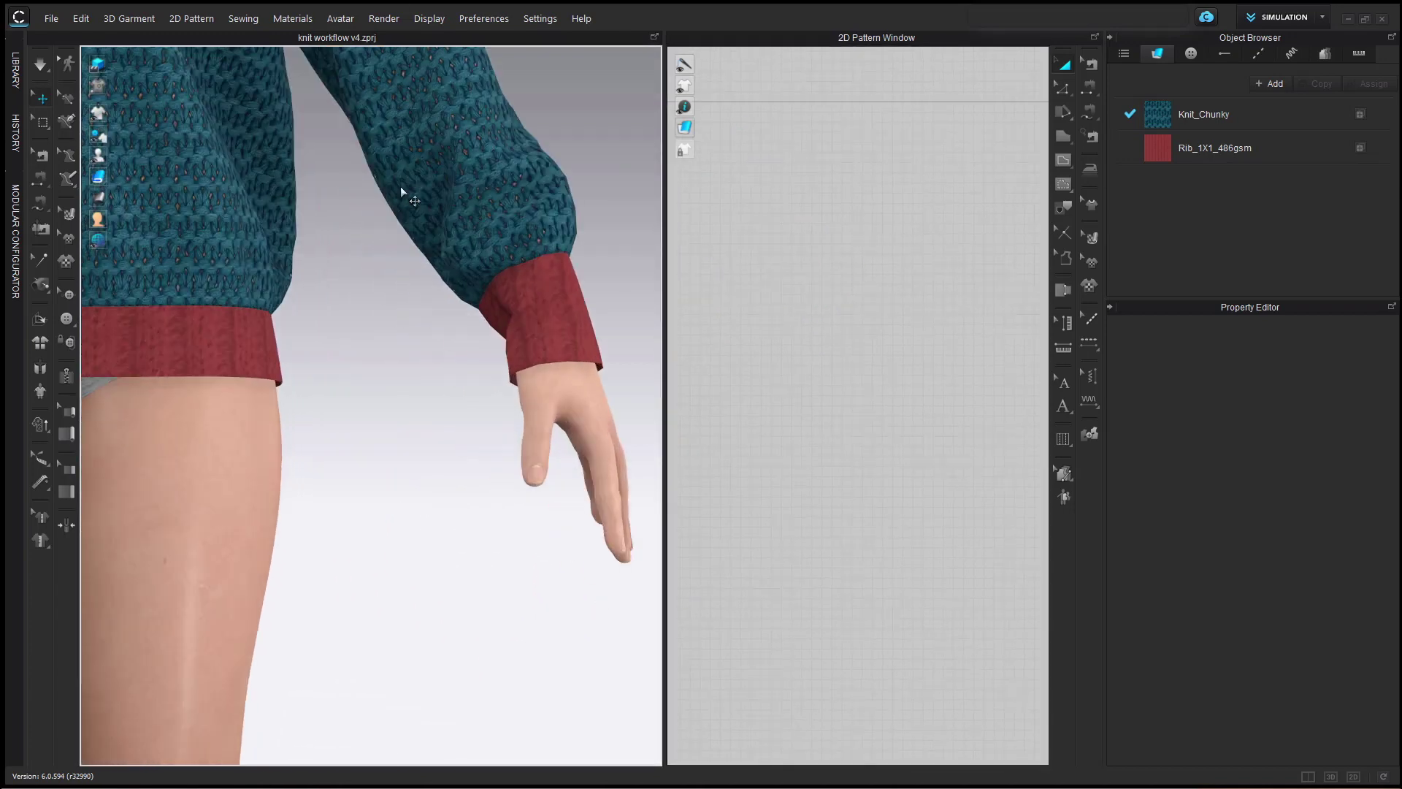
pyautogui.moveTo(335, 150); pyautogui.dragTo(312, 173, button='right')
pyautogui.scroll(-5, 312, 173)
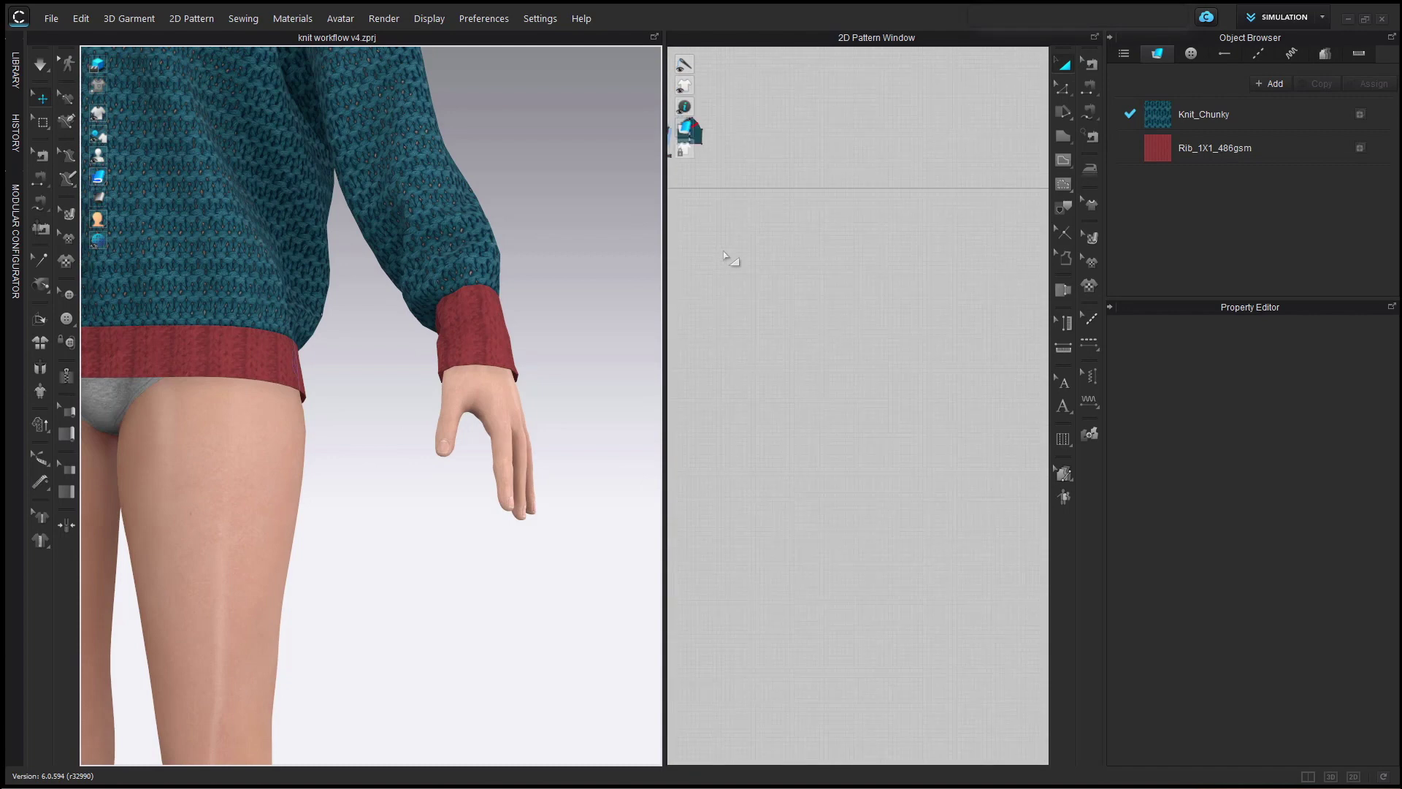
pyautogui.scroll(-5, 770, 284)
pyautogui.scroll(-2, 357, 322)
pyautogui.scroll(-4, 357, 322)
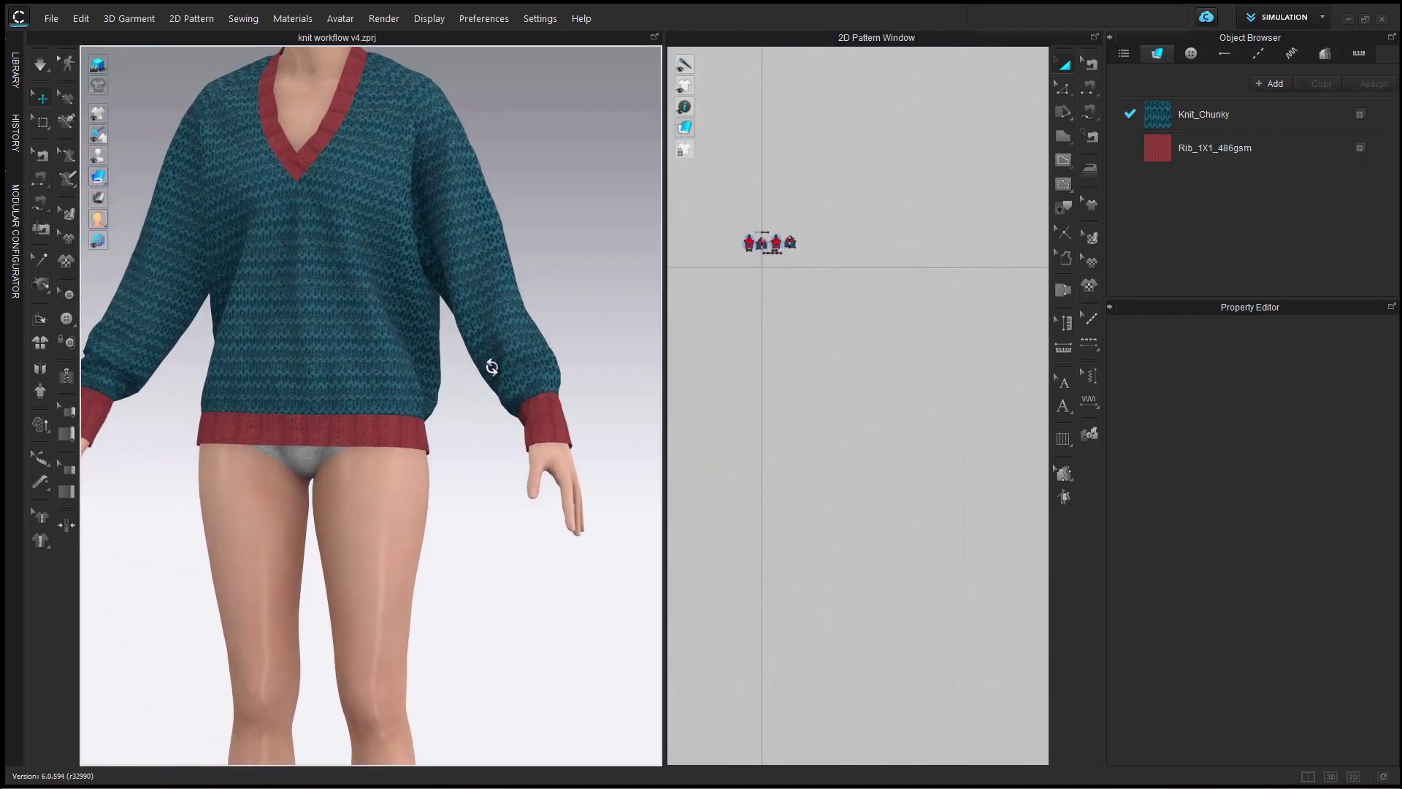
# Set the additional rendering thickness of all sweater pattern pieces to 3 mm.
pyautogui.scroll(3, 738, 228)
pyautogui.scroll(3, 740, 229)
pyautogui.moveTo(720, 232); pyautogui.dragTo(1021, 381)
pyautogui.click(1346, 555)
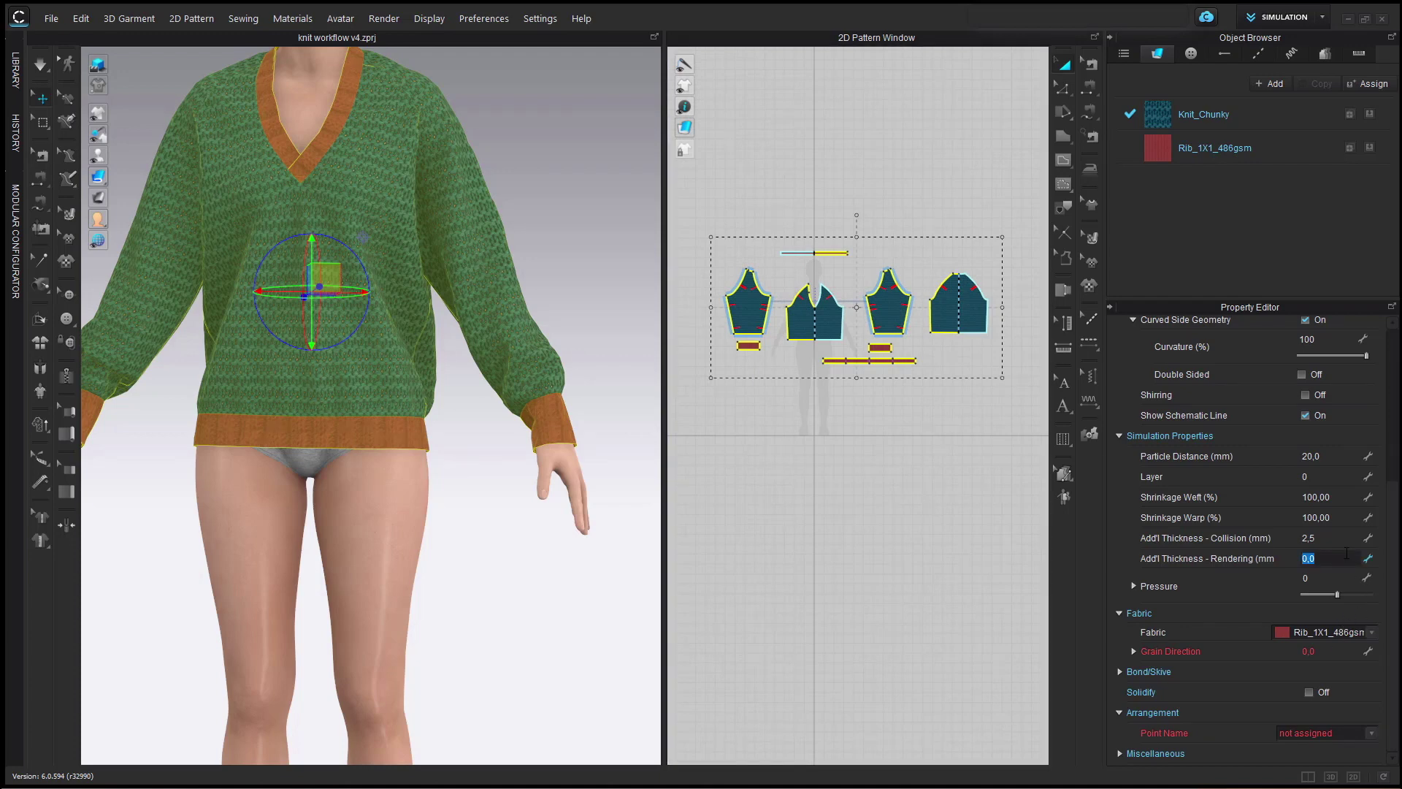
pyautogui.write('3')
pyautogui.press('Return')
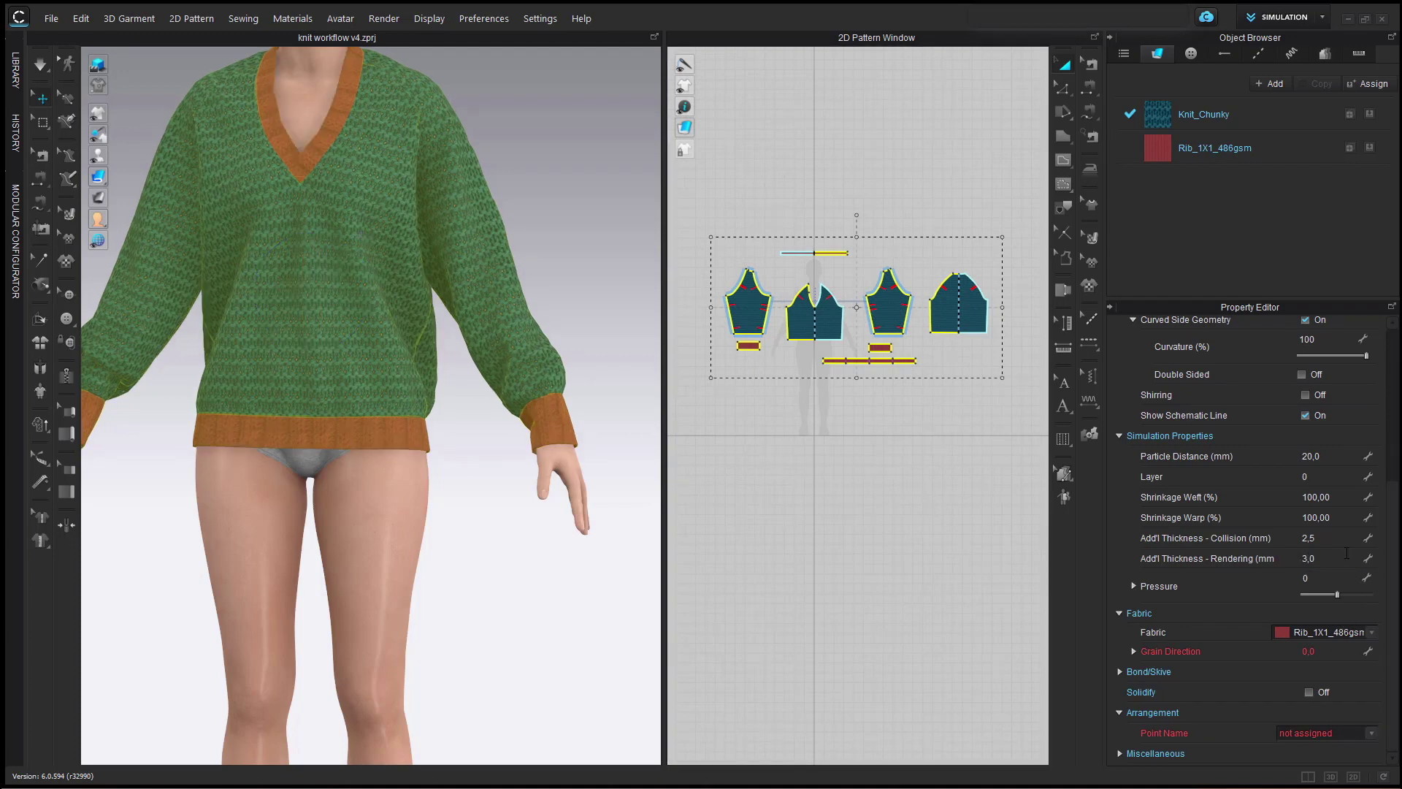
# Examine the thickness of the sweater's neckline, cuffs and hem in the 3D view.
pyautogui.click(585, 218)
pyautogui.moveTo(585, 218); pyautogui.dragTo(621, 302, button='right')
pyautogui.scroll(2, 622, 302)
pyautogui.moveTo(506, 143); pyautogui.dragTo(555, 183, button='middle')
pyautogui.moveTo(454, 141); pyautogui.dragTo(582, 223, button='right')
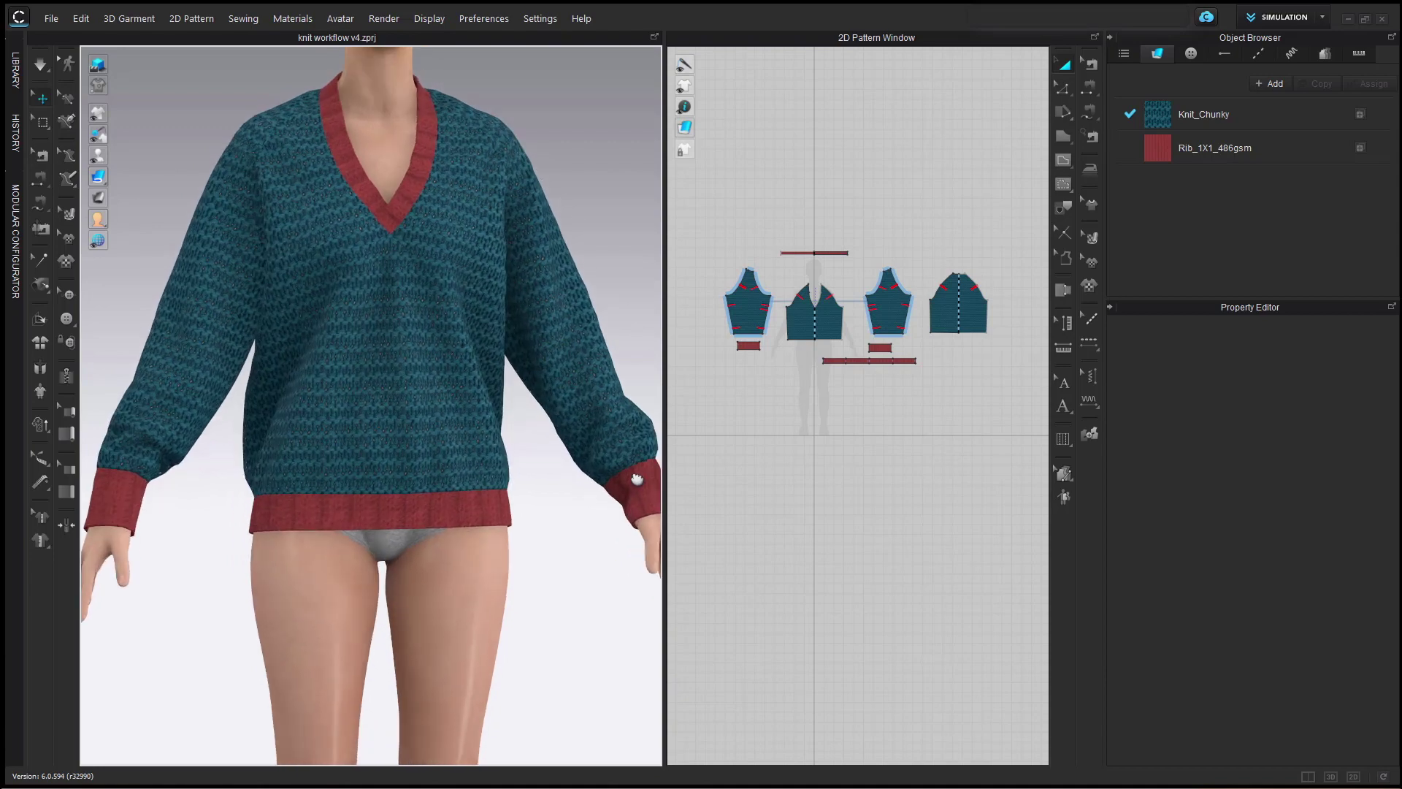
pyautogui.scroll(2, 643, 486)
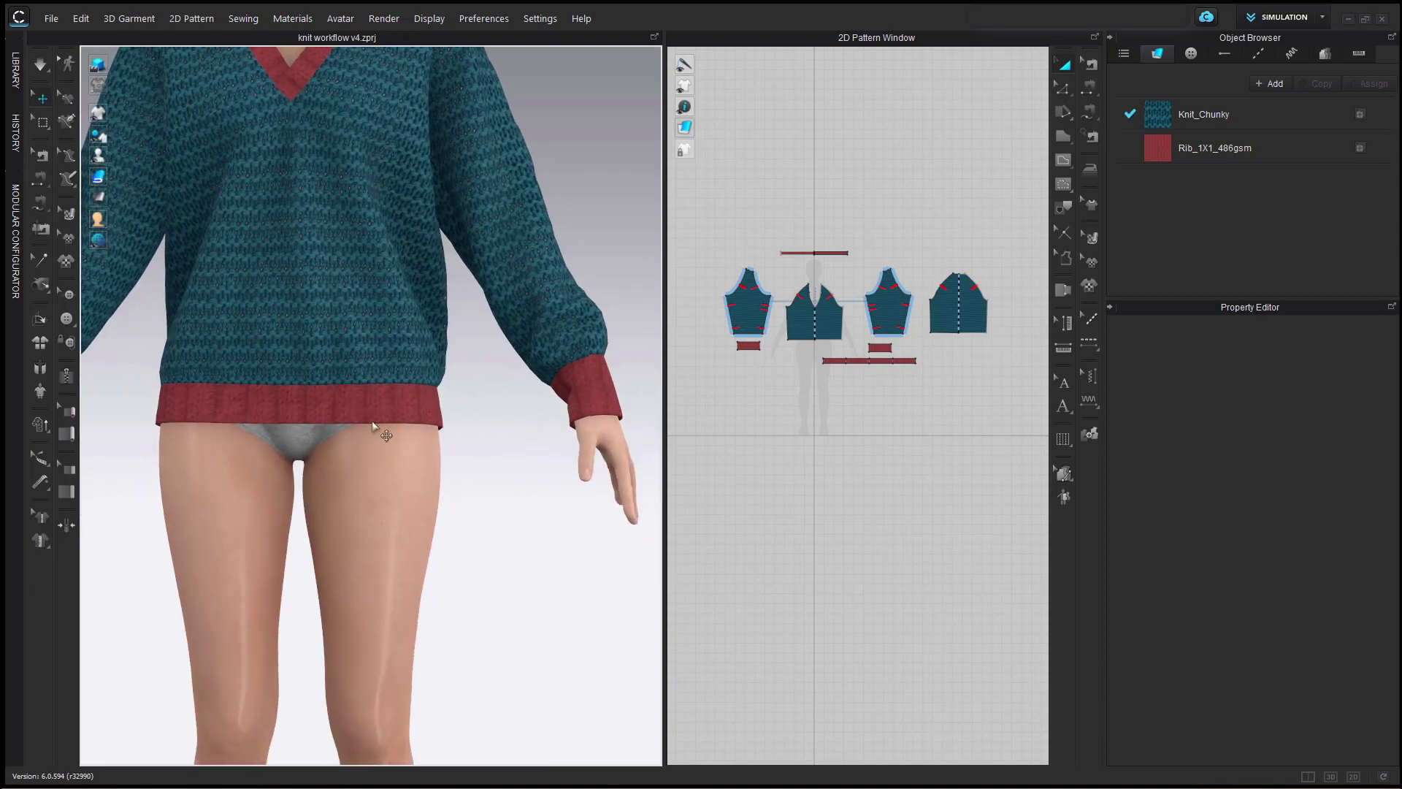
pyautogui.press('2')
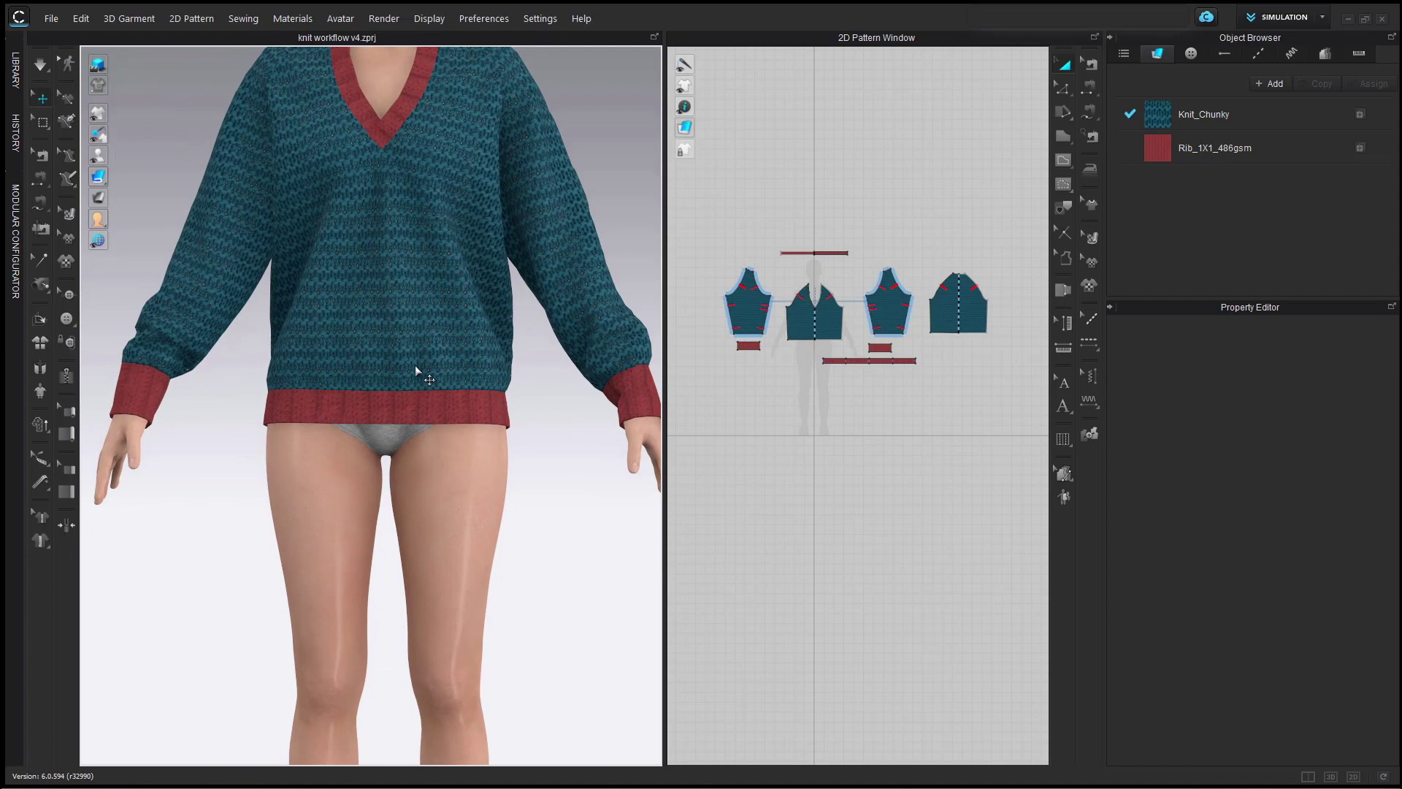
pyautogui.scroll(-3, 504, 295)
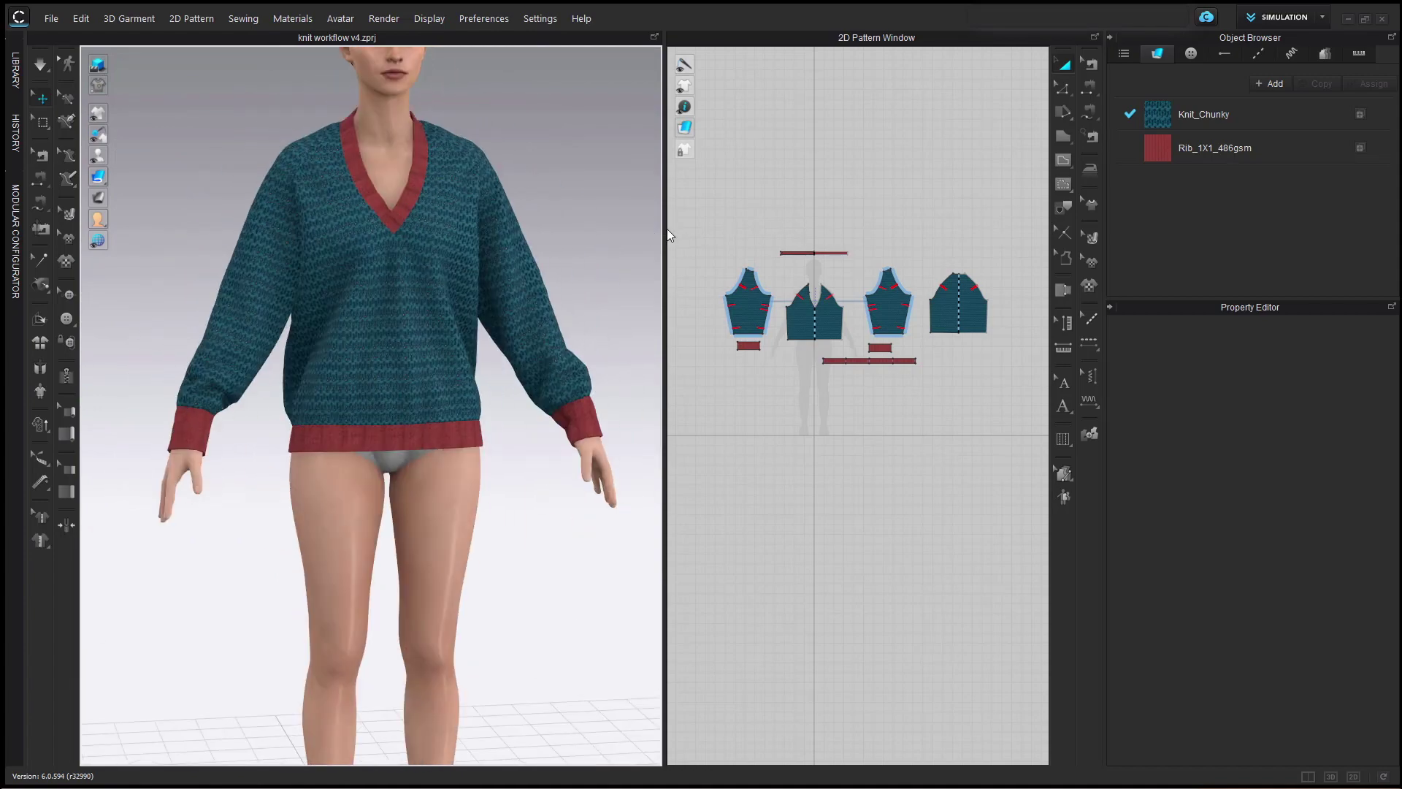
# Set the particle distance of all sweater pattern pieces to 10 mm and simulate the garment.
pyautogui.moveTo(664, 229); pyautogui.dragTo(593, 219)
pyautogui.moveTo(655, 178); pyautogui.dragTo(978, 382)
pyautogui.click(1328, 456)
pyautogui.press('BackSpace')
pyautogui.press('Return')
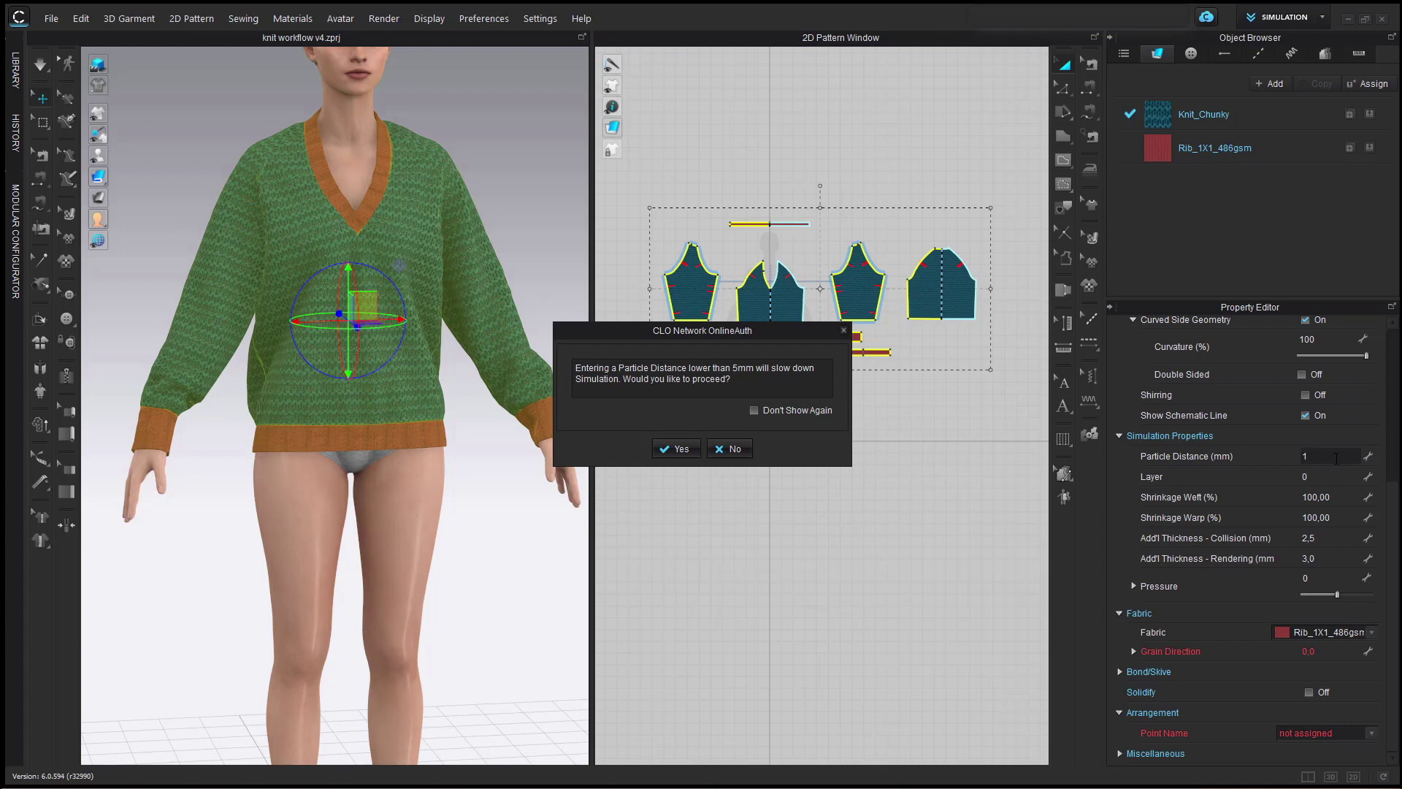
pyautogui.press('Return')
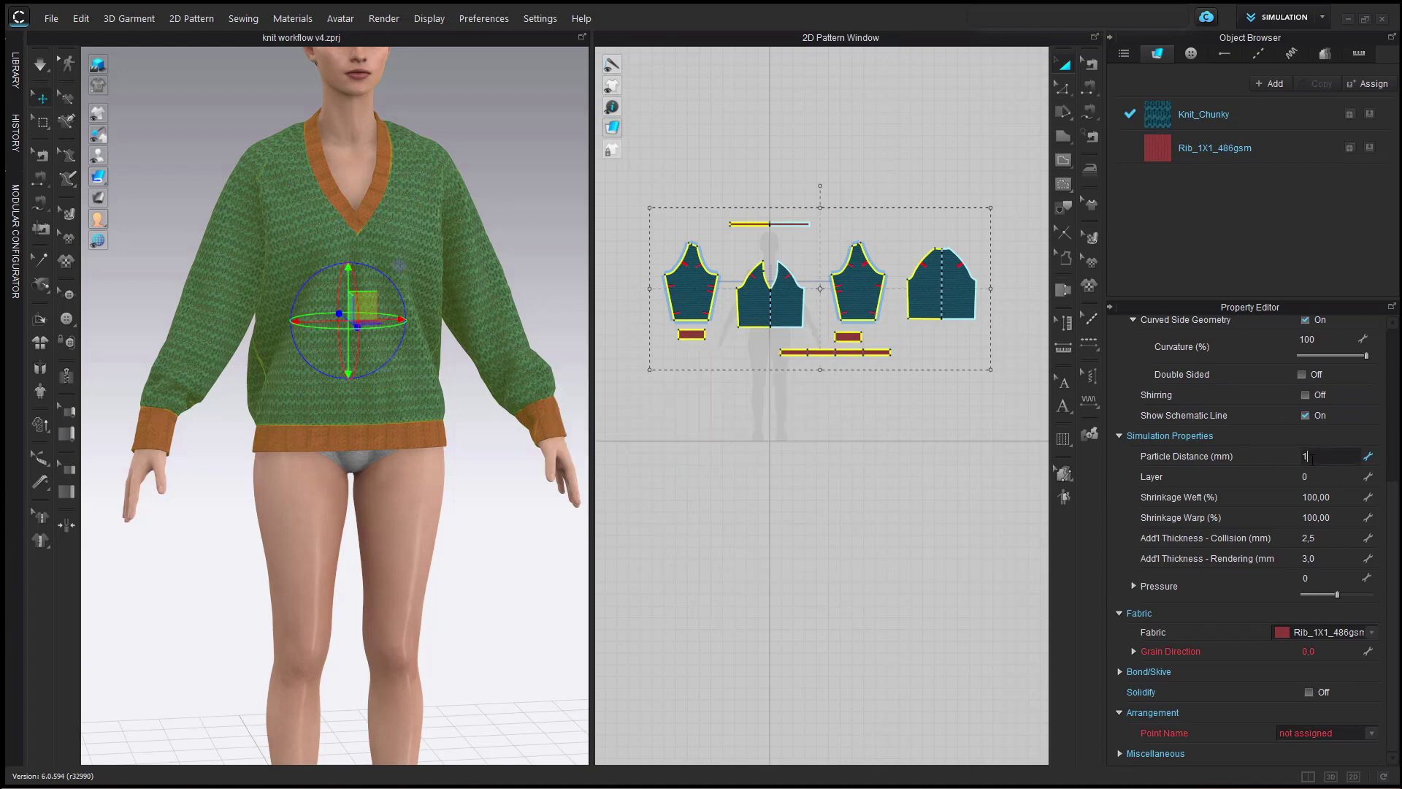
pyautogui.press('Return')
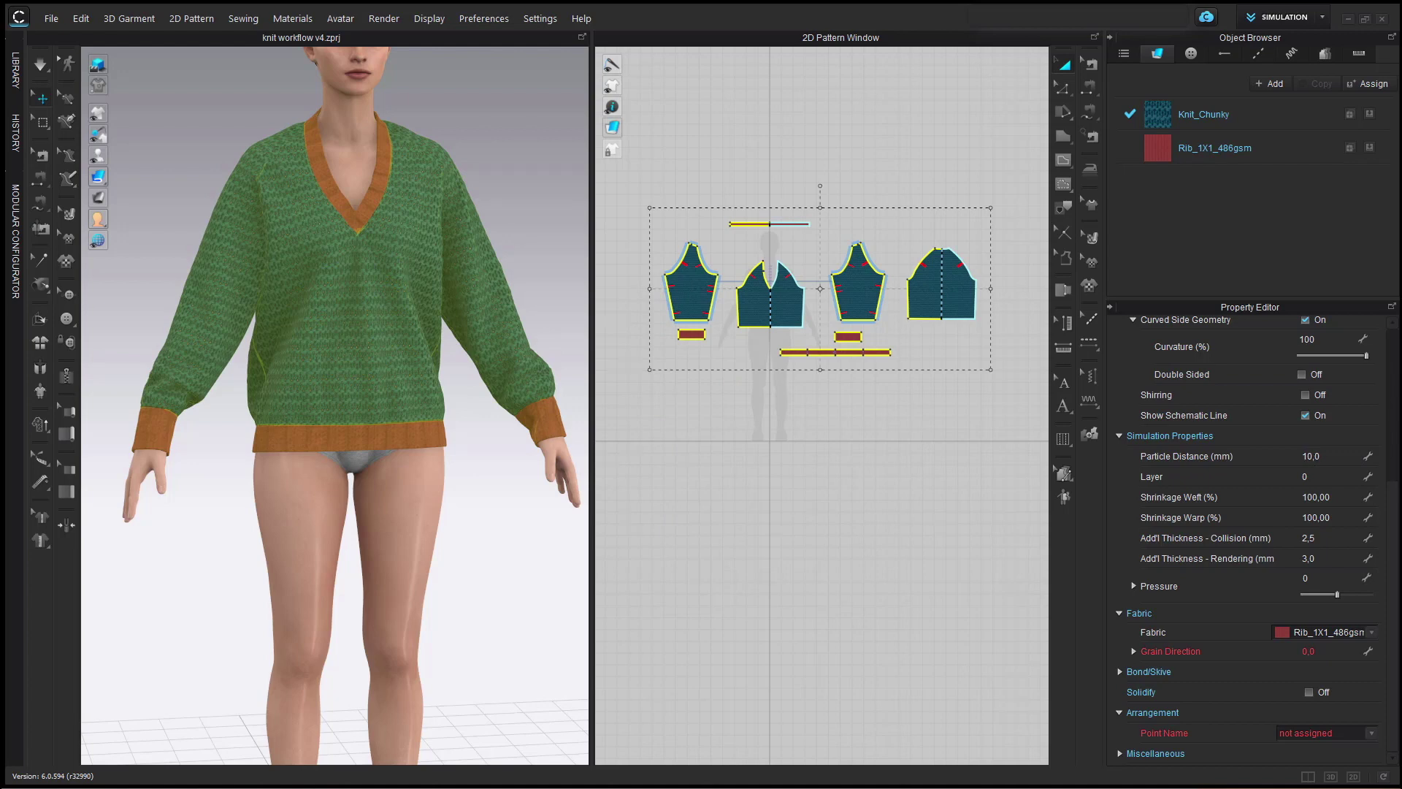
pyautogui.click(777, 460)
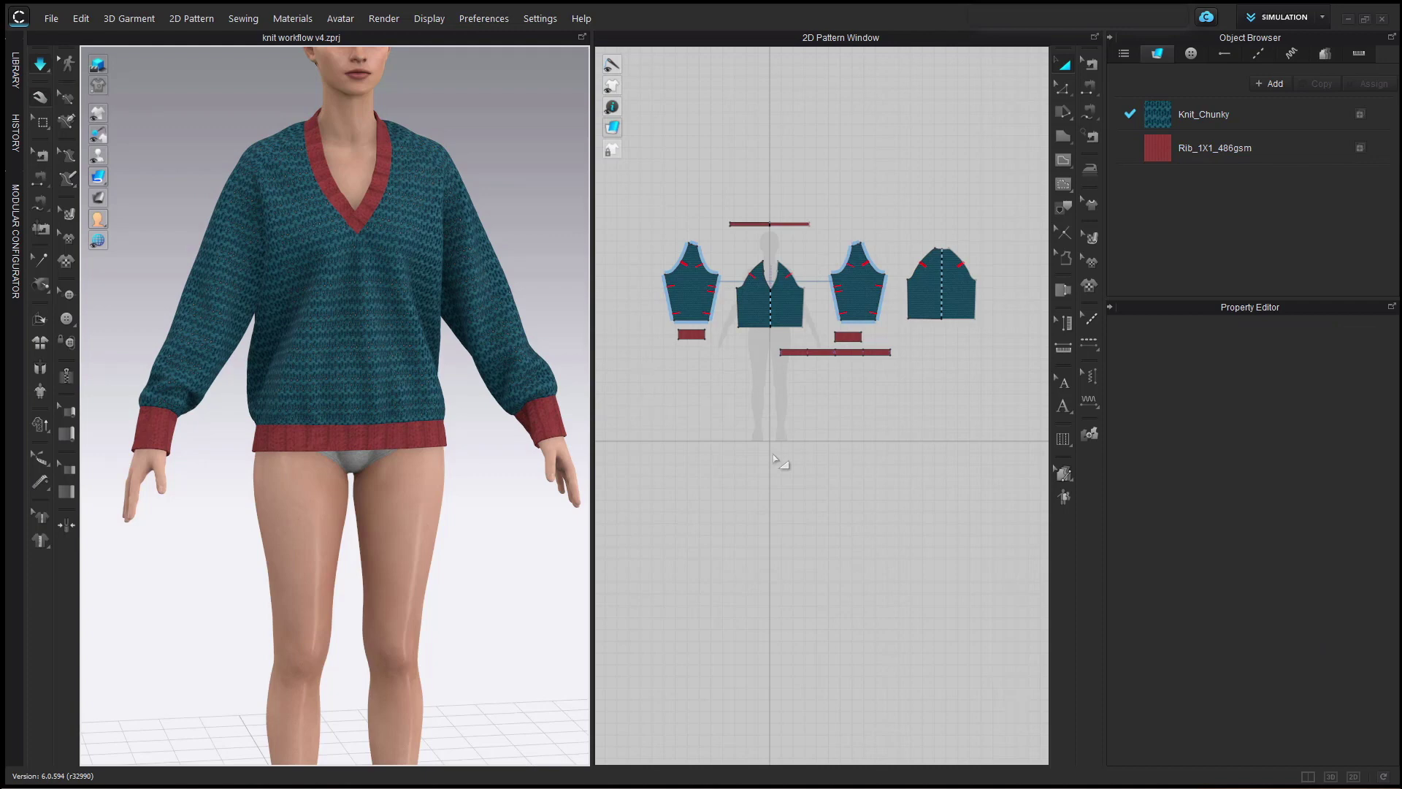
pyautogui.scroll(2, 382, 344)
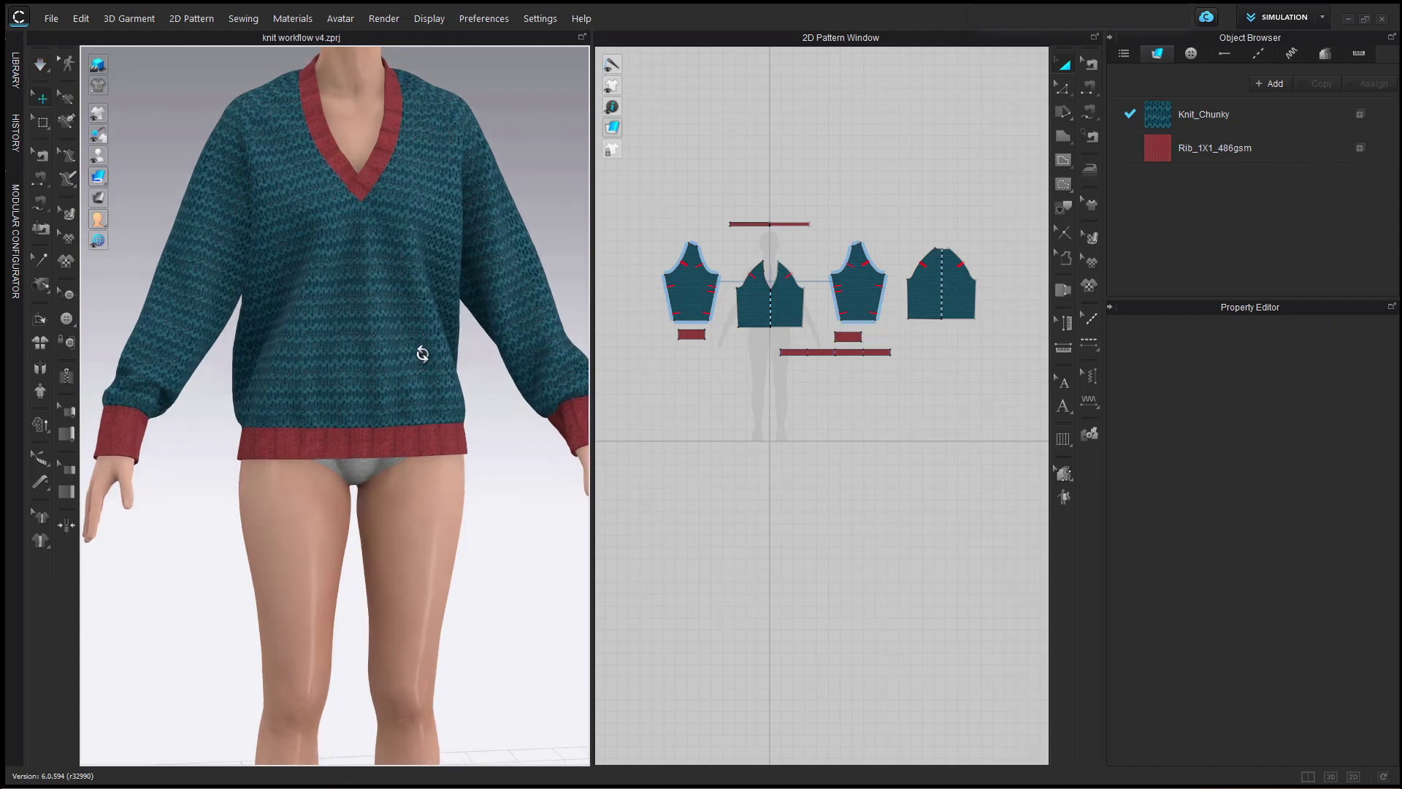
# Examine the hem rib on the avatar and the points along its edges in the 2D pattern.
pyautogui.click(424, 384)
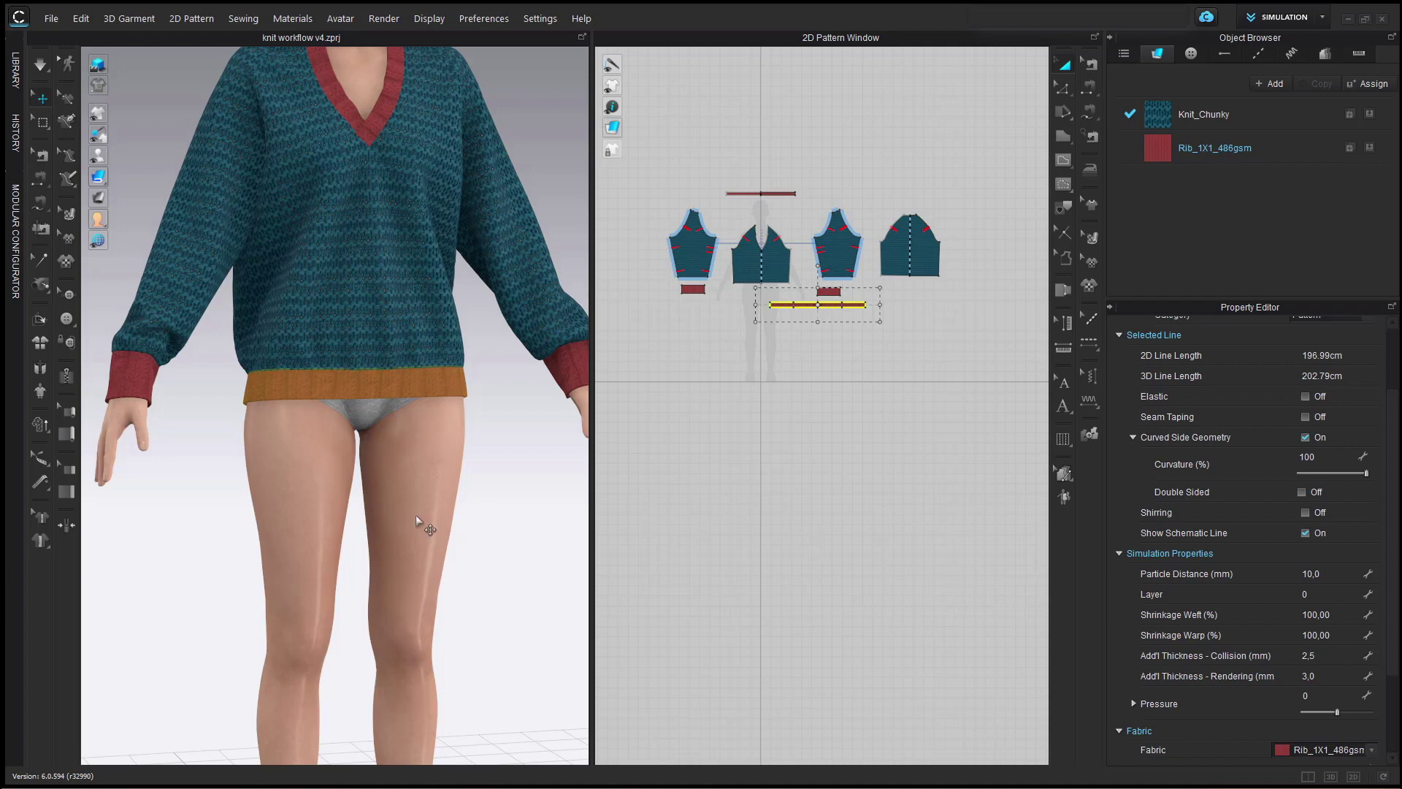
pyautogui.moveTo(465, 425); pyautogui.dragTo(397, 424, button='right')
pyautogui.scroll(5, 454, 448)
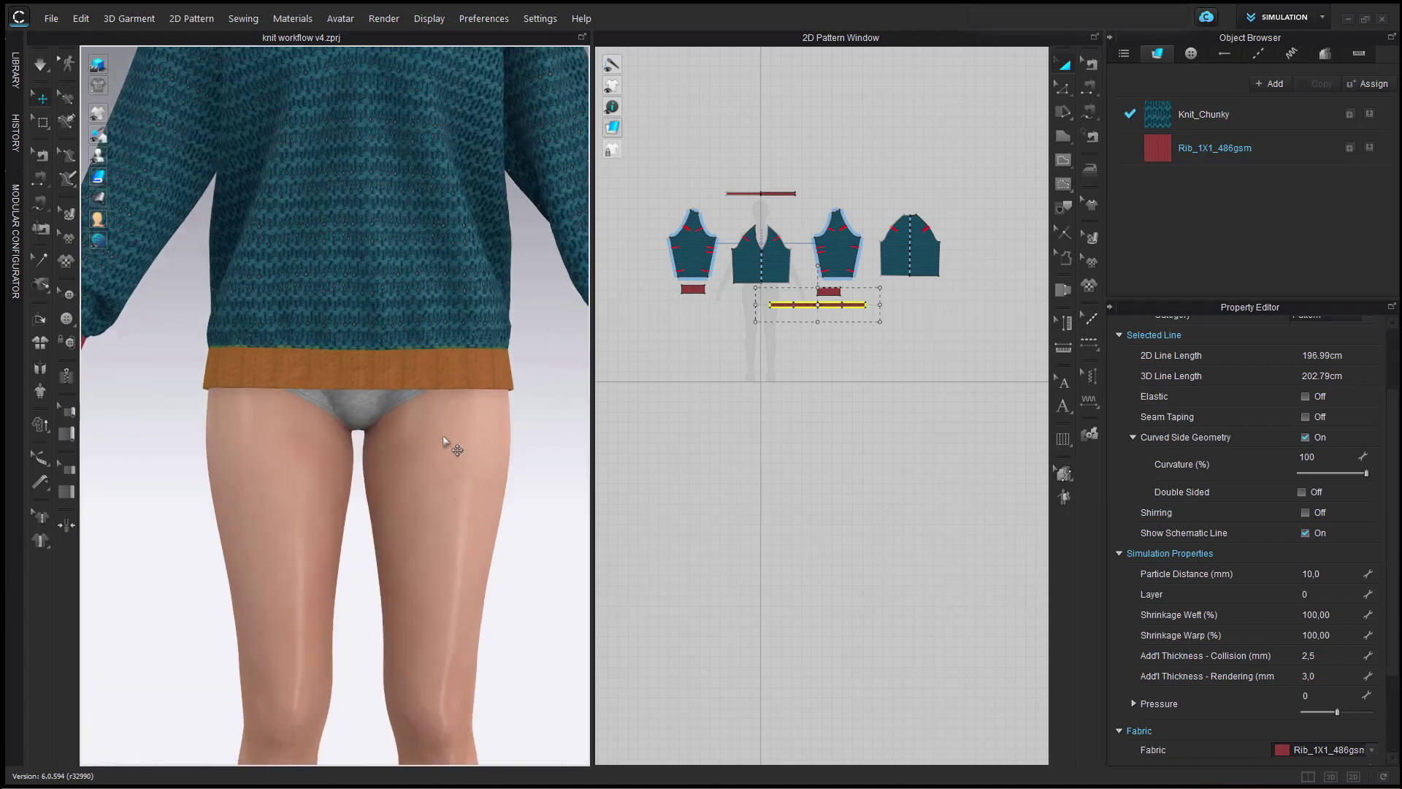
pyautogui.click(795, 349)
pyautogui.scroll(4, 823, 338)
pyautogui.scroll(2, 958, 219)
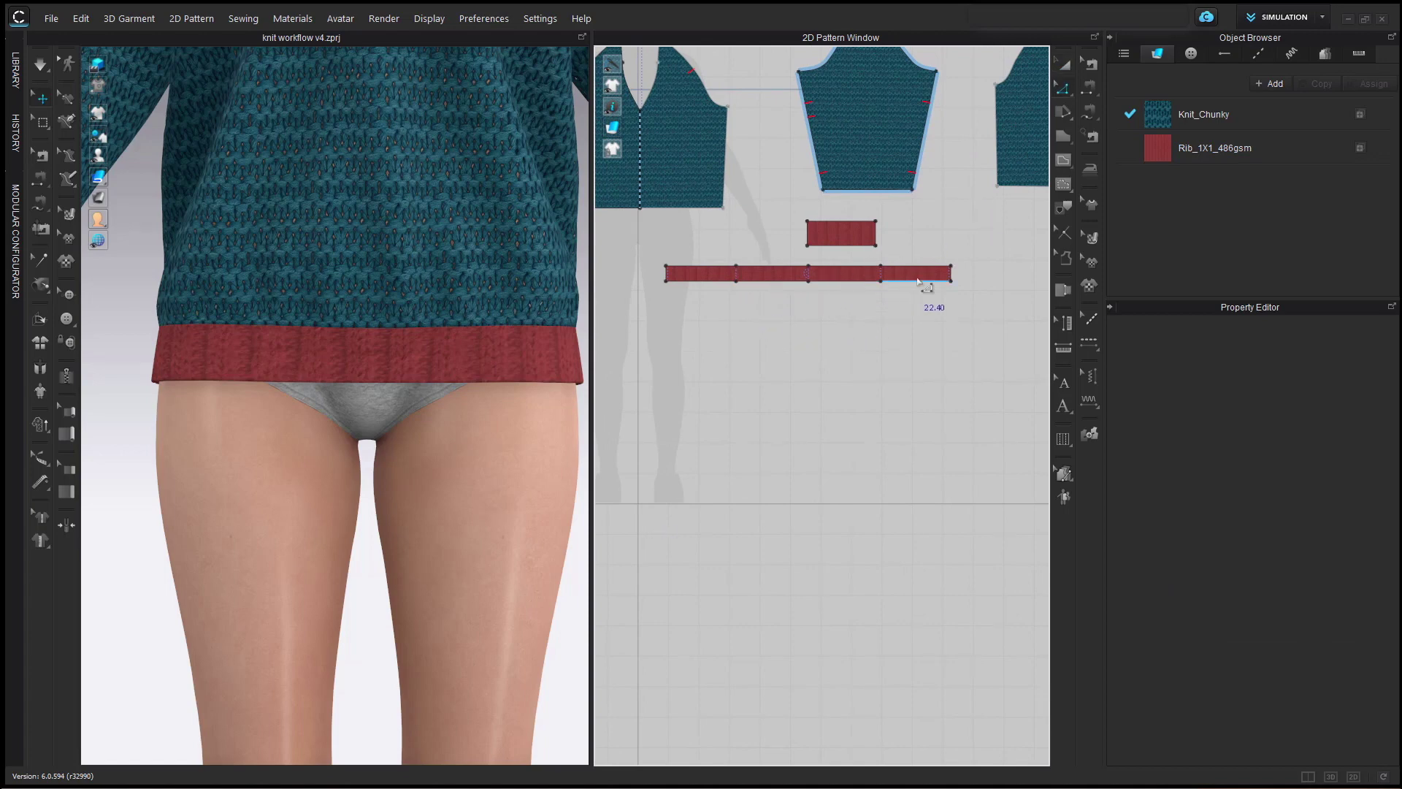
pyautogui.scroll(1, 693, 285)
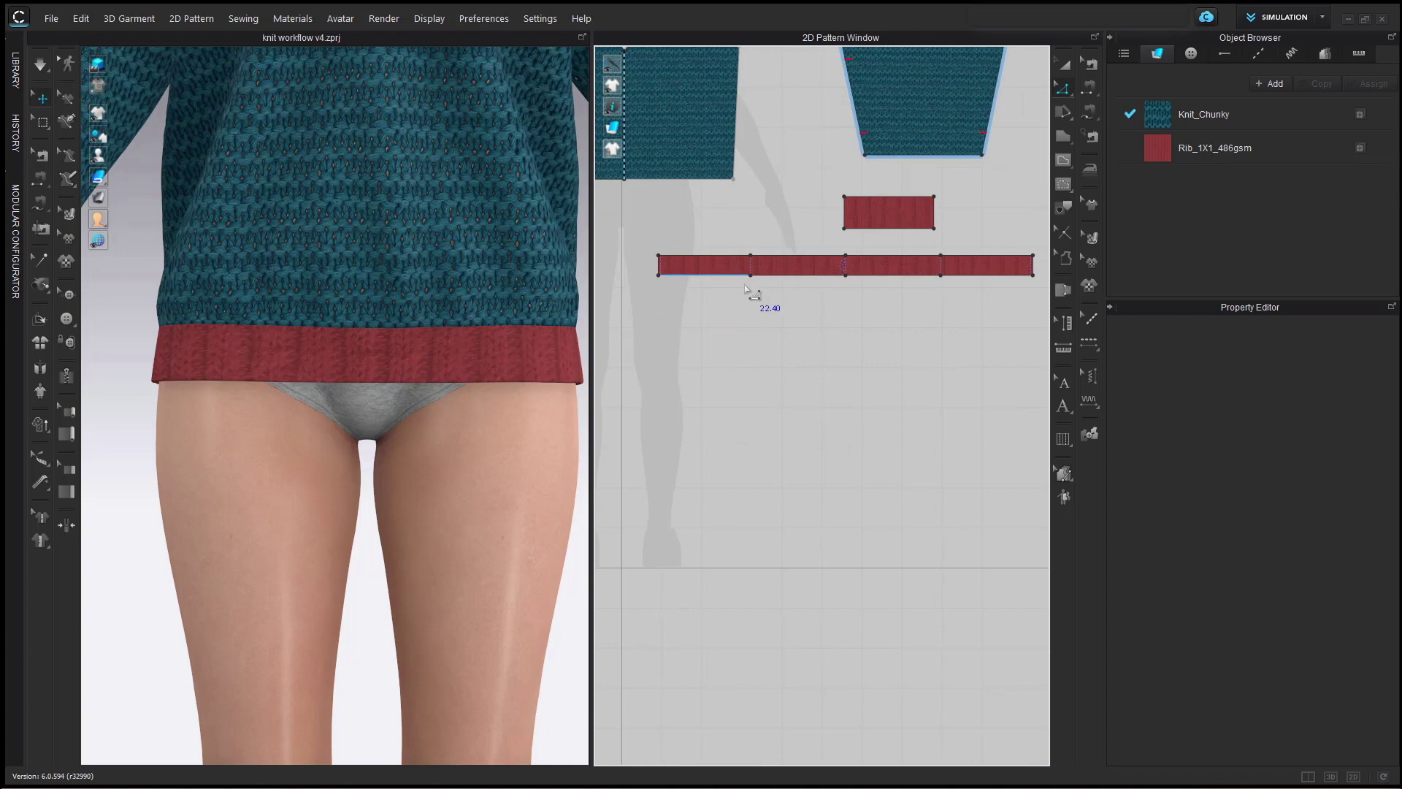
pyautogui.scroll(-1, 701, 299)
# Remove the intermediate points from the hem rib's lower edge to make it one continuous line.
pyautogui.moveTo(593, 314); pyautogui.dragTo(501, 339)
pyautogui.click(804, 276)
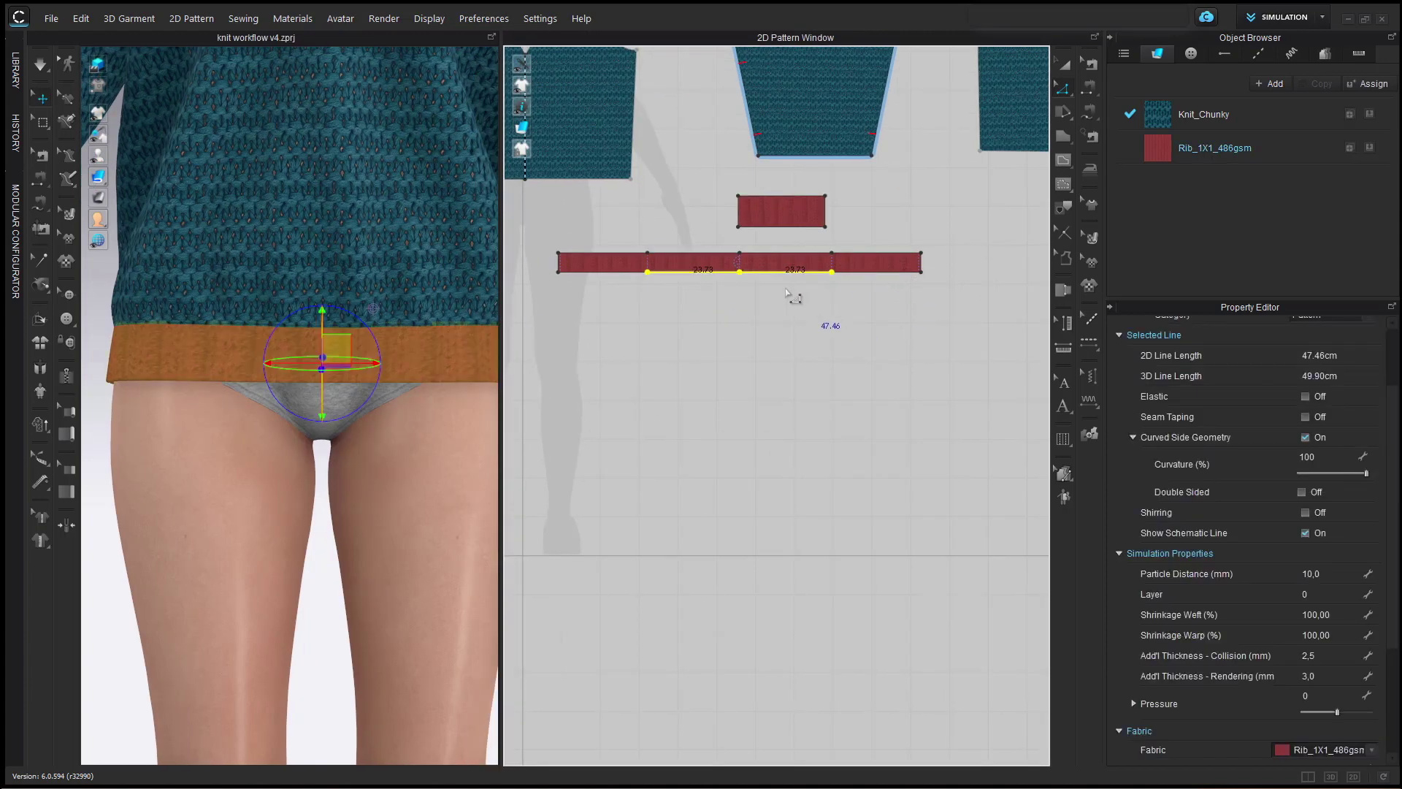
pyautogui.scroll(1, 787, 295)
pyautogui.scroll(1, 909, 292)
pyautogui.scroll(1, 927, 285)
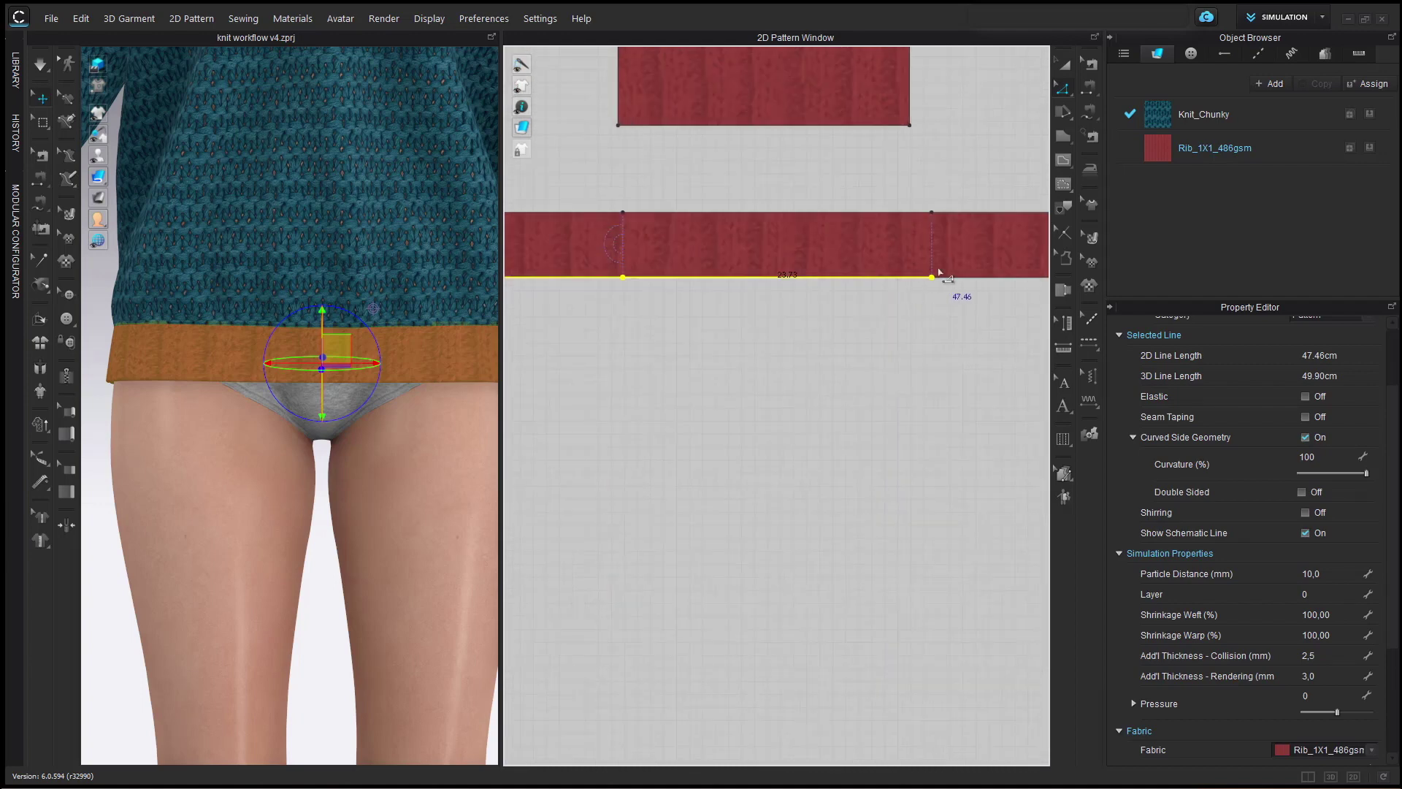
pyautogui.scroll(-1, 936, 281)
pyautogui.rightClick(934, 279)
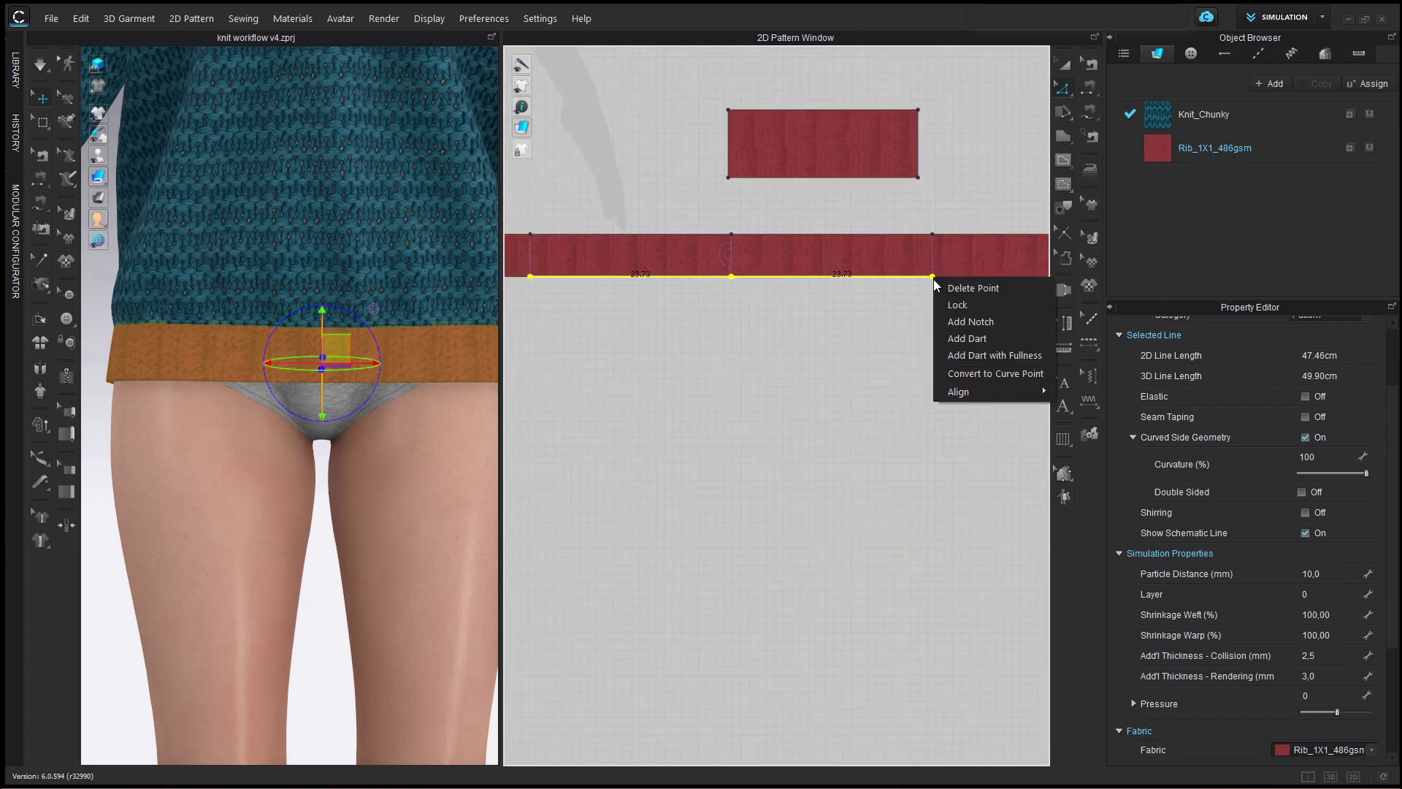
pyautogui.click(934, 403)
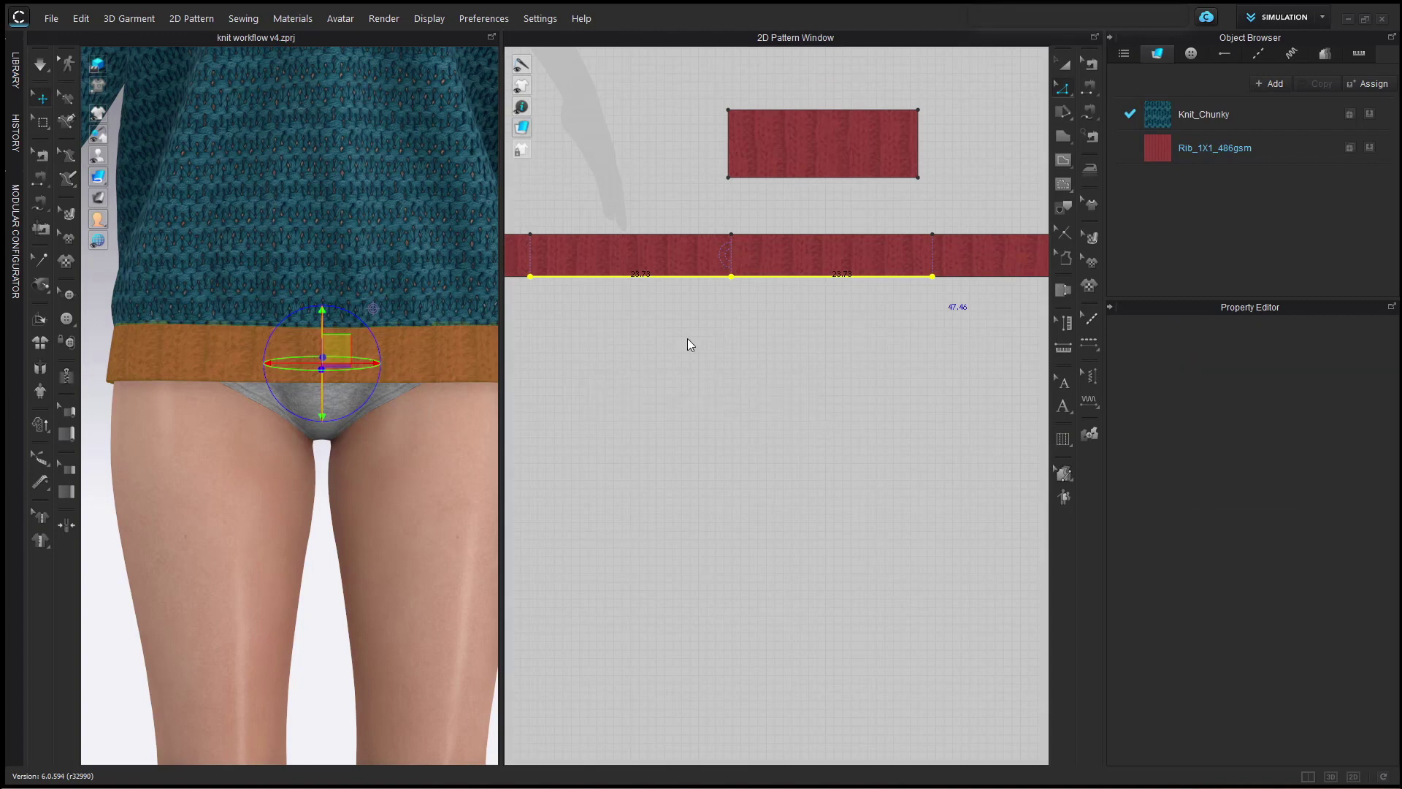
pyautogui.click(887, 308)
pyautogui.scroll(-3, 866, 310)
# Enable Elastic on the hem rib's full lower edge with a ratio of 98 and simulate the garment.
pyautogui.click(847, 299)
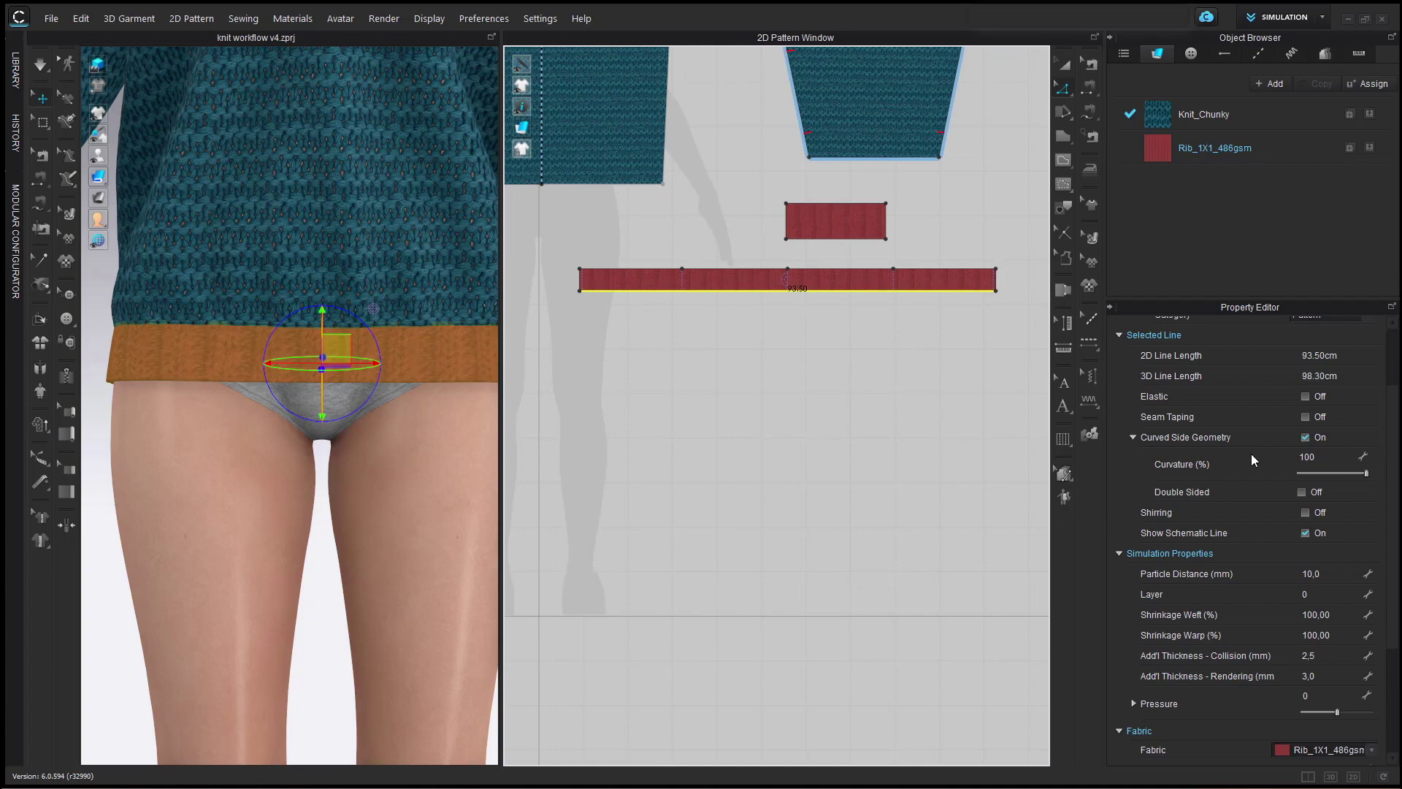
pyautogui.click(1306, 396)
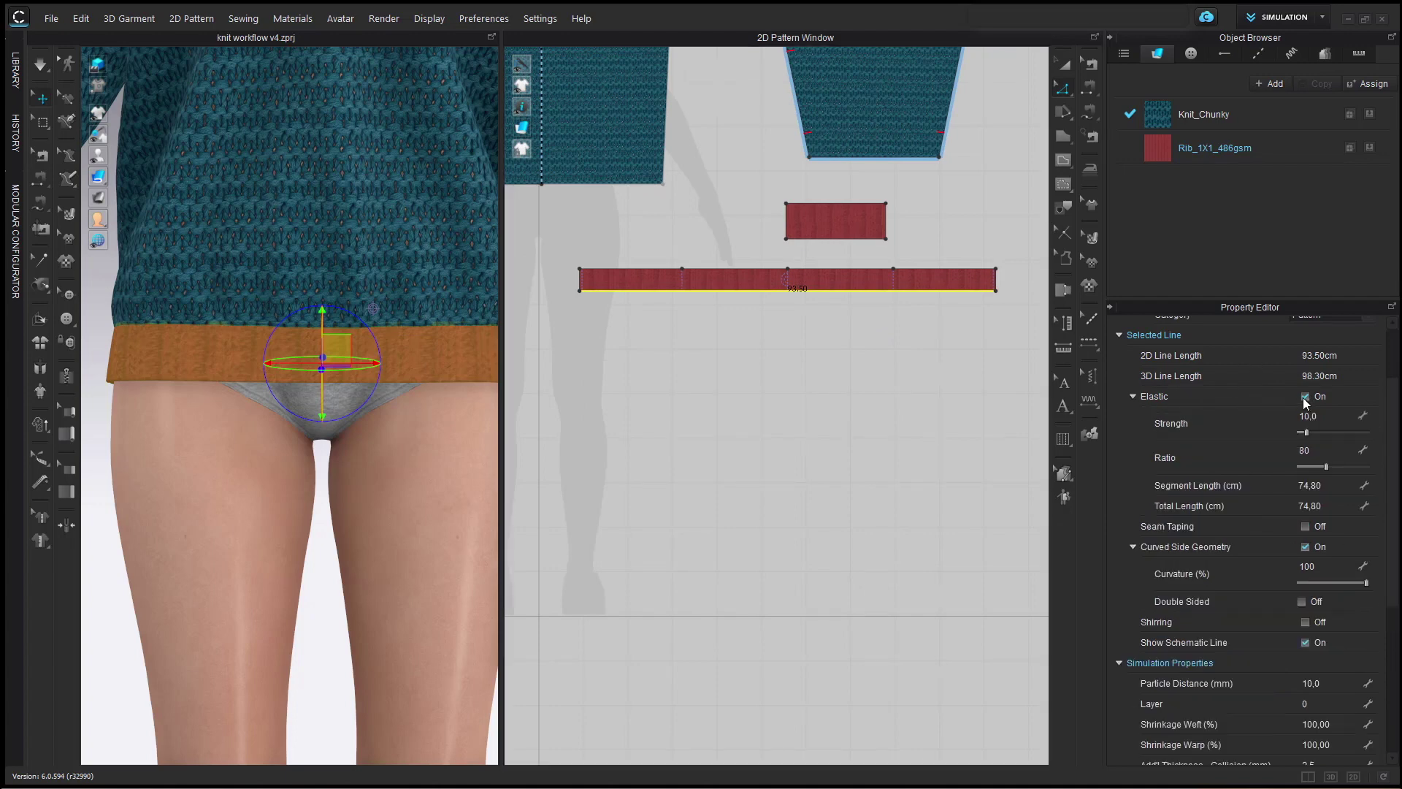
pyautogui.click(1315, 451)
pyautogui.write('98')
pyautogui.press('Return')
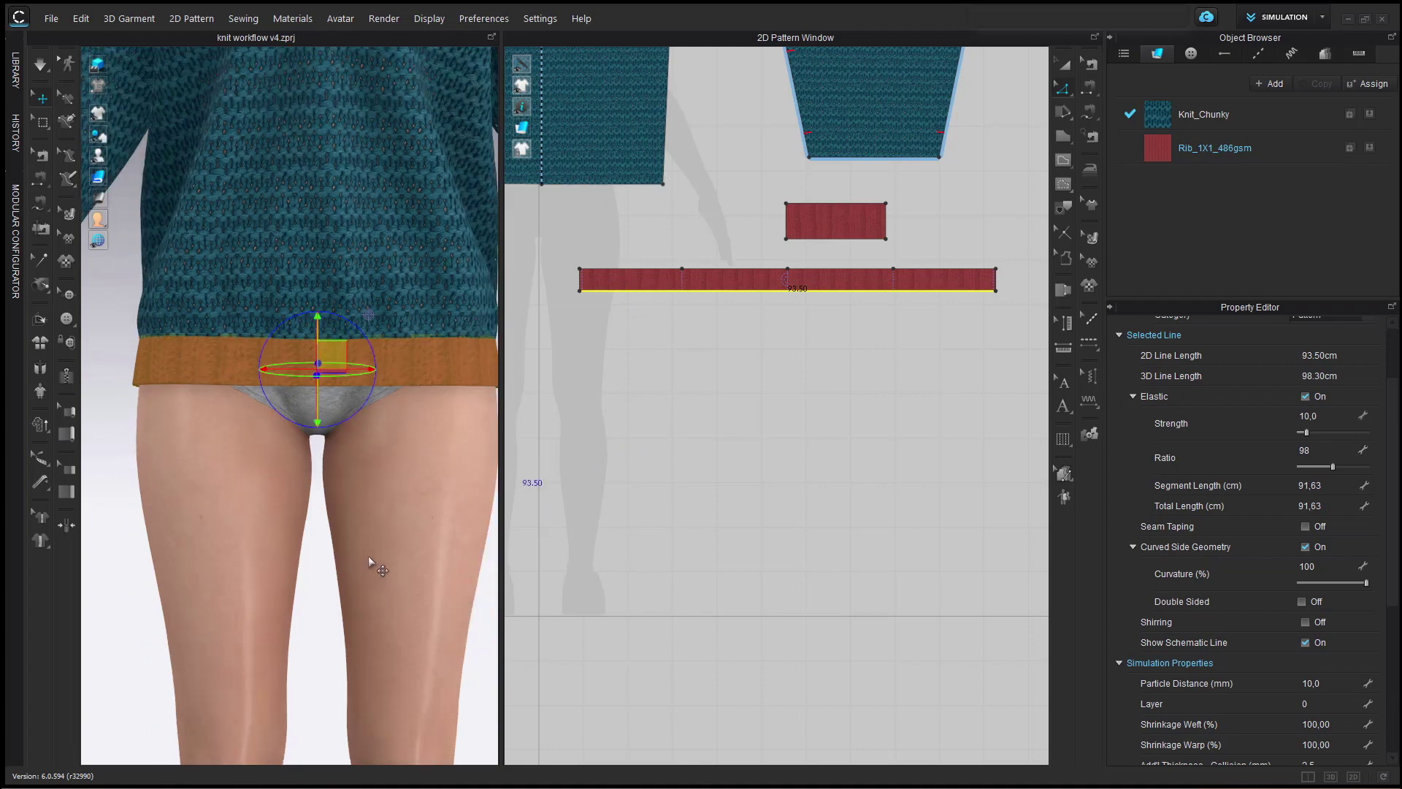
pyautogui.moveTo(368, 555); pyautogui.dragTo(304, 489, button='middle')
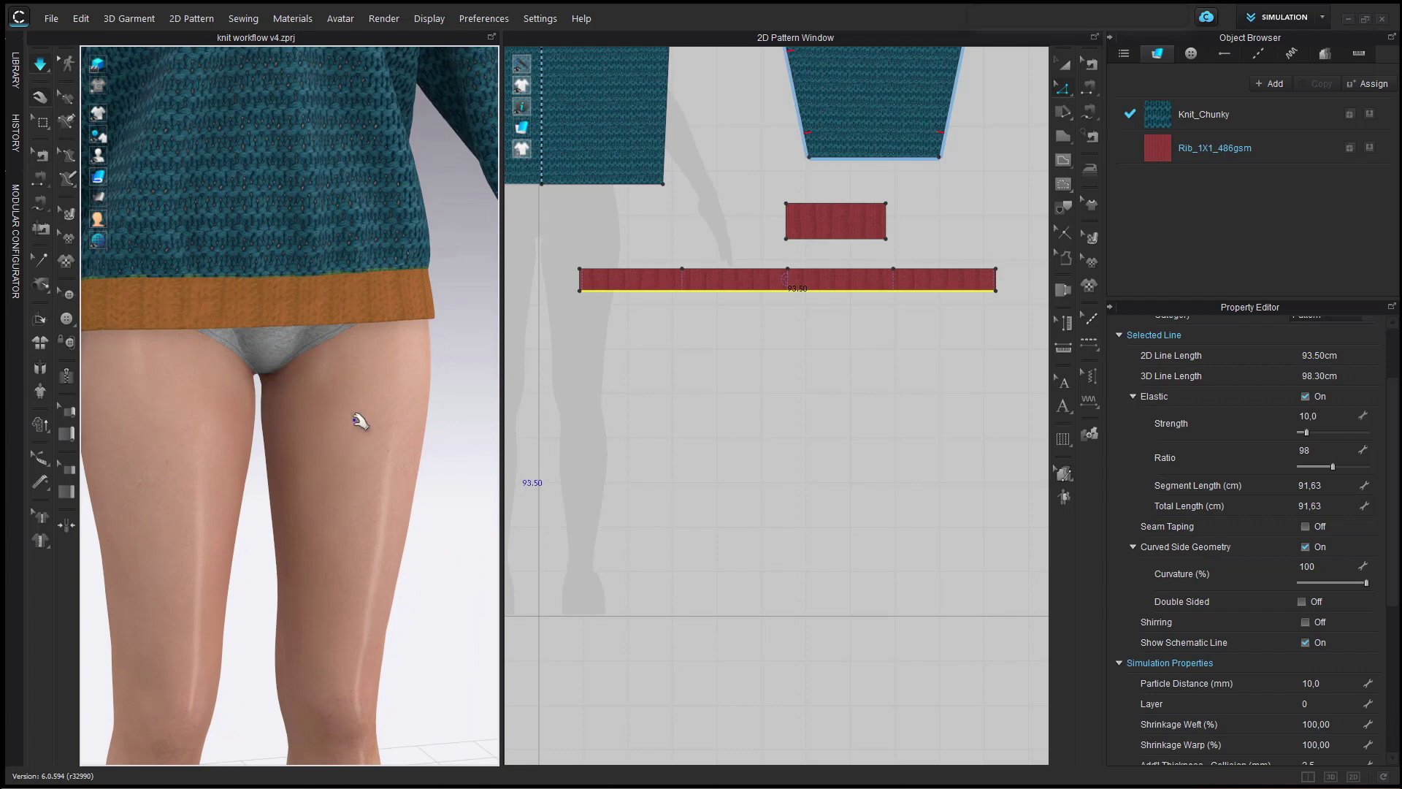
pyautogui.moveTo(384, 346); pyautogui.dragTo(343, 408, button='right')
# Set the elastic ratio of the hem rib's lower edge to 95 and check the hem's fit from the front.
pyautogui.click(798, 353)
pyautogui.click(769, 291)
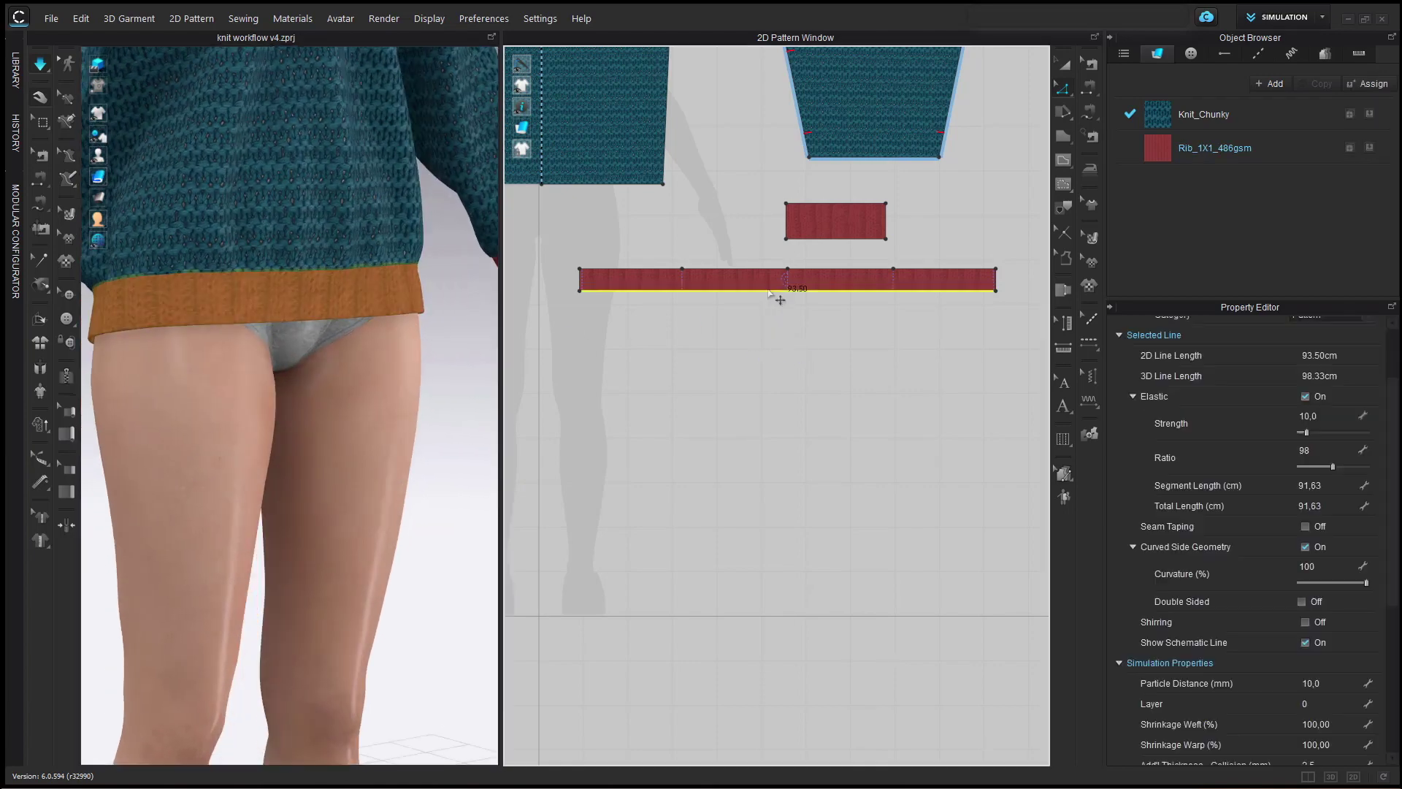
pyautogui.click(1326, 447)
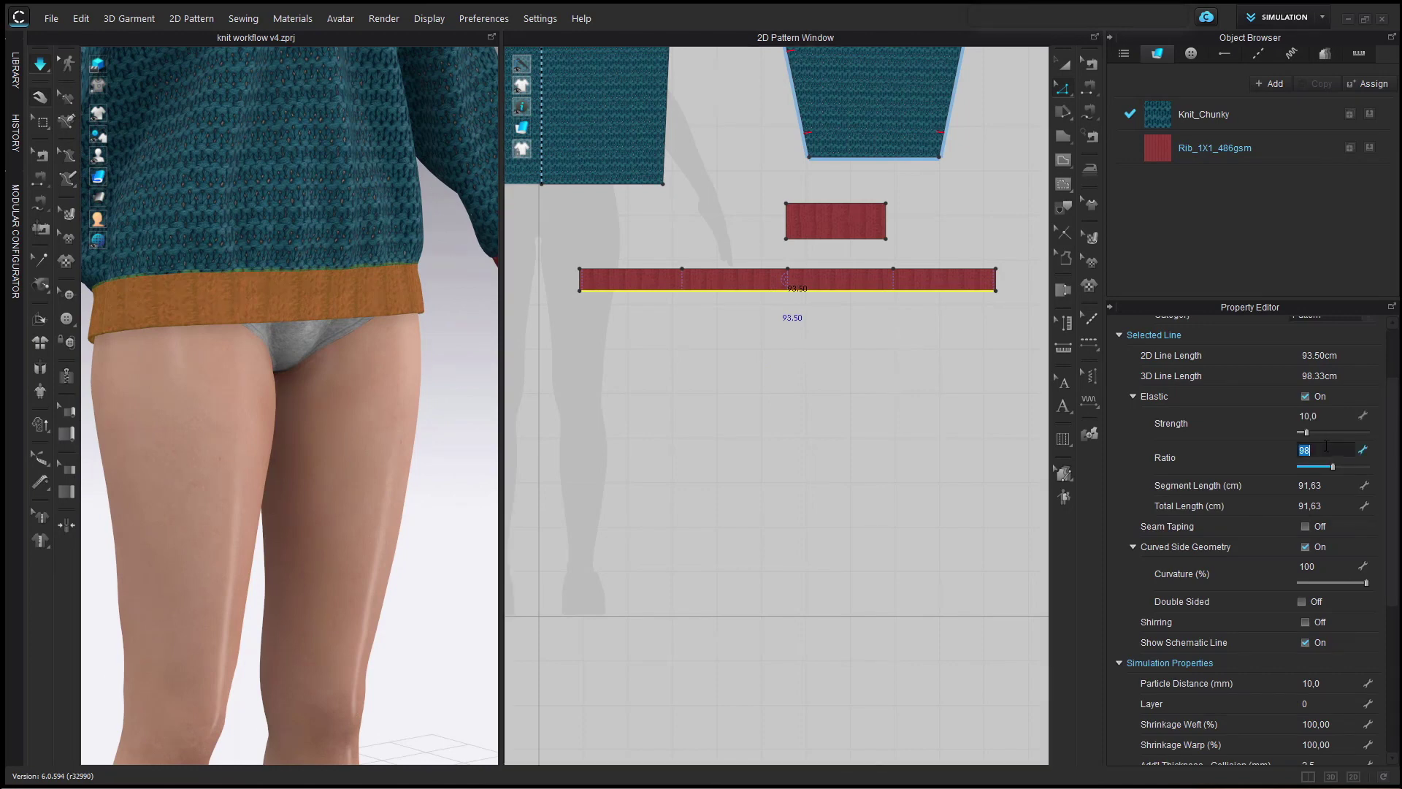
pyautogui.write('95')
pyautogui.press('Return')
pyautogui.moveTo(407, 353); pyautogui.dragTo(344, 344, button='right')
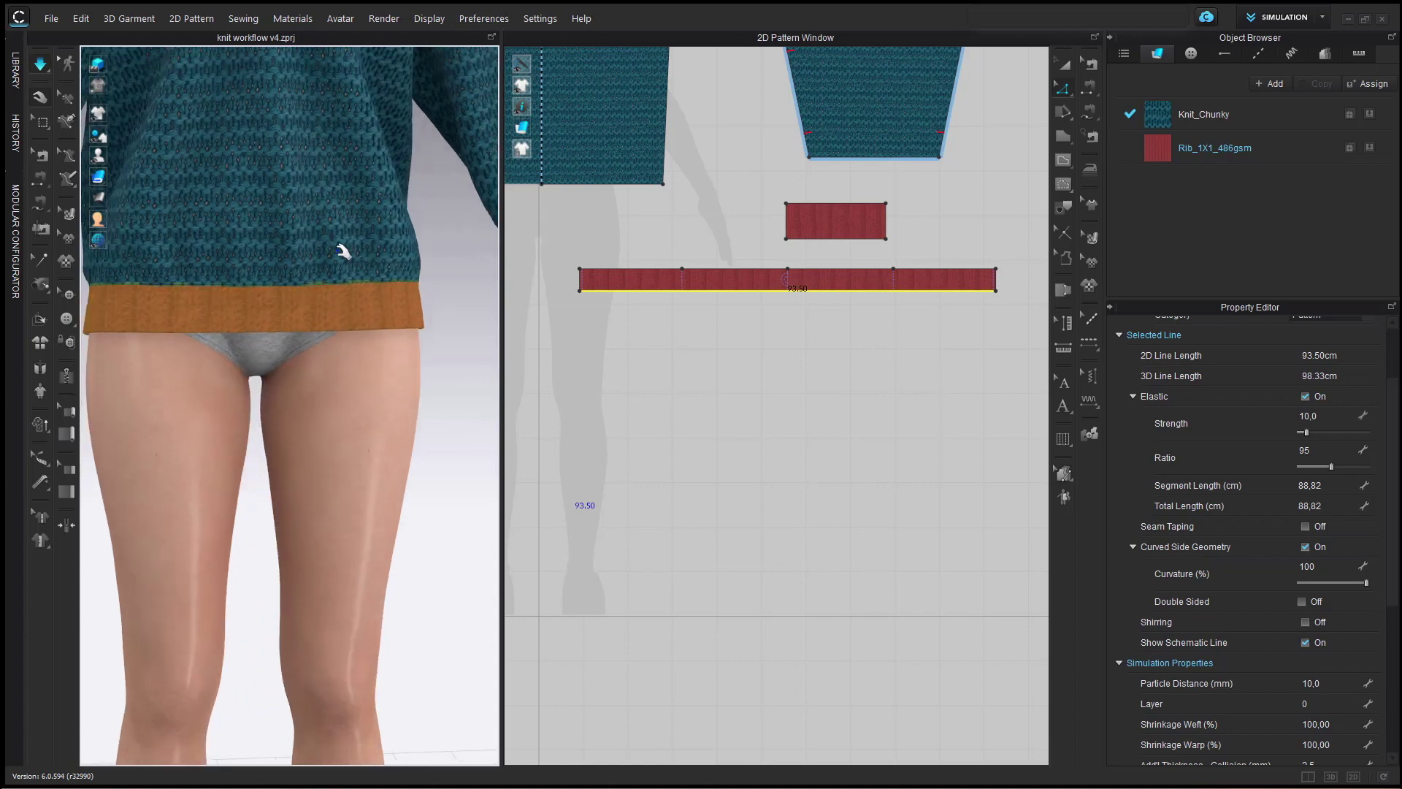
pyautogui.press('2')
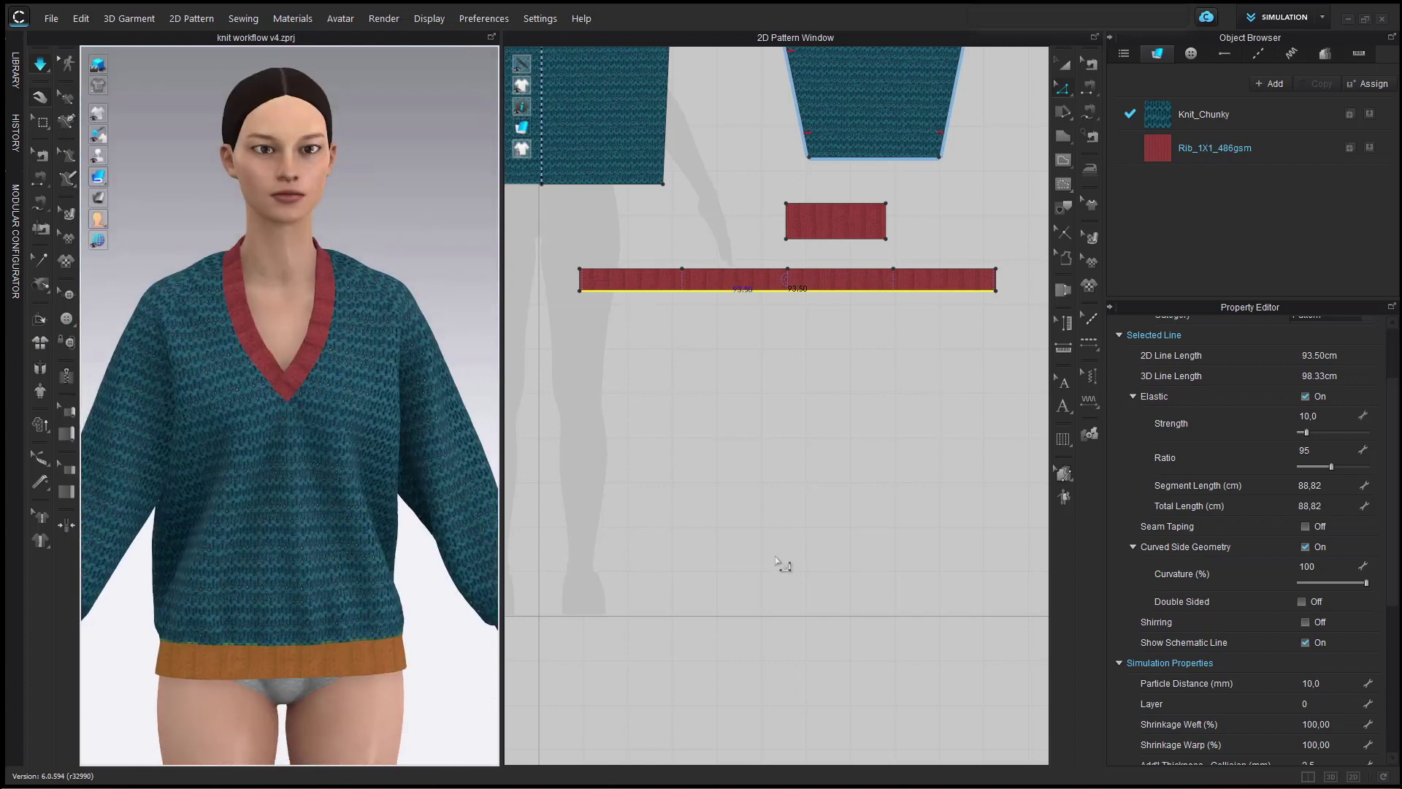
# Remove the centre point from the neckband's lower edge in the 2D pattern to make it one continuous line.
pyautogui.scroll(-2, 776, 561)
pyautogui.moveTo(801, 322); pyautogui.dragTo(980, 290, button='right')
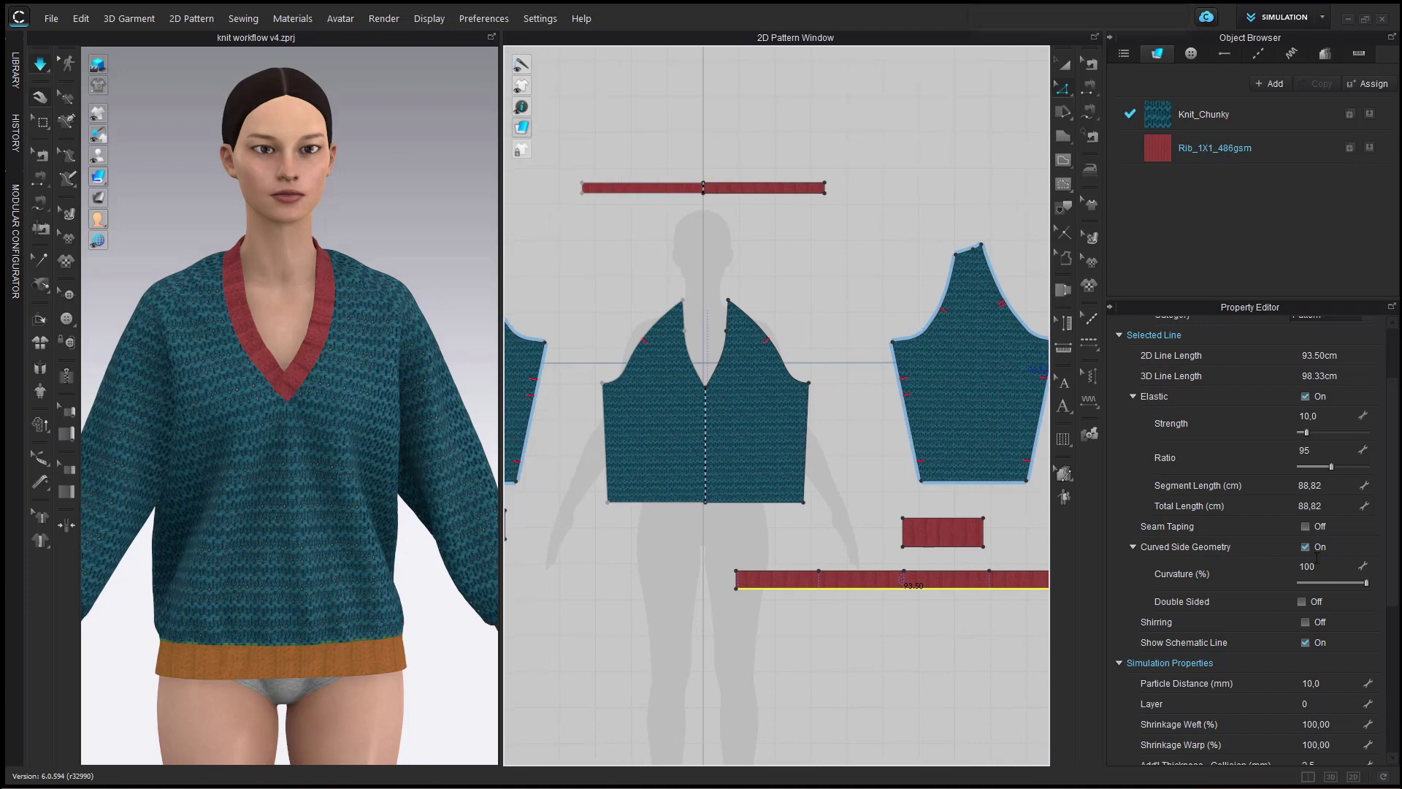
pyautogui.press('w')
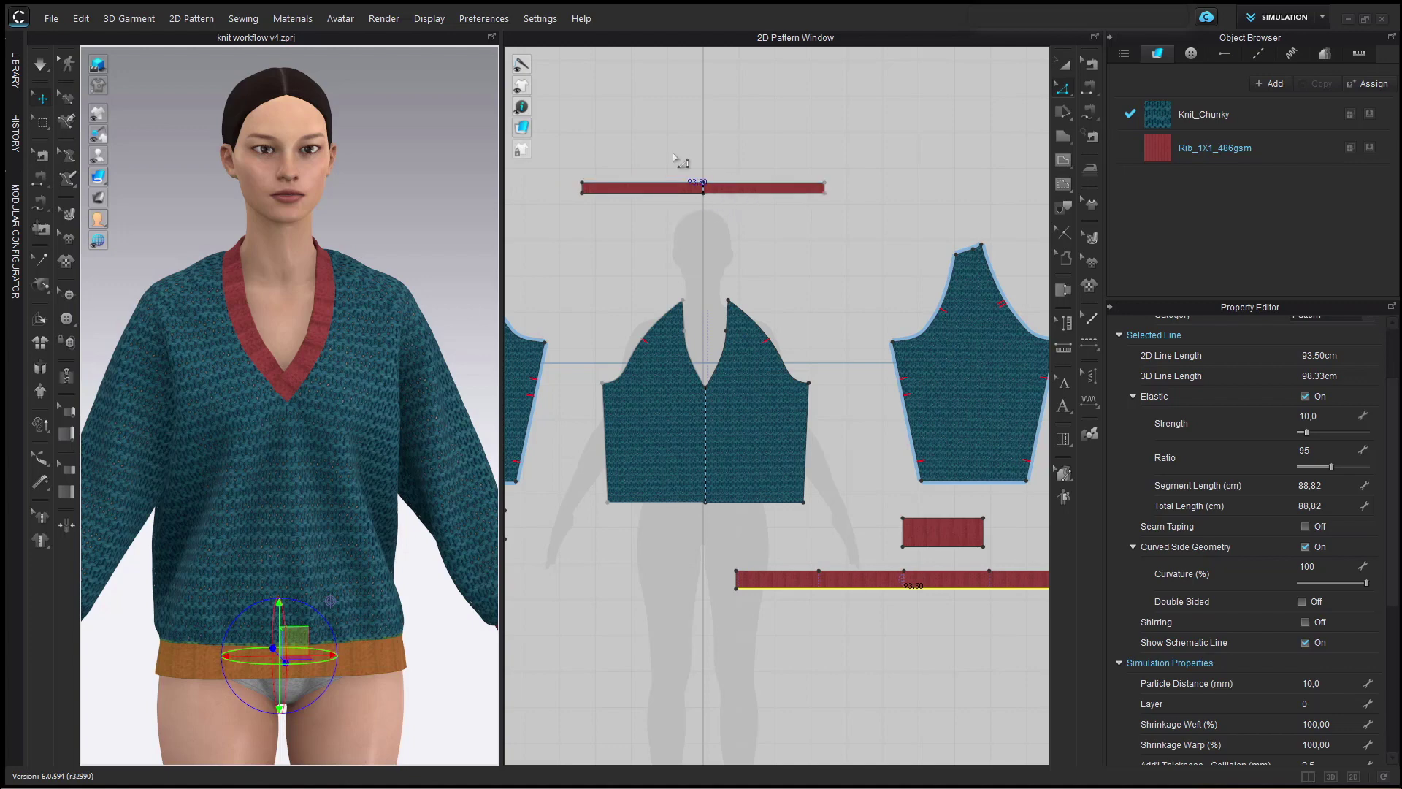
pyautogui.scroll(4, 683, 188)
pyautogui.click(735, 182)
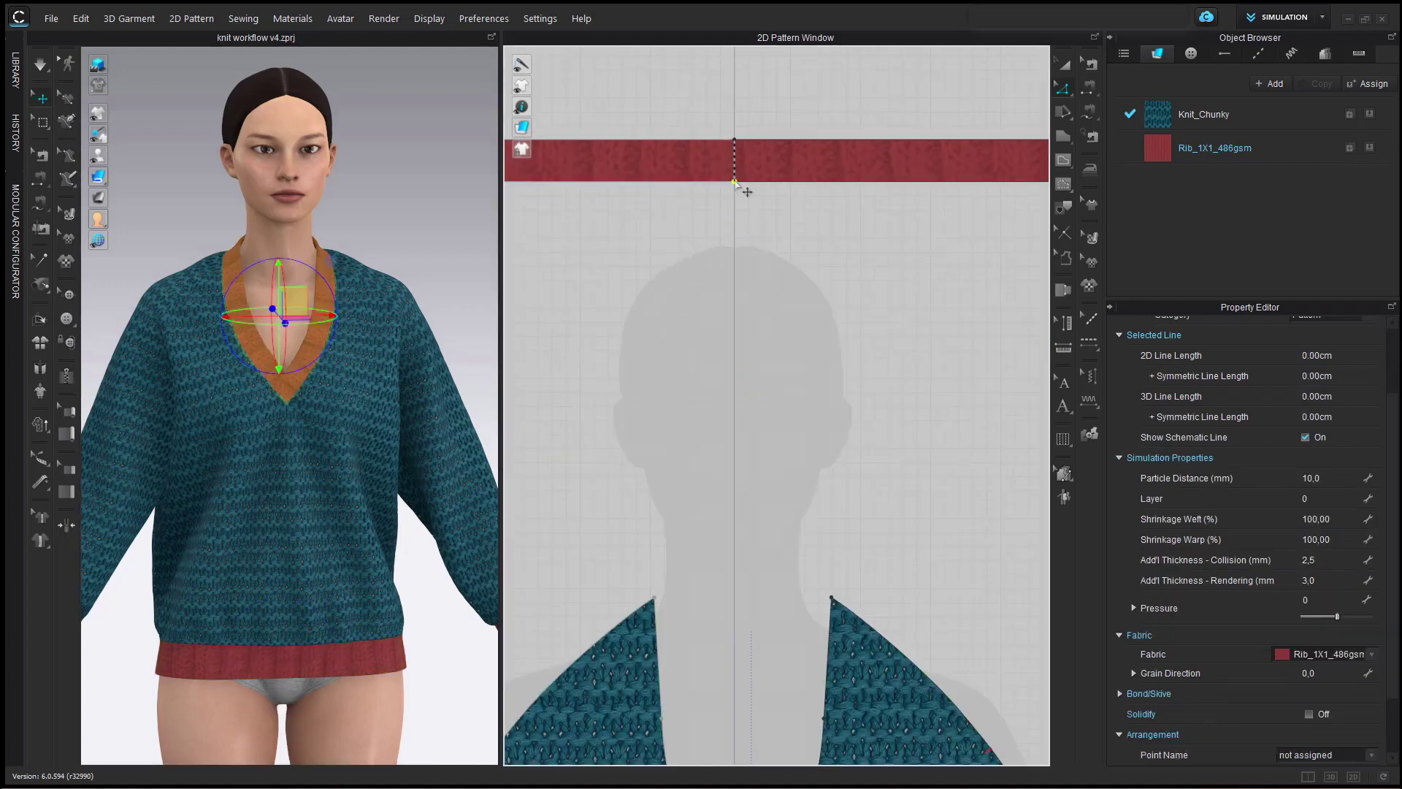
pyautogui.rightClick(735, 181)
pyautogui.click(787, 260)
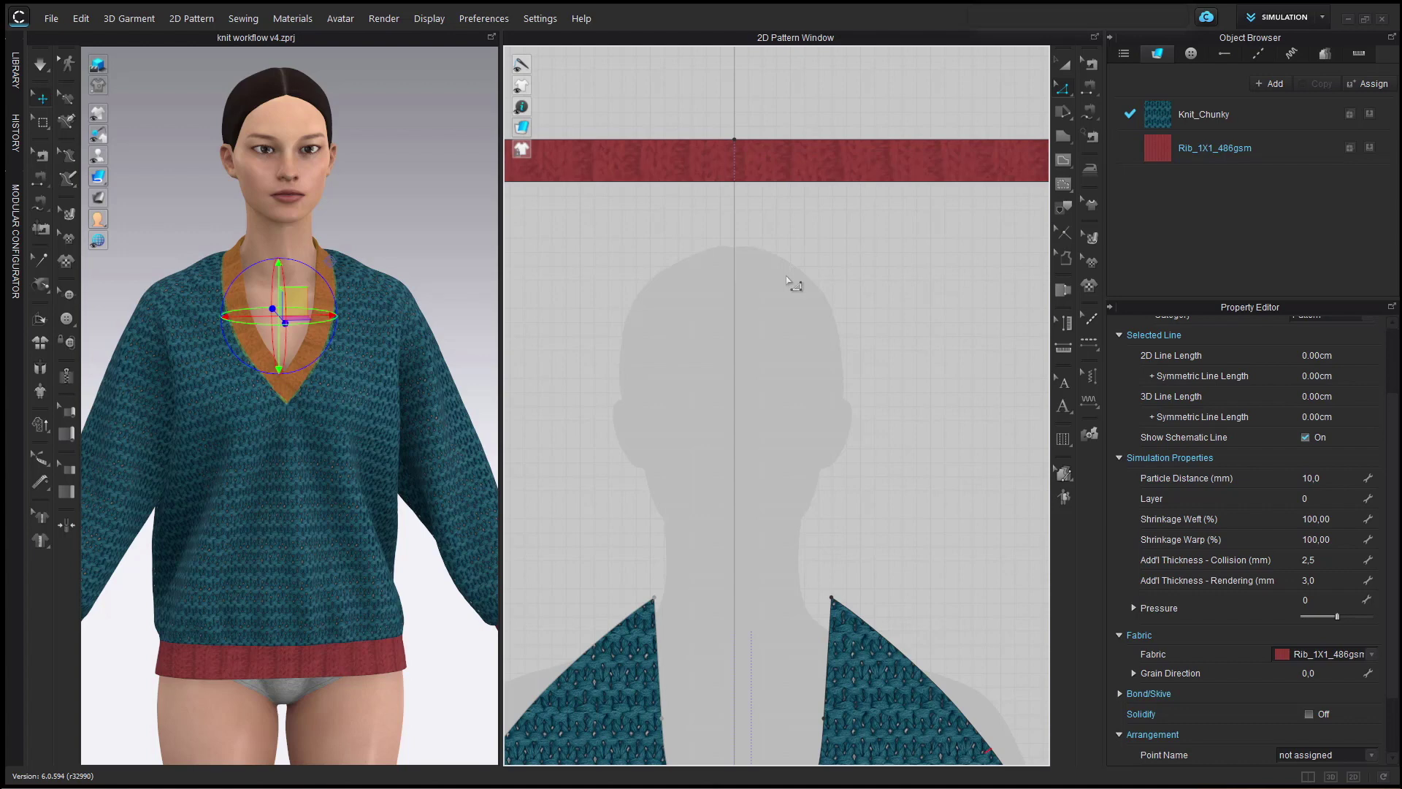
pyautogui.click(790, 281)
pyautogui.scroll(-3, 767, 212)
pyautogui.click(754, 198)
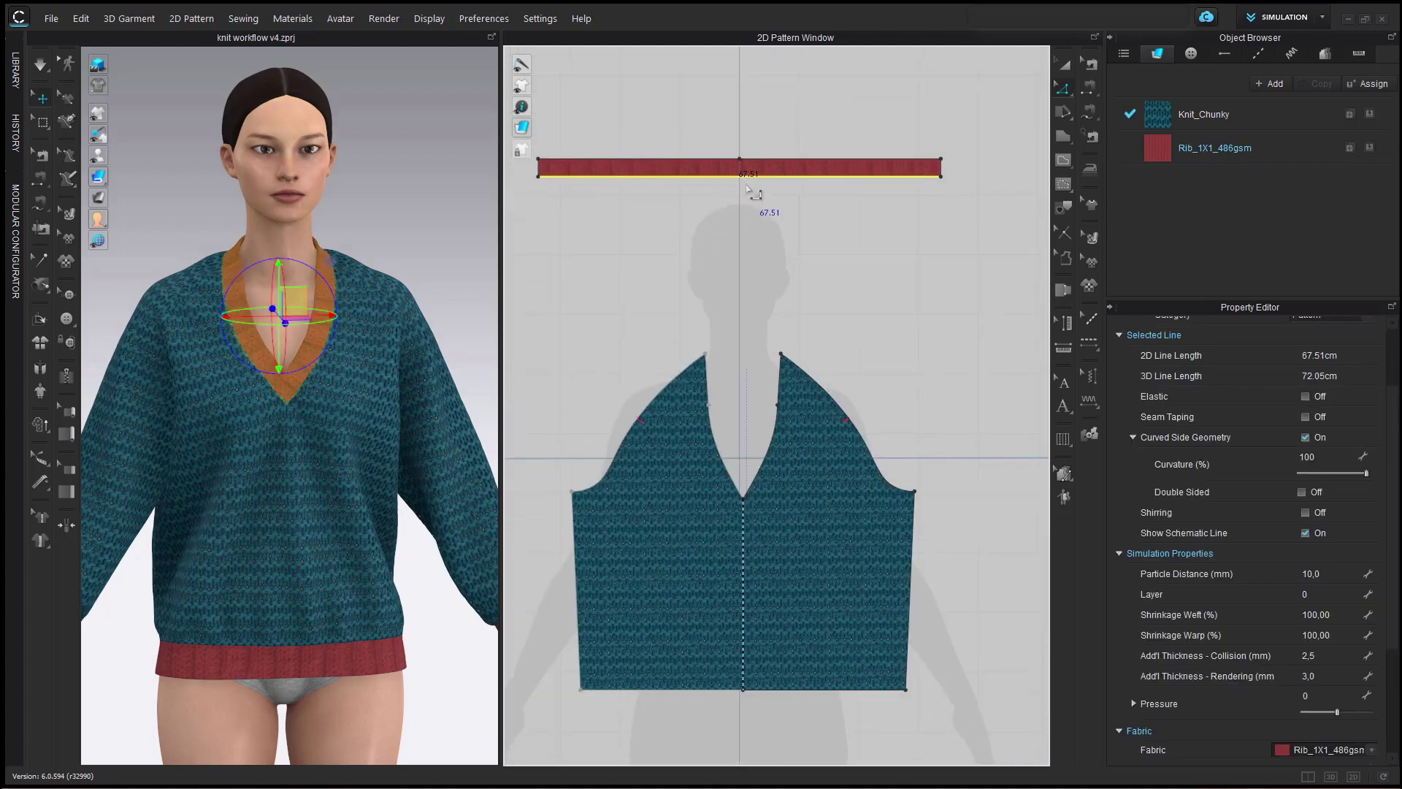
# Enable Elastic on the neckband's full upper edge with a ratio of 98, simulate the garment and check the neckline.
pyautogui.click(416, 237)
pyautogui.scroll(3, 382, 296)
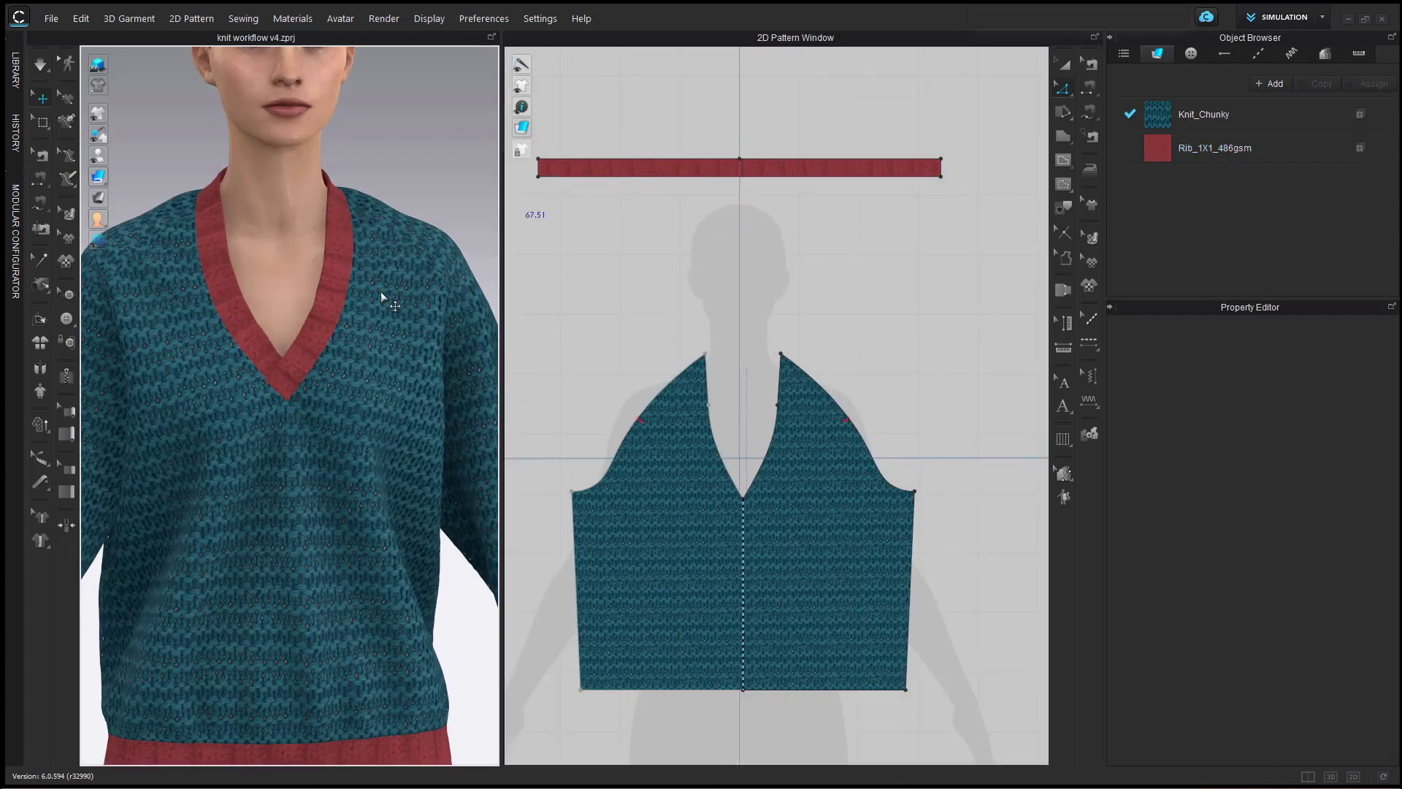
pyautogui.click(322, 300)
pyautogui.click(715, 118)
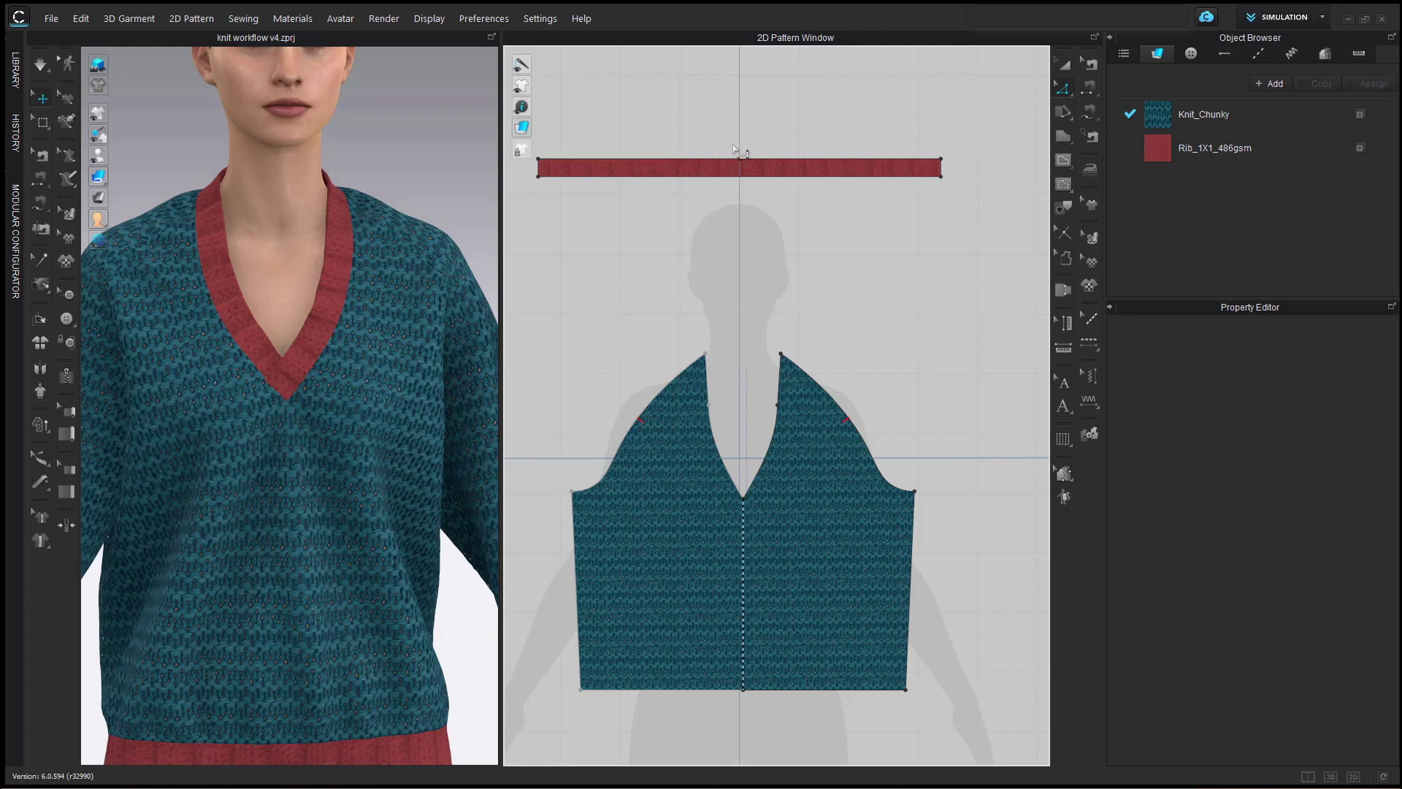
pyautogui.click(748, 168)
pyautogui.click(1306, 396)
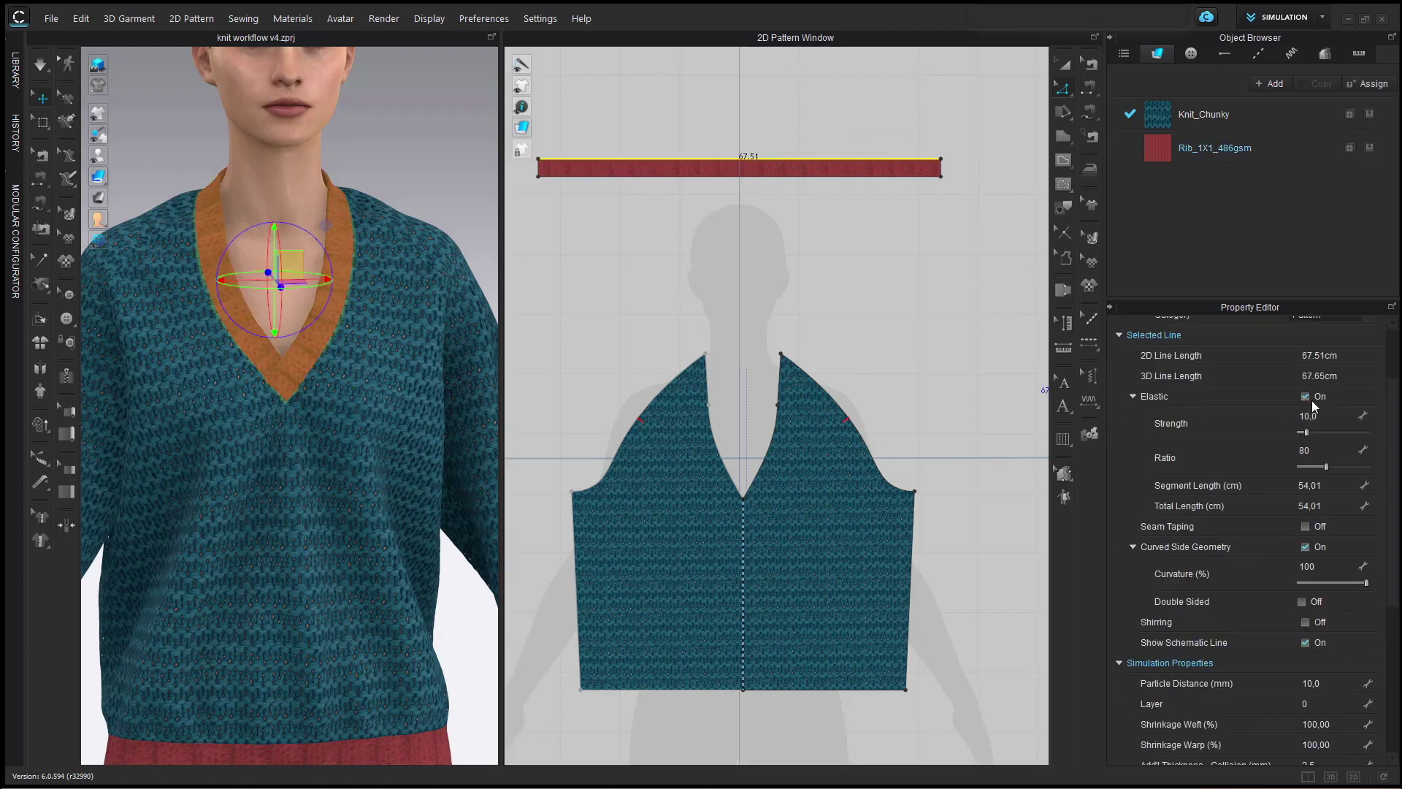
pyautogui.click(1319, 450)
pyautogui.press('Return')
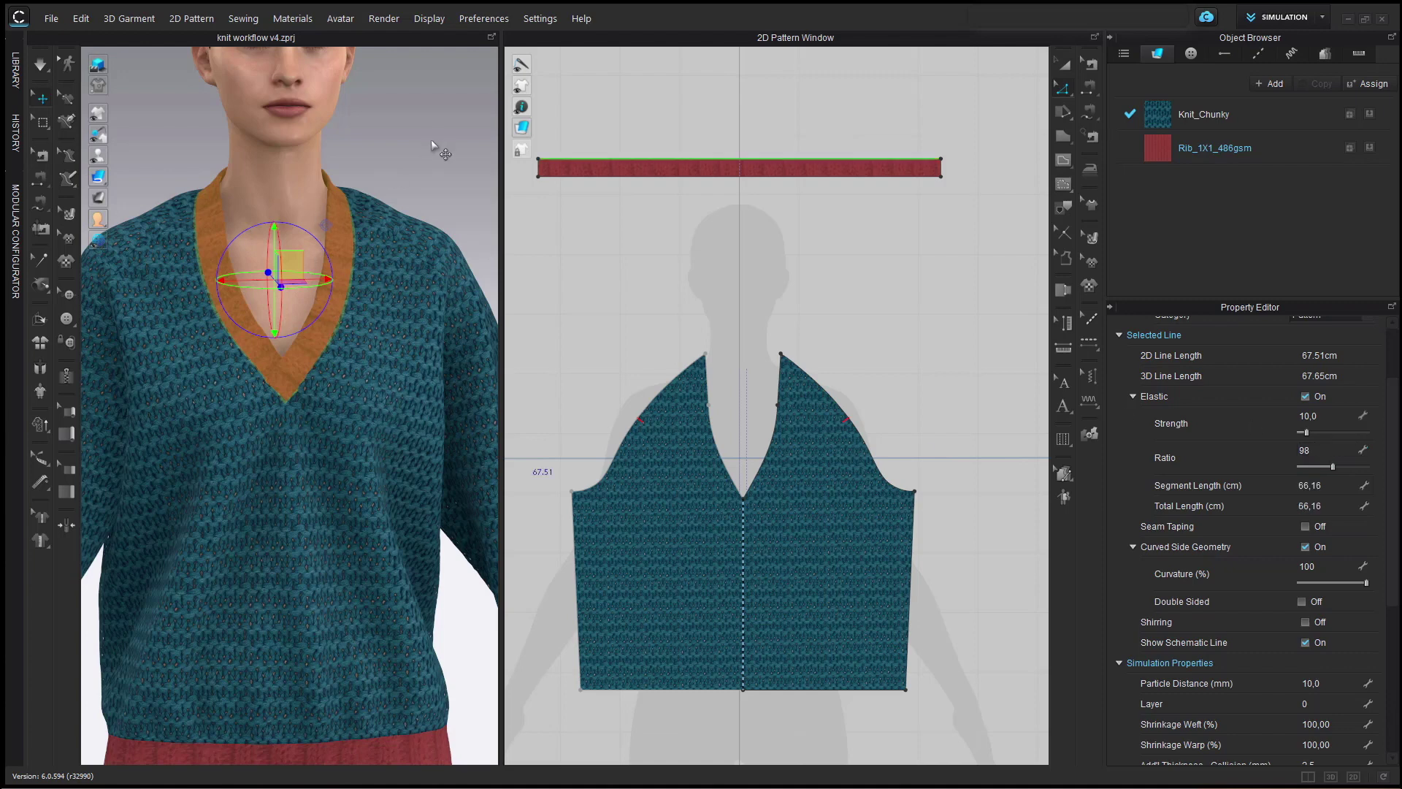
pyautogui.press('space')
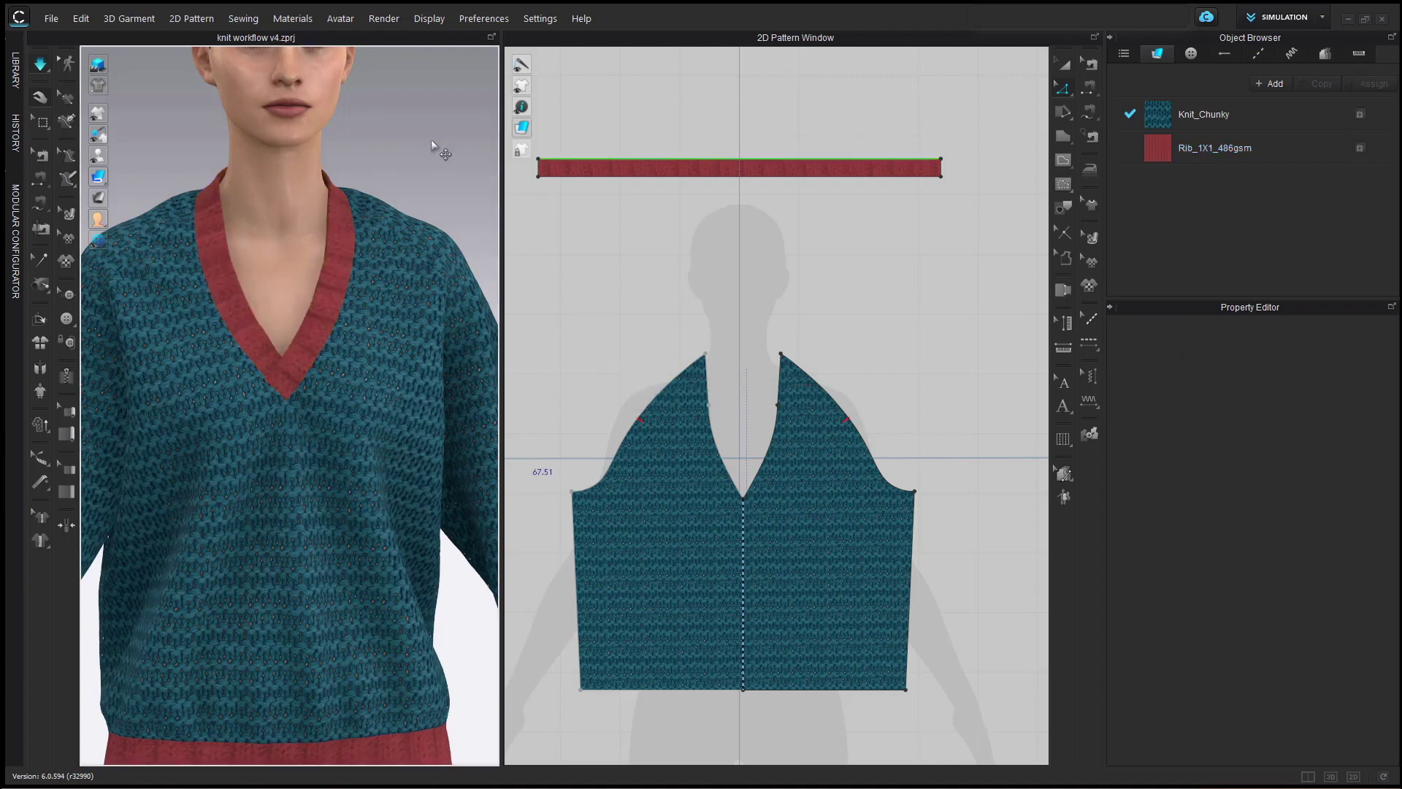
pyautogui.moveTo(399, 294)
pyautogui.mouseDown(button='right')
pyautogui.moveTo(350, 304)
pyautogui.moveTo(463, 288)
pyautogui.moveTo(411, 293)
pyautogui.mouseUp(button='right')
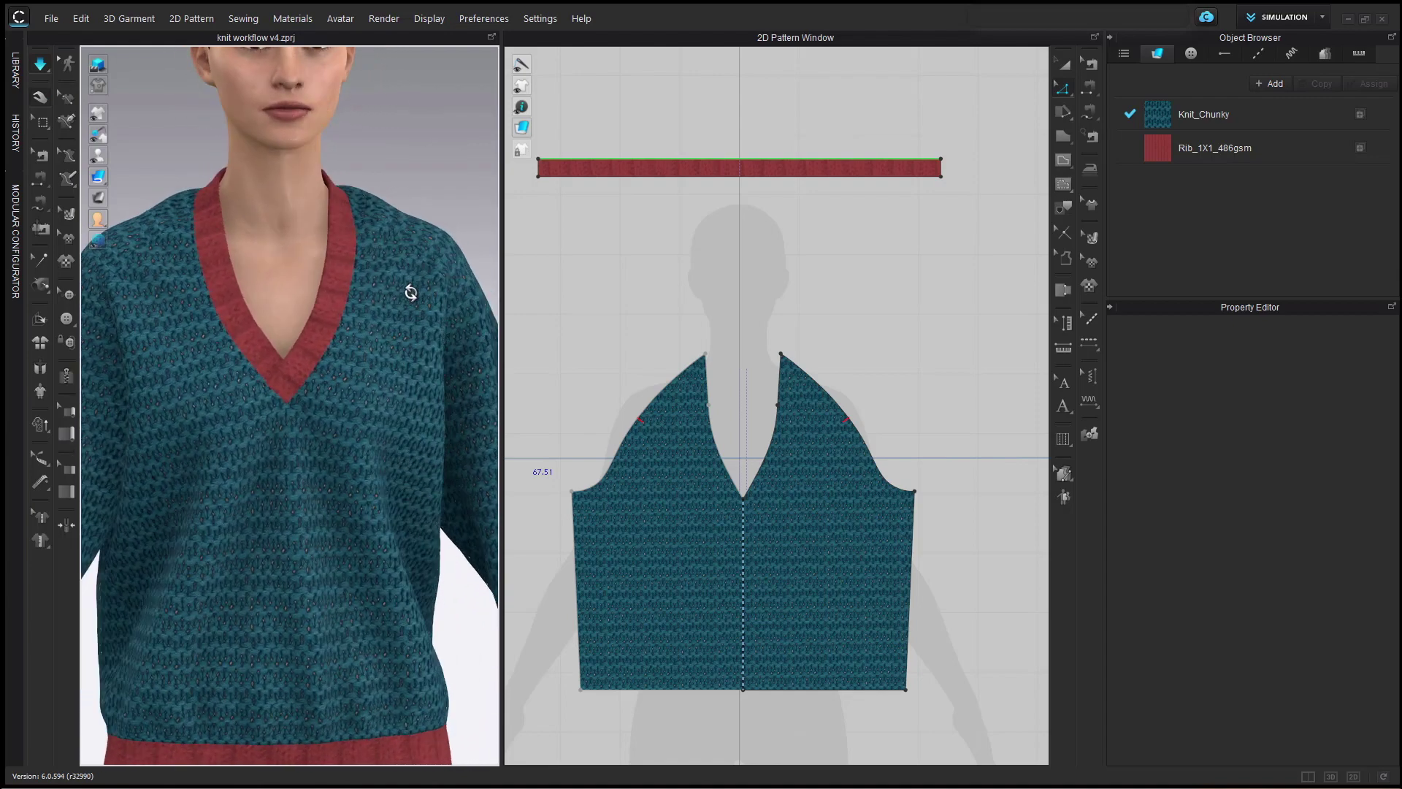
pyautogui.scroll(-5, 414, 287)
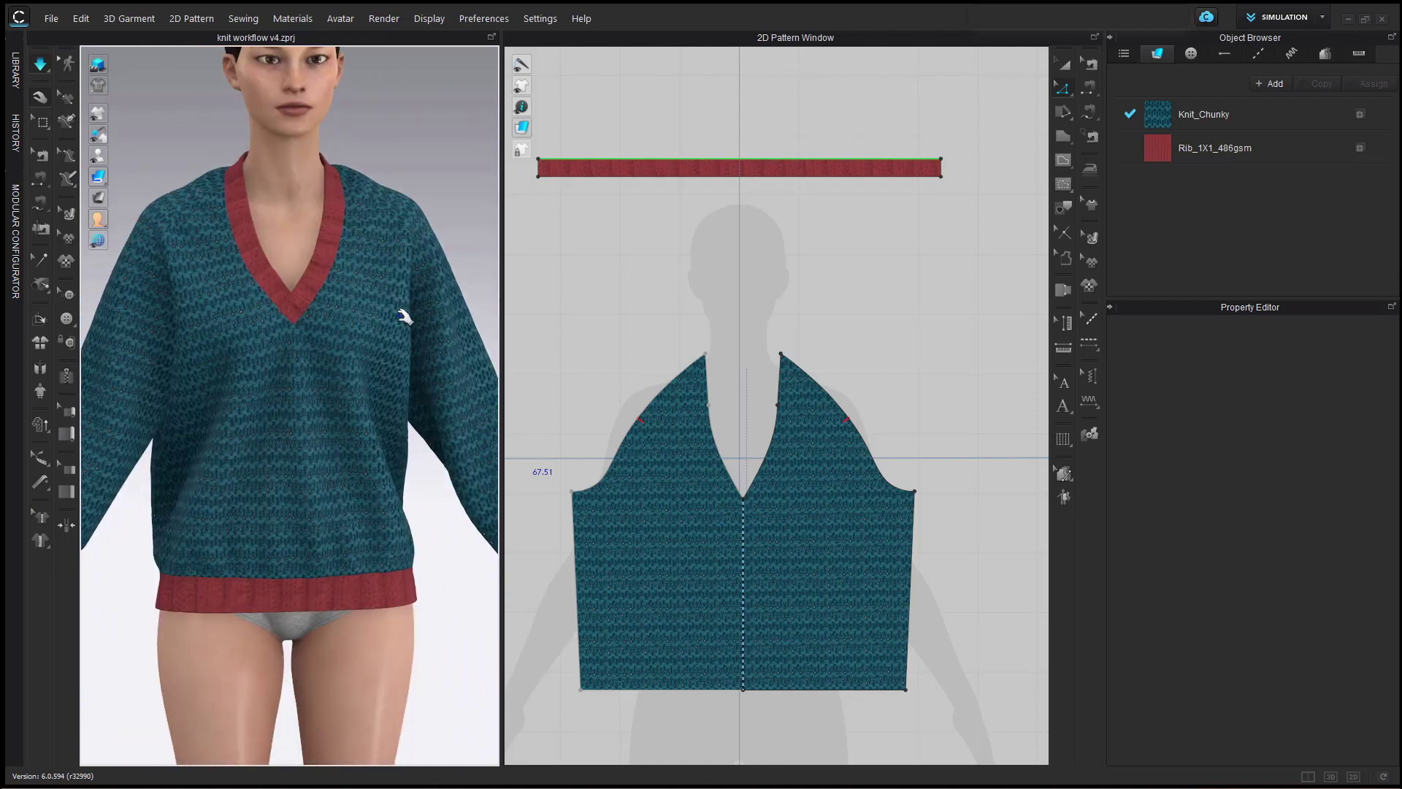
# Turn off Elastic on the hem rib's lower edge.
pyautogui.scroll(-5, 723, 523)
pyautogui.scroll(5, 839, 635)
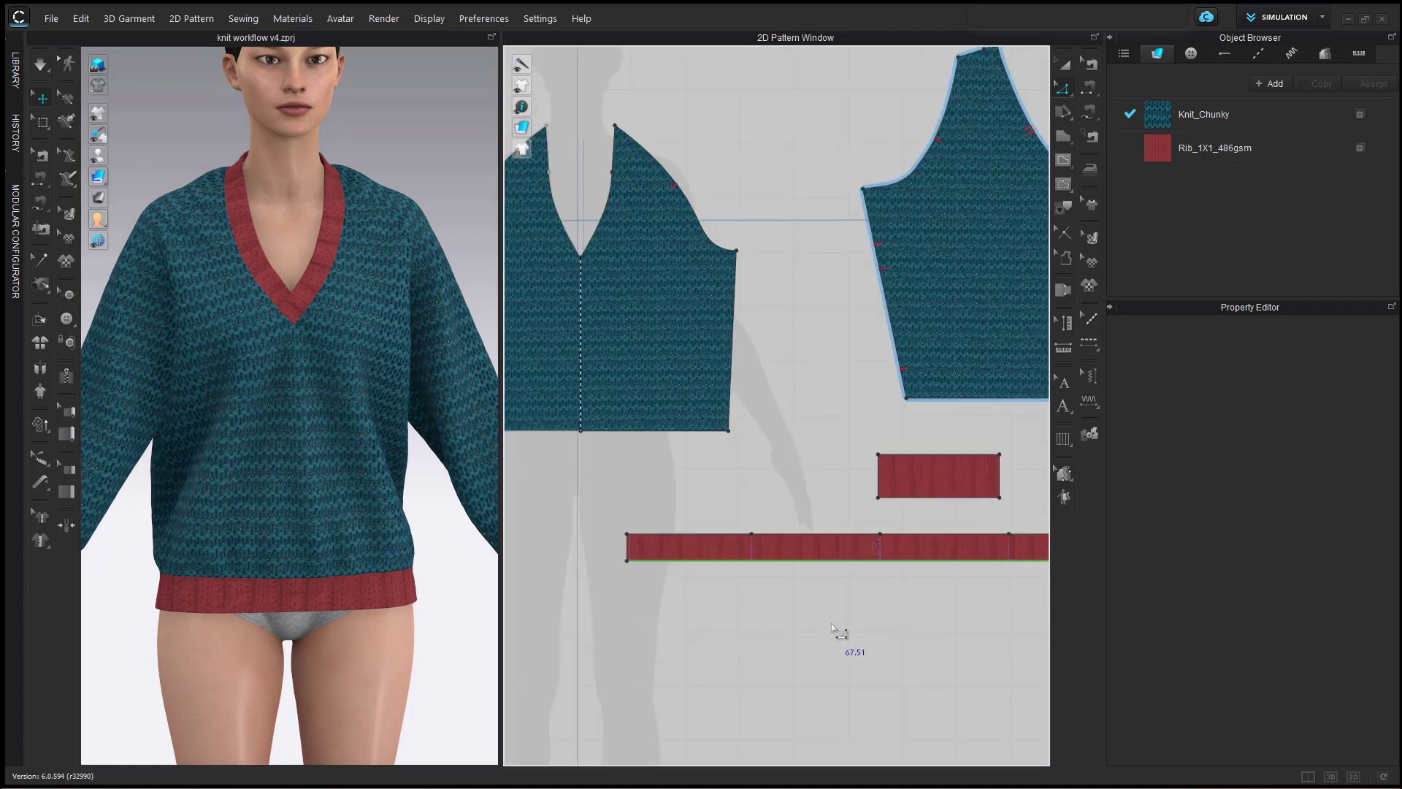
pyautogui.moveTo(839, 635); pyautogui.dragTo(738, 511, button='right')
pyautogui.click(741, 480)
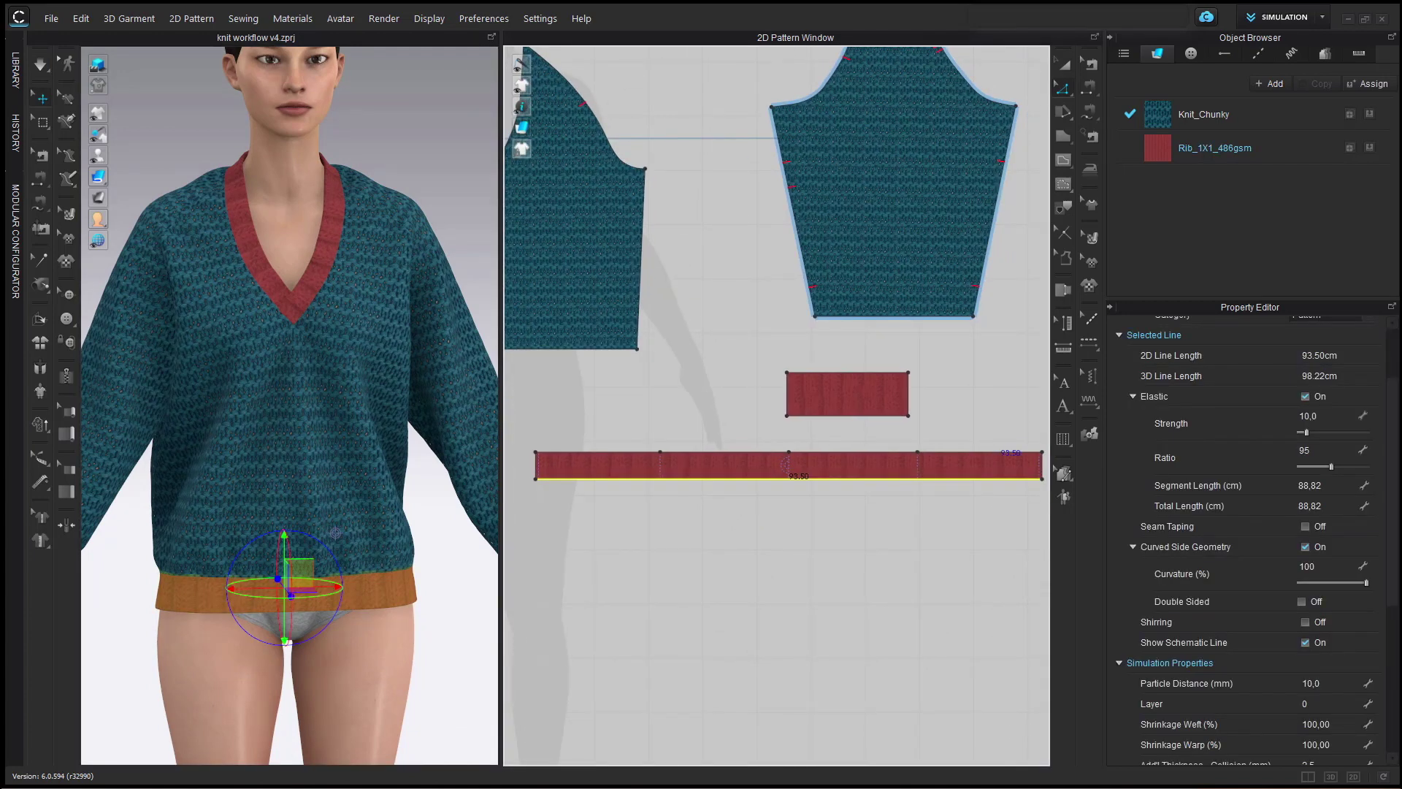
pyautogui.click(1305, 396)
pyautogui.click(837, 589)
pyautogui.scroll(-2, 769, 549)
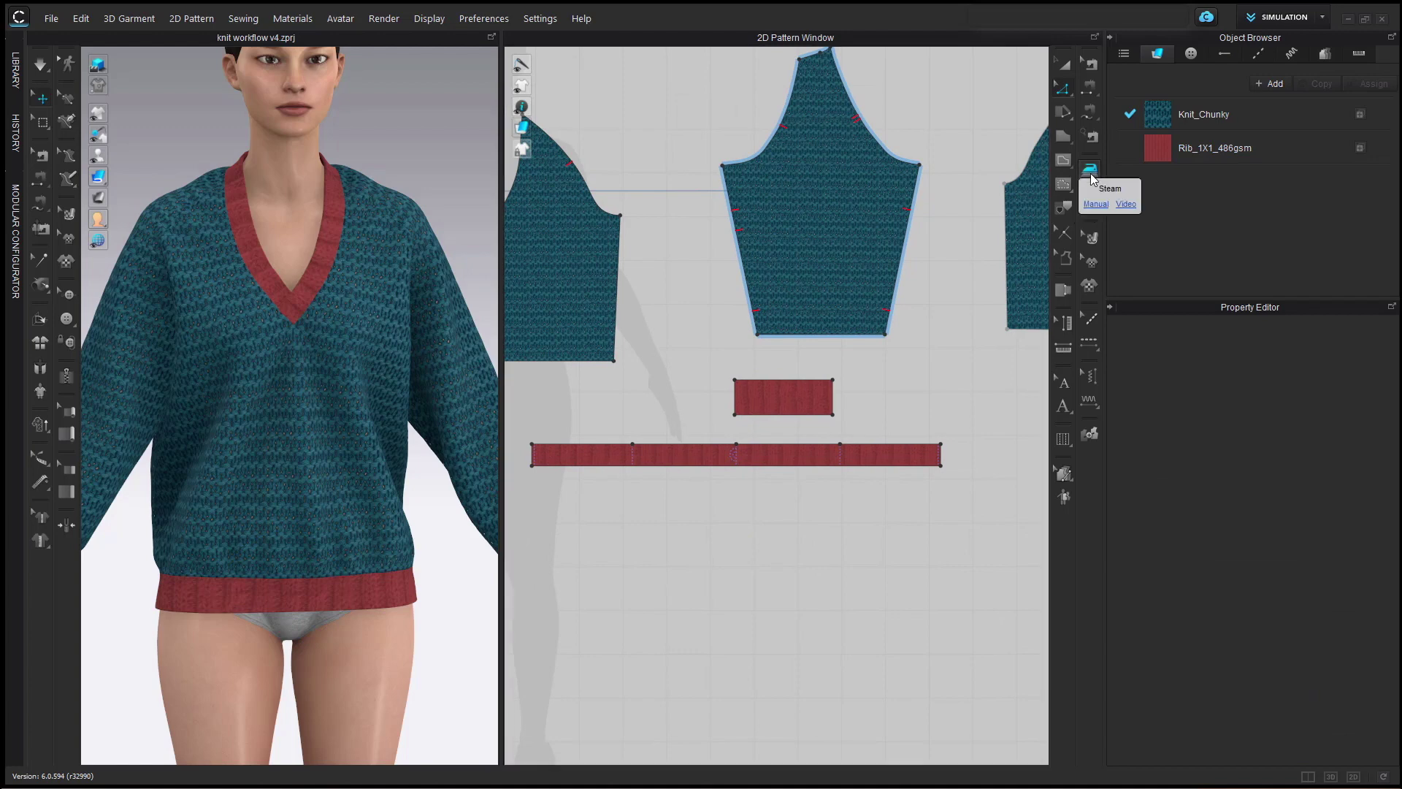
# Activate the Steam brush and set its size to 121 mm and its hardness to 56%.
pyautogui.click(1090, 170)
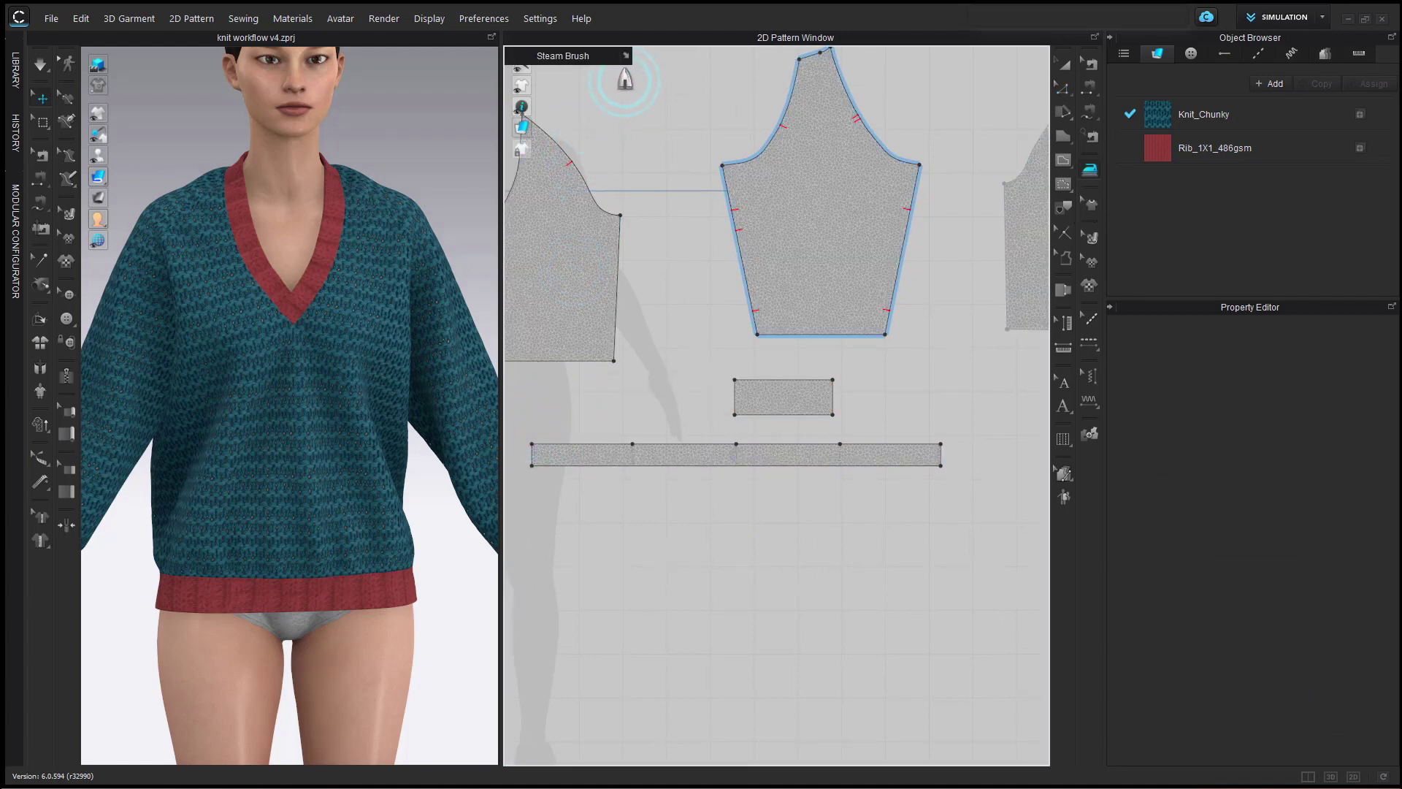
pyautogui.click(626, 57)
pyautogui.moveTo(630, 66)
pyautogui.mouseDown()
pyautogui.moveTo(659, 163)
pyautogui.moveTo(668, 494)
pyautogui.moveTo(629, 199)
pyautogui.moveTo(656, 196)
pyautogui.mouseUp()
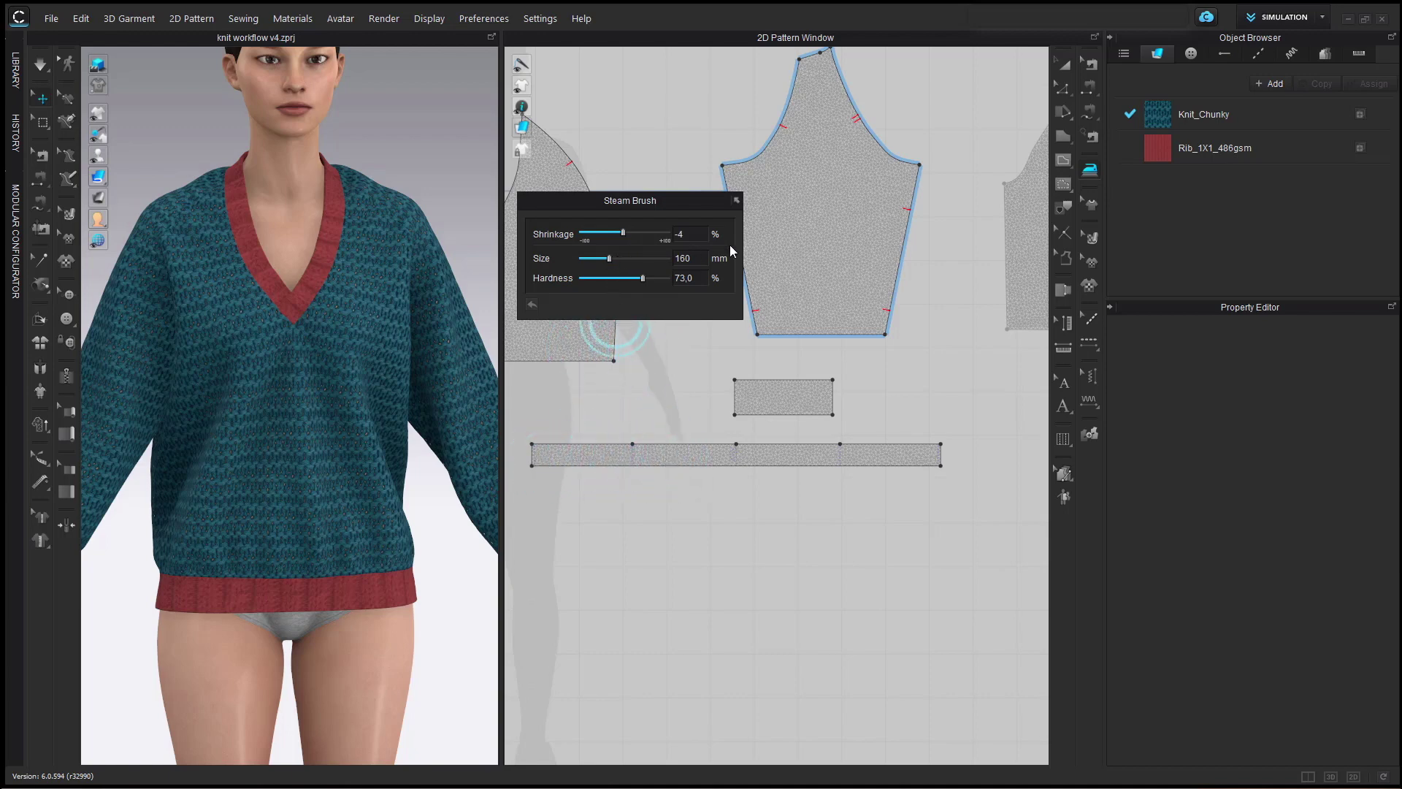
pyautogui.moveTo(611, 260); pyautogui.dragTo(629, 260)
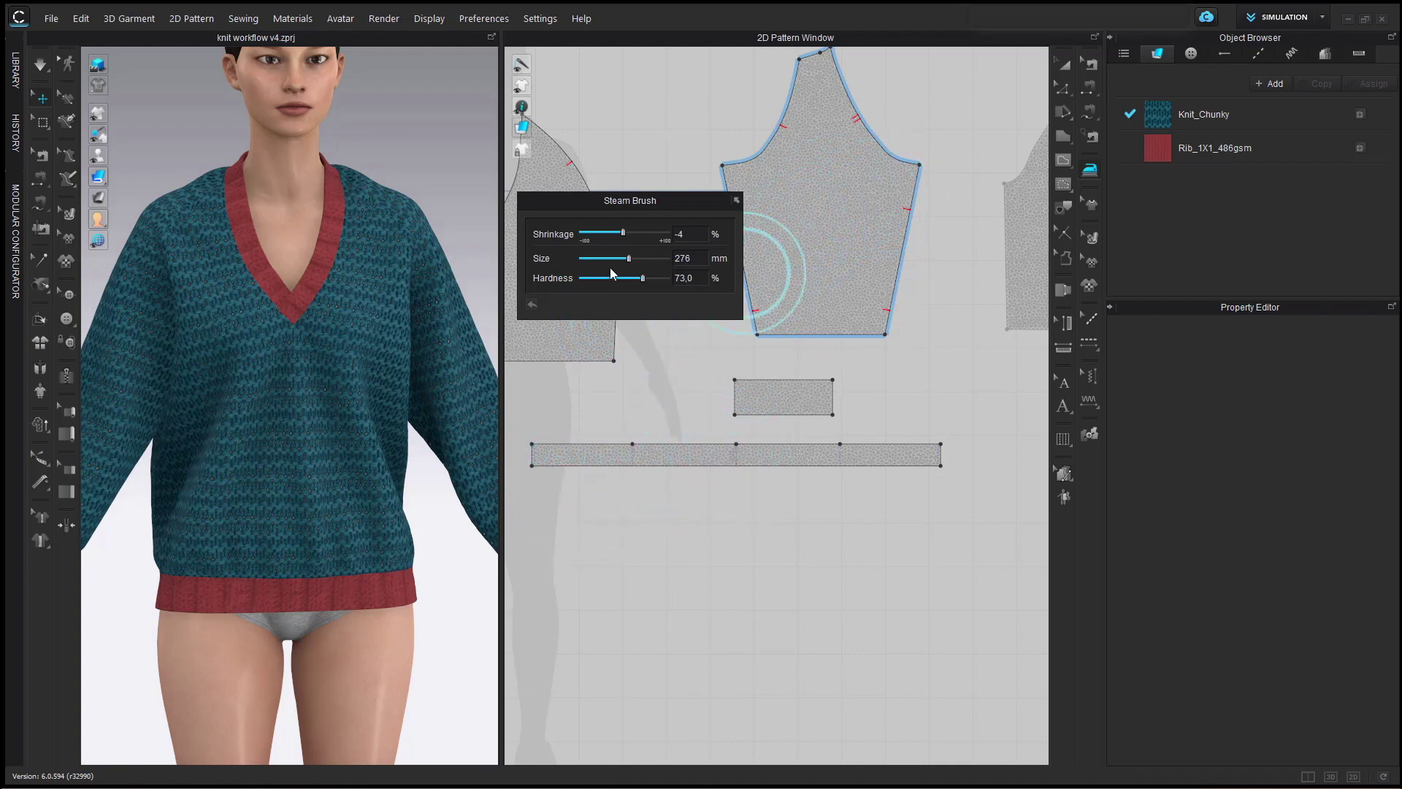
pyautogui.moveTo(628, 257); pyautogui.dragTo(602, 259)
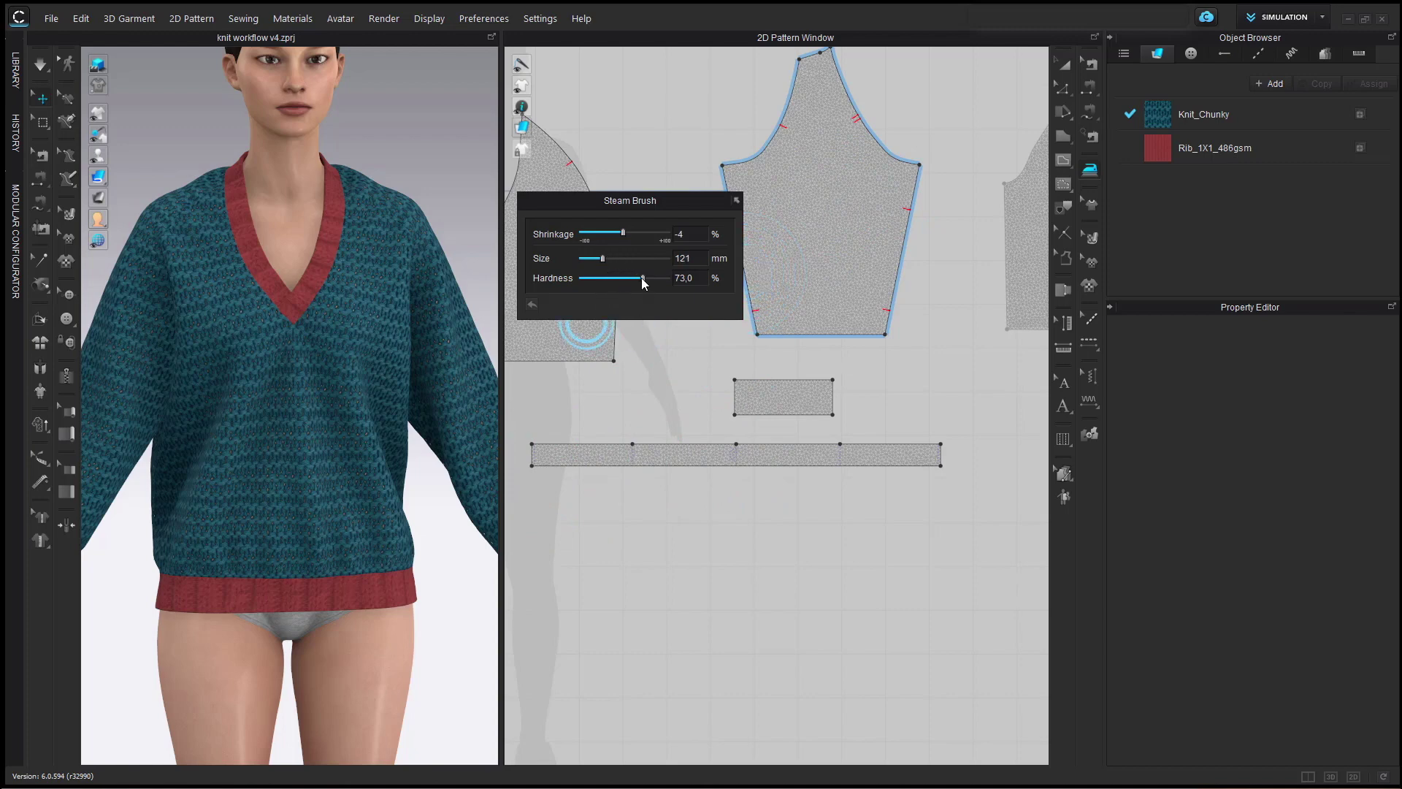
pyautogui.moveTo(638, 277); pyautogui.dragTo(635, 278)
pyautogui.moveTo(620, 277); pyautogui.dragTo(630, 278)
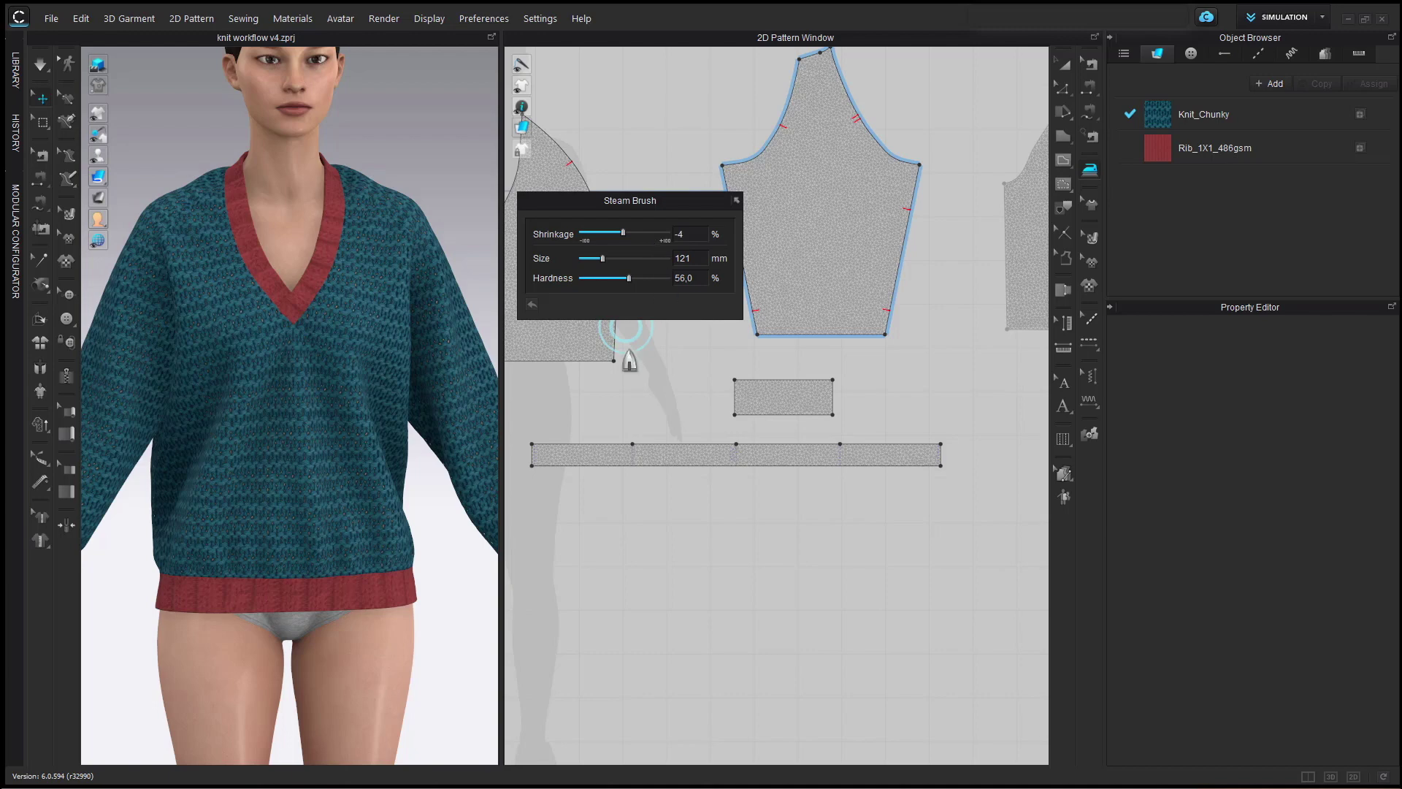
# Set the Steam brush's shrinkage to -4%.
pyautogui.moveTo(623, 237); pyautogui.dragTo(633, 231)
pyautogui.moveTo(633, 231); pyautogui.dragTo(619, 231)
pyautogui.press('BackSpace')
pyautogui.write('-4')
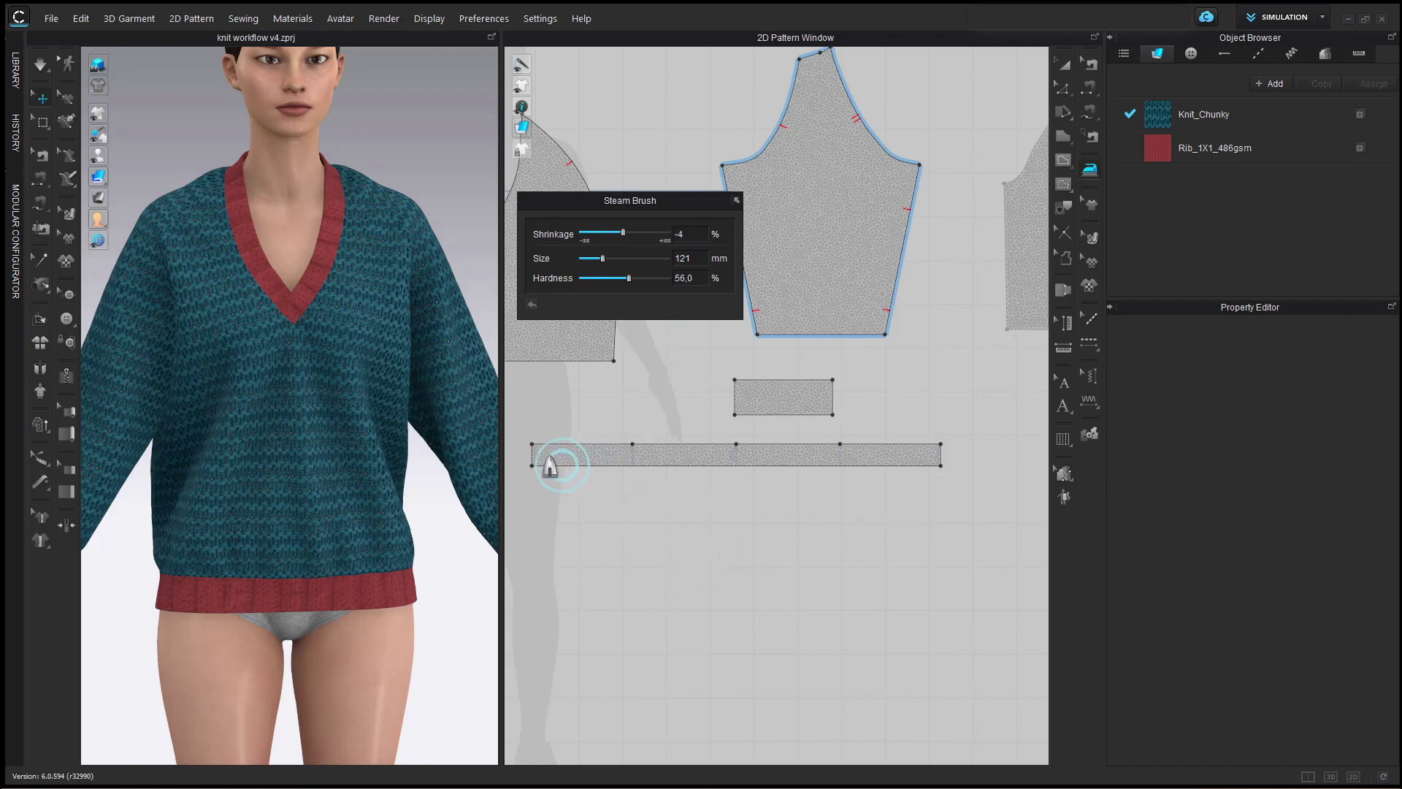
# Steam the full length of the hem rib with several brush strokes and simulate the garment.
pyautogui.moveTo(548, 460)
pyautogui.mouseDown()
pyautogui.moveTo(960, 454)
pyautogui.moveTo(531, 459)
pyautogui.moveTo(764, 460)
pyautogui.mouseUp()
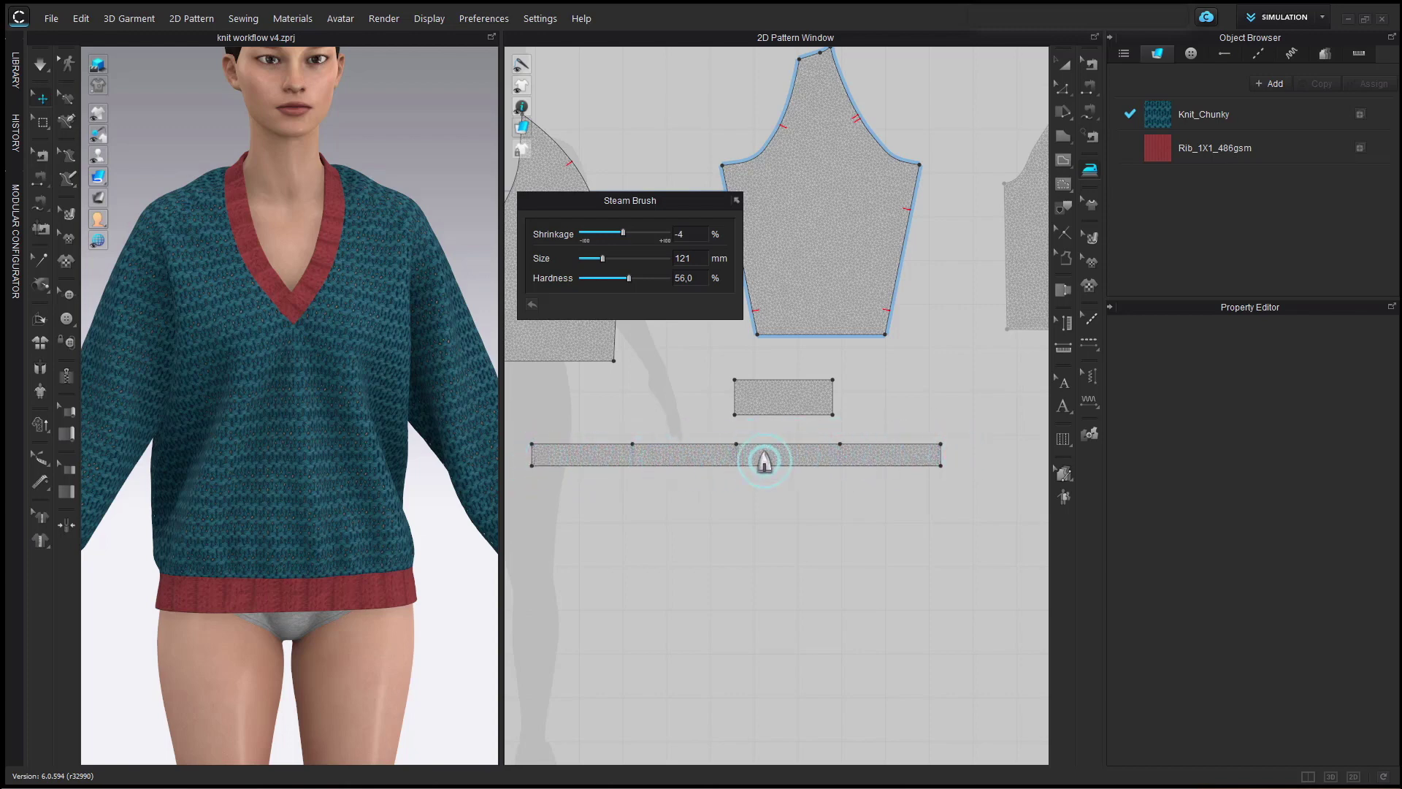
pyautogui.moveTo(375, 518); pyautogui.dragTo(394, 439, button='middle')
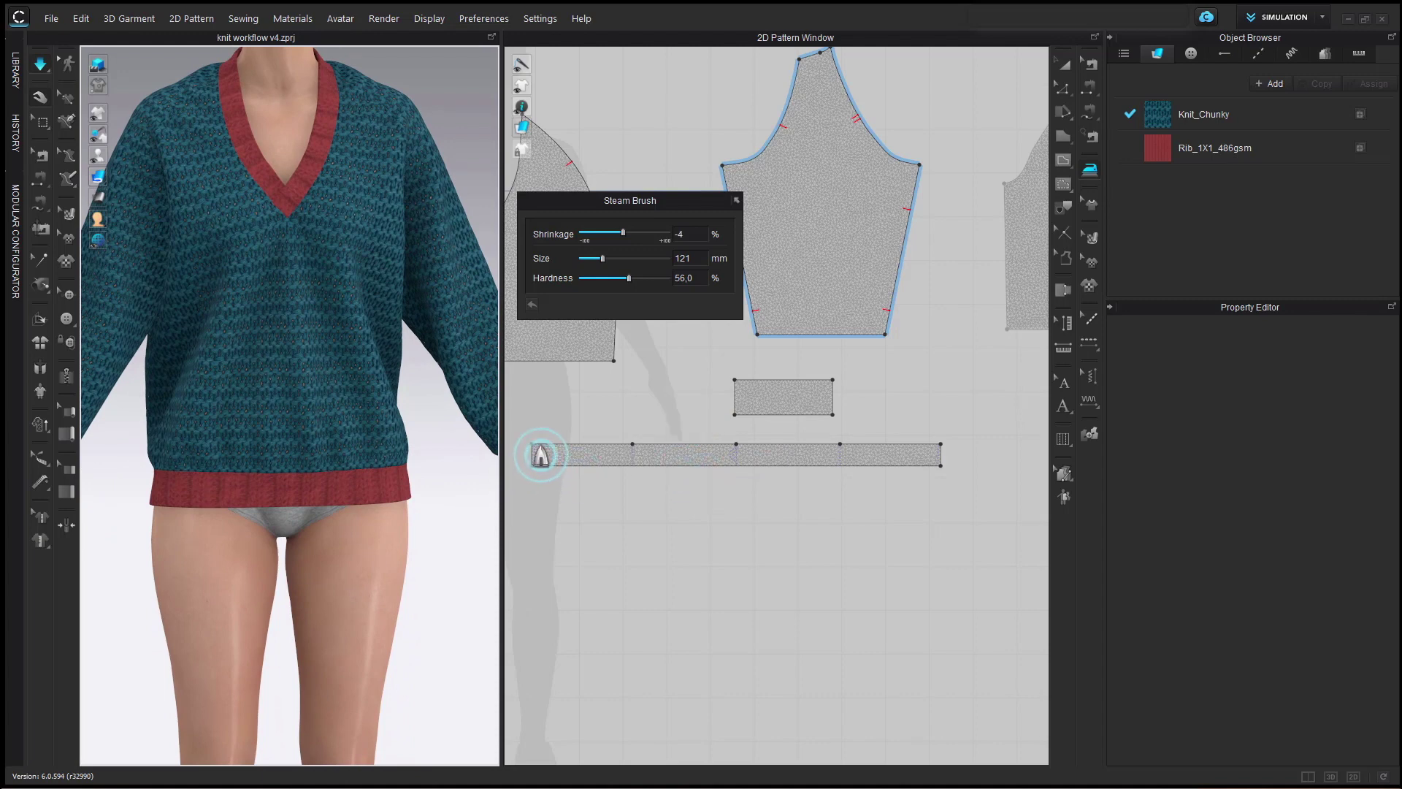
pyautogui.moveTo(540, 454); pyautogui.dragTo(937, 454)
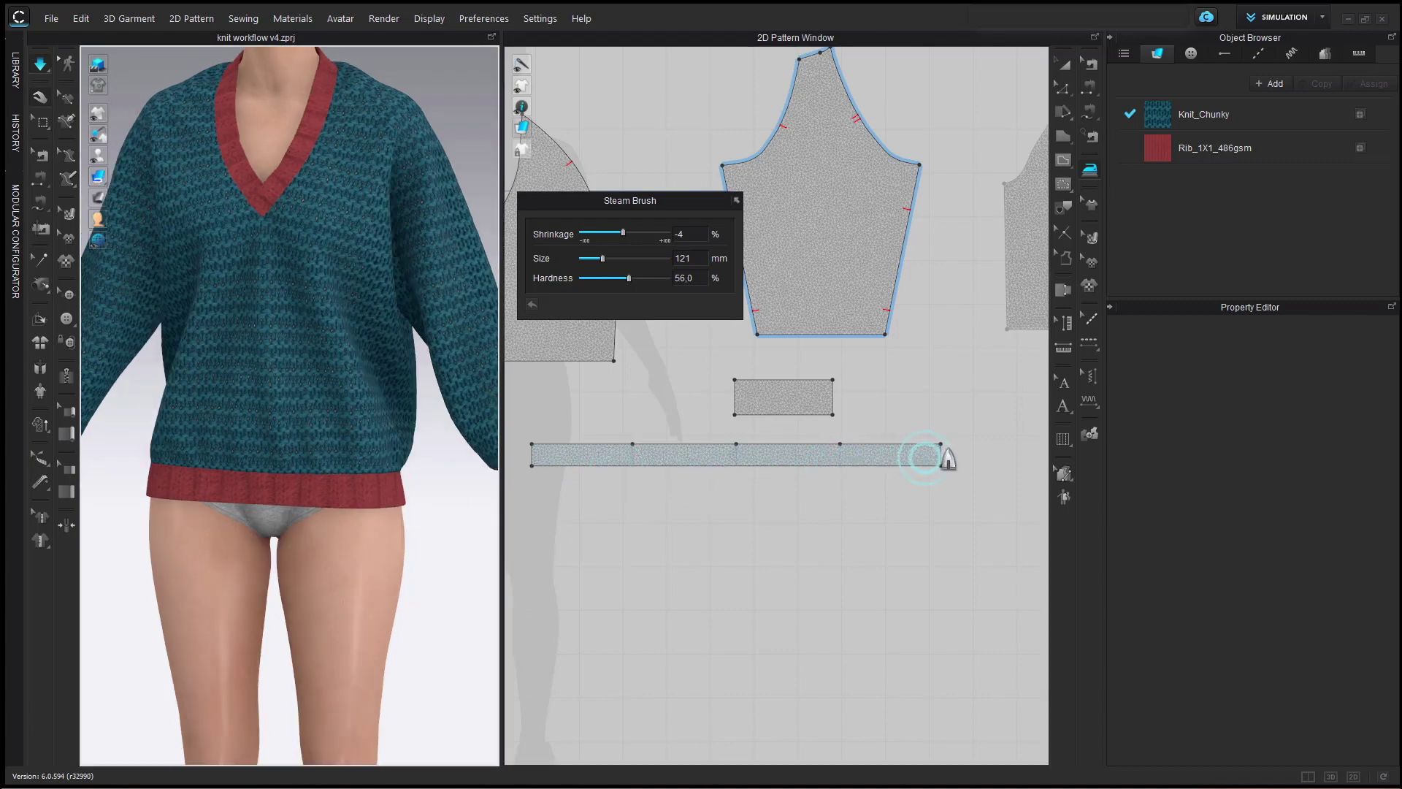
pyautogui.moveTo(944, 458)
pyautogui.mouseDown()
pyautogui.moveTo(558, 454)
pyautogui.moveTo(515, 495)
pyautogui.mouseUp()
pyautogui.moveTo(263, 547); pyautogui.dragTo(310, 538, button='right')
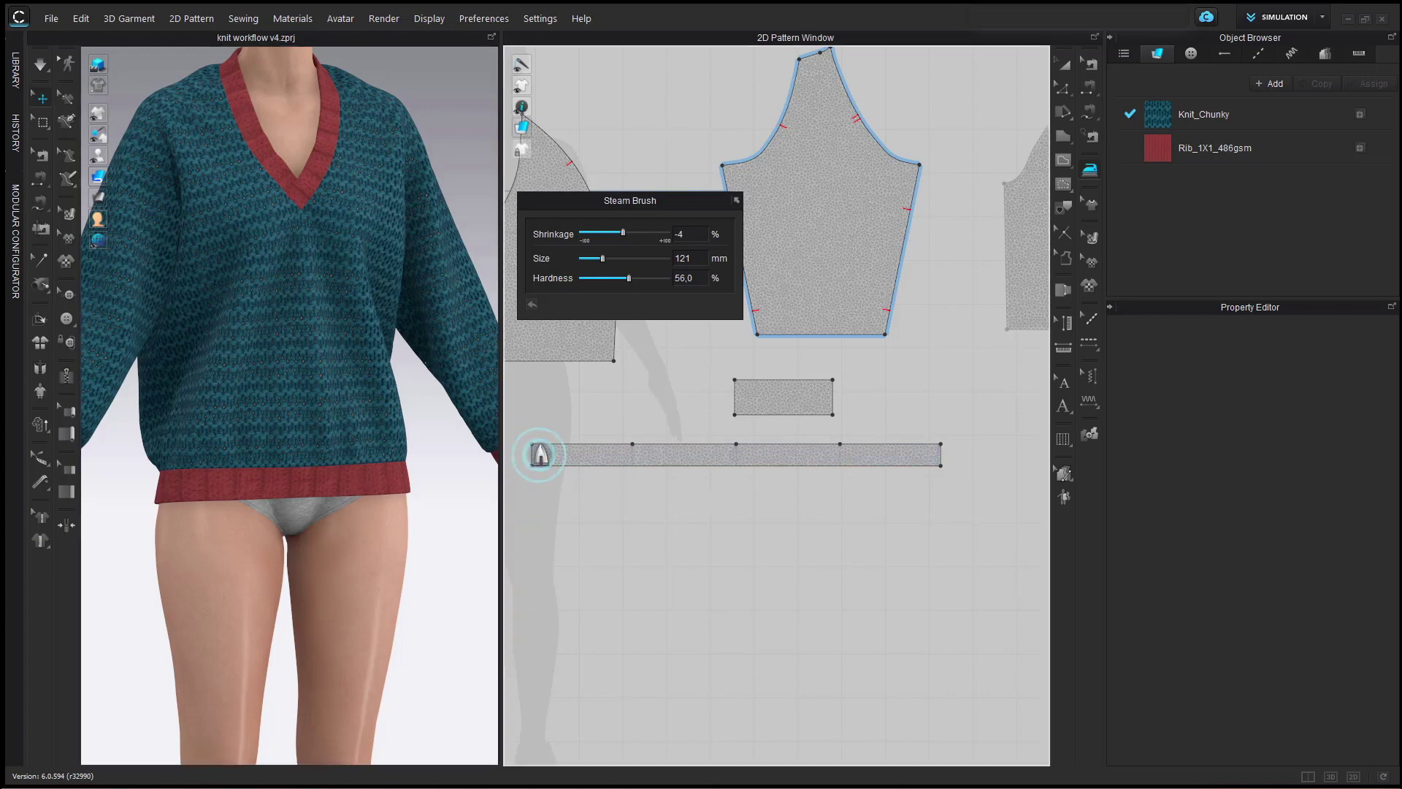
pyautogui.press('space')
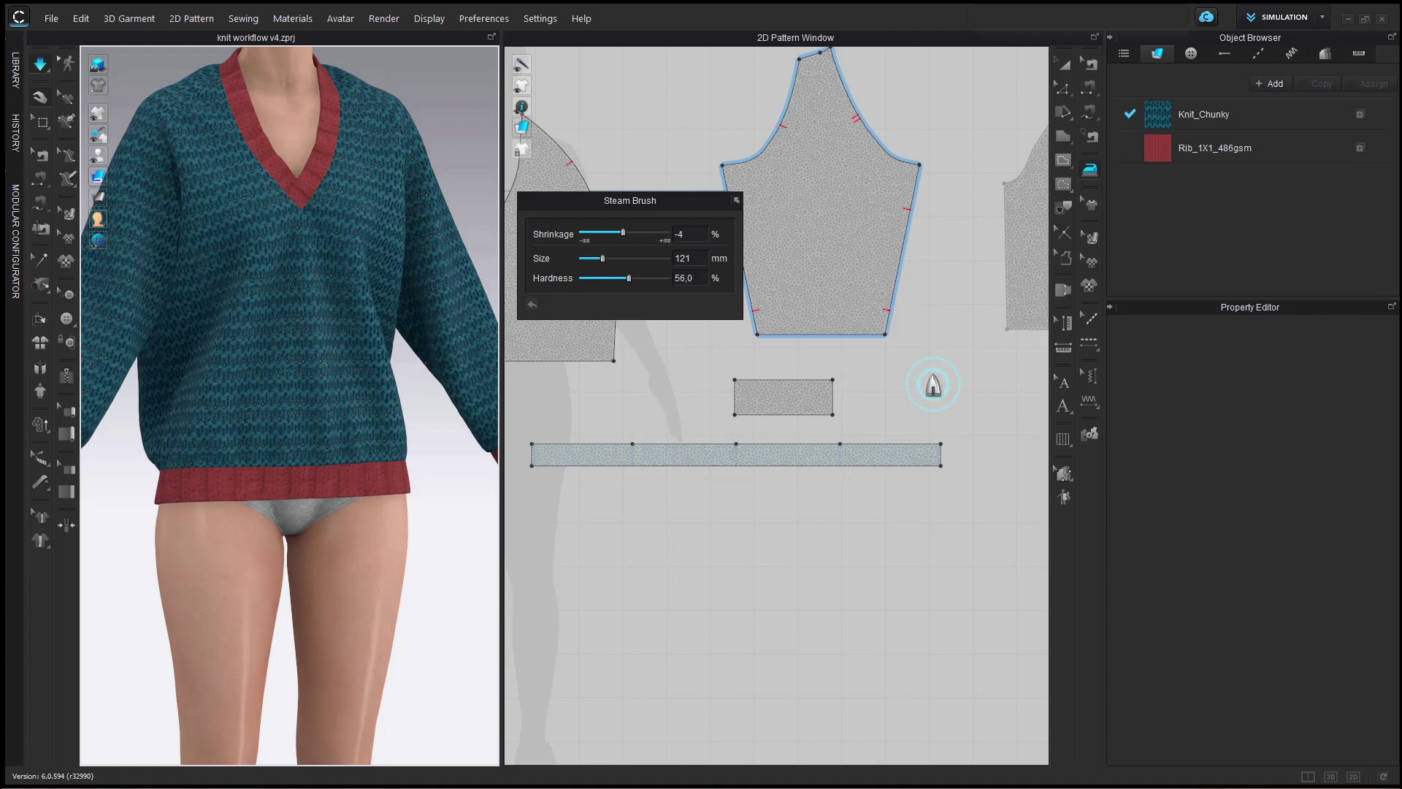
# Steam the sleeve cuffs and the neckband with the same brush settings and check the garment from the front and side.
pyautogui.scroll(-3, 373, 554)
pyautogui.moveTo(376, 555)
pyautogui.mouseDown(button='right')
pyautogui.moveTo(280, 552)
pyautogui.moveTo(376, 548)
pyautogui.mouseUp(button='right')
pyautogui.scroll(-2, 847, 391)
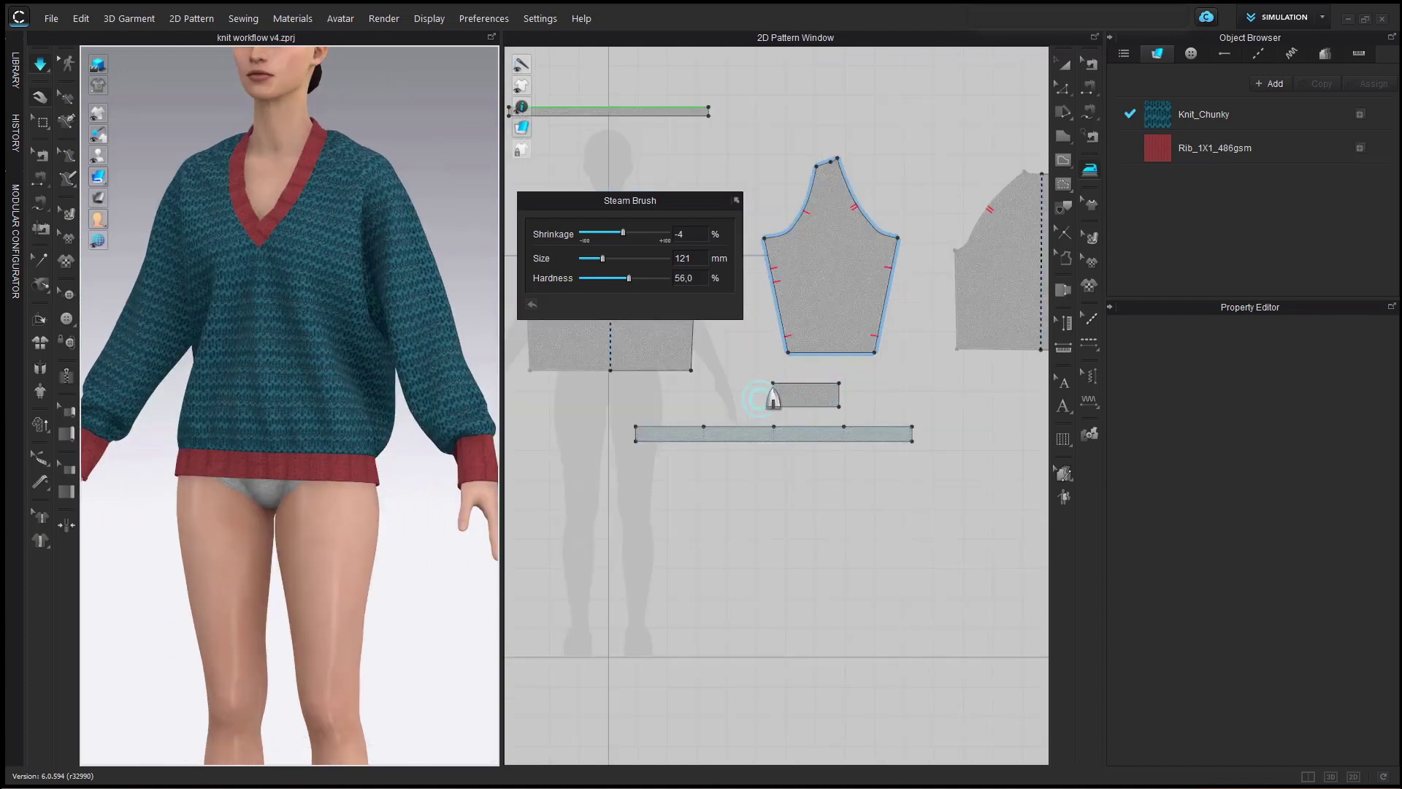
pyautogui.moveTo(775, 396); pyautogui.dragTo(864, 392)
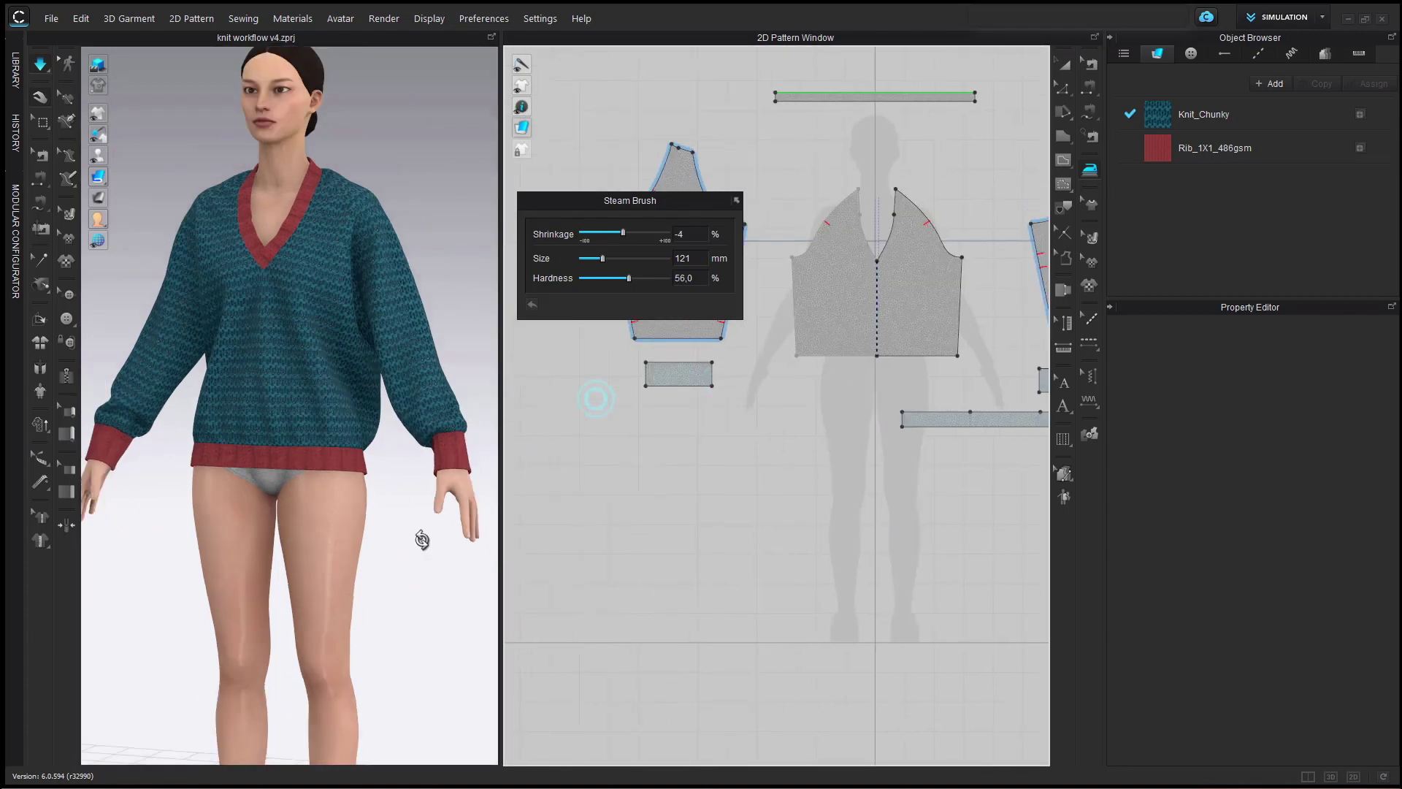
pyautogui.press('2')
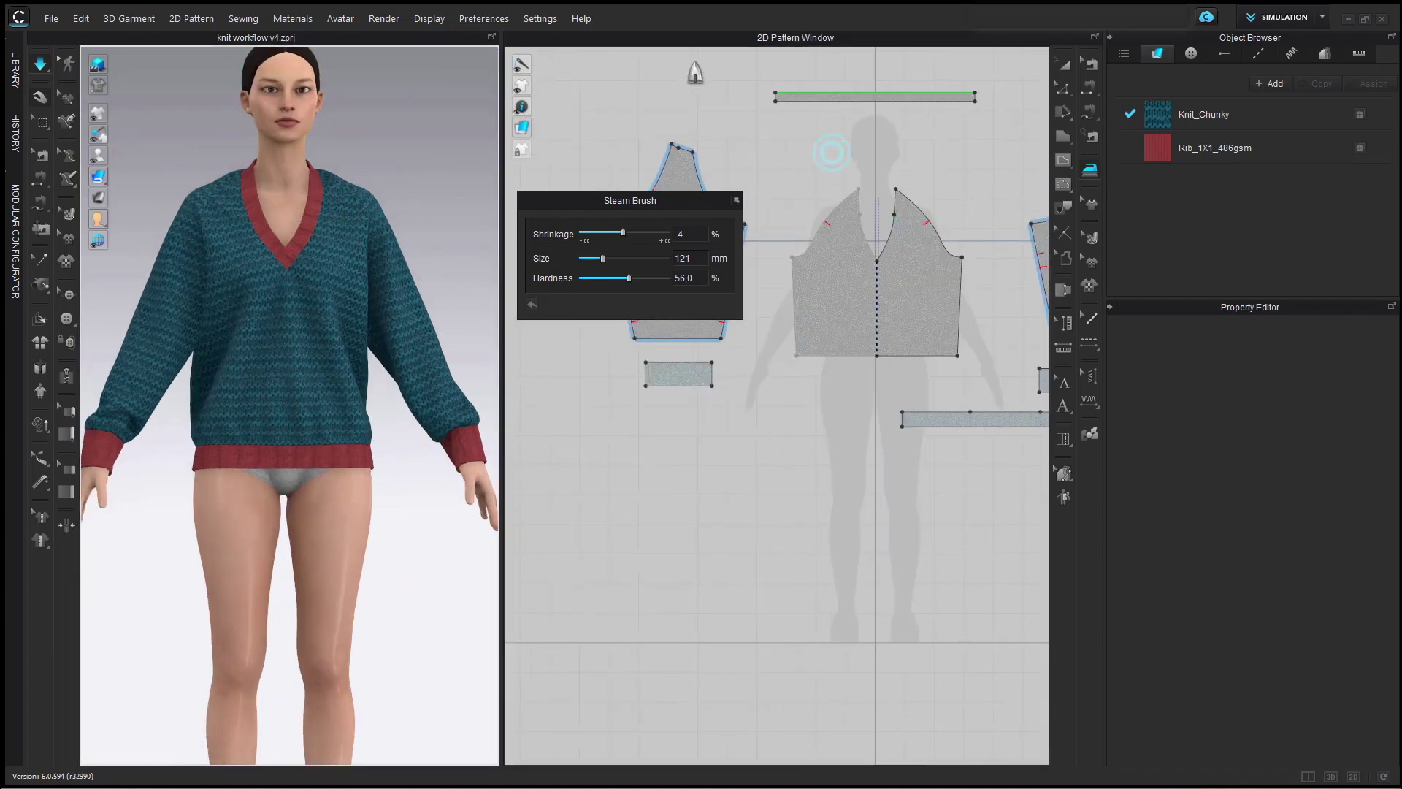
pyautogui.click(827, 101)
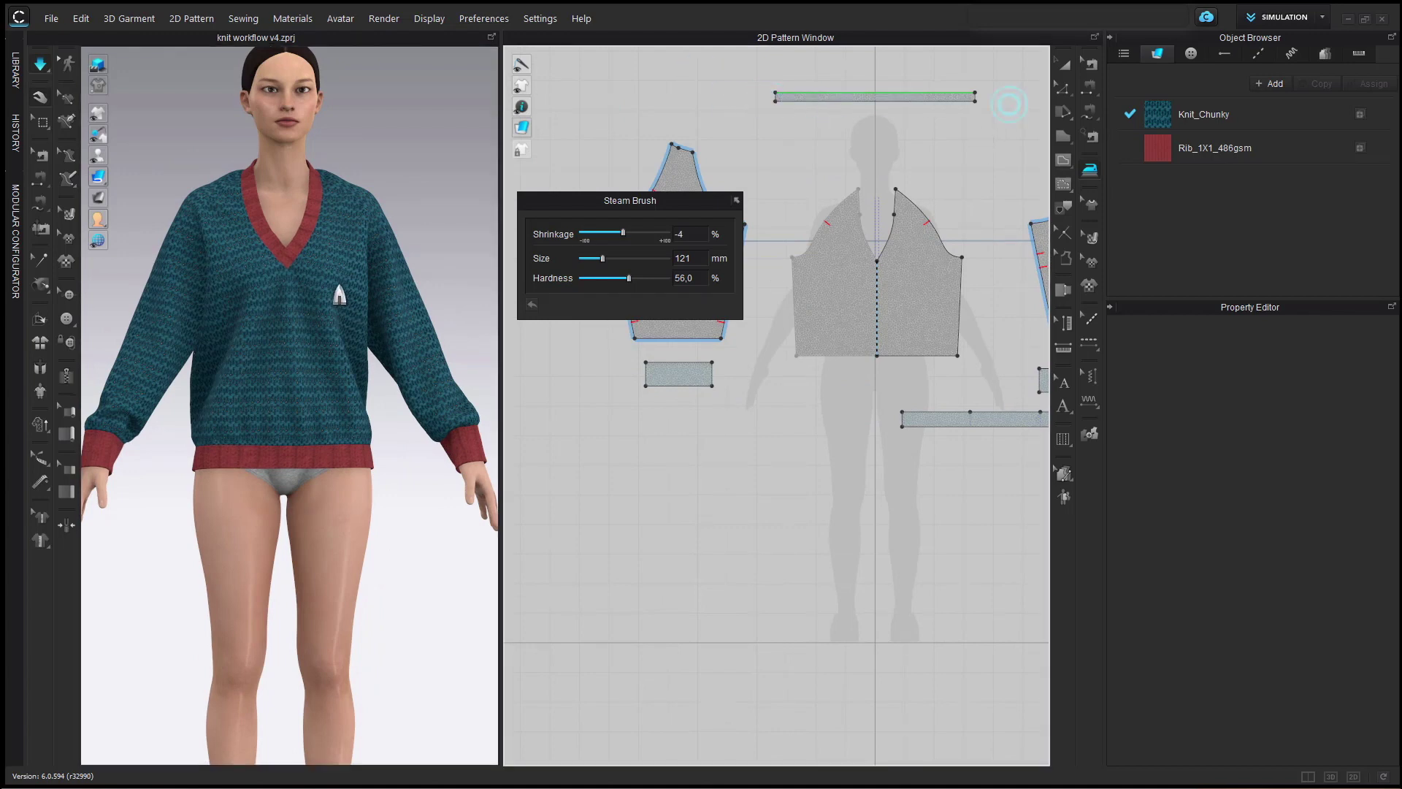
pyautogui.moveTo(380, 214); pyautogui.dragTo(439, 211, button='right')
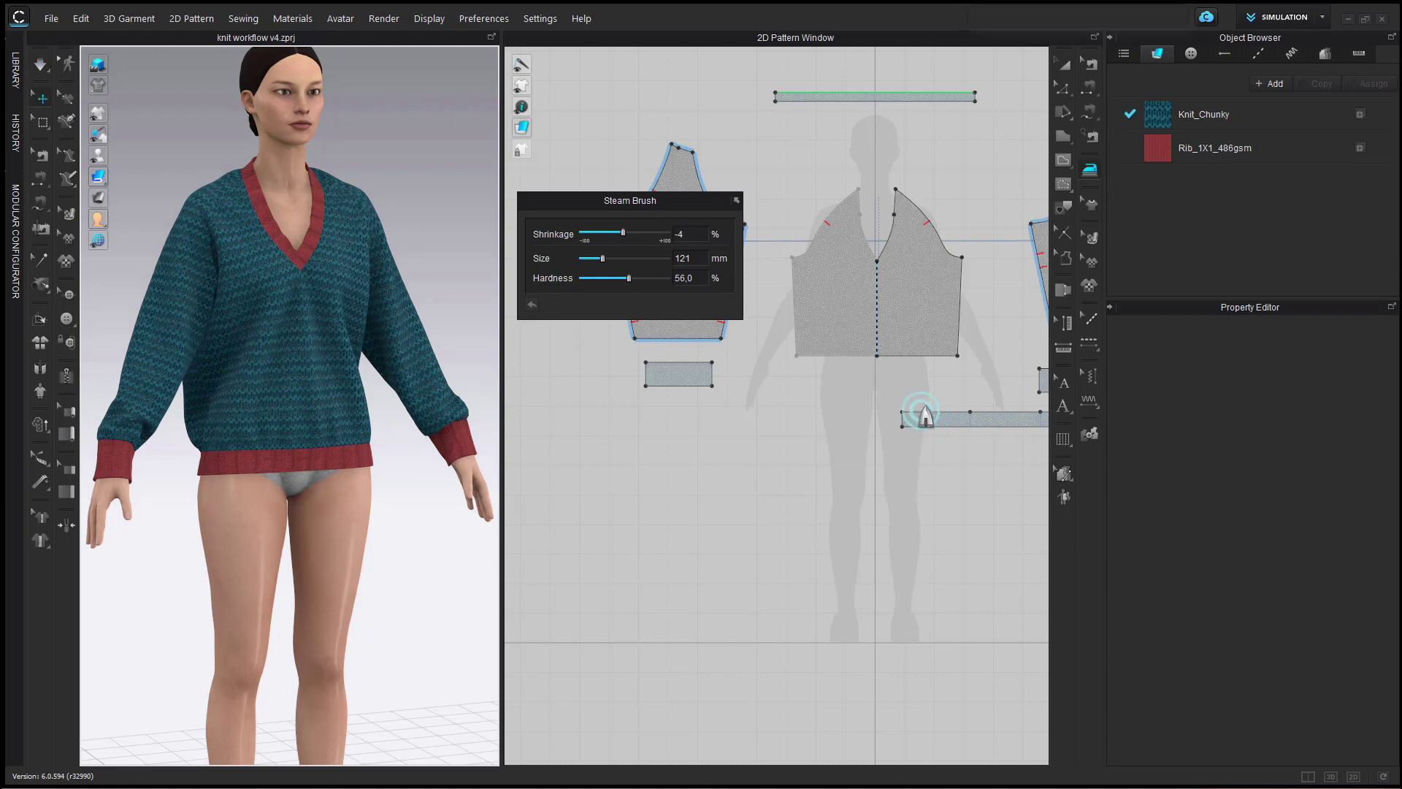
# Show the steam removal options for the hem rib, dismiss them, leave the Steam brush and view the whole garment from the front.
pyautogui.rightClick(934, 421)
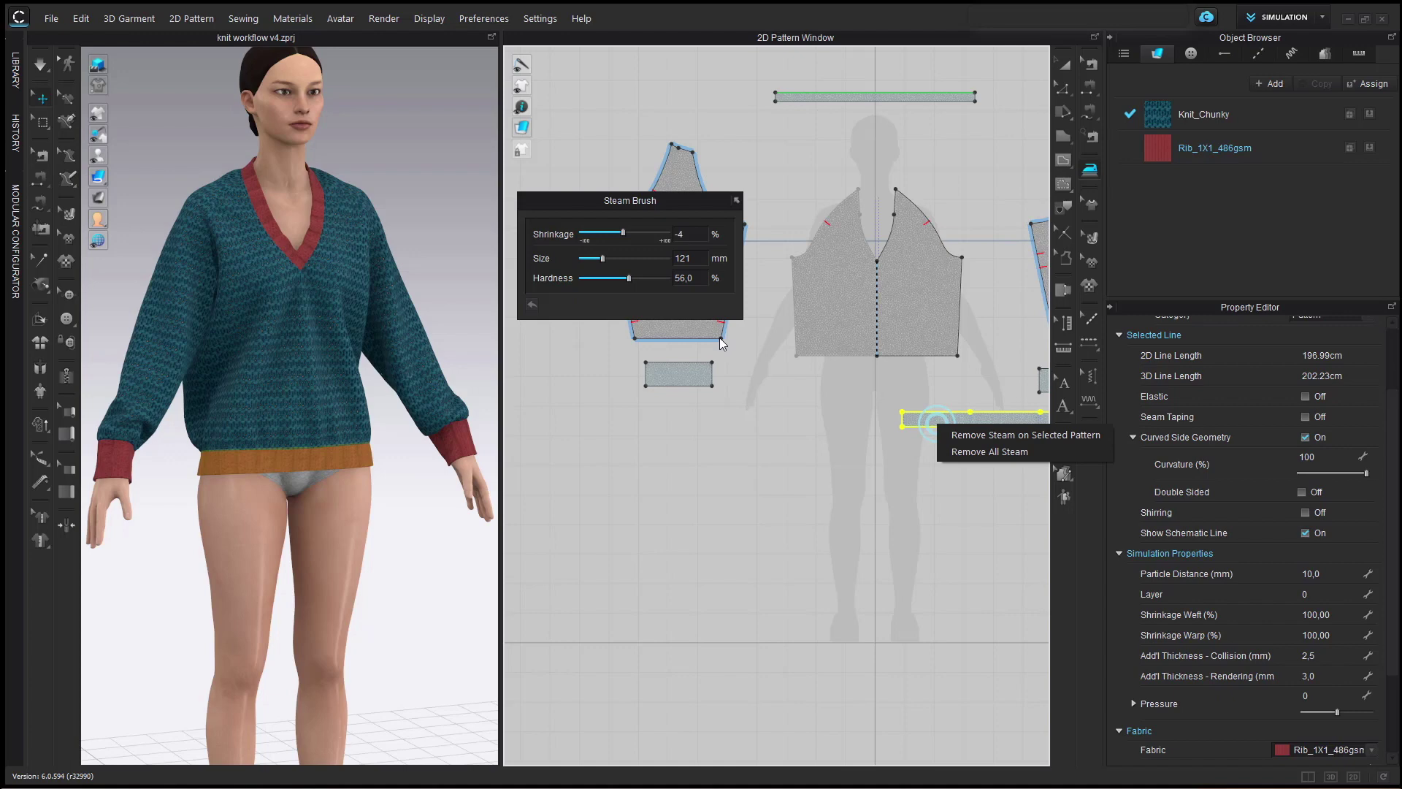
pyautogui.click(881, 175)
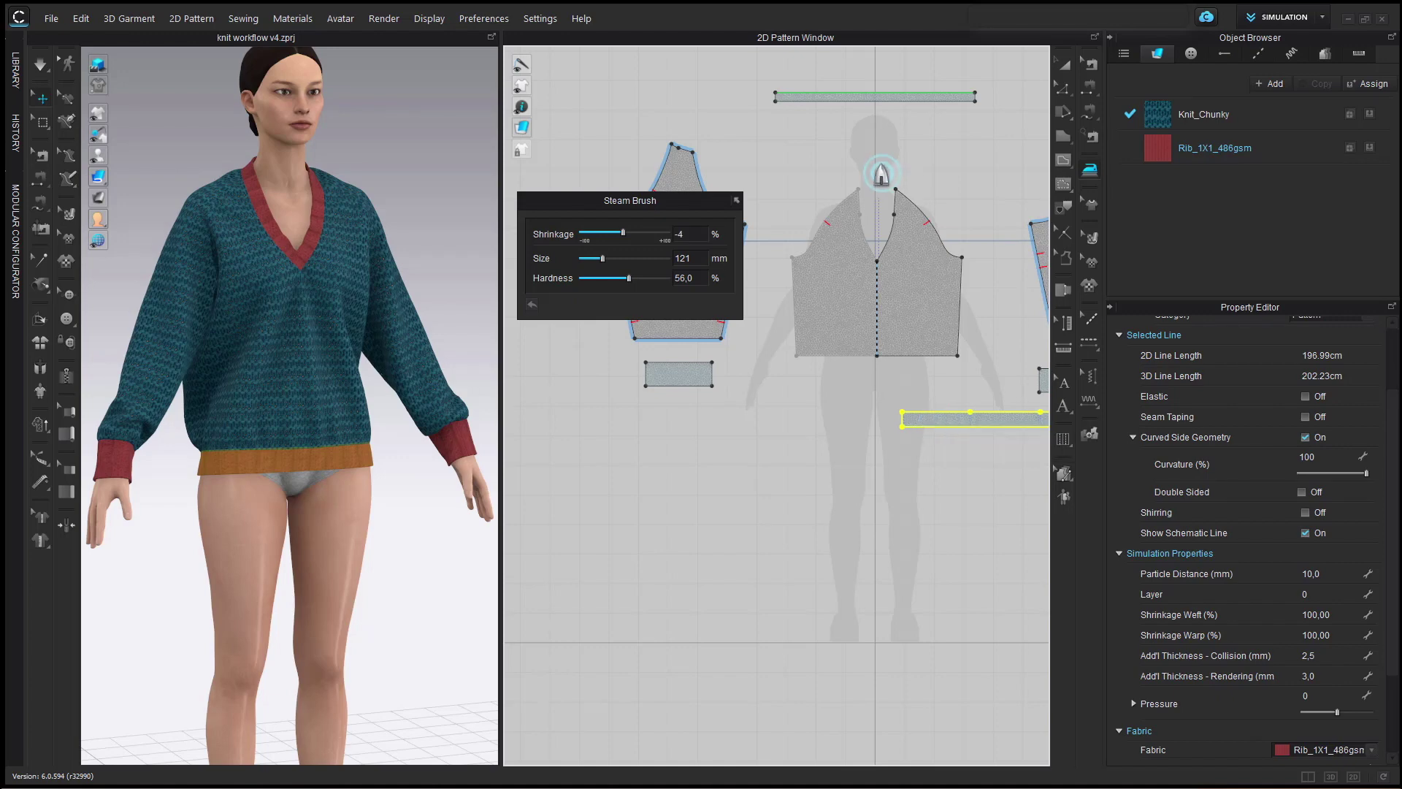
pyautogui.press('Escape')
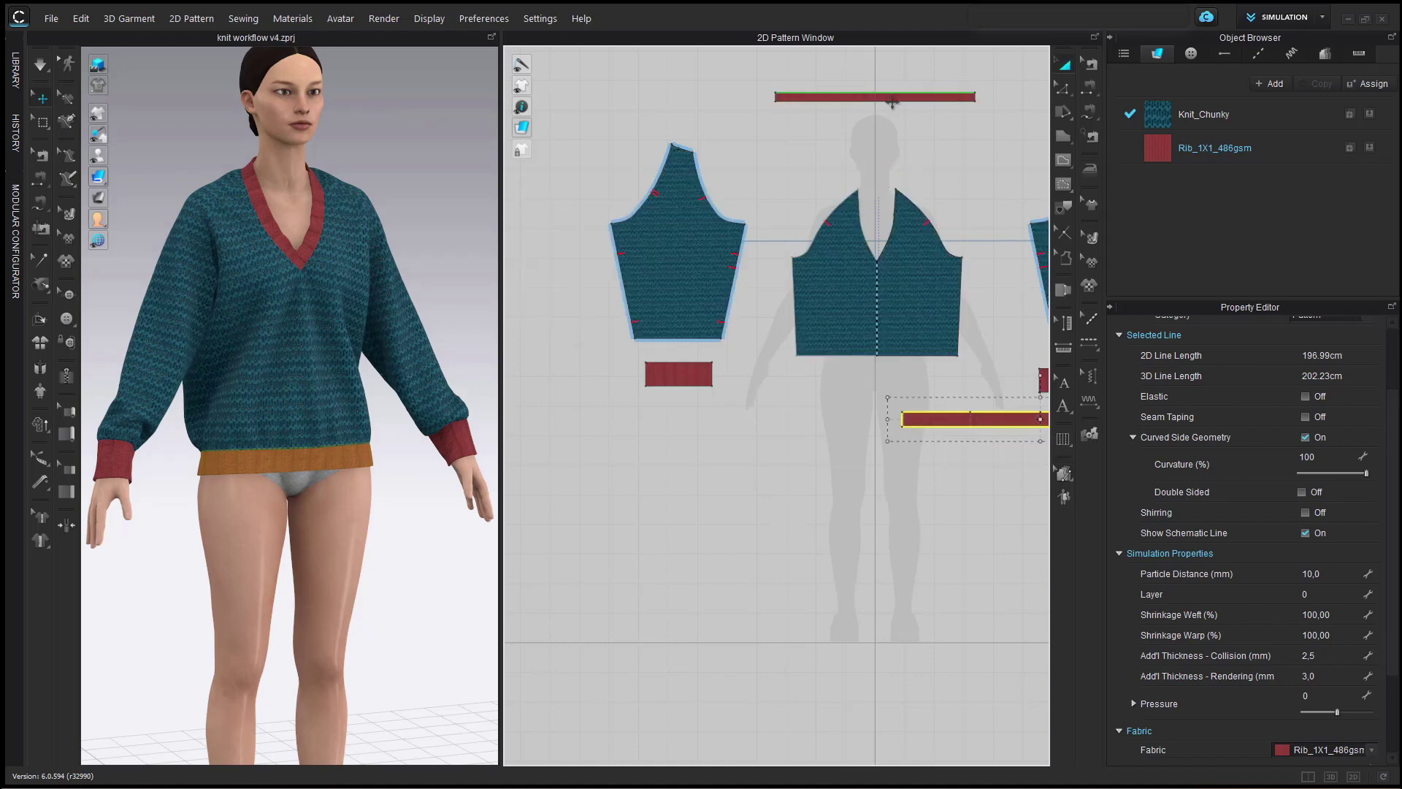
pyautogui.scroll(-5, 913, 387)
pyautogui.moveTo(963, 400); pyautogui.dragTo(877, 396, button='right')
pyautogui.moveTo(394, 391); pyautogui.dragTo(414, 395, button='right')
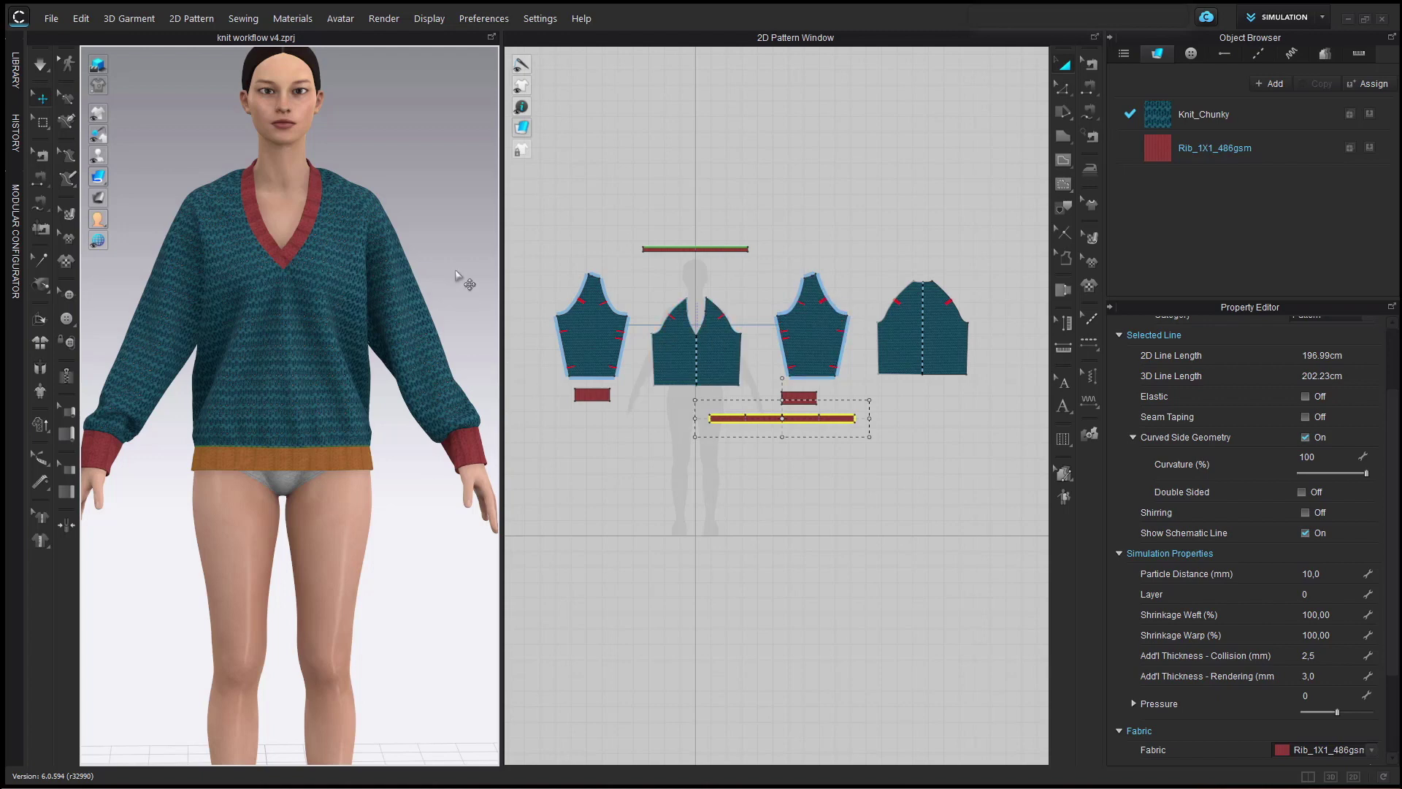
# Select the upper front armhole seam with Edit Sewing and try a fold angle of 180.
pyautogui.scroll(3, 387, 294)
pyautogui.scroll(5, 387, 293)
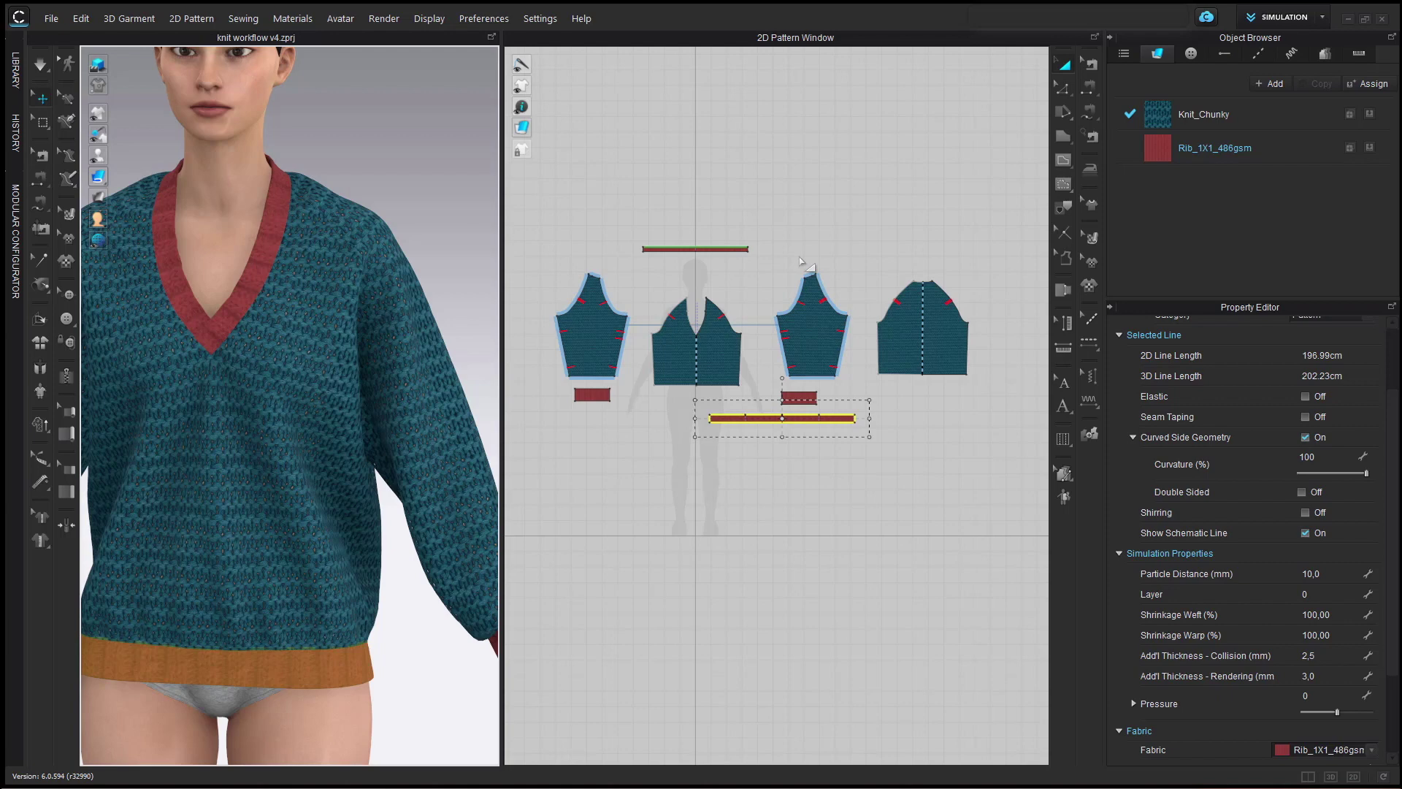
pyautogui.press('t')
pyautogui.scroll(5, 801, 261)
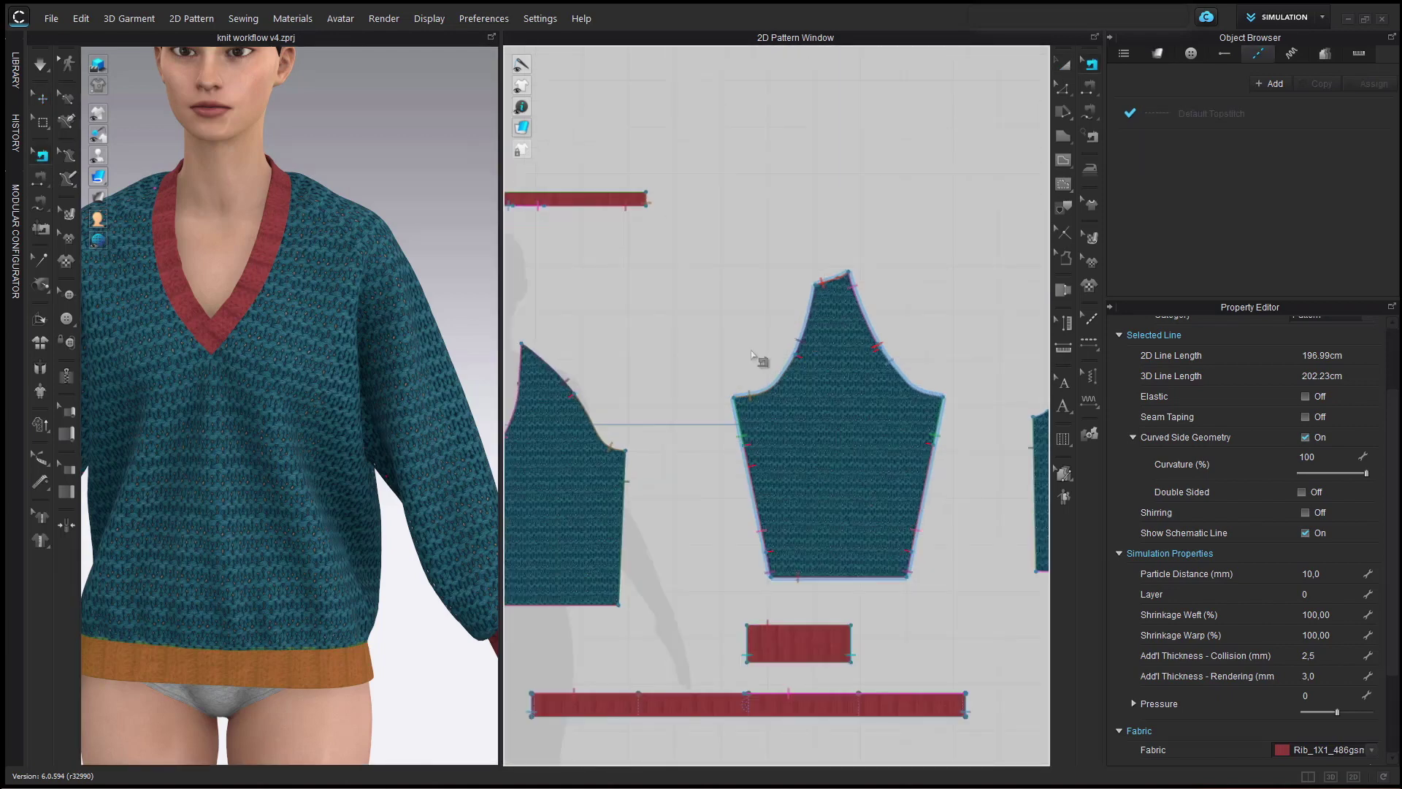
pyautogui.moveTo(580, 391); pyautogui.dragTo(686, 297, button='middle')
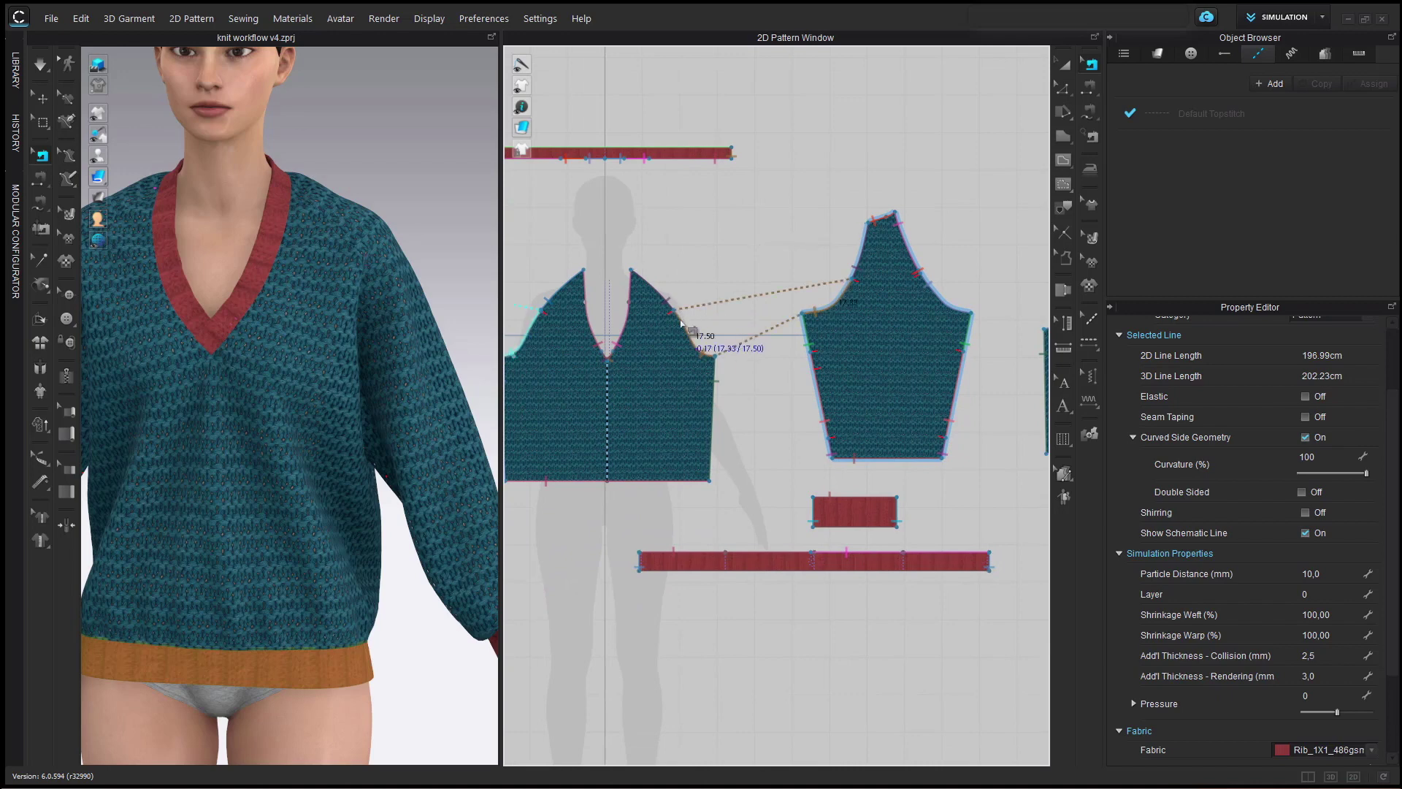
pyautogui.click(682, 313)
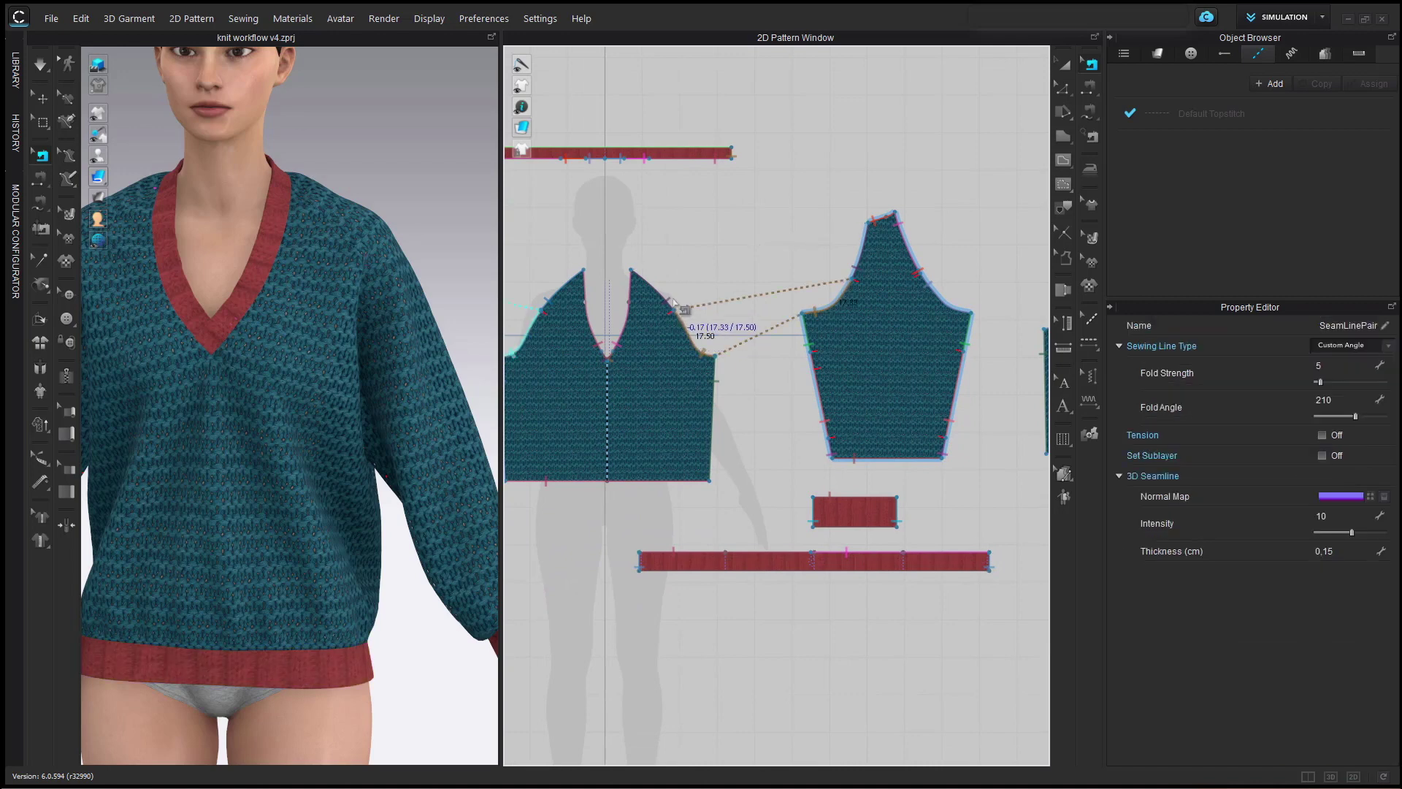
pyautogui.click(1340, 401)
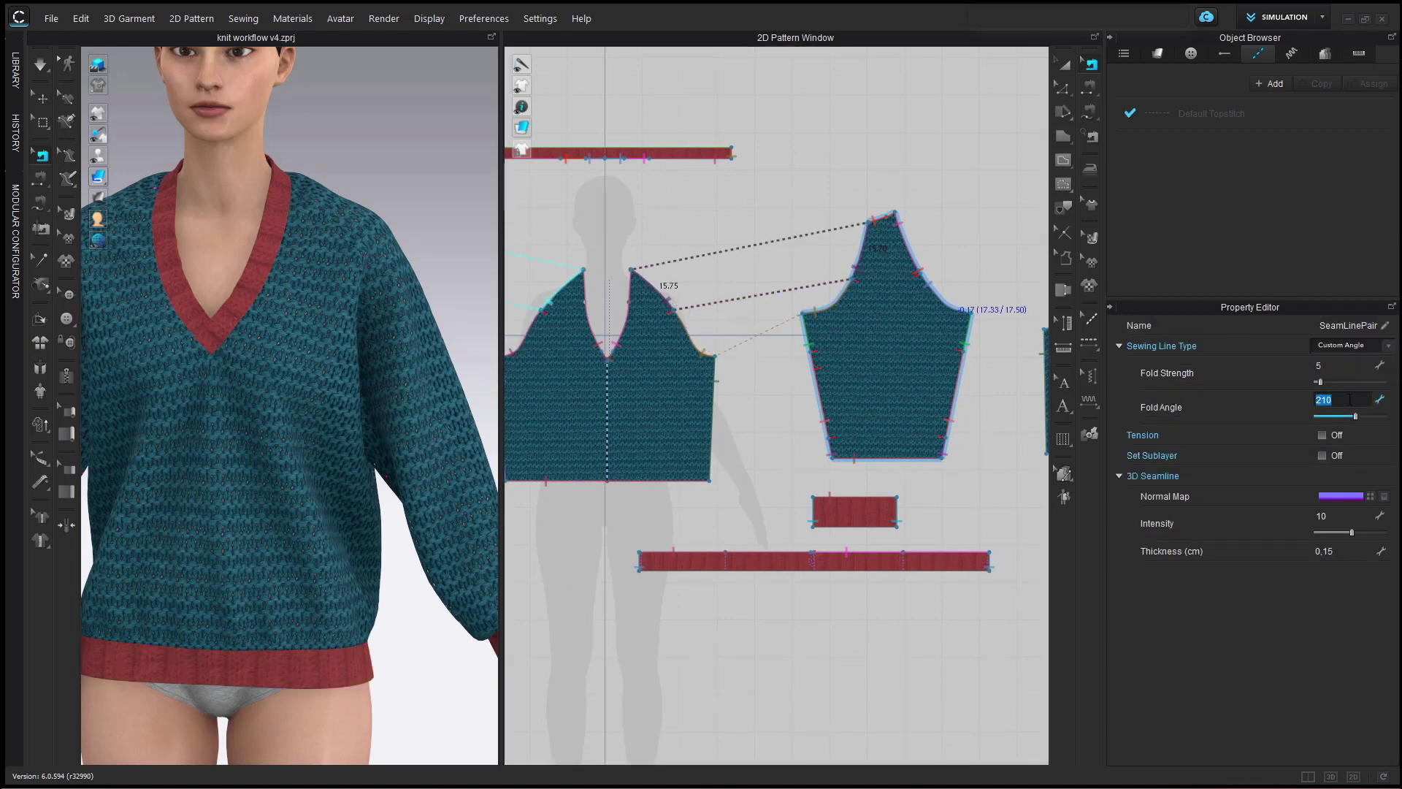
pyautogui.scroll(3, 442, 301)
pyautogui.moveTo(442, 301); pyautogui.dragTo(457, 369, button='right')
pyautogui.click(1348, 399)
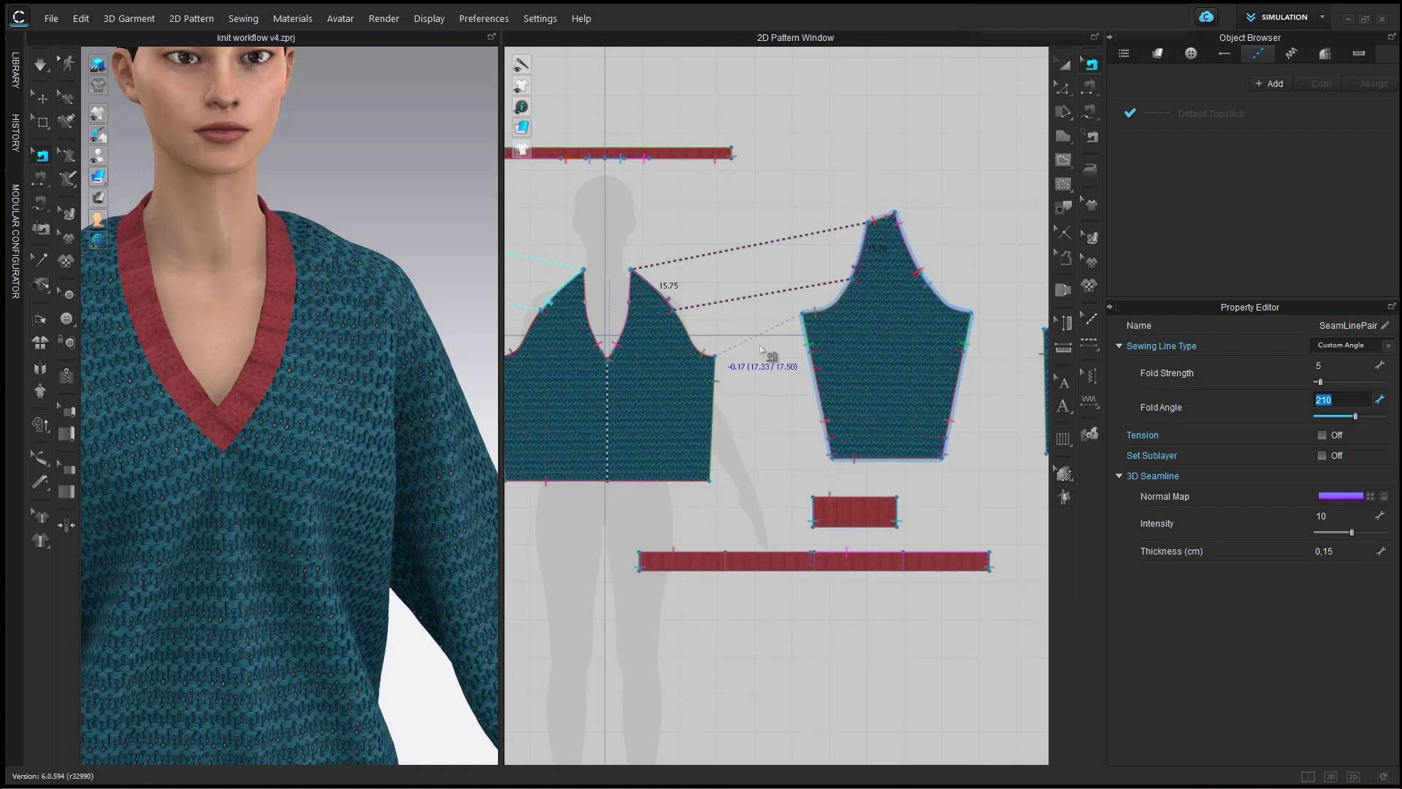
pyautogui.press('BackSpace')
pyautogui.write('180')
pyautogui.press('Return')
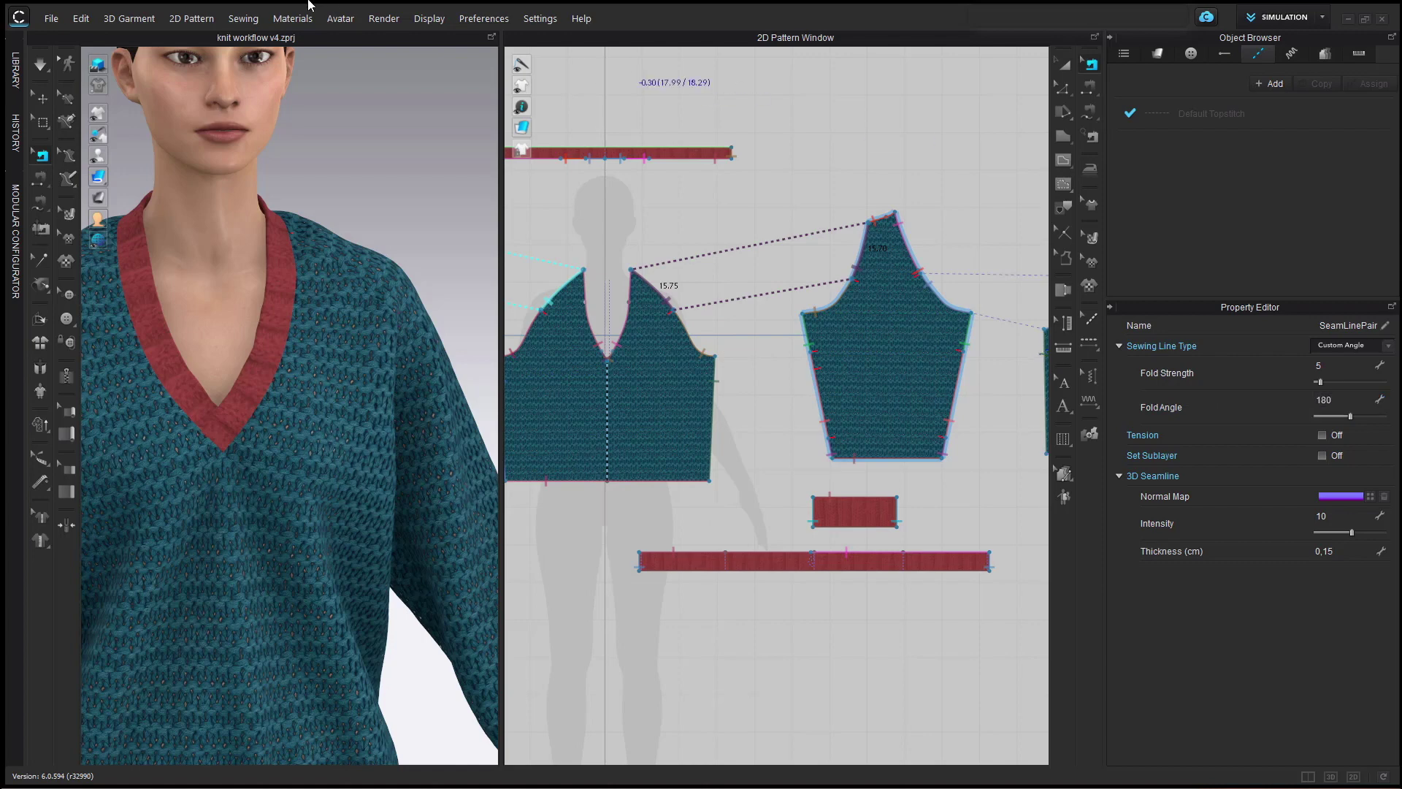
# Try fold angles of 180 and 360 on both front armhole seams and simulate the garment.
pyautogui.moveTo(321, 248); pyautogui.dragTo(301, 222, button='right')
pyautogui.scroll(5, 320, 275)
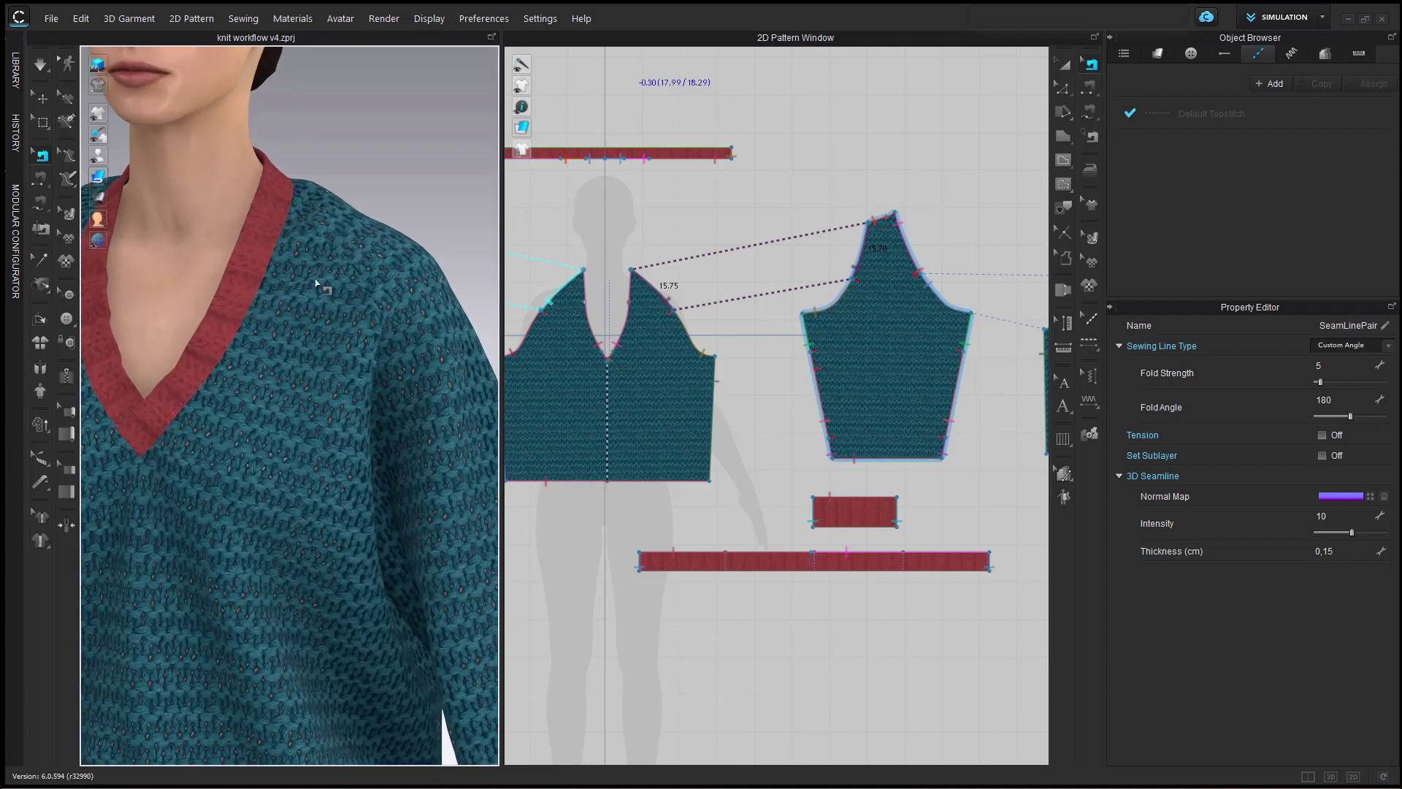
pyautogui.click(694, 332)
pyautogui.click(829, 295)
pyautogui.click(1335, 399)
pyautogui.write('180')
pyautogui.press('Return')
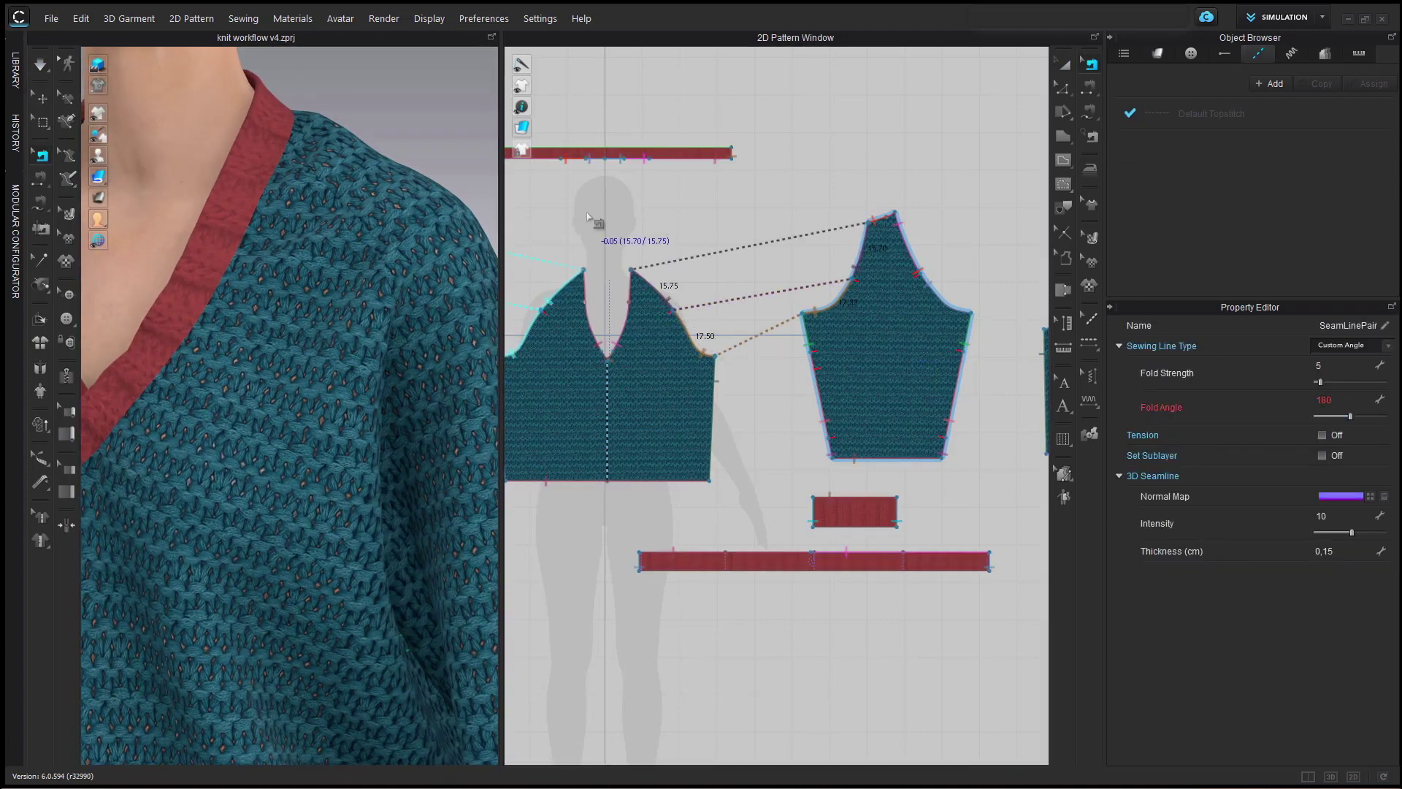
pyautogui.moveTo(1348, 414); pyautogui.dragTo(1391, 418)
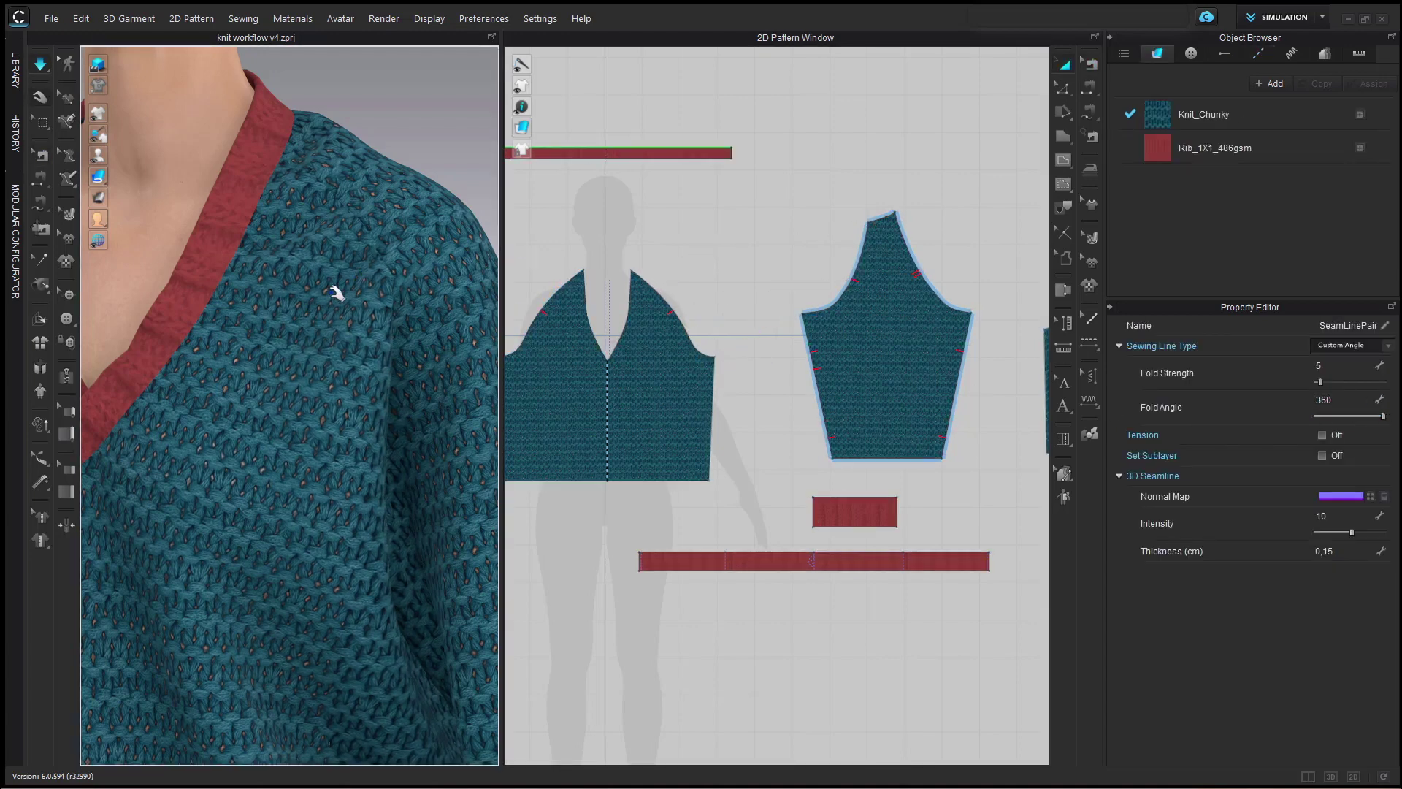
pyautogui.moveTo(410, 270)
pyautogui.mouseDown(button='right')
pyautogui.moveTo(397, 266)
pyautogui.moveTo(408, 269)
pyautogui.mouseUp(button='right')
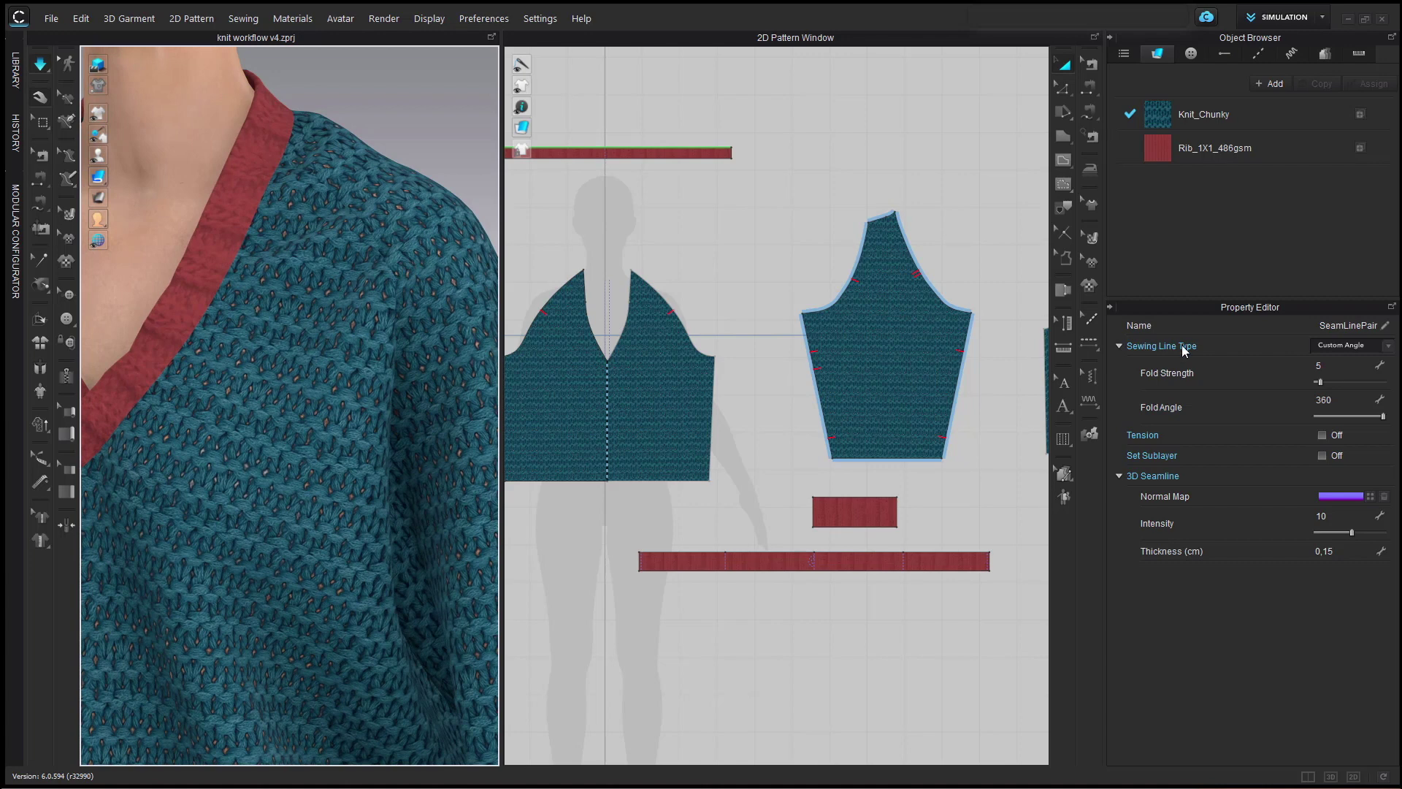
# Set the fold angle of the sleeve's front armhole, back armhole, underarm and cuff seams to 210.
pyautogui.moveTo(1384, 421)
pyautogui.mouseDown()
pyautogui.moveTo(1317, 422)
pyautogui.moveTo(1336, 418)
pyautogui.mouseUp()
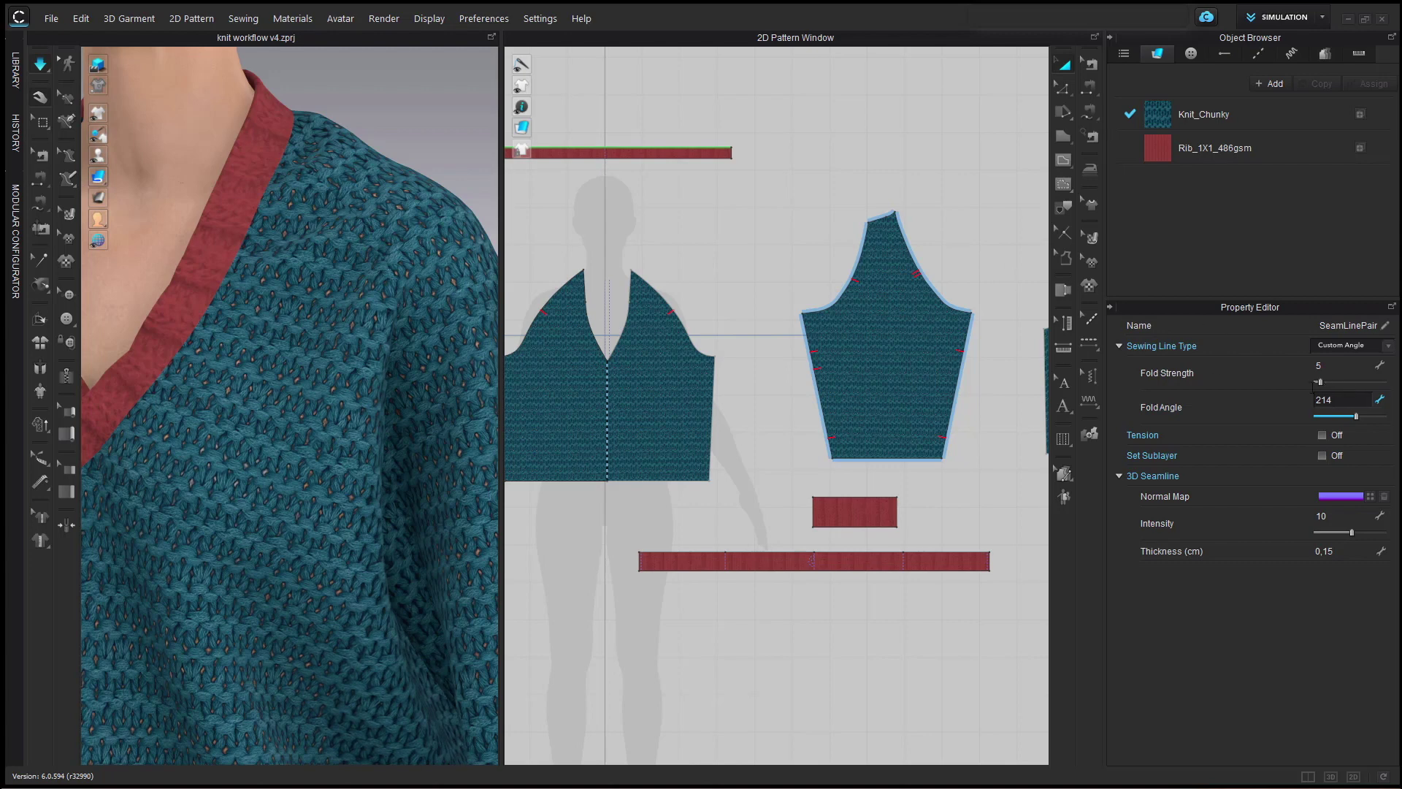
pyautogui.press('b')
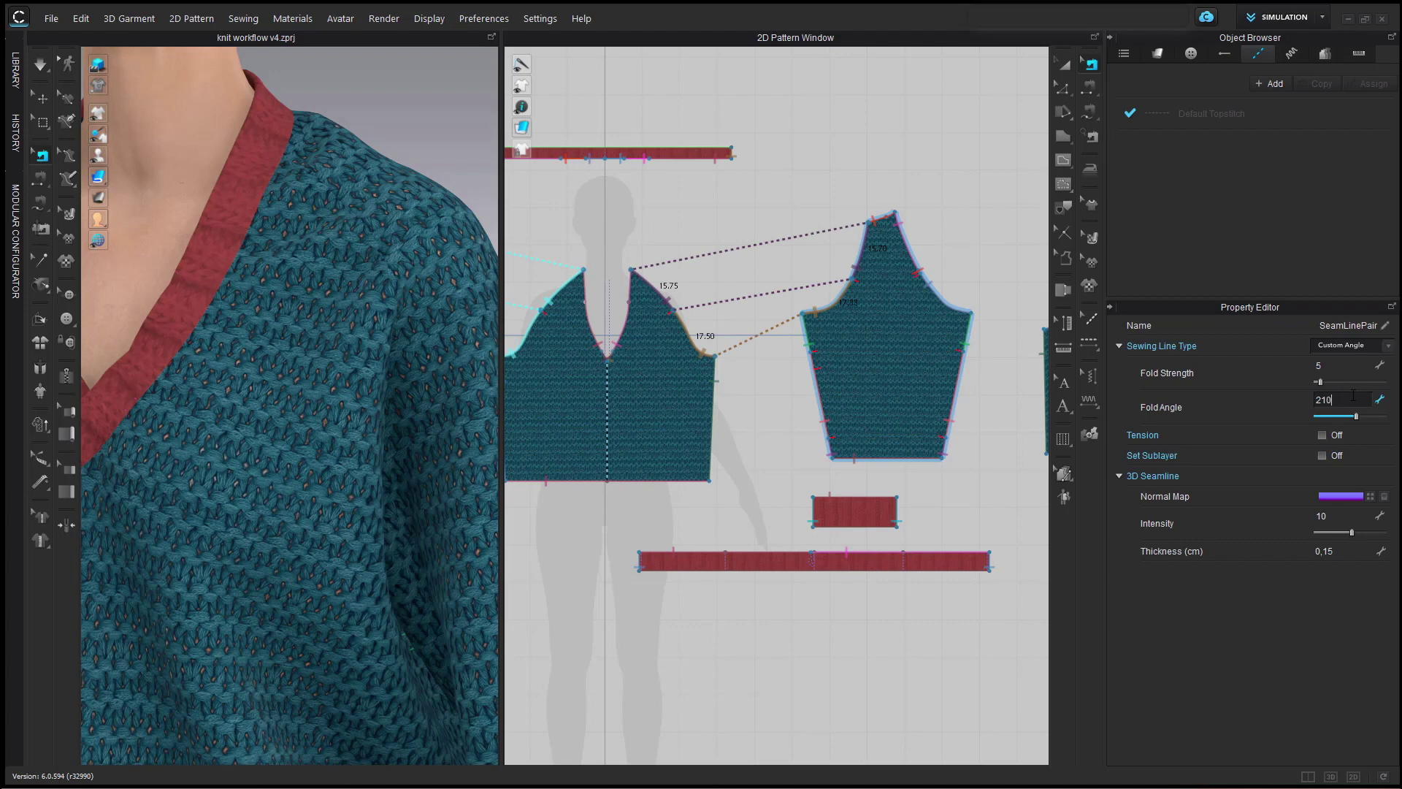
pyautogui.click(914, 267)
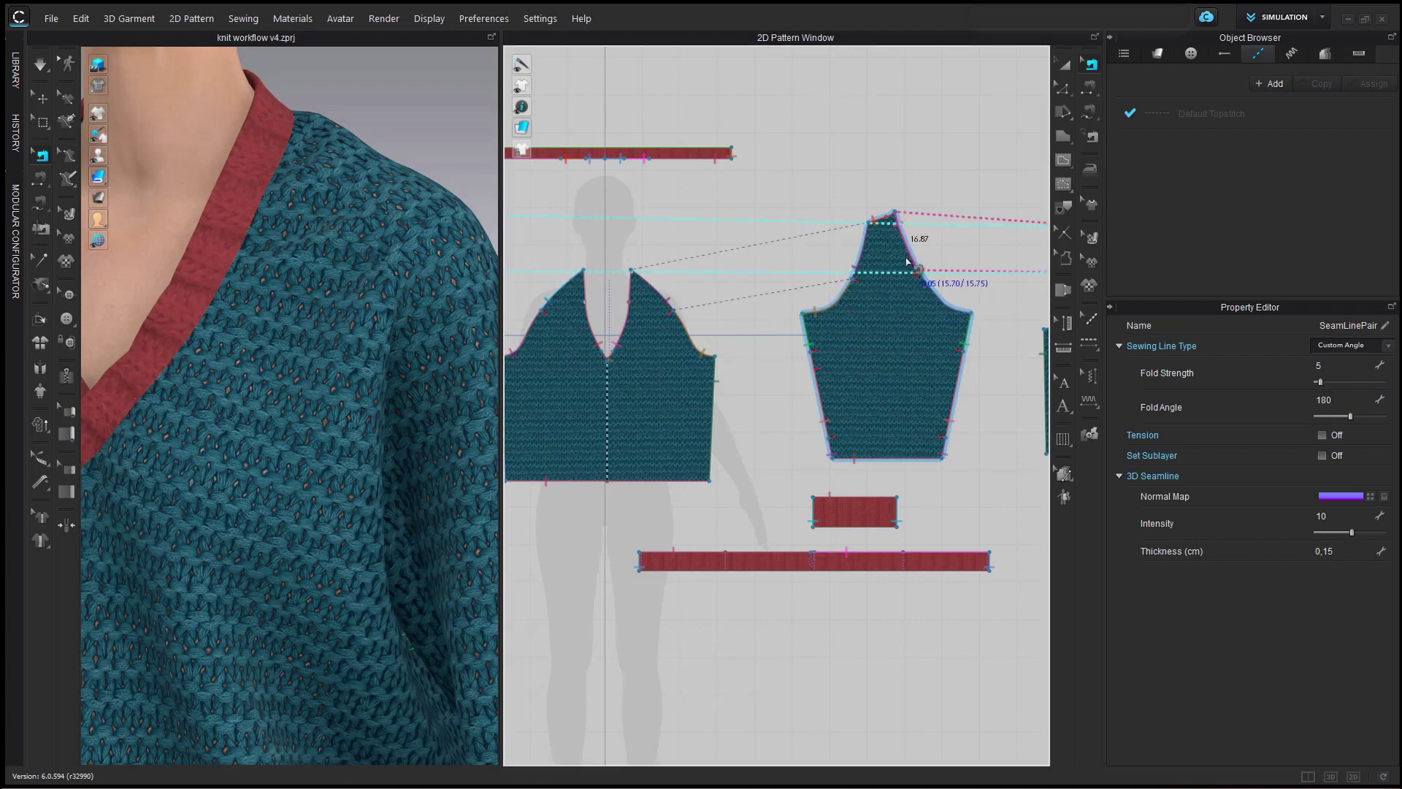
pyautogui.keyDown('shift'); pyautogui.click(933, 295); pyautogui.keyUp('shift')
pyautogui.doubleClick(1344, 401)
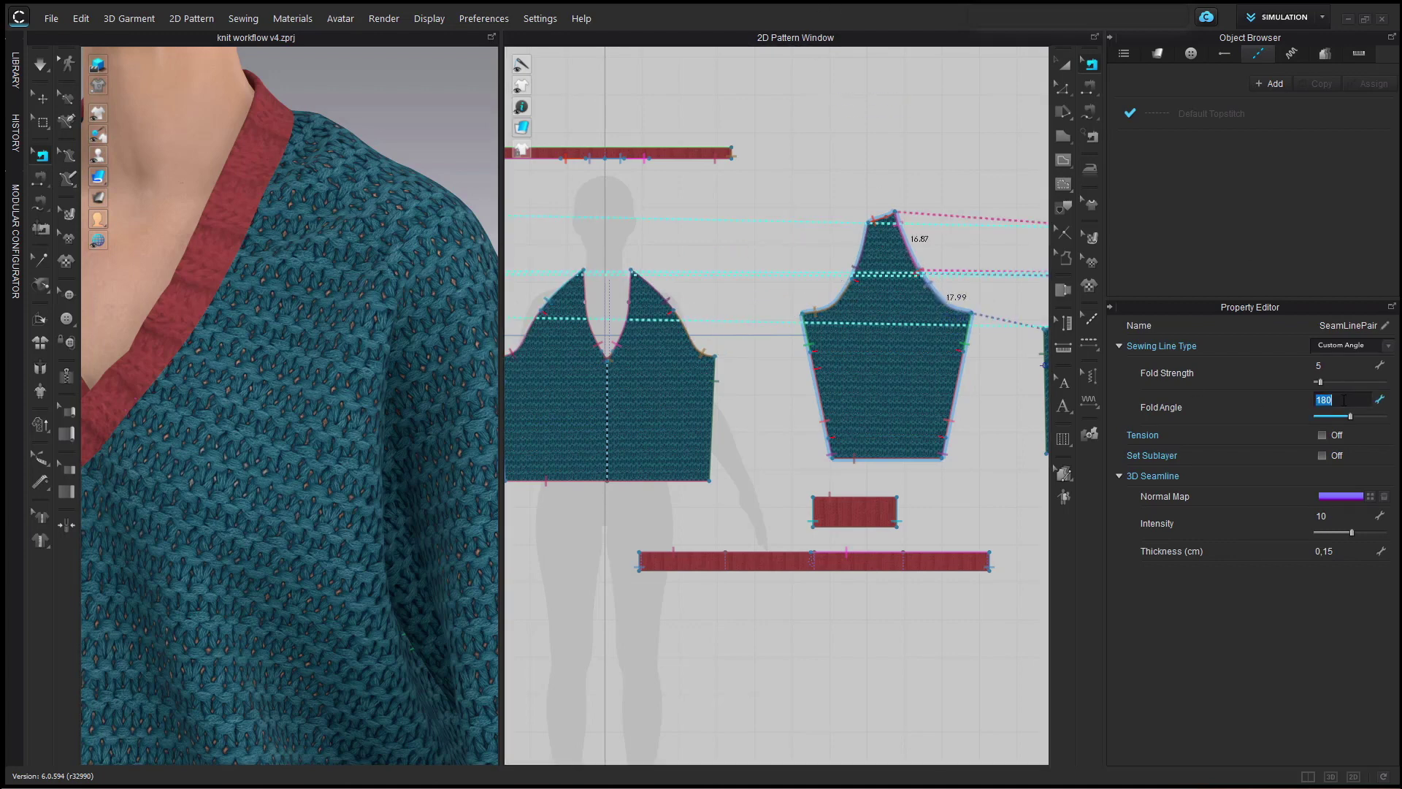
pyautogui.press('BackSpace')
pyautogui.press('Return')
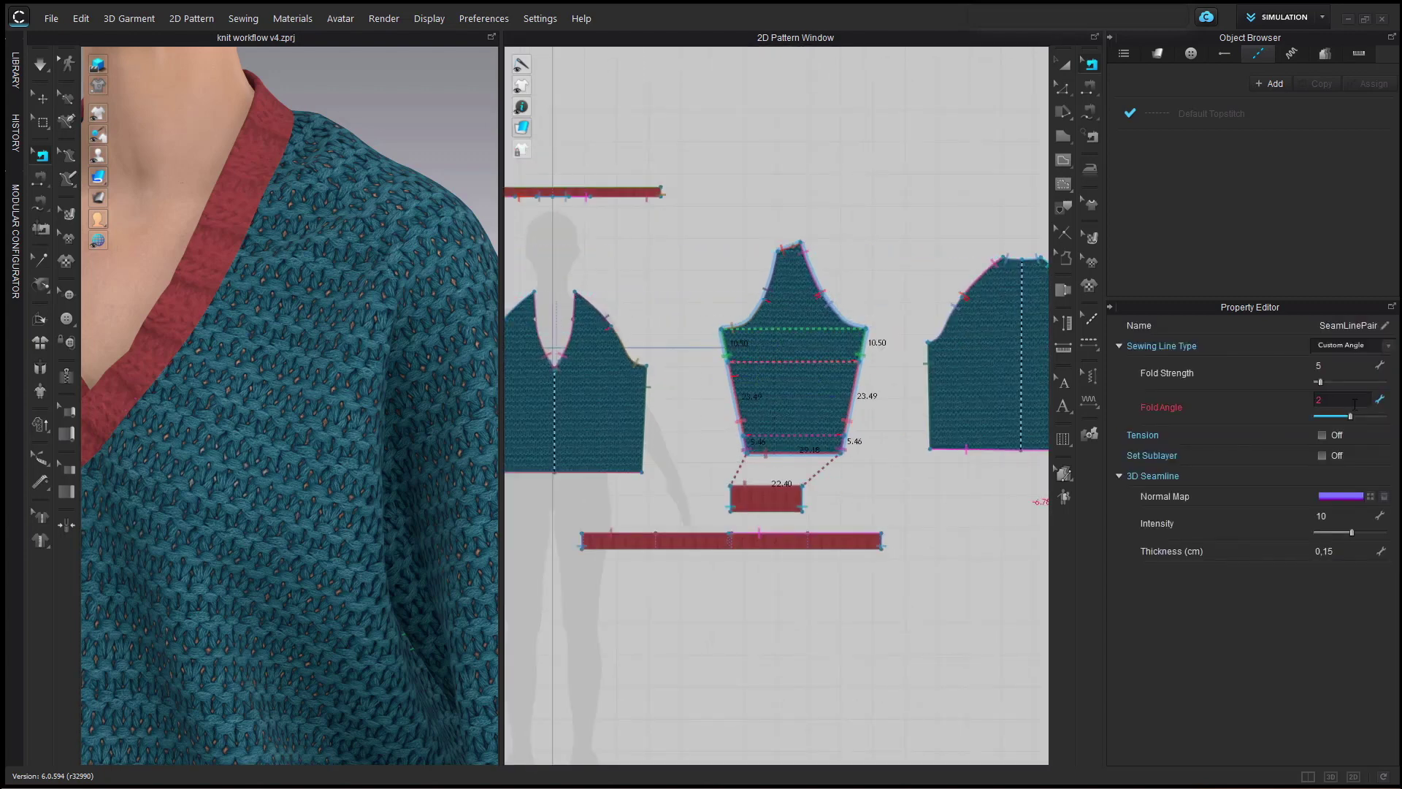
pyautogui.press('Return')
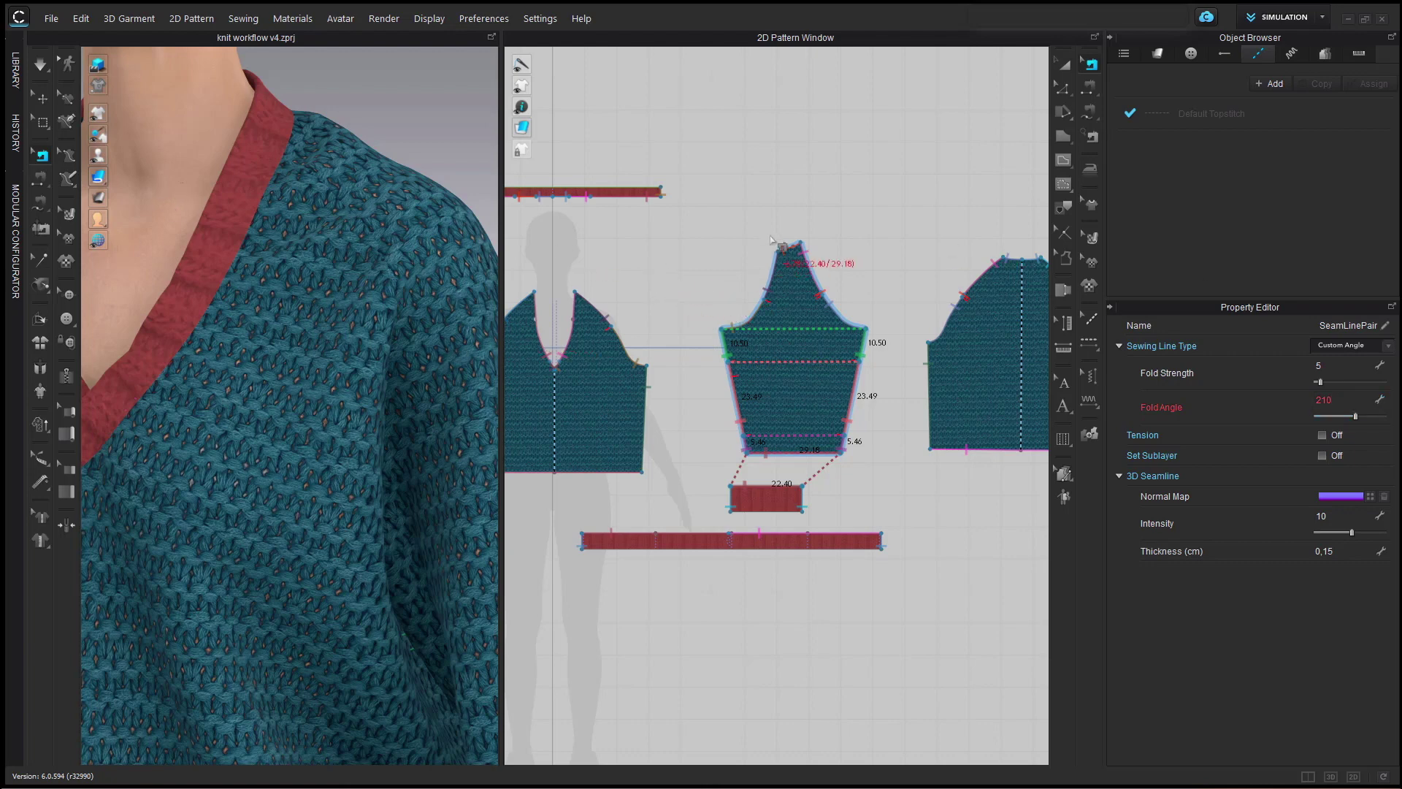
# Check the fold angles of the seam joining the sleeve top to the neckband and of the back panel's side seam.
pyautogui.scroll(2, 788, 255)
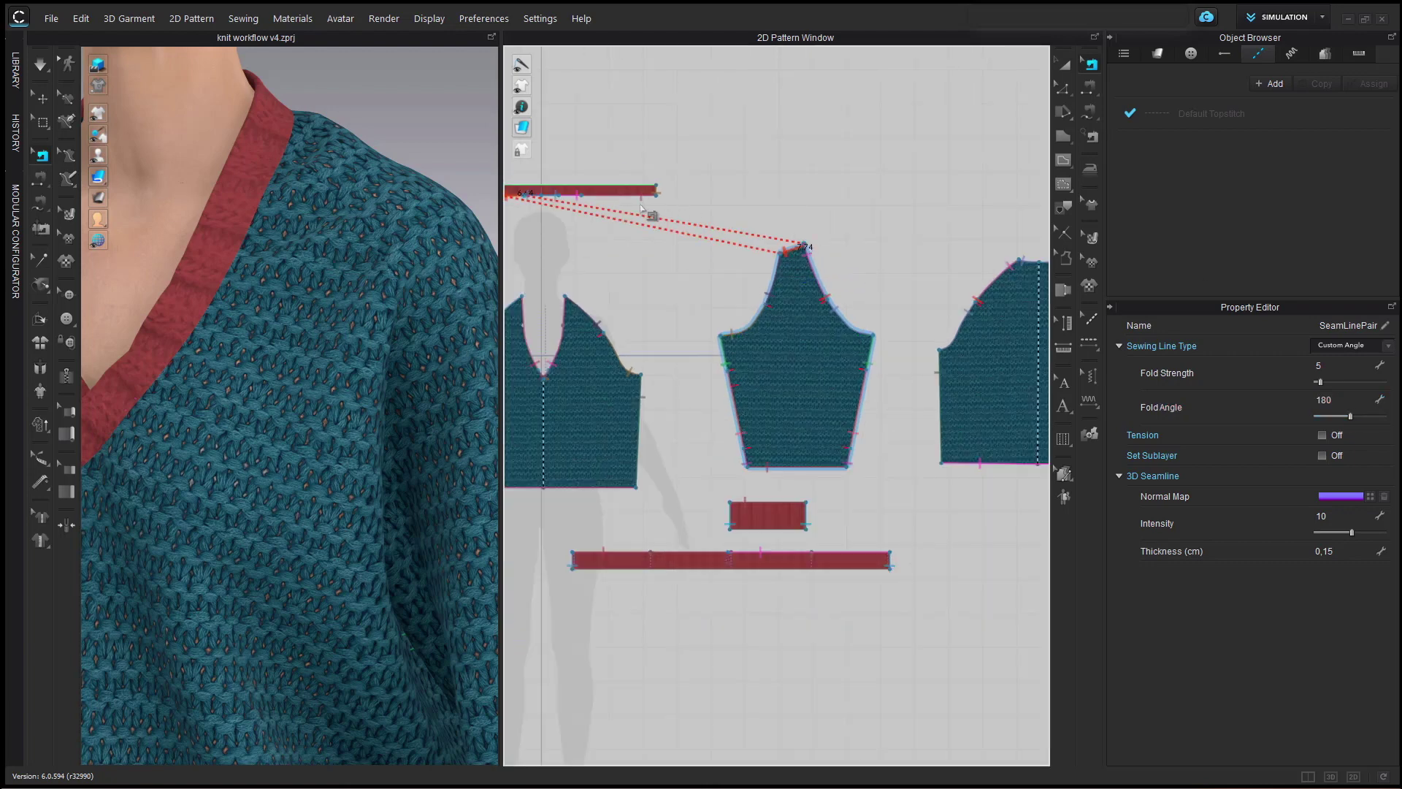
pyautogui.scroll(-2, 617, 209)
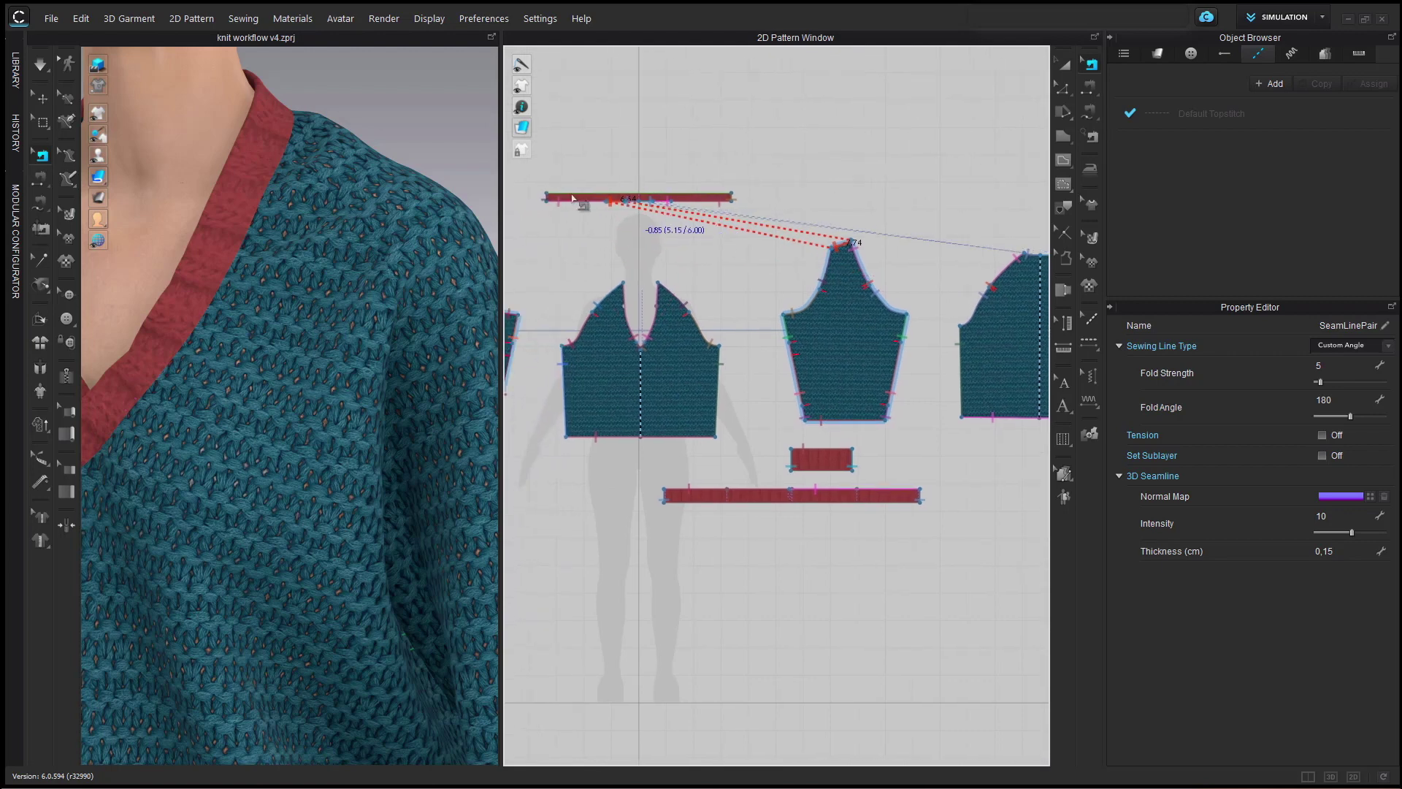
pyautogui.press('Escape')
pyautogui.scroll(-3, 266, 382)
pyautogui.scroll(2, 307, 375)
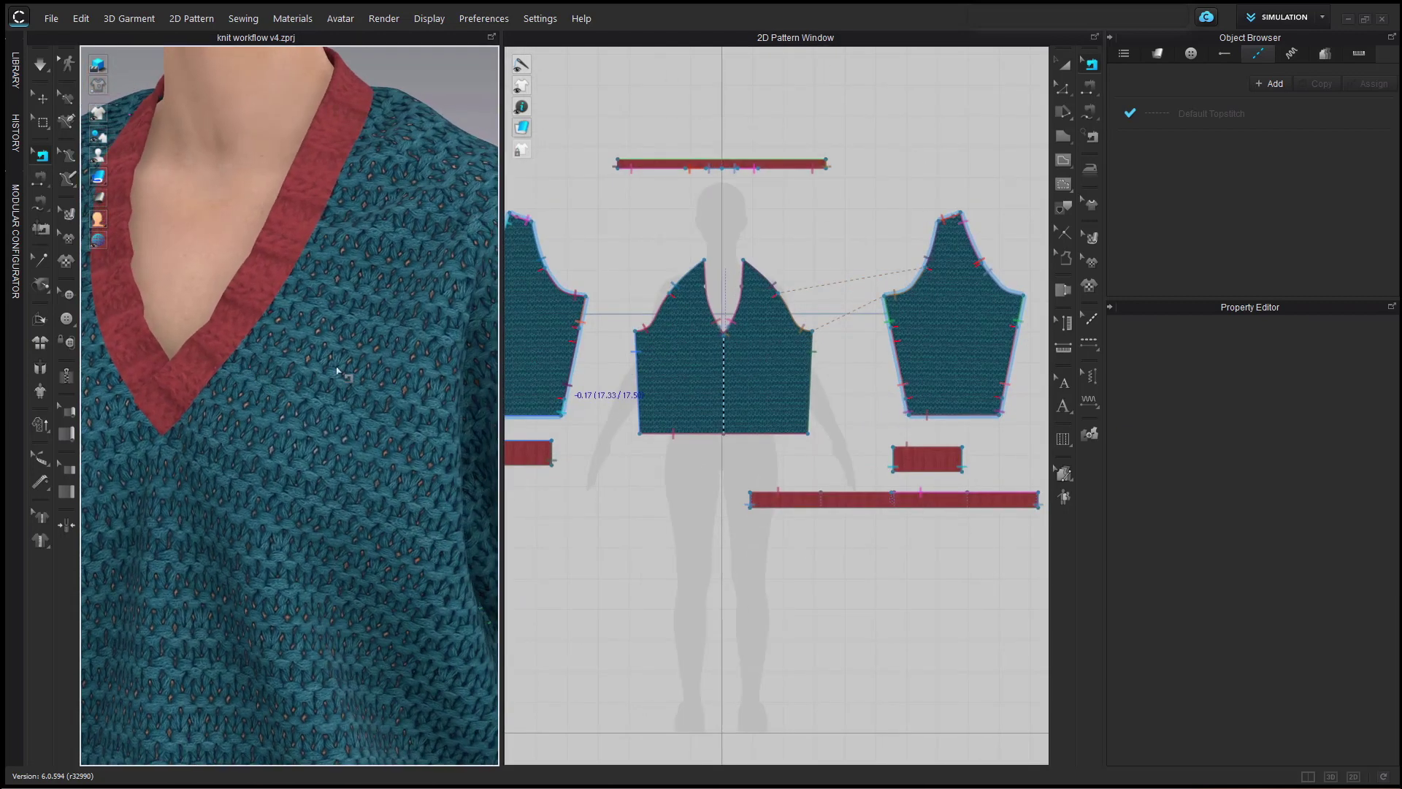
pyautogui.scroll(-2, 843, 376)
pyautogui.scroll(4, 837, 384)
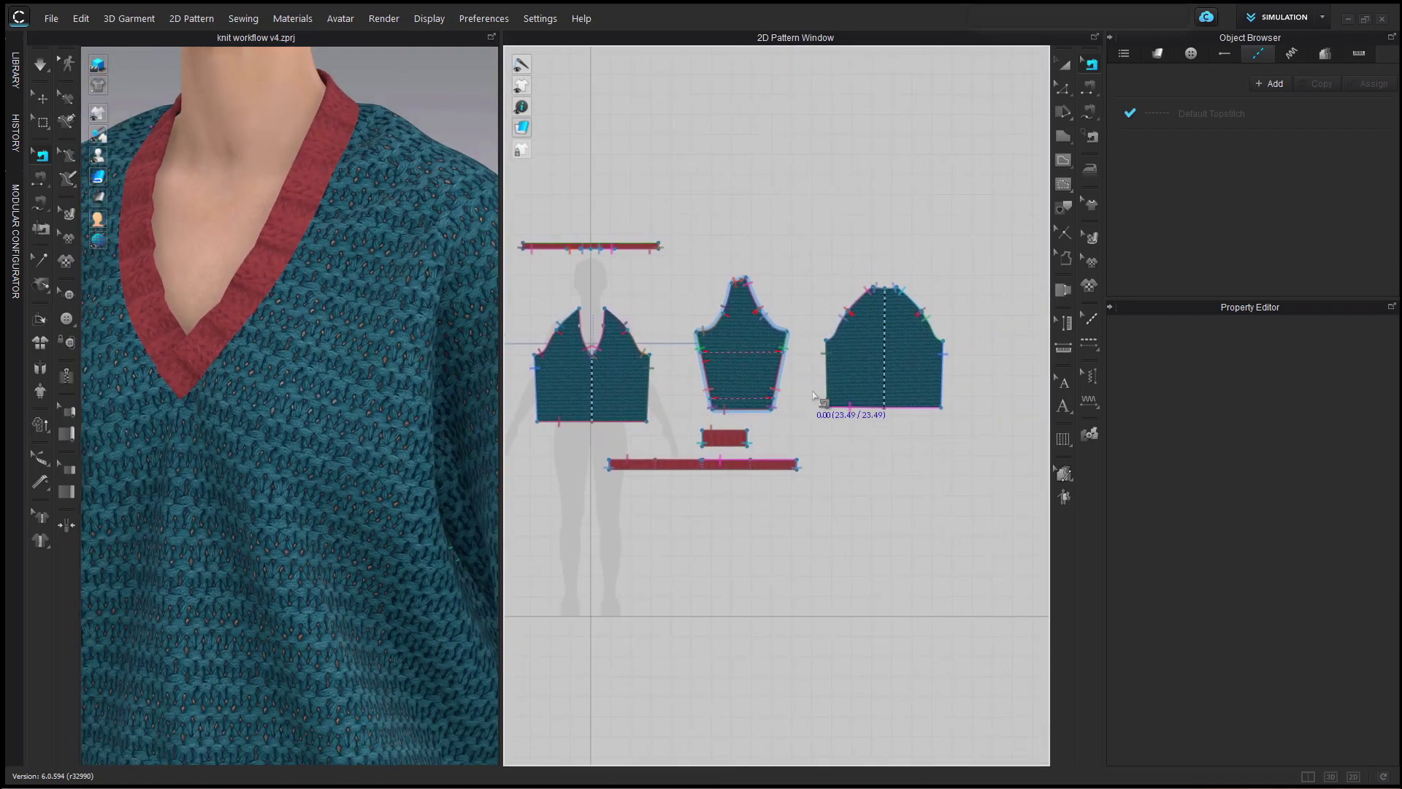
pyautogui.click(837, 385)
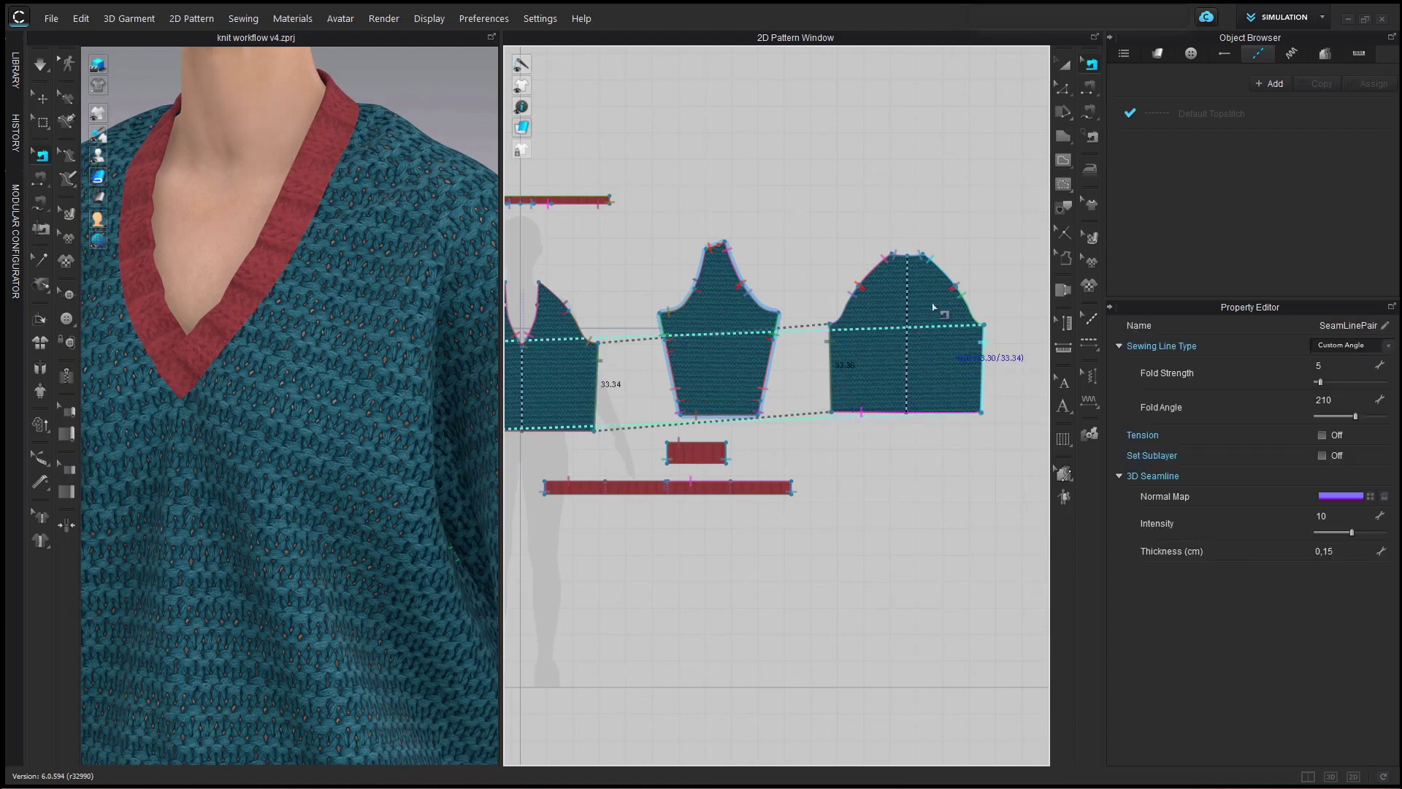
# Select the back panel's armhole and neckline seams together and set their fold angle to 210.
pyautogui.click(835, 257)
pyautogui.moveTo(811, 215); pyautogui.dragTo(1008, 357)
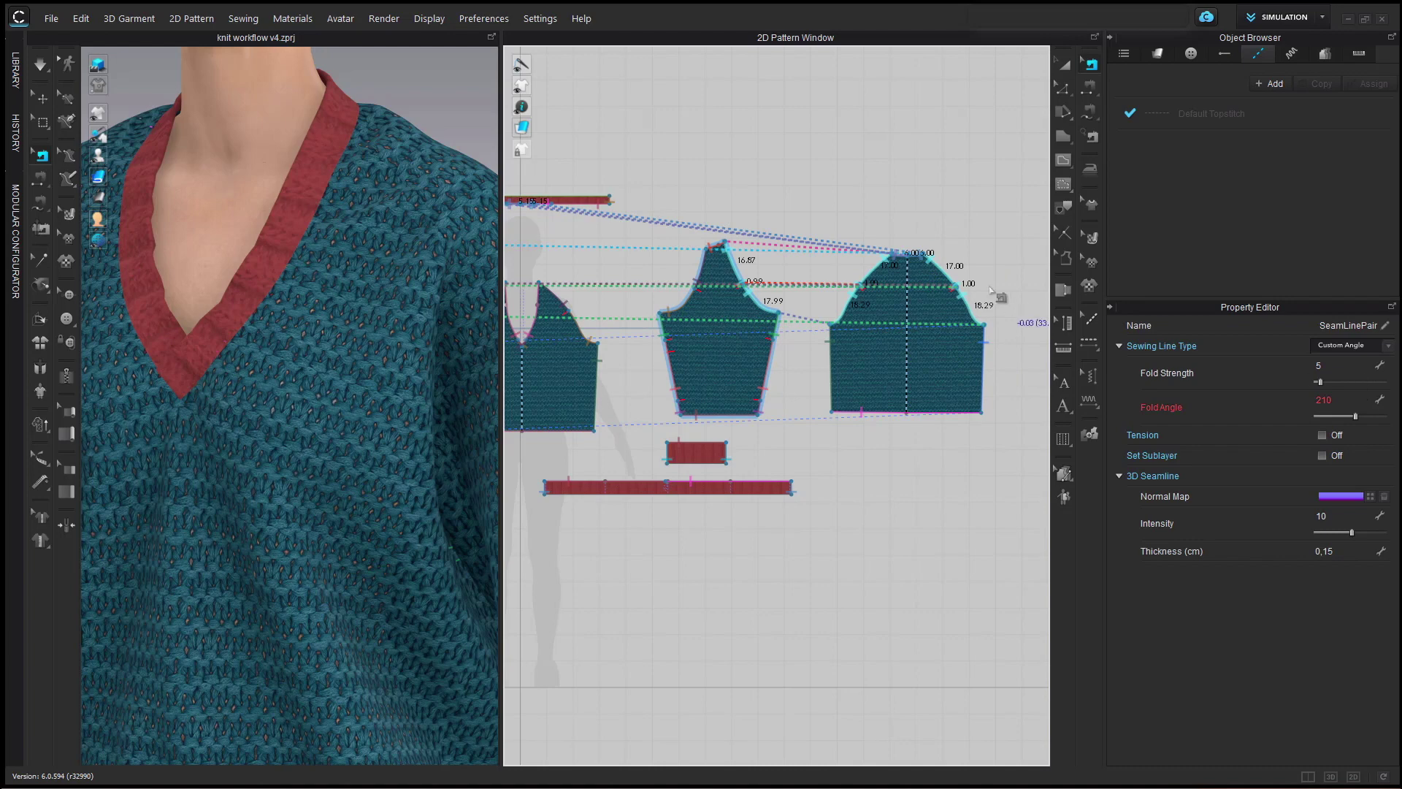
pyautogui.click(1340, 395)
pyautogui.write('2')
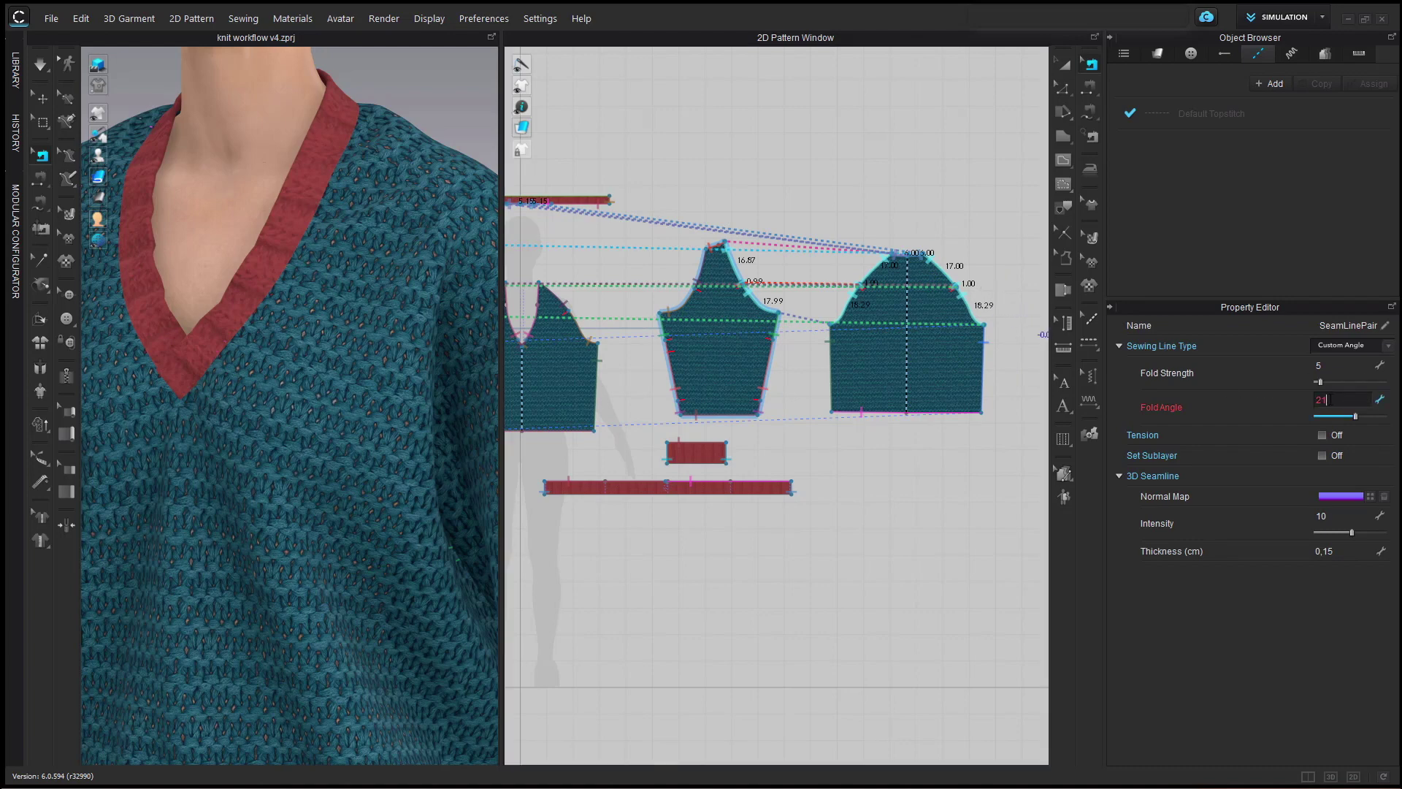
pyautogui.press('Return')
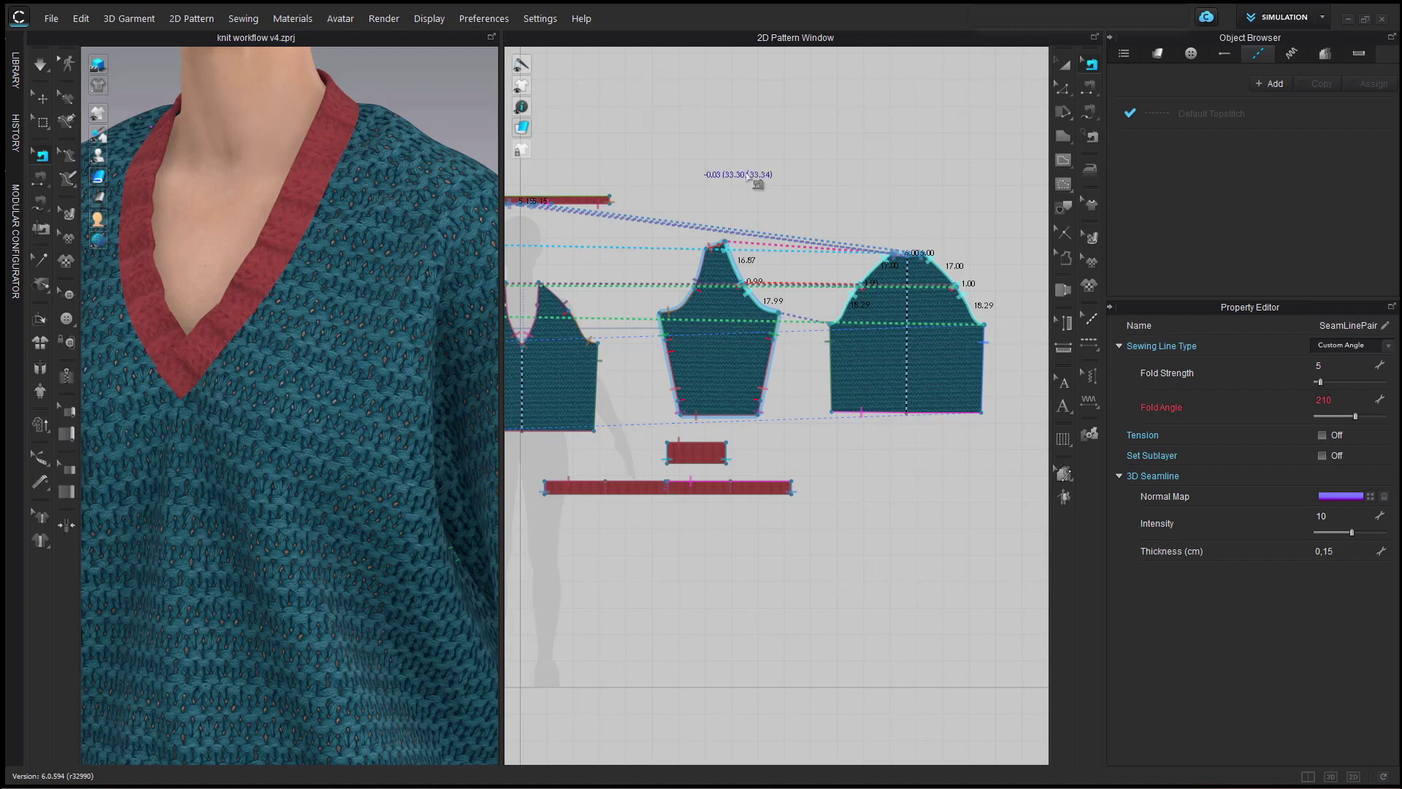
# Deselect the seams and view the whole sweater from the front.
pyautogui.click(1005, 351)
pyautogui.scroll(-5, 981, 294)
pyautogui.scroll(3, 439, 322)
pyautogui.scroll(-5, 439, 322)
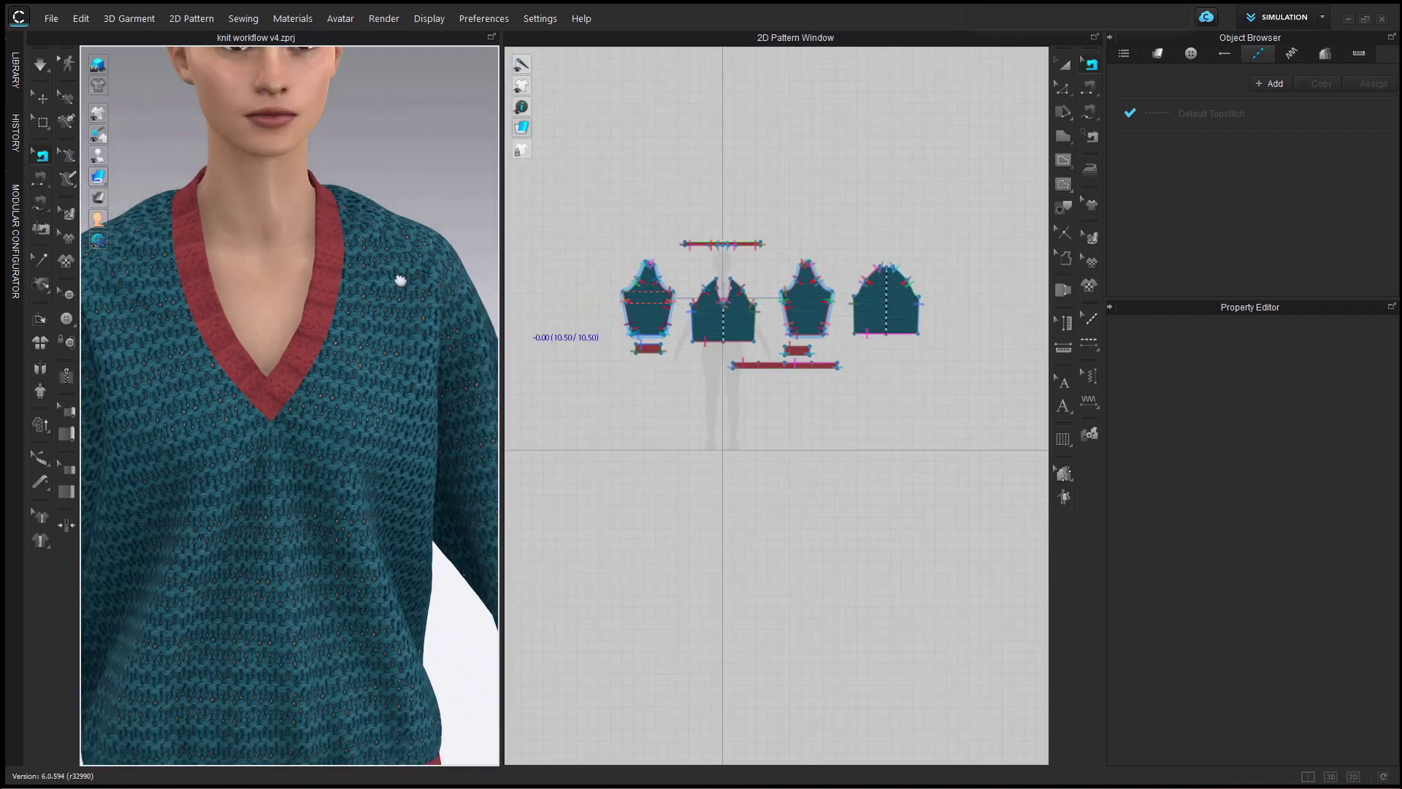
pyautogui.scroll(-3, 371, 228)
pyautogui.moveTo(371, 228); pyautogui.dragTo(357, 323, button='right')
pyautogui.moveTo(358, 323); pyautogui.dragTo(379, 267, button='middle')
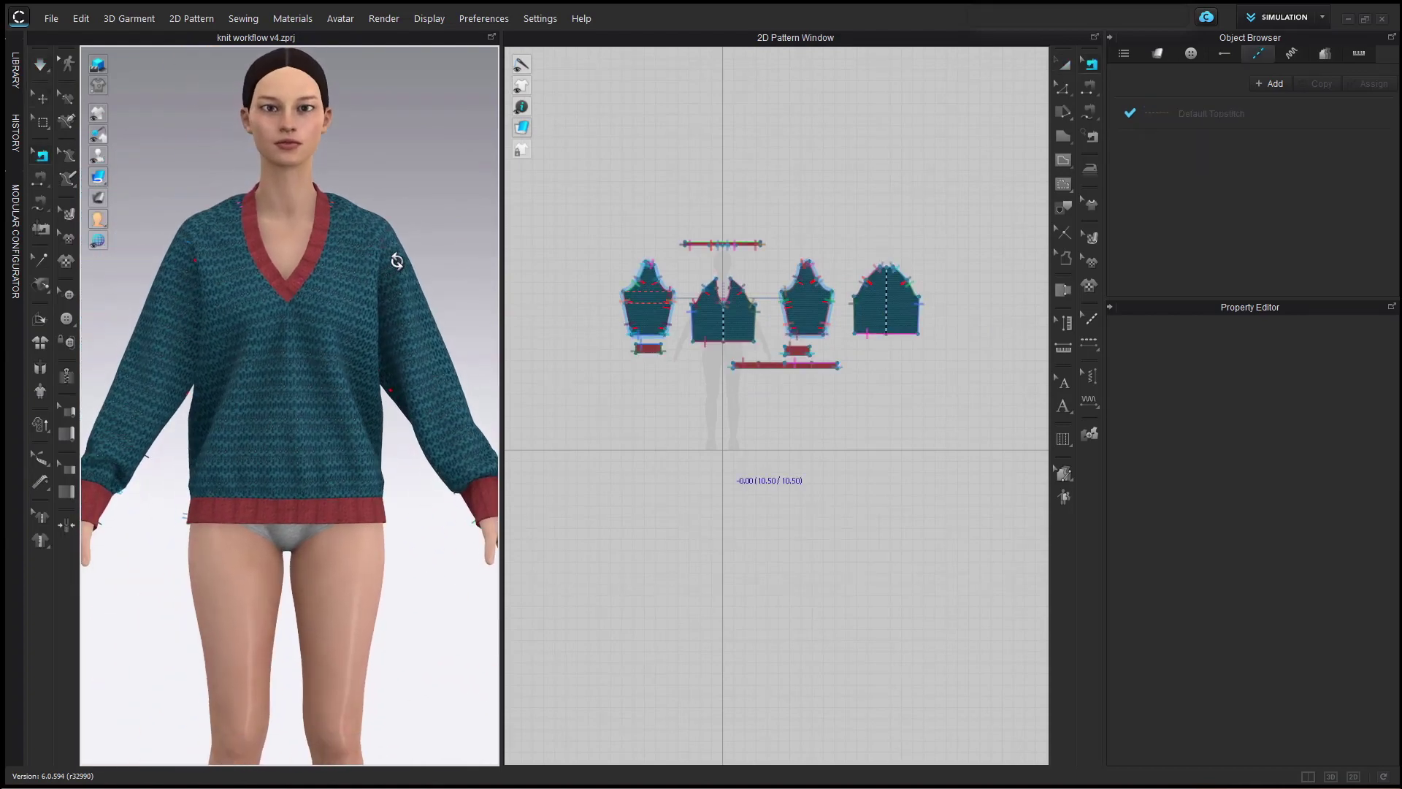
# Select all seams around the sleeve's armhole and top, set their 3D seamline intensity to 20, and check the garment from the front.
pyautogui.scroll(1, 943, 223)
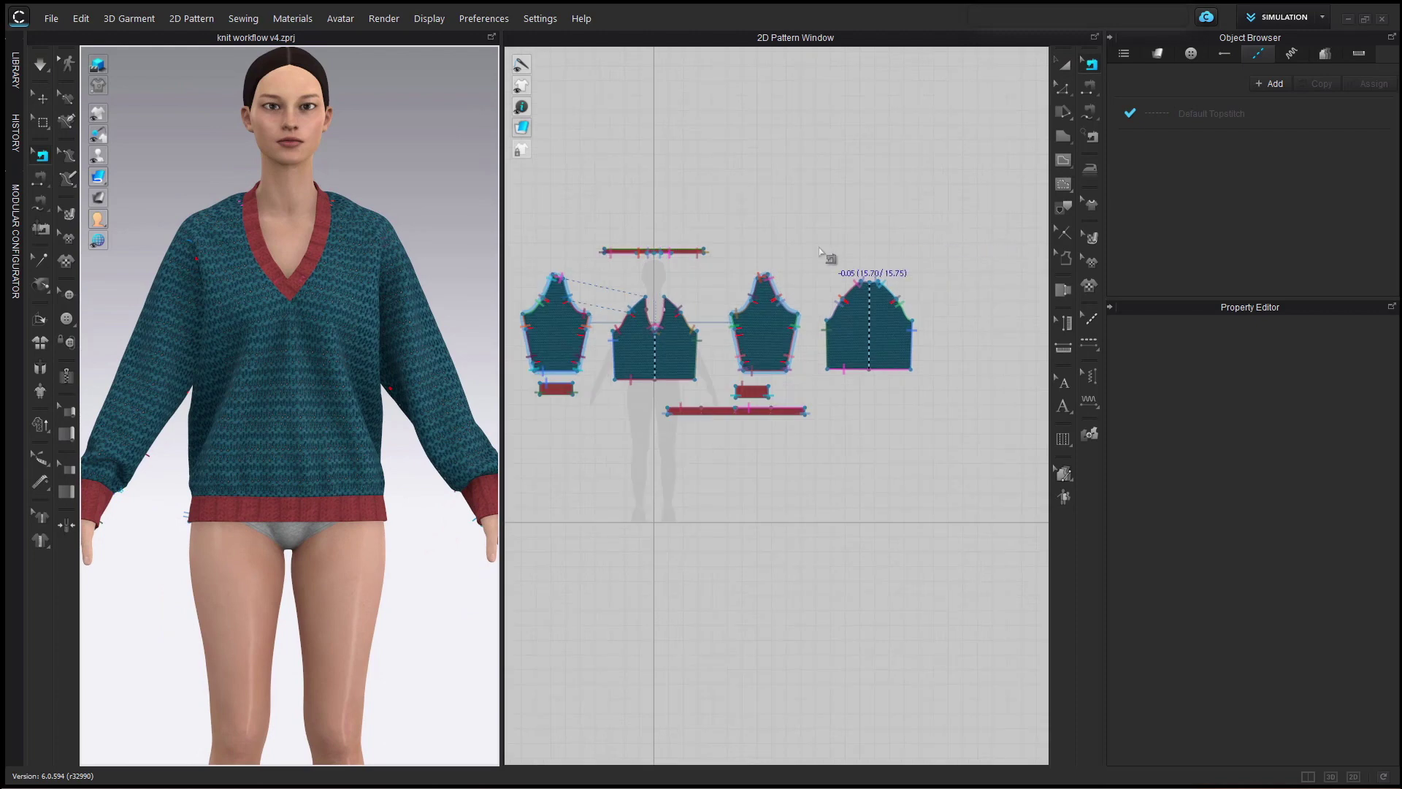
pyautogui.moveTo(540, 264); pyautogui.dragTo(576, 257, button='middle')
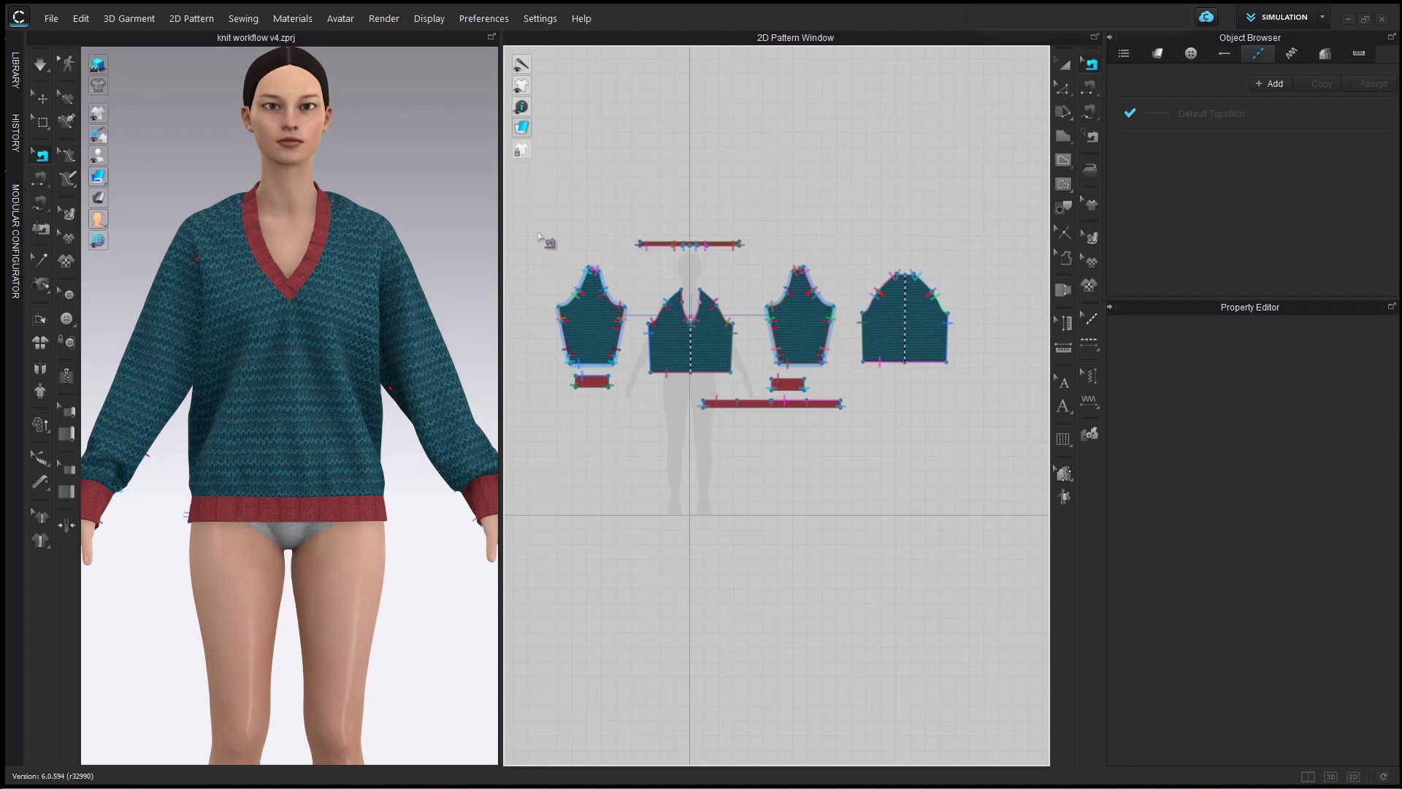
pyautogui.scroll(1, 895, 270)
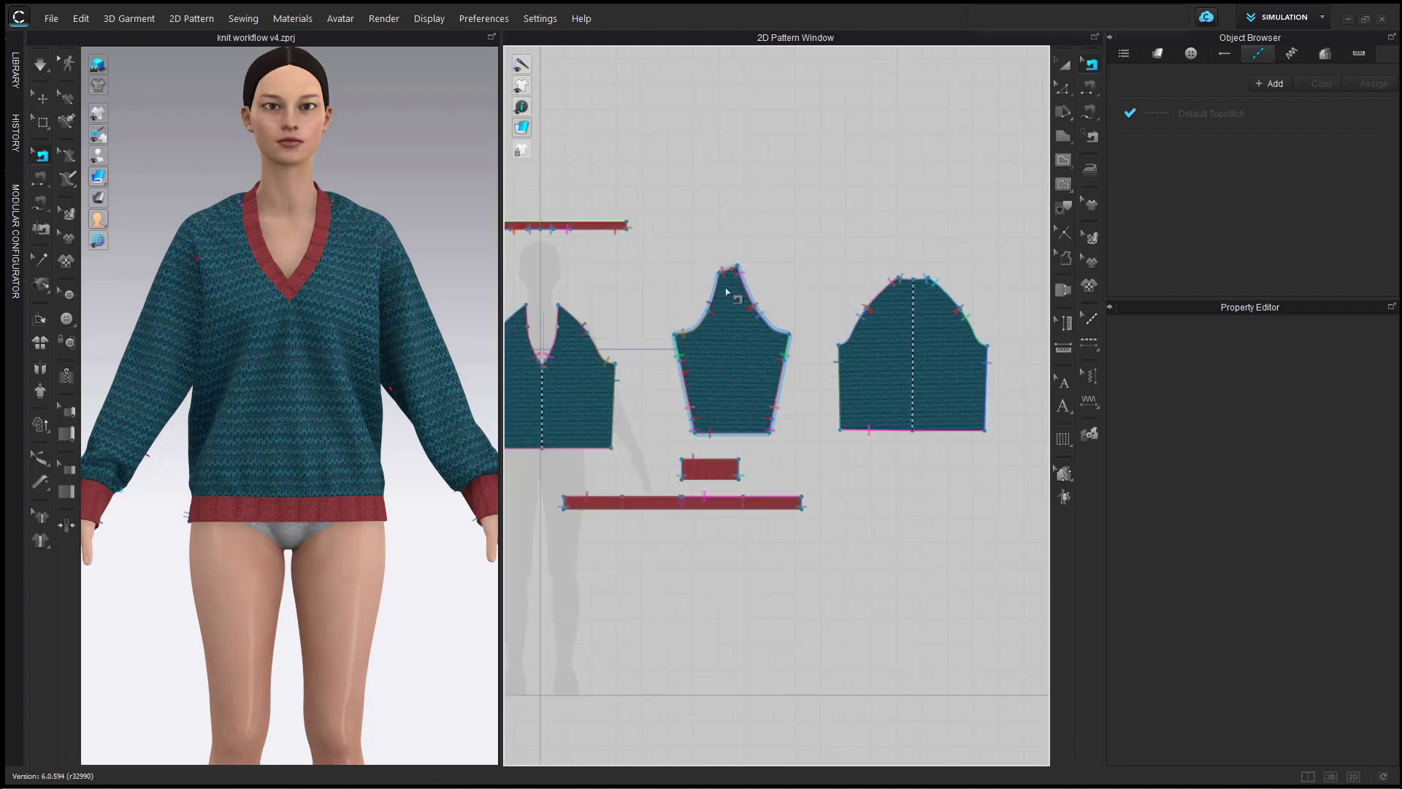
pyautogui.scroll(2, 680, 292)
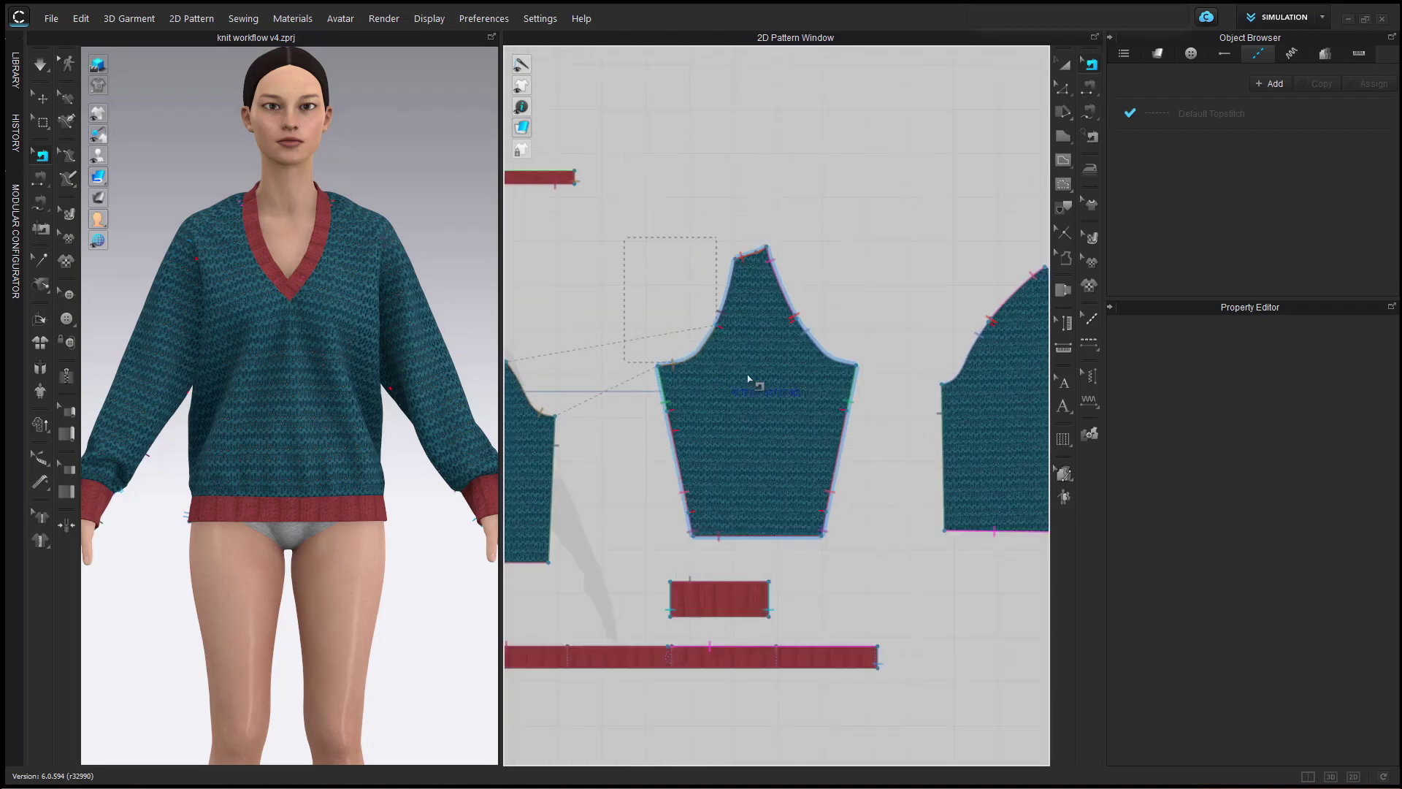
pyautogui.click(893, 396)
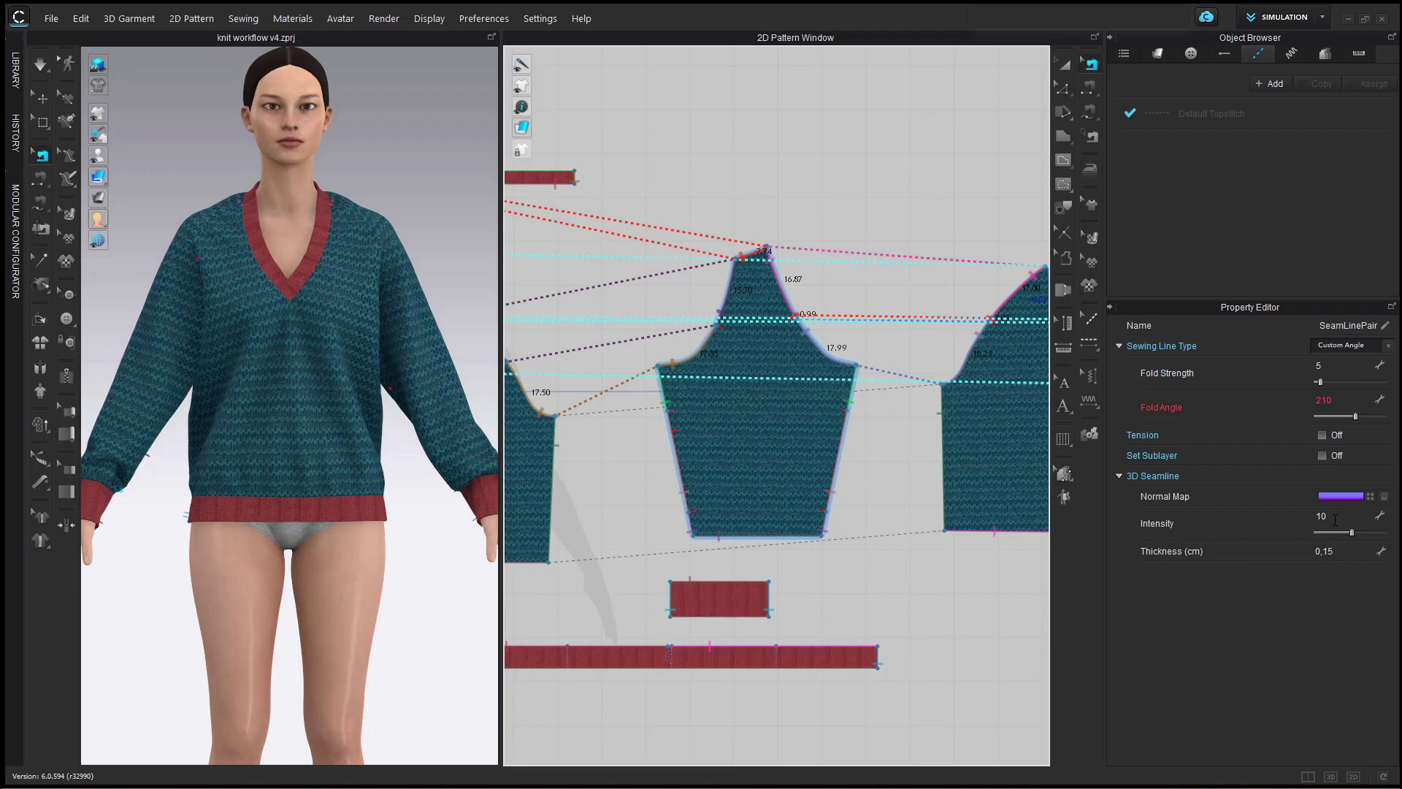
pyautogui.click(1335, 520)
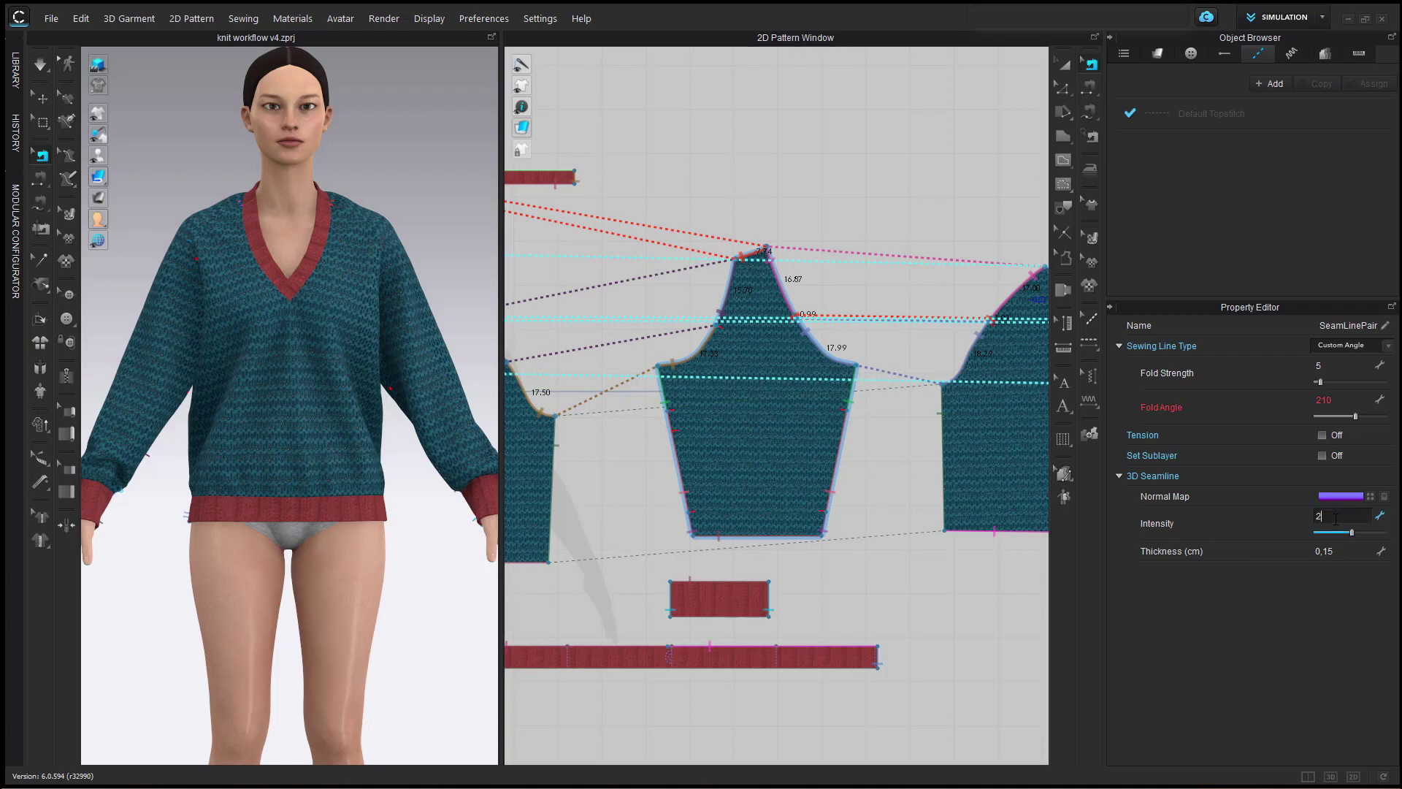
pyautogui.press('Return')
pyautogui.moveTo(375, 226); pyautogui.dragTo(351, 380, button='right')
pyautogui.scroll(4, 358, 398)
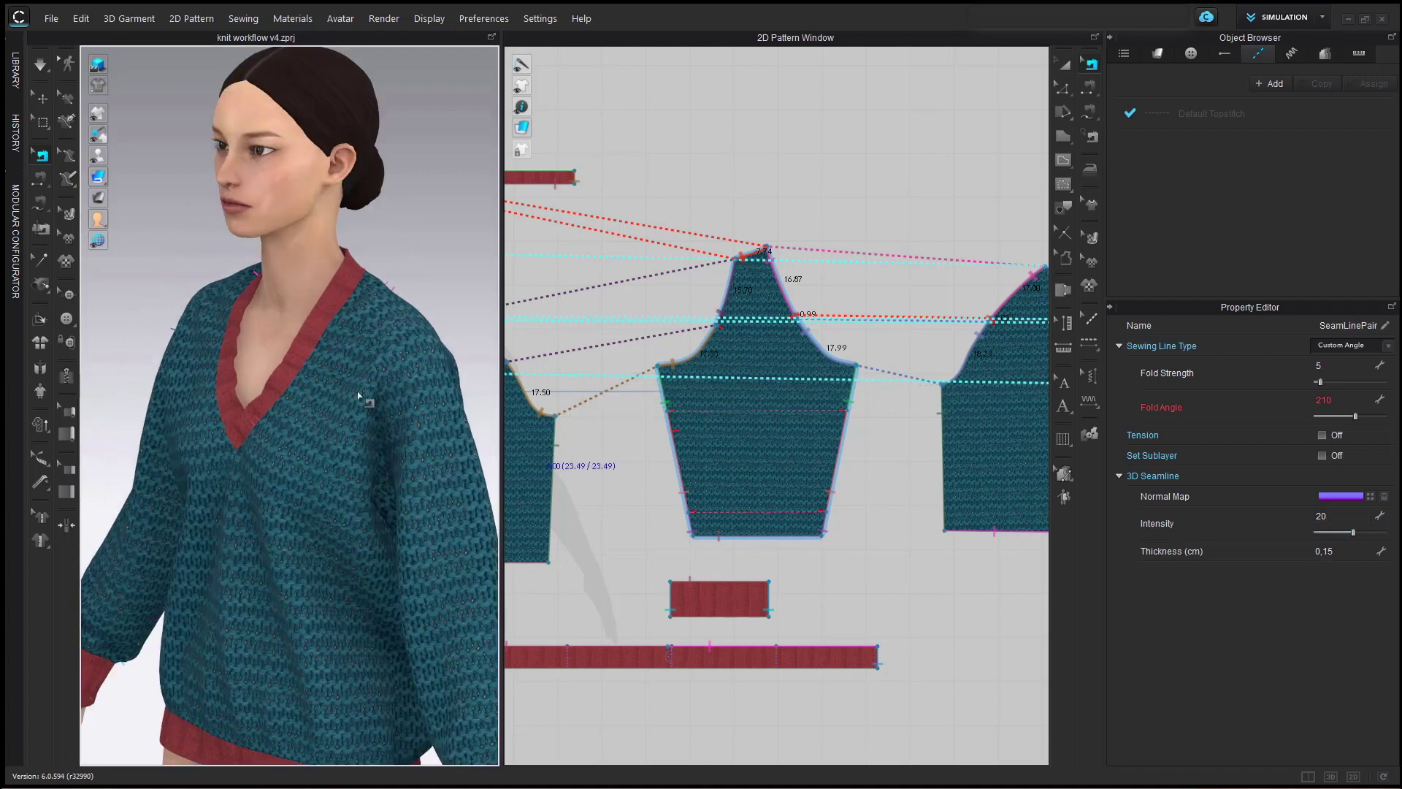
pyautogui.press('2')
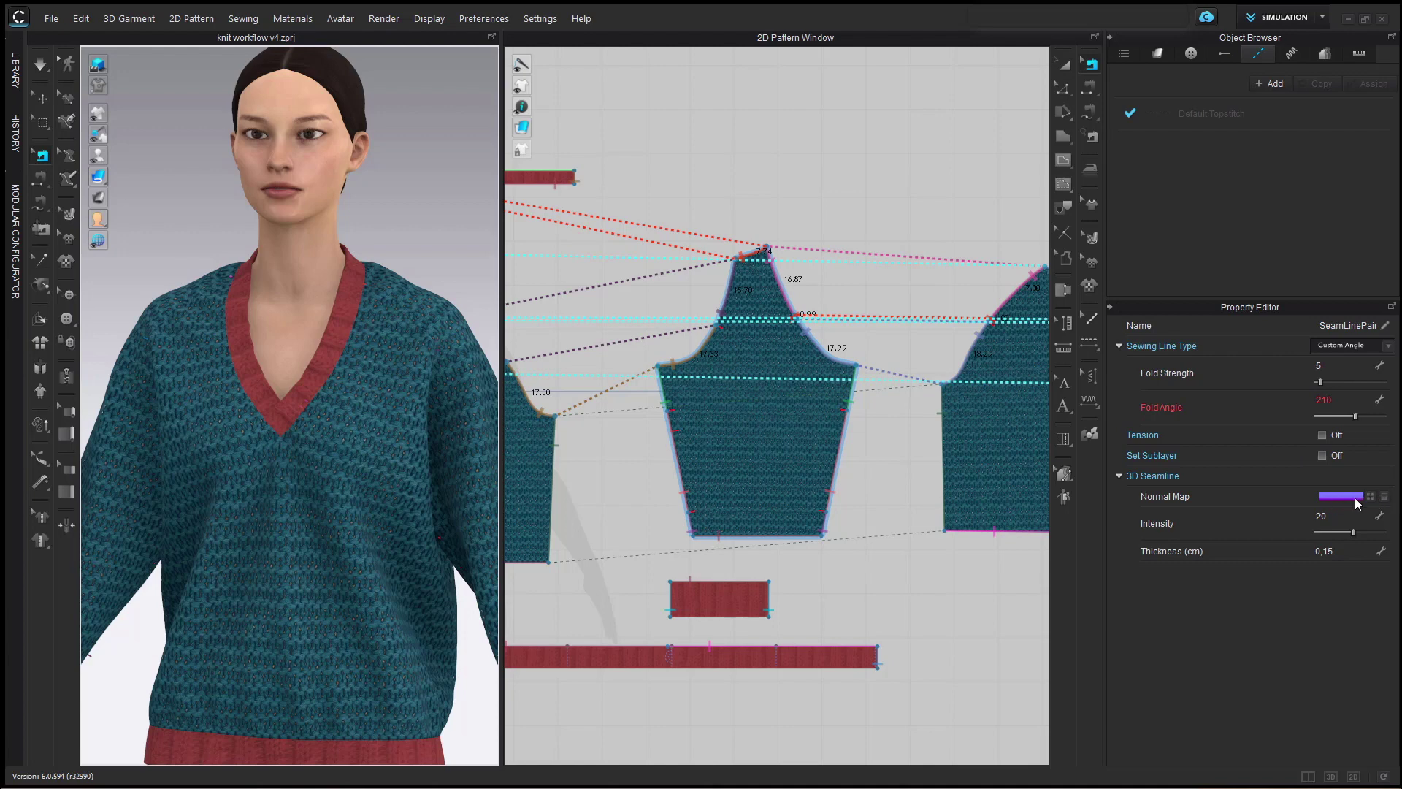
# Set the selected seams' 3D seamline thickness to 0.50 cm and examine the effect on the sweater's front.
pyautogui.scroll(-5, 387, 488)
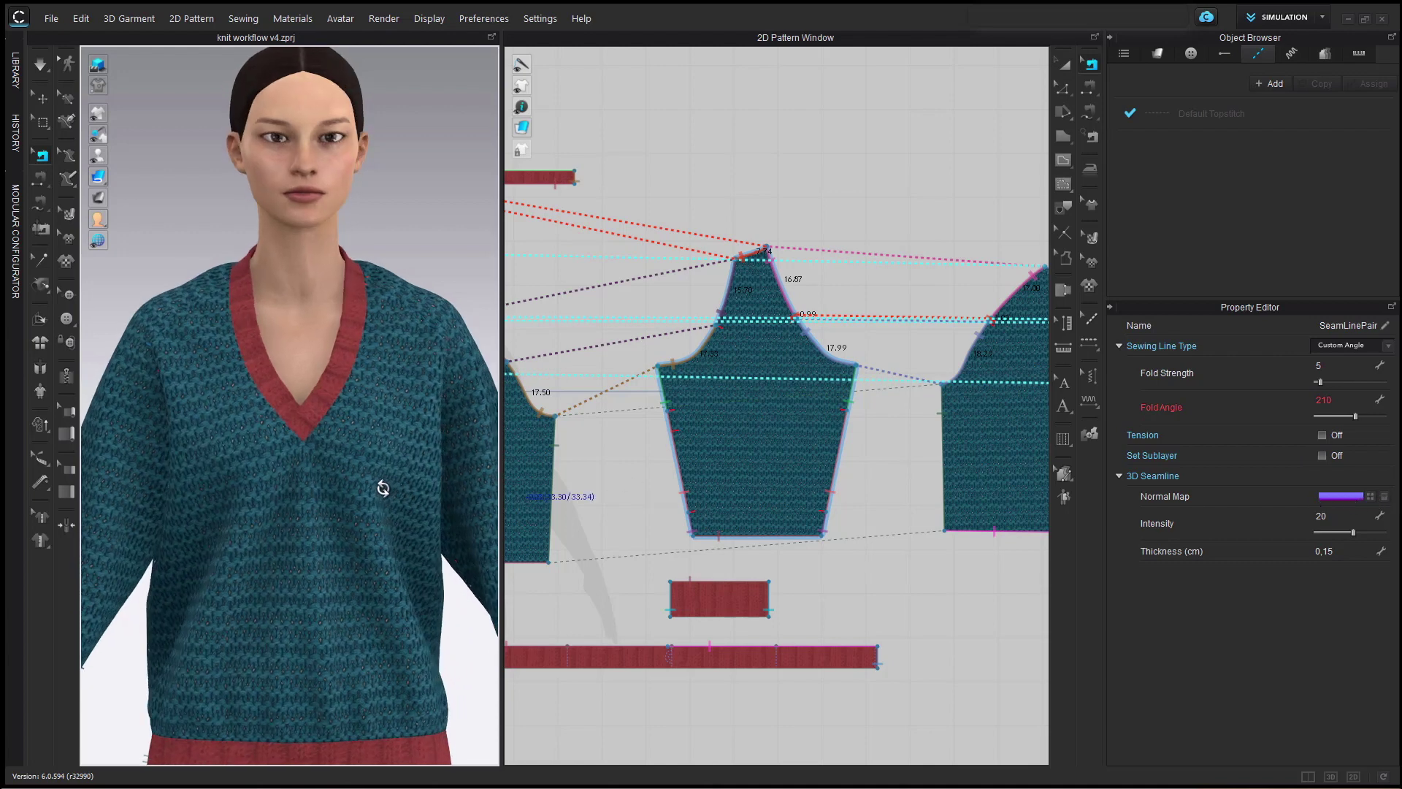
pyautogui.moveTo(381, 494); pyautogui.dragTo(328, 423, button='right')
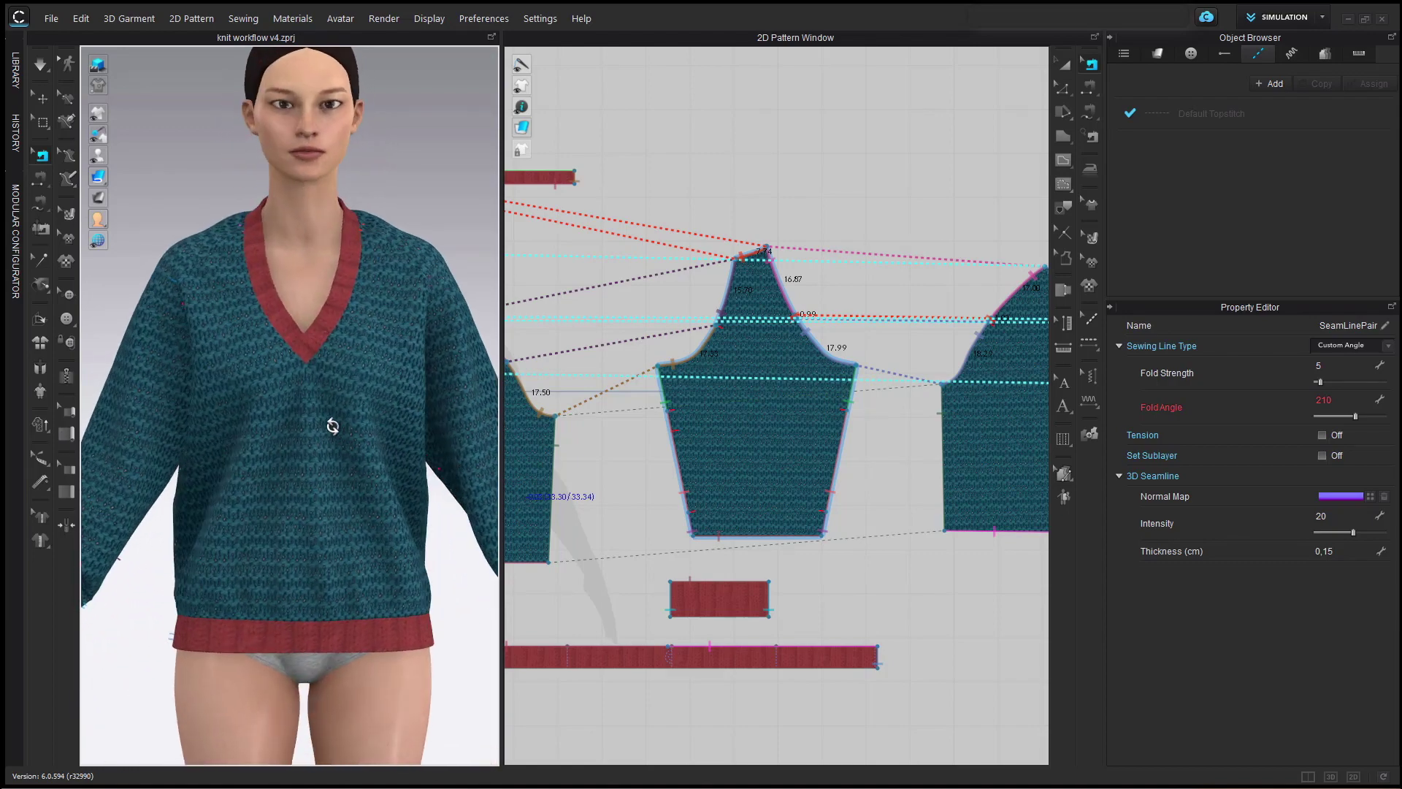
pyautogui.scroll(-4, 335, 433)
pyautogui.moveTo(363, 312)
pyautogui.mouseDown(button='right')
pyautogui.moveTo(329, 304)
pyautogui.moveTo(374, 306)
pyautogui.mouseUp(button='right')
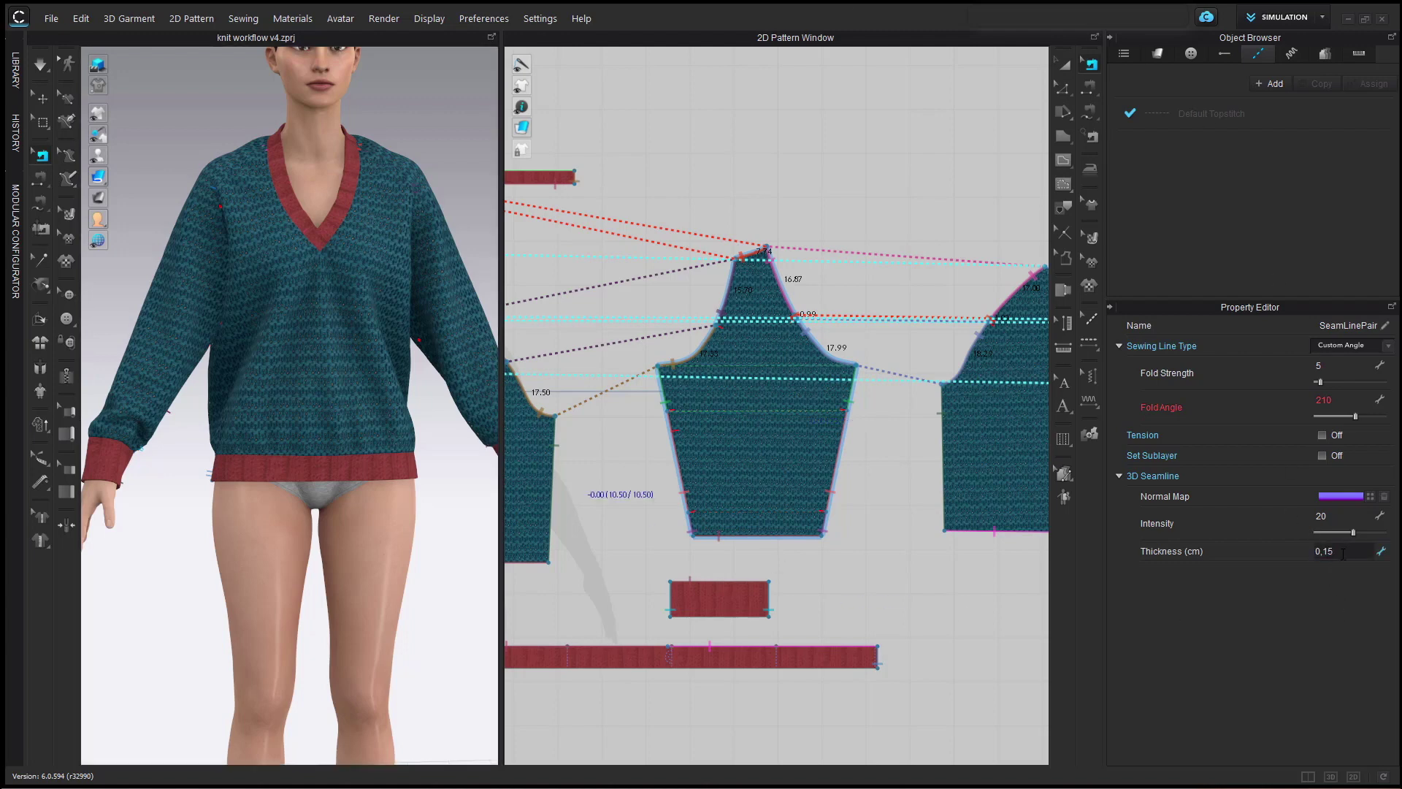
pyautogui.press('Return')
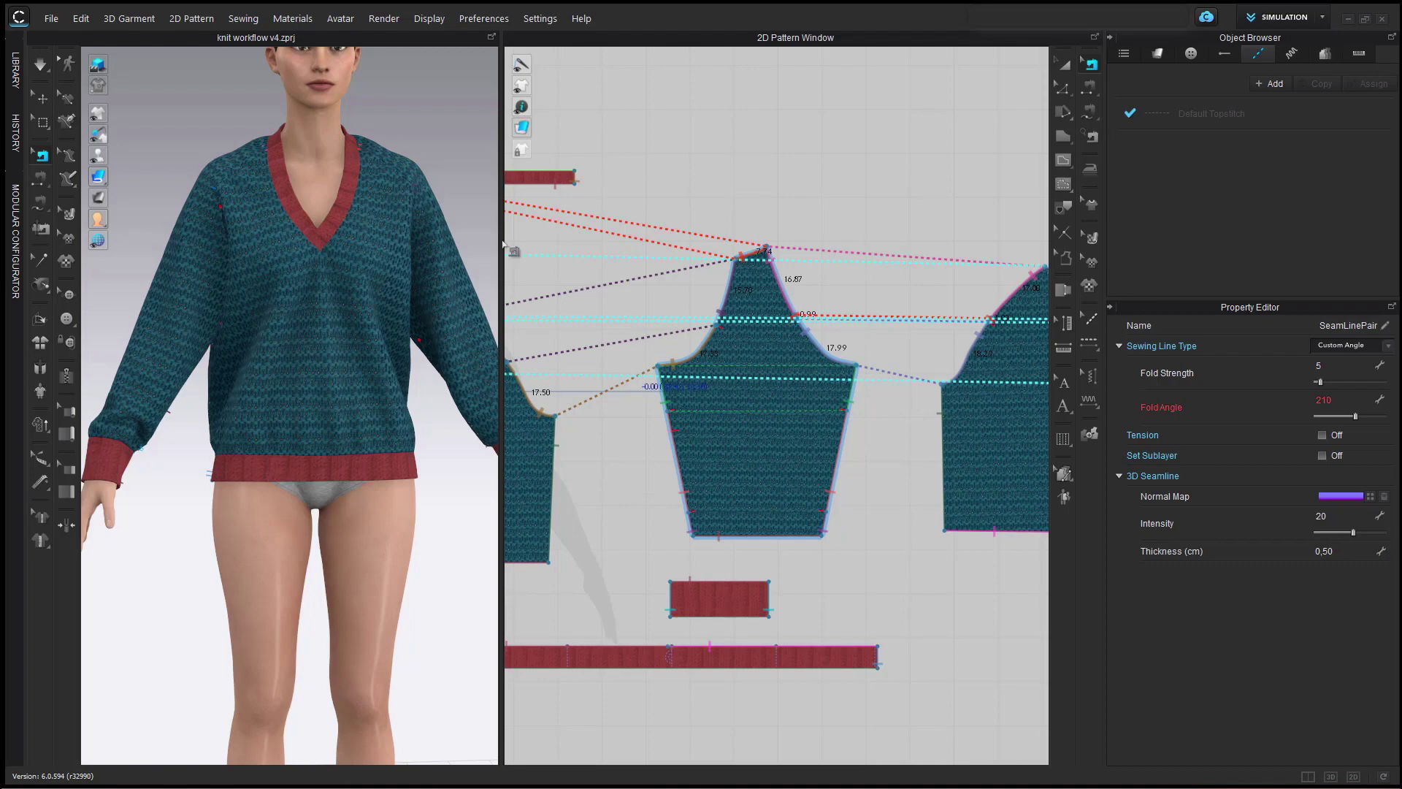
pyautogui.scroll(10, 432, 212)
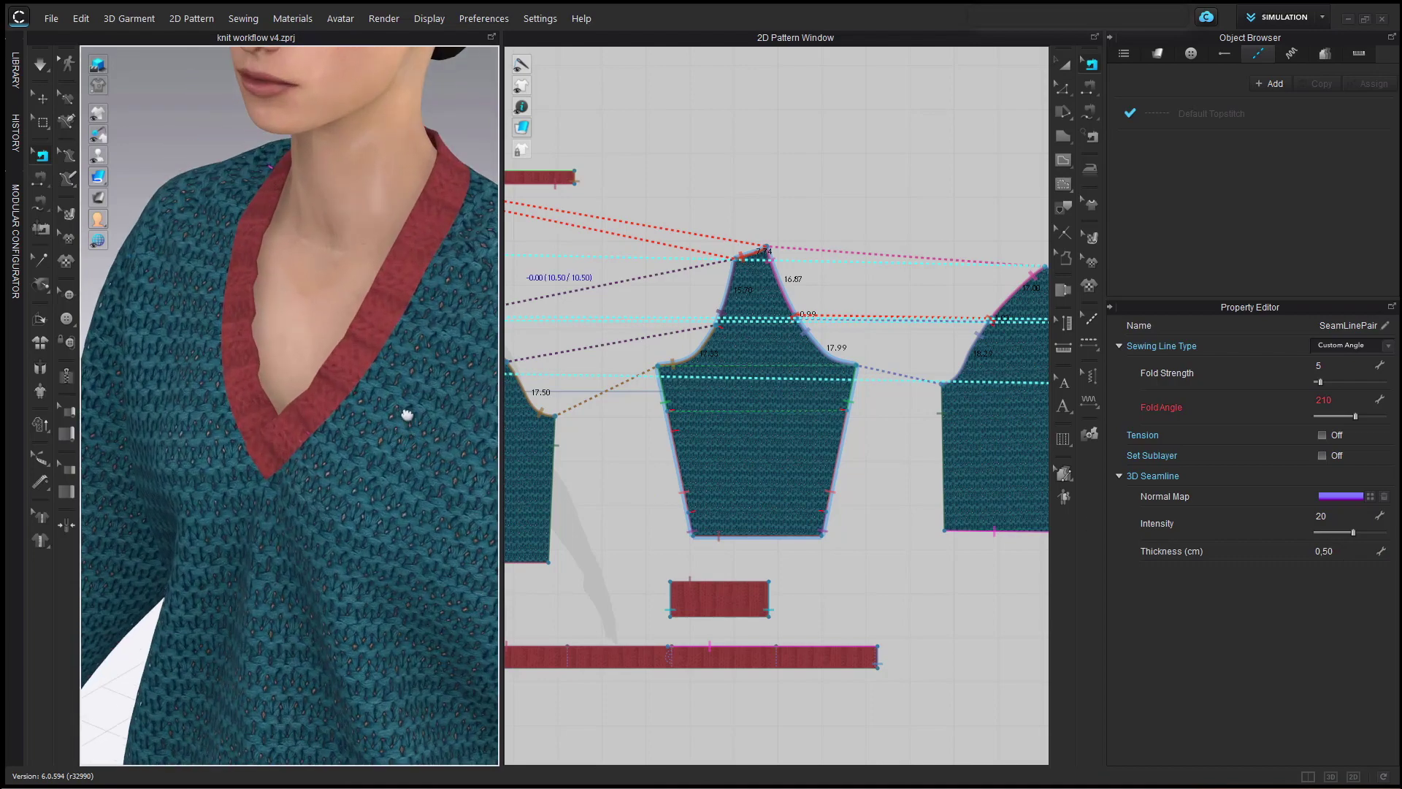
pyautogui.scroll(4, 407, 413)
pyautogui.moveTo(387, 408); pyautogui.dragTo(422, 317, button='right')
pyautogui.scroll(-2, 430, 320)
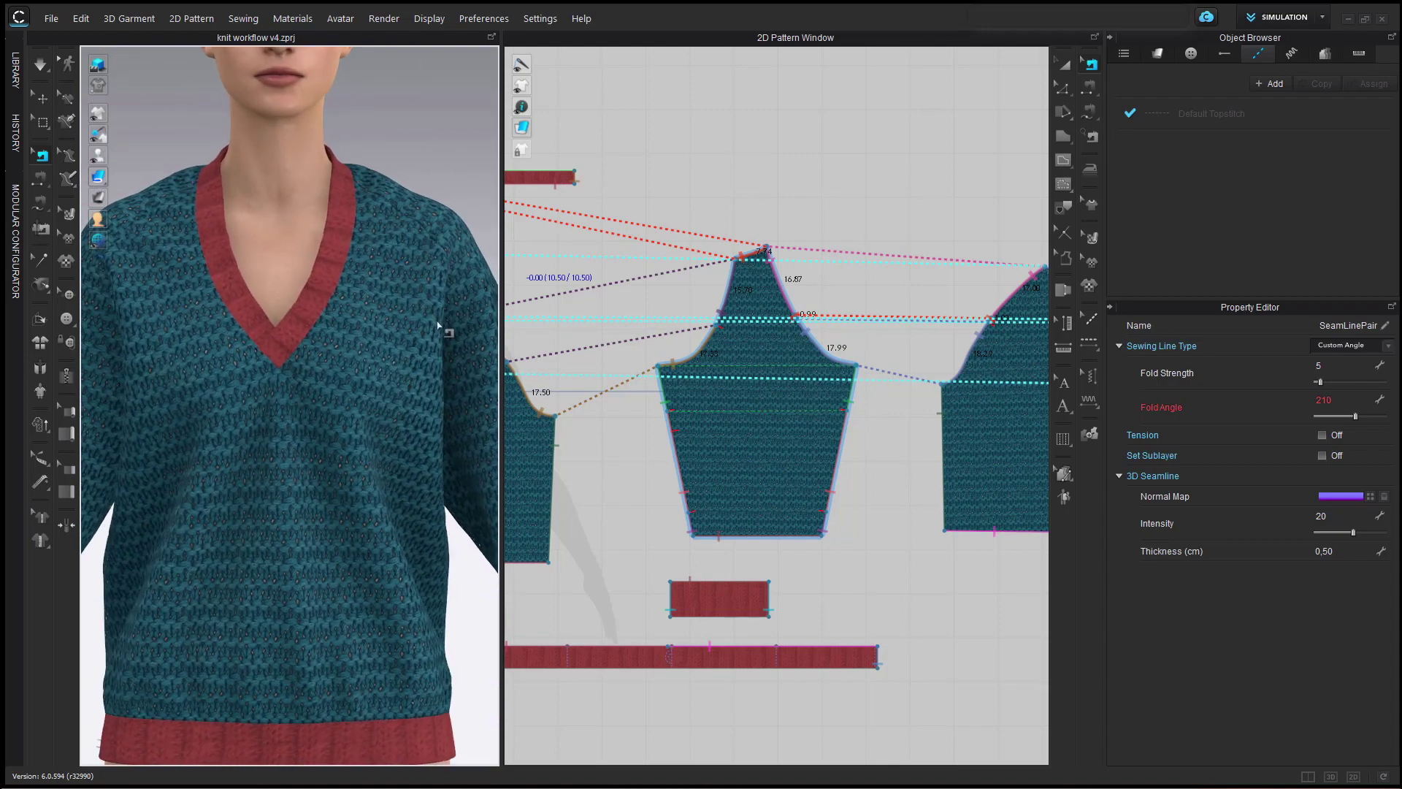
pyautogui.scroll(-3, 325, 429)
pyautogui.scroll(4, 344, 357)
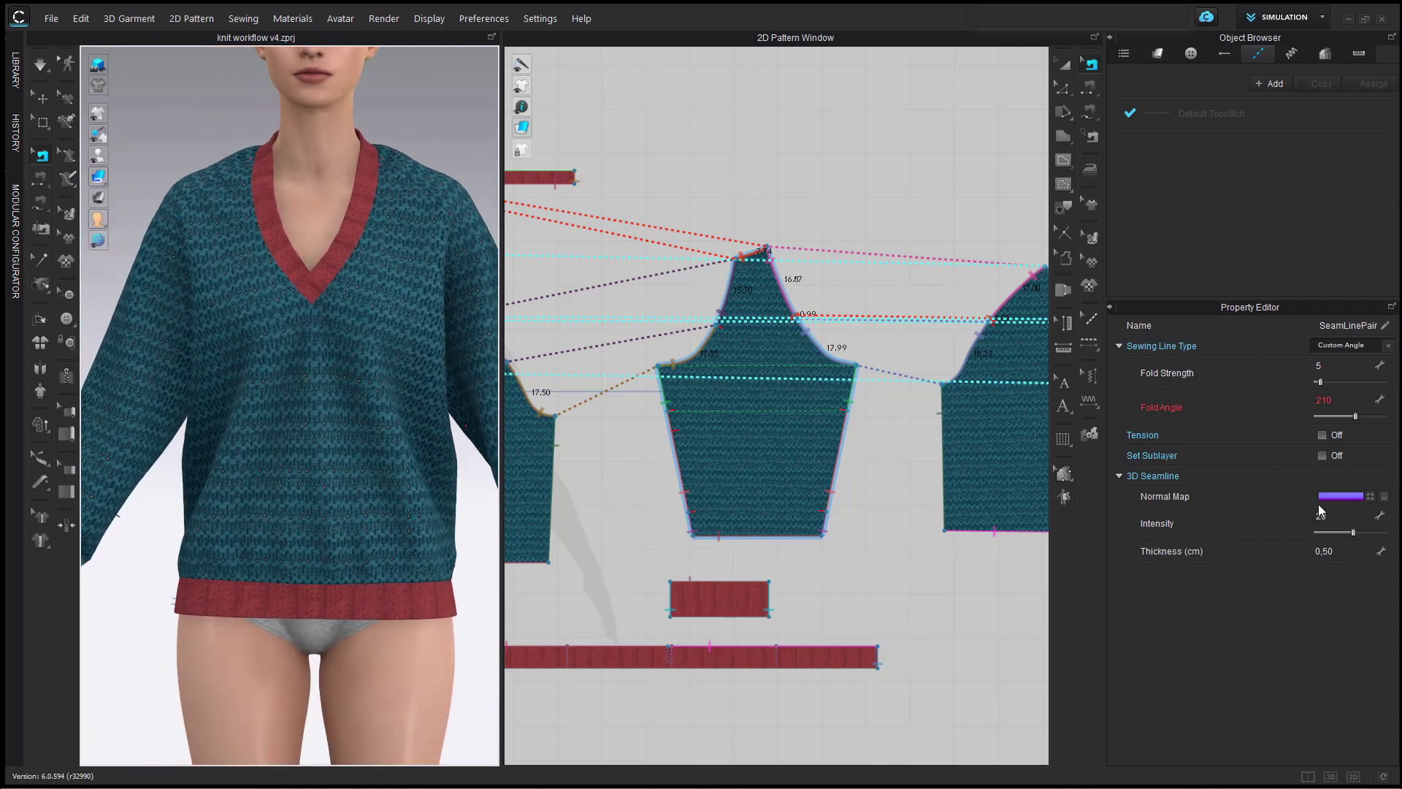
# Set the 3D seamline thickness of the selected seams to 0.15 cm.
pyautogui.click(1343, 552)
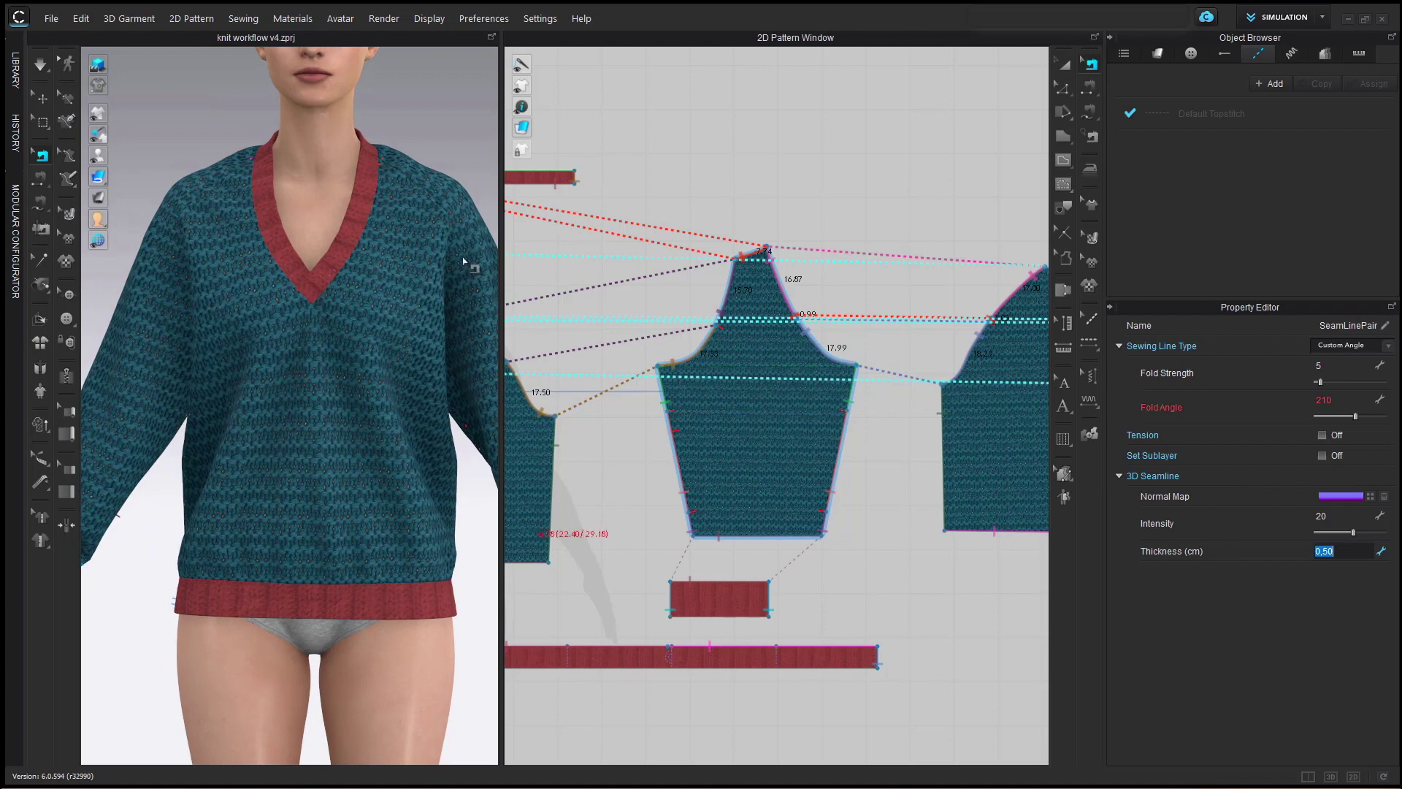
pyautogui.click(1340, 551)
pyautogui.write('15')
pyautogui.press('Return')
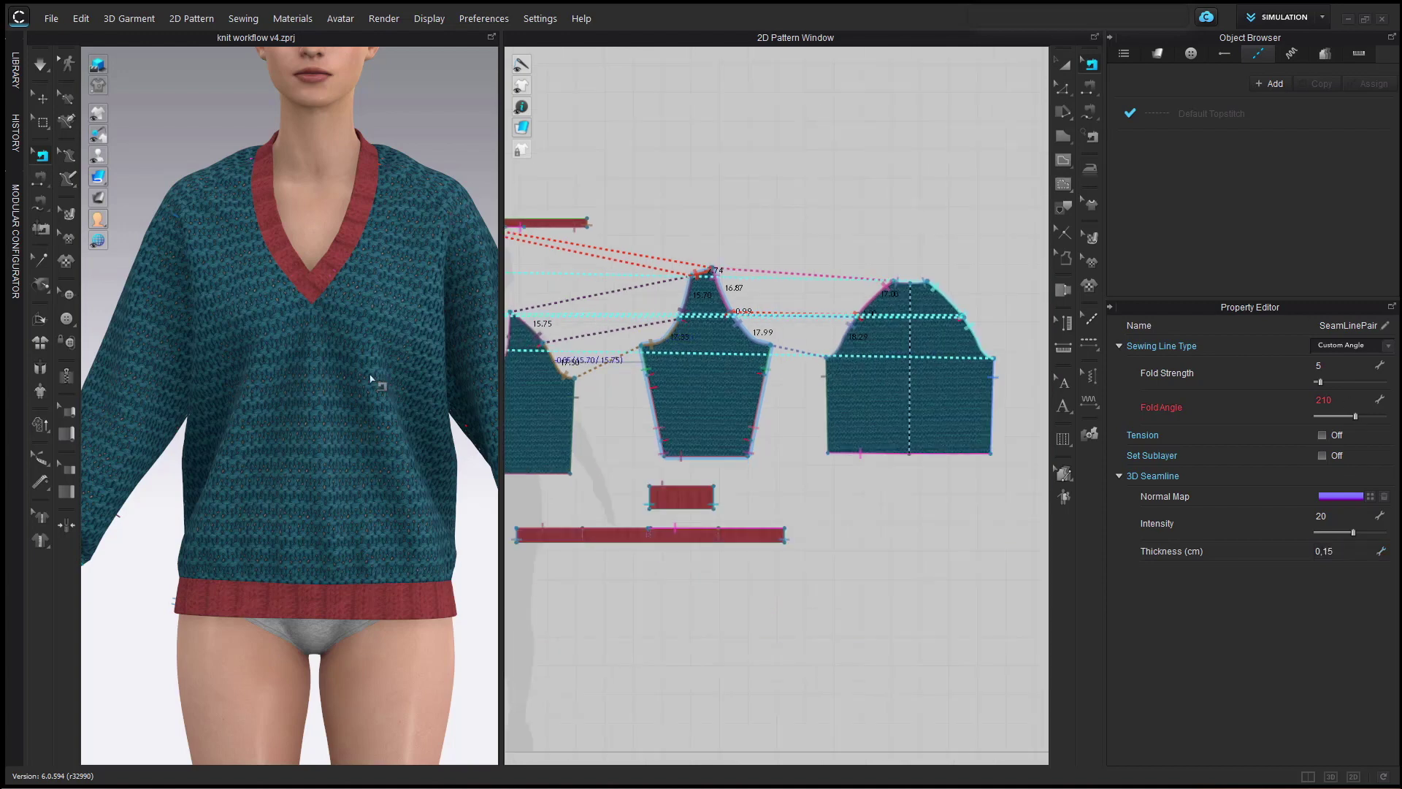
# Widen the 3D view and apply the FV2_03_Attention.pos pose from the Female_V2 avatar library.
pyautogui.scroll(-2, 776, 401)
pyautogui.scroll(-2, 385, 345)
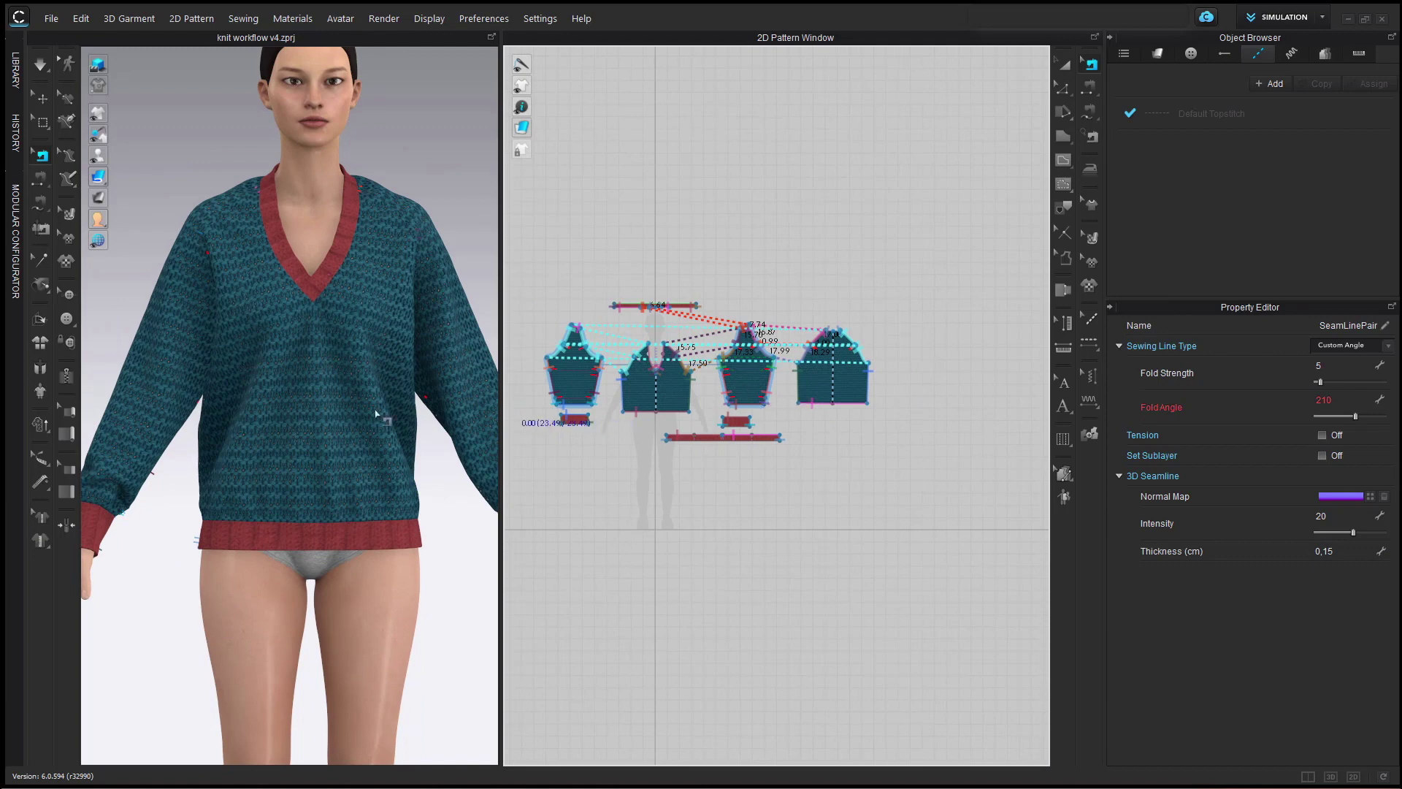
pyautogui.moveTo(379, 417); pyautogui.dragTo(381, 370, button='middle')
pyautogui.moveTo(502, 369); pyautogui.dragTo(565, 369)
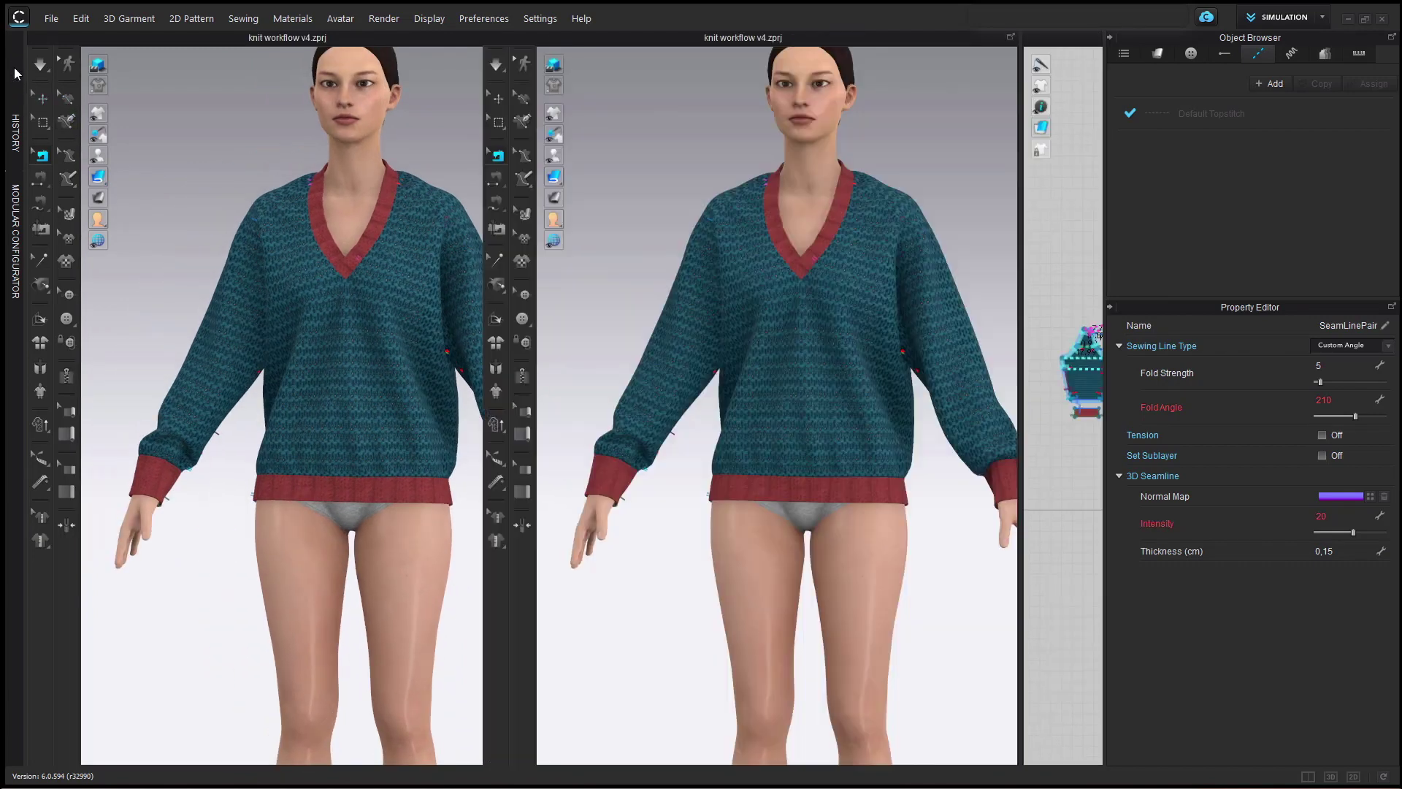
pyautogui.click(14, 73)
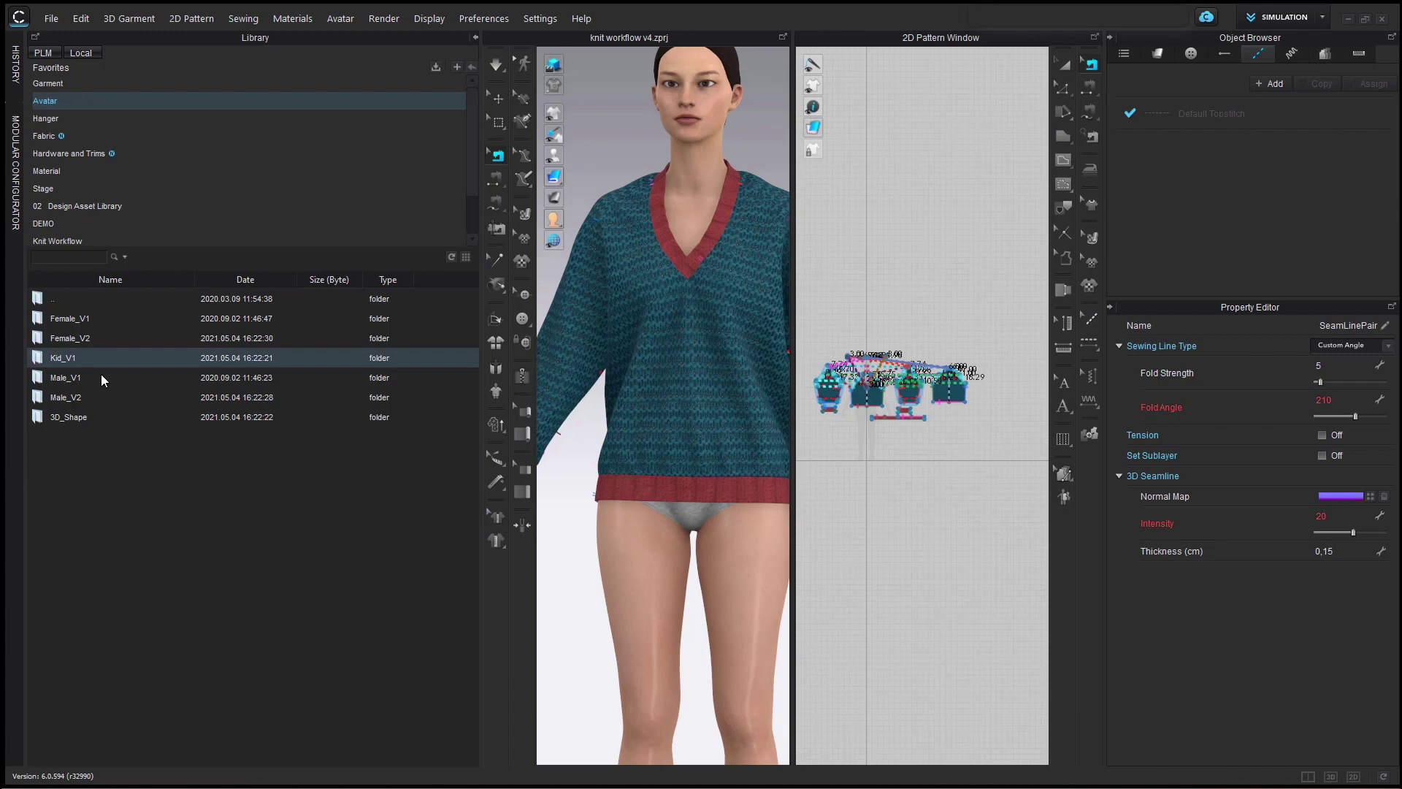
pyautogui.doubleClick(73, 339)
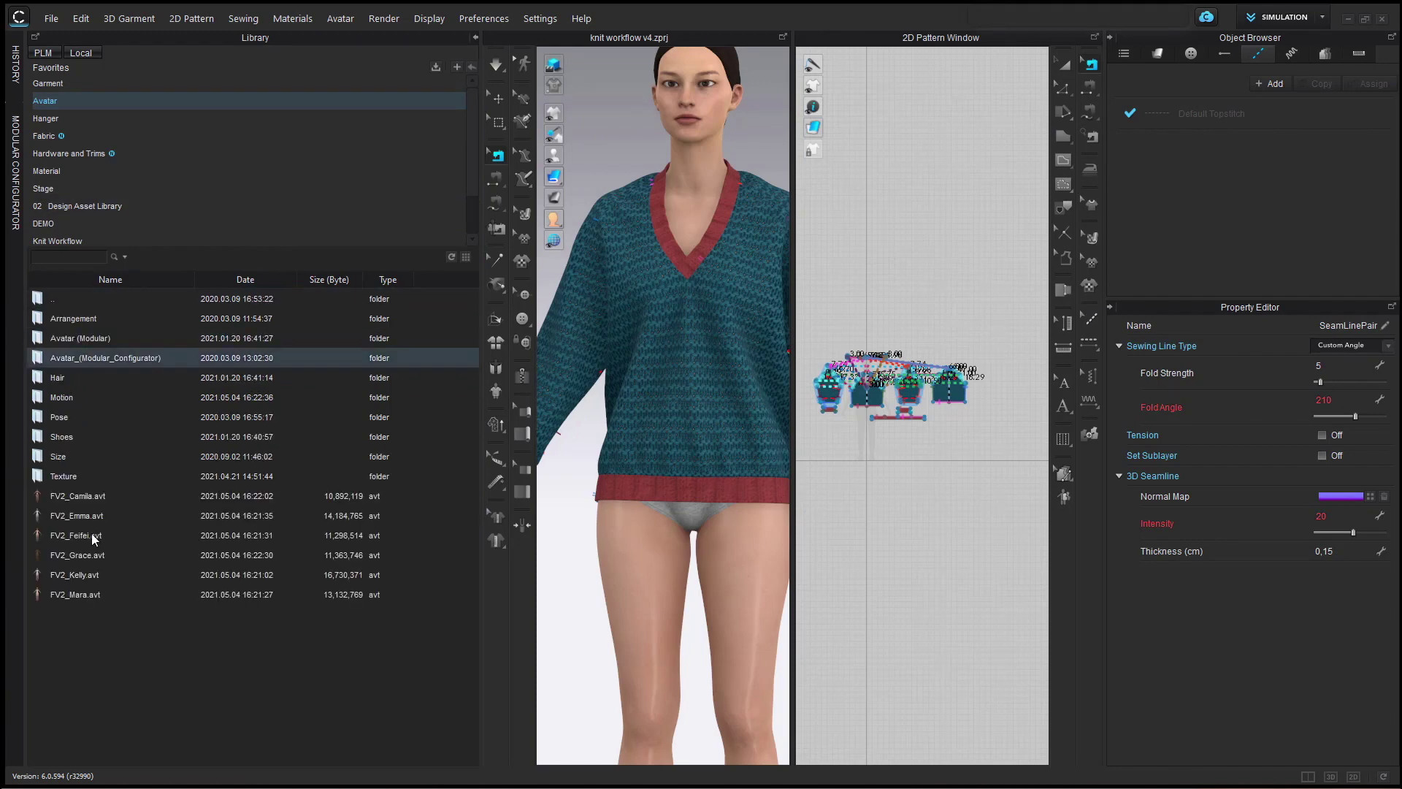
pyautogui.doubleClick(60, 423)
pyautogui.moveTo(44, 519); pyautogui.dragTo(664, 549)
pyautogui.click(706, 446)
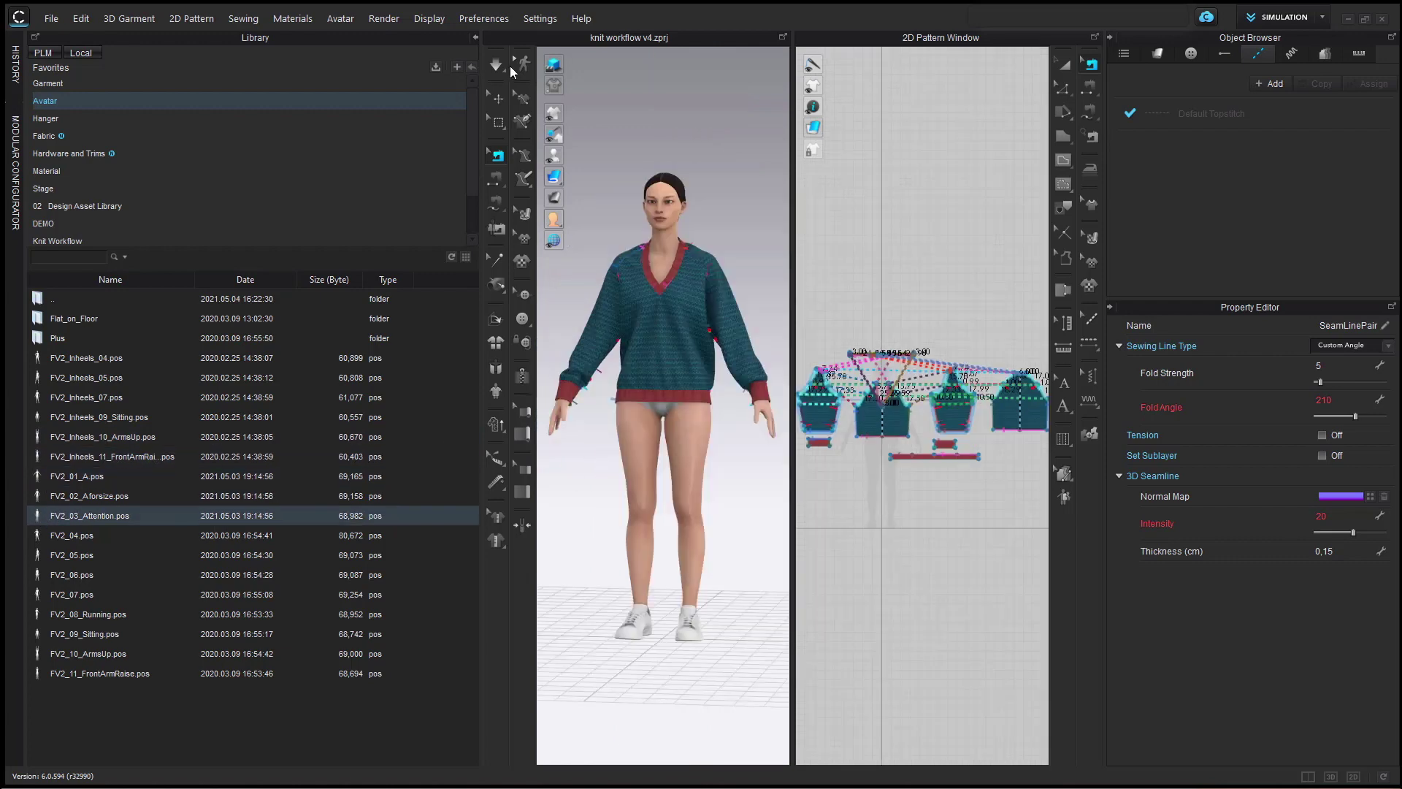
pyautogui.click(476, 37)
pyautogui.scroll(5, 438, 427)
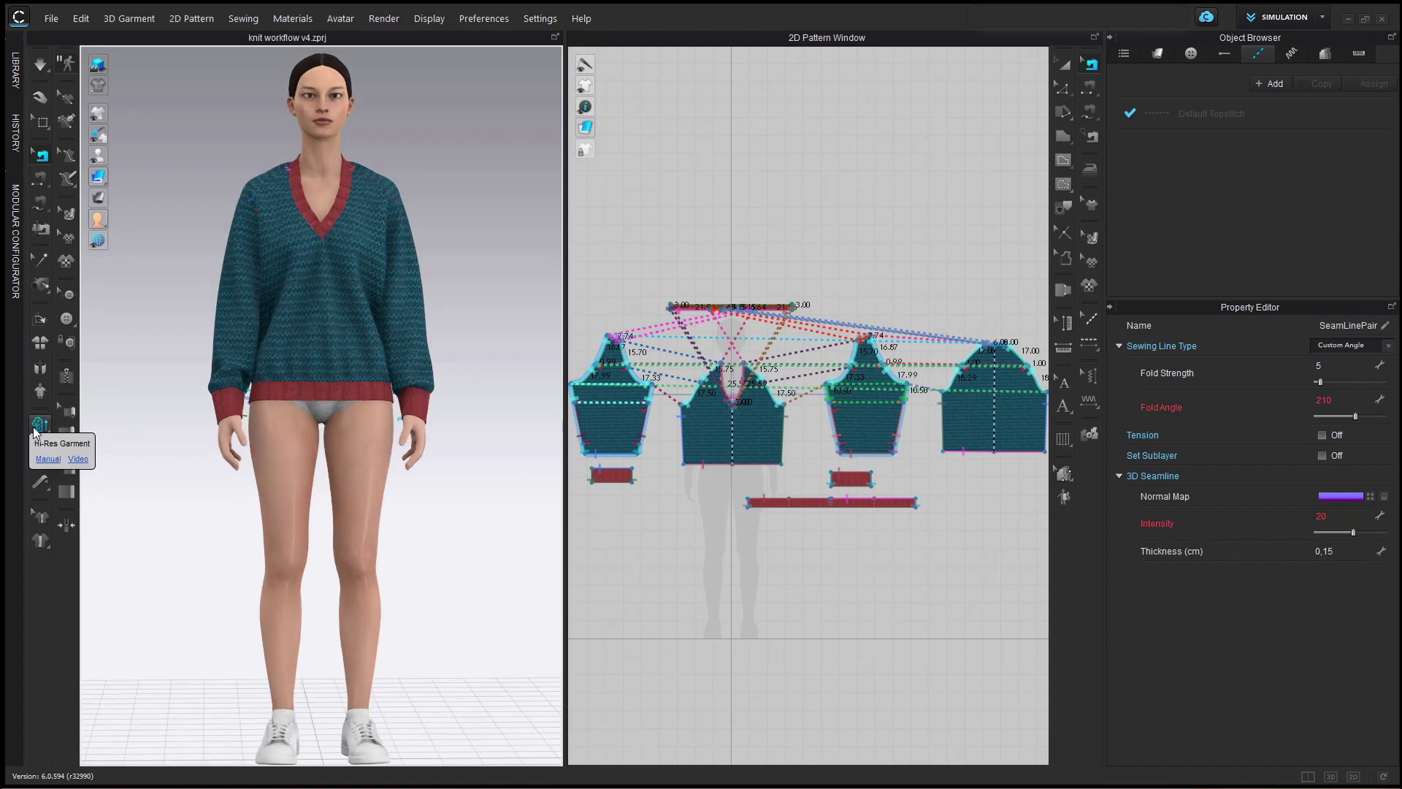
# Apply Hi-Res Garment with 5.0 mm particle distance, 1.0 mm additional collision thickness, 0.0 mm skin offset and Fitting simulation quality.
pyautogui.click(34, 431)
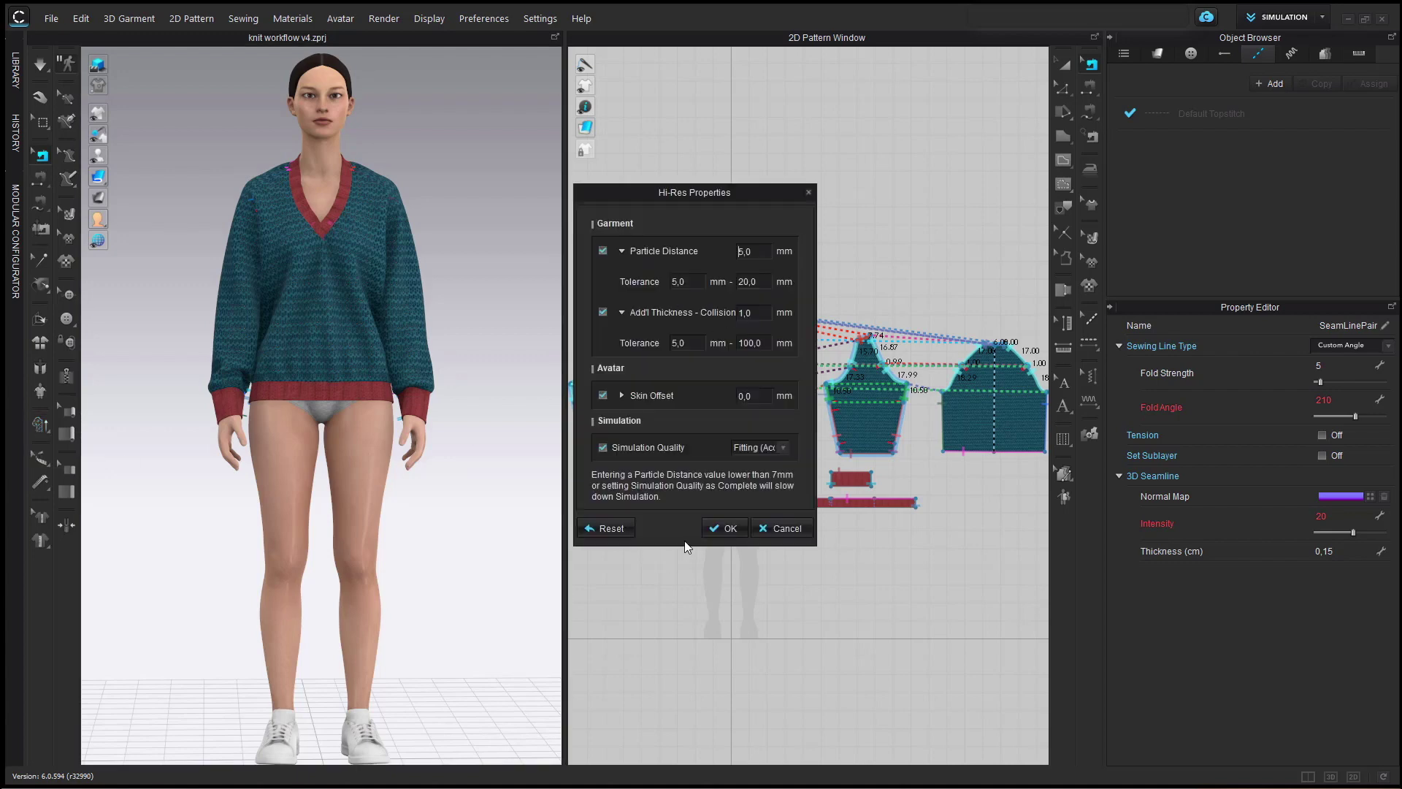
pyautogui.click(731, 528)
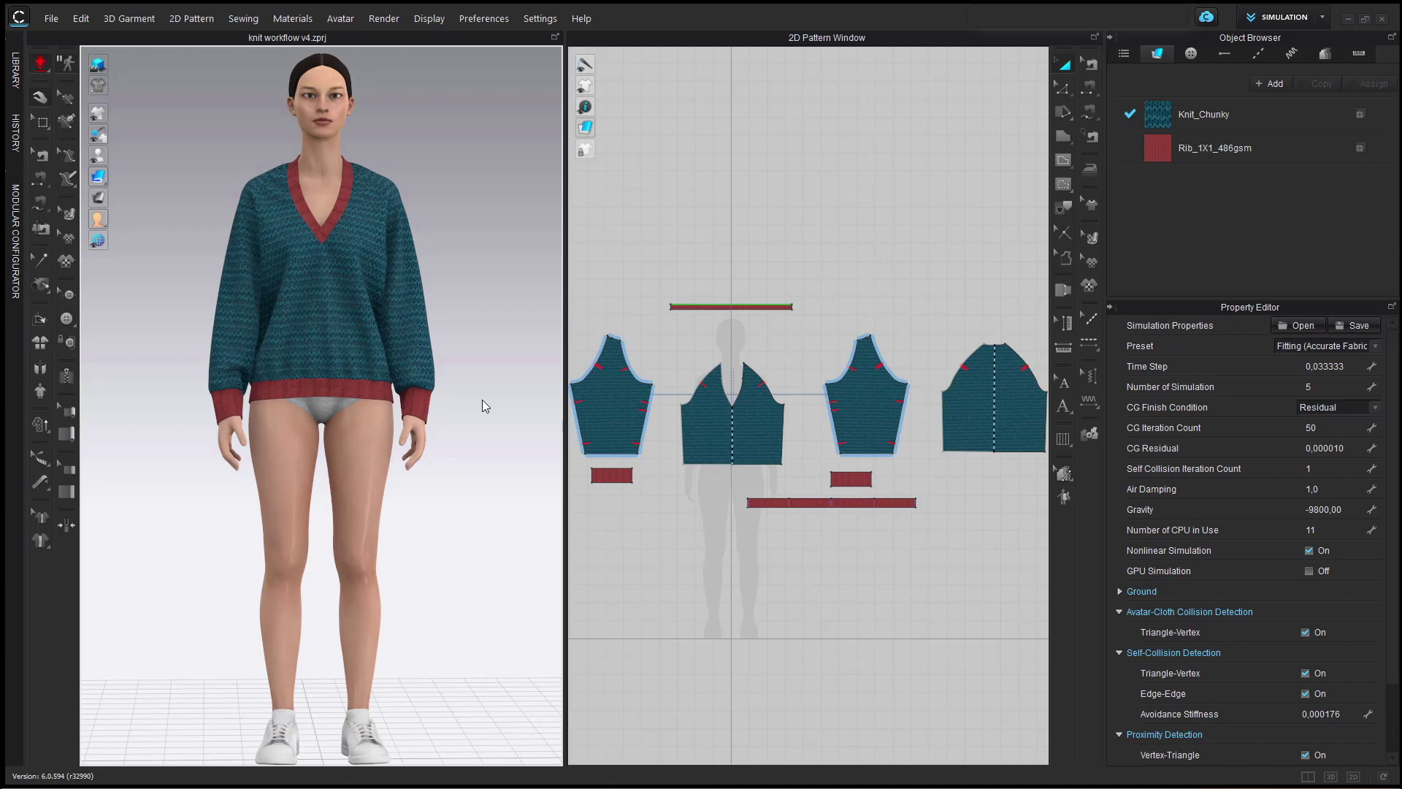
pyautogui.press('j')
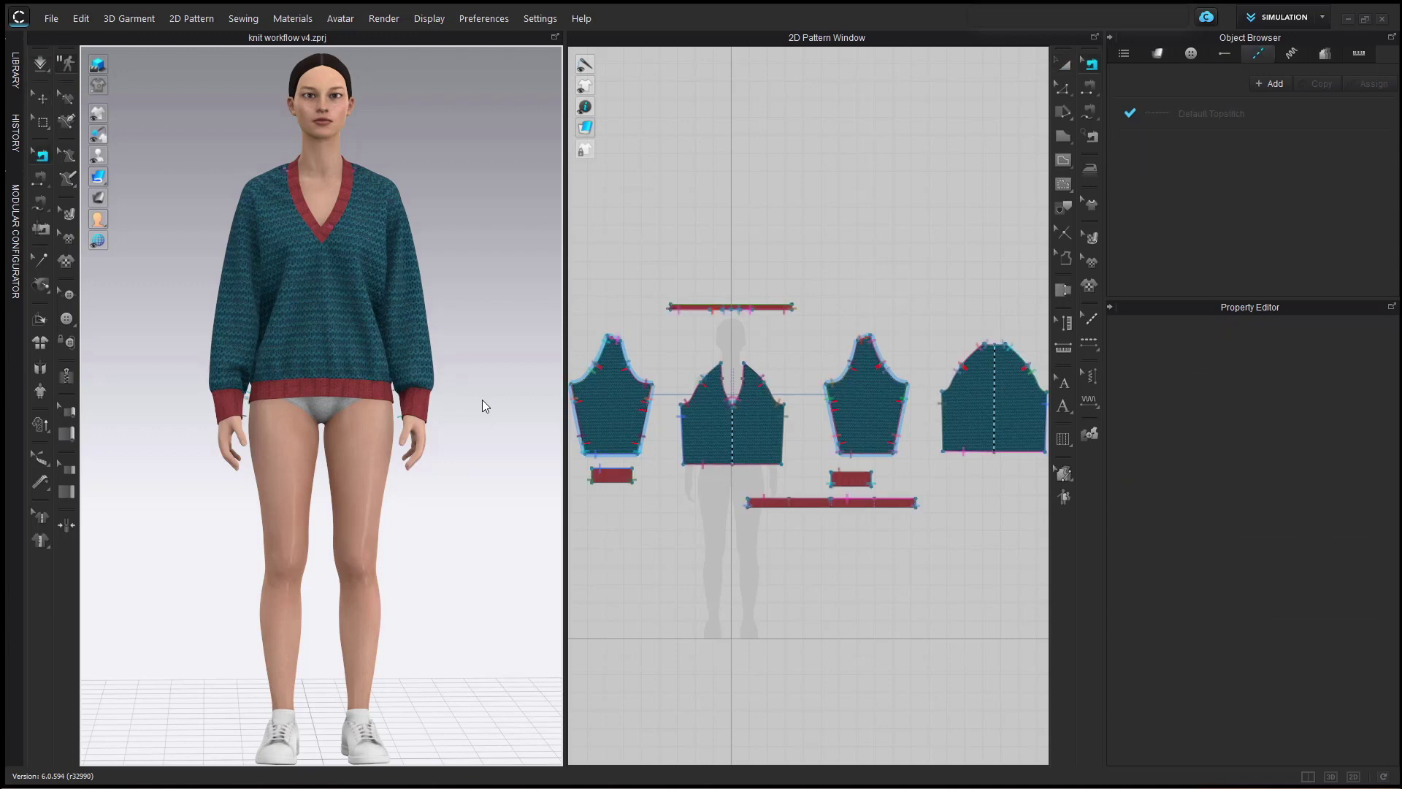
# Hide the avatar and frame the sweater alone from the front in the 3D view.
pyautogui.moveTo(370, 235); pyautogui.dragTo(462, 238, button='right')
pyautogui.hotkey('shift', 'a')
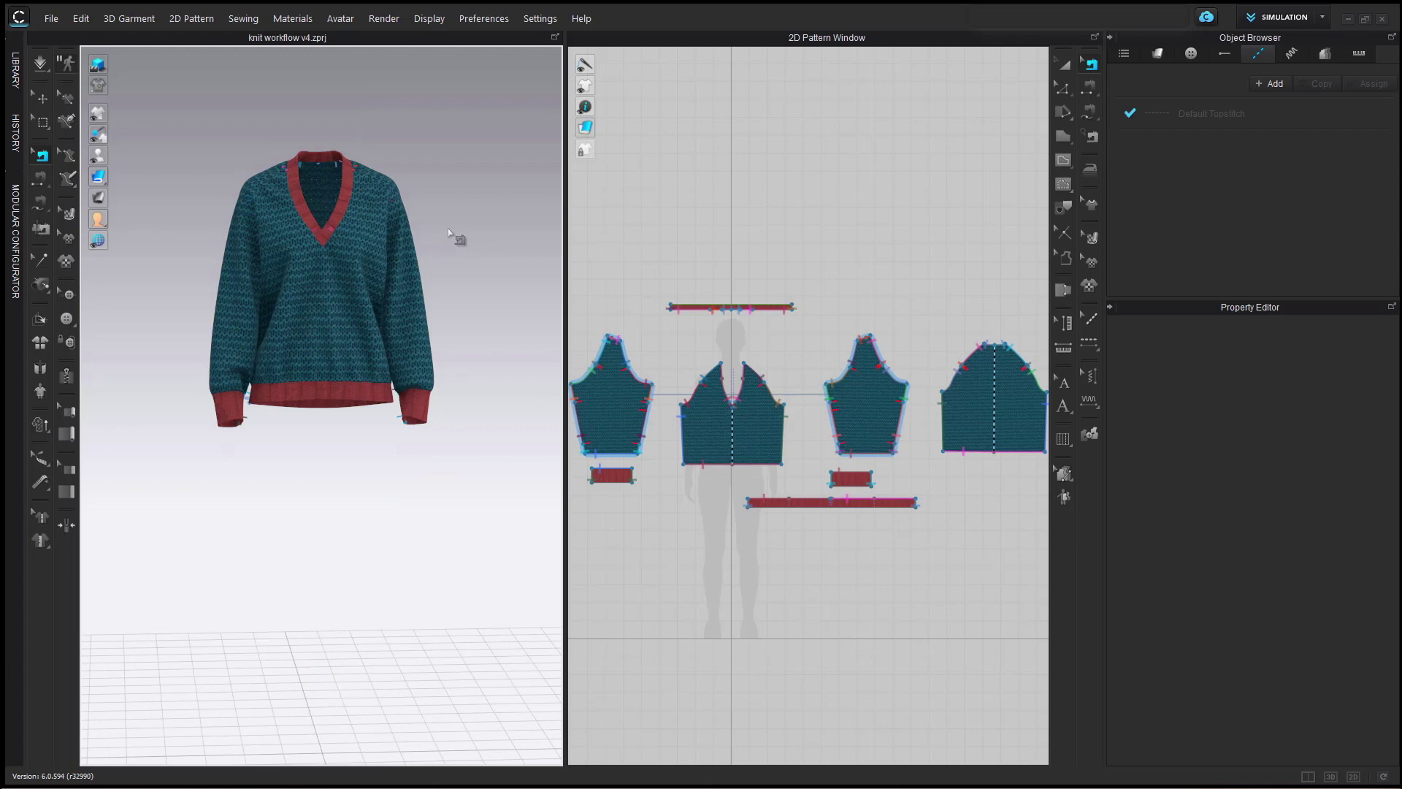
pyautogui.scroll(2, 416, 226)
pyautogui.moveTo(417, 227); pyautogui.dragTo(439, 288, button='right')
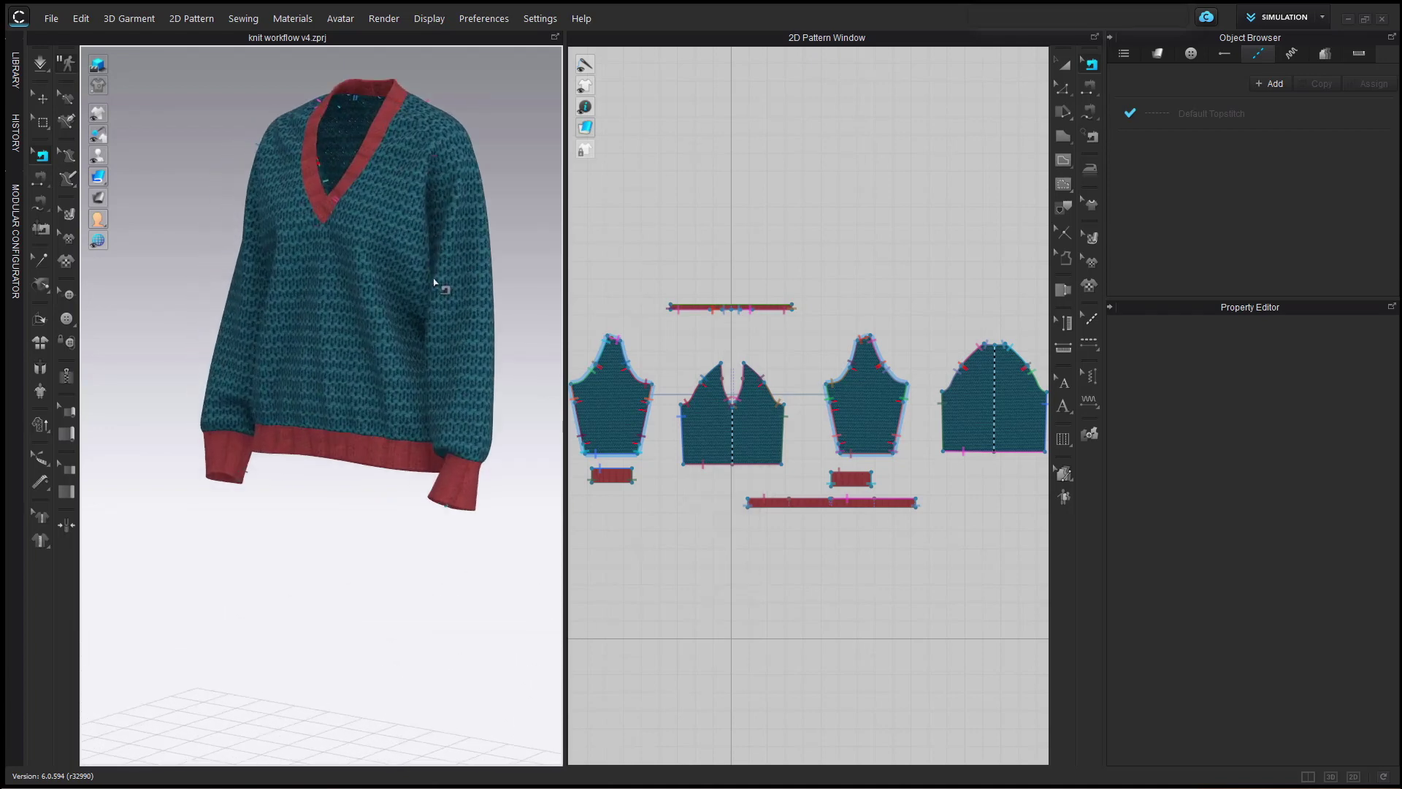
pyautogui.scroll(2, 502, 278)
pyautogui.moveTo(503, 279); pyautogui.dragTo(504, 323, button='middle')
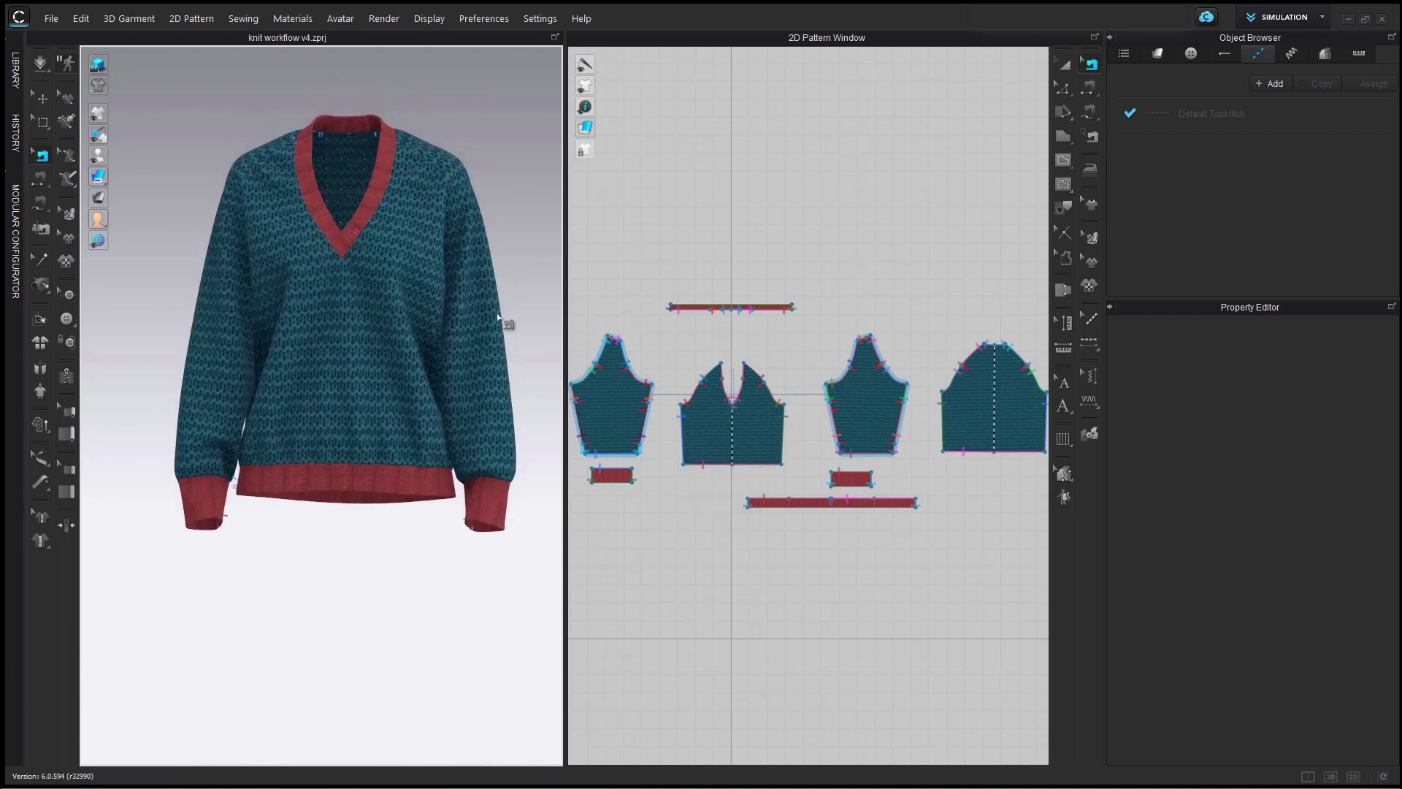
# Render the sweater without the avatar and examine it at close range from a three-quarter angle.
pyautogui.click(391, 19)
pyautogui.click(392, 35)
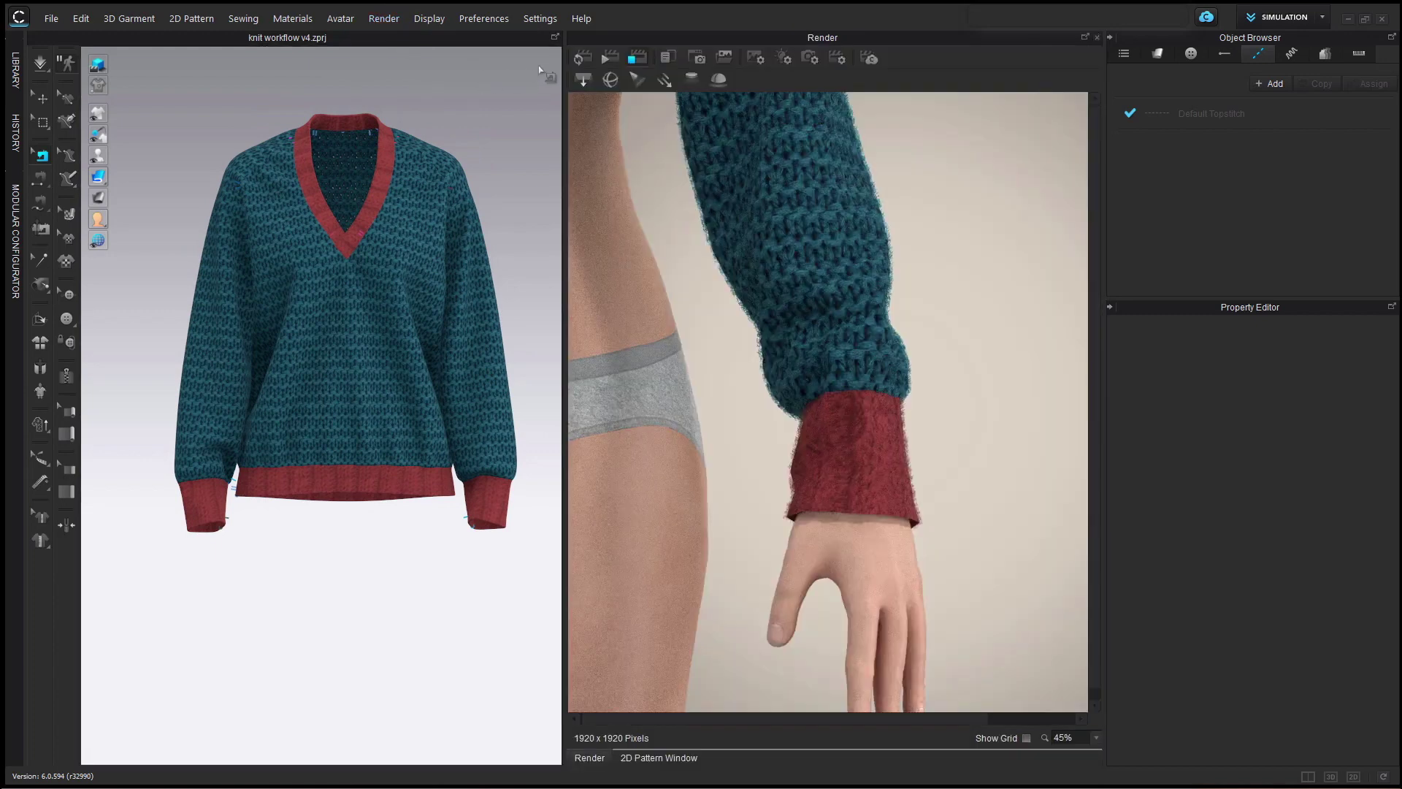
pyautogui.click(587, 59)
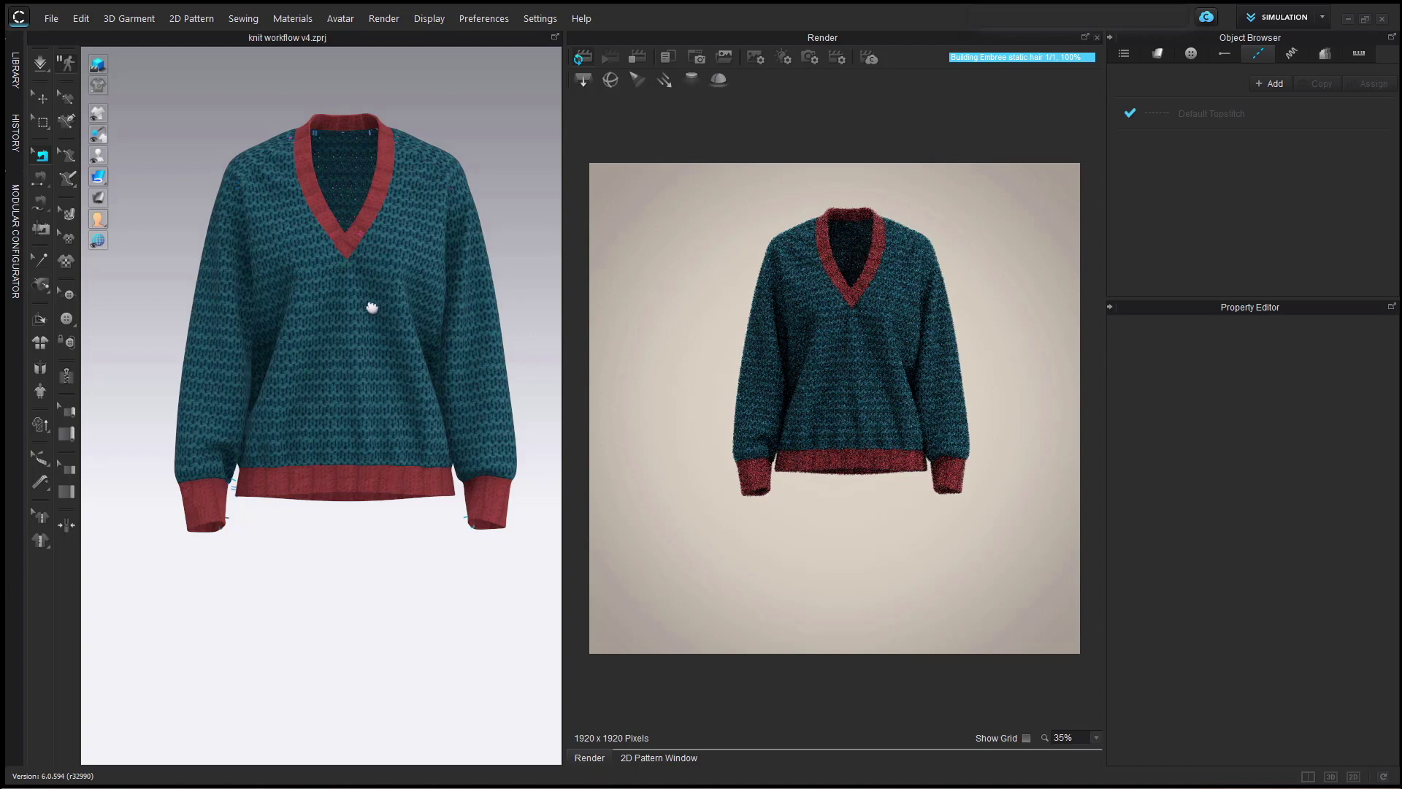
pyautogui.scroll(5, 376, 305)
pyautogui.moveTo(391, 296); pyautogui.dragTo(314, 262, button='right')
pyautogui.moveTo(416, 275); pyautogui.dragTo(376, 256, button='right')
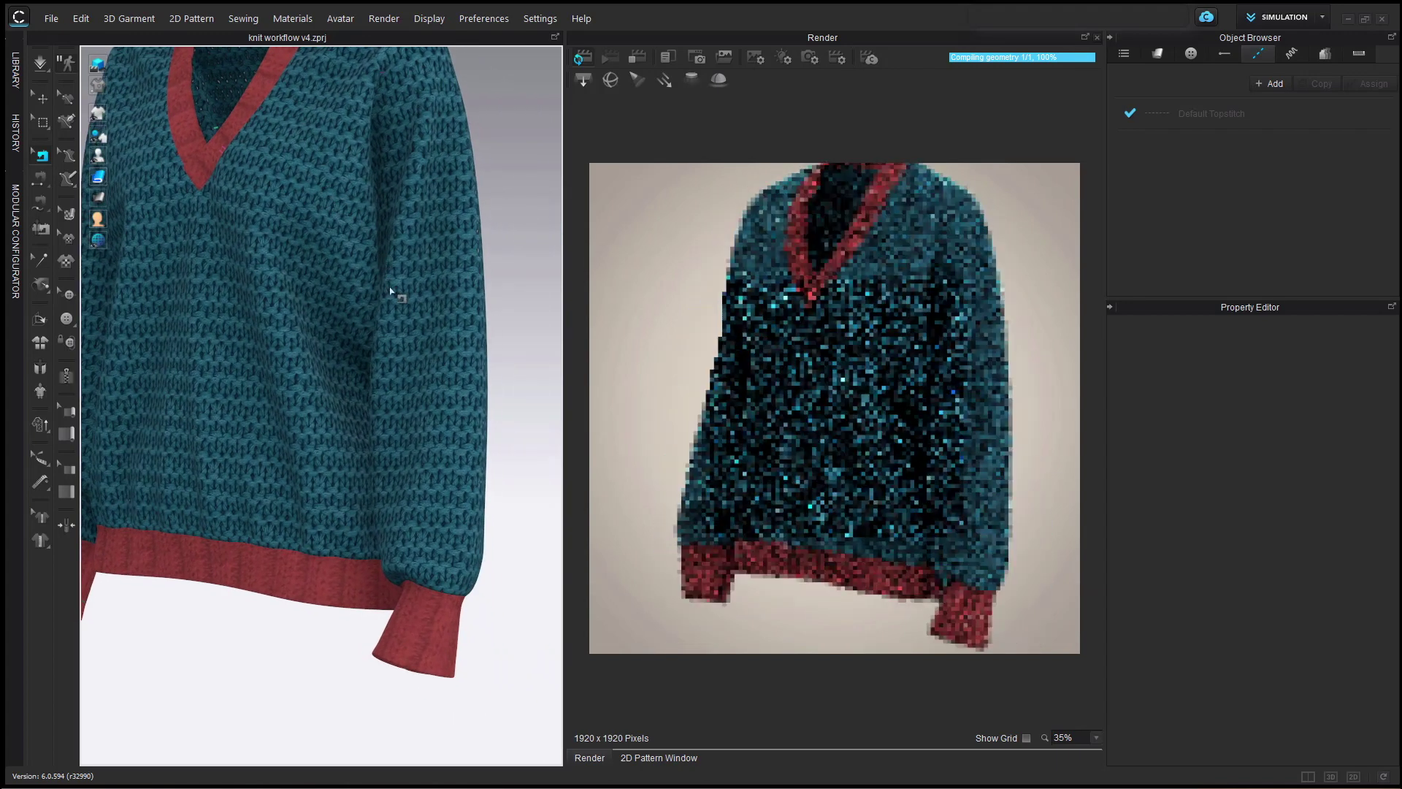
pyautogui.moveTo(416, 304); pyautogui.dragTo(465, 379, button='middle')
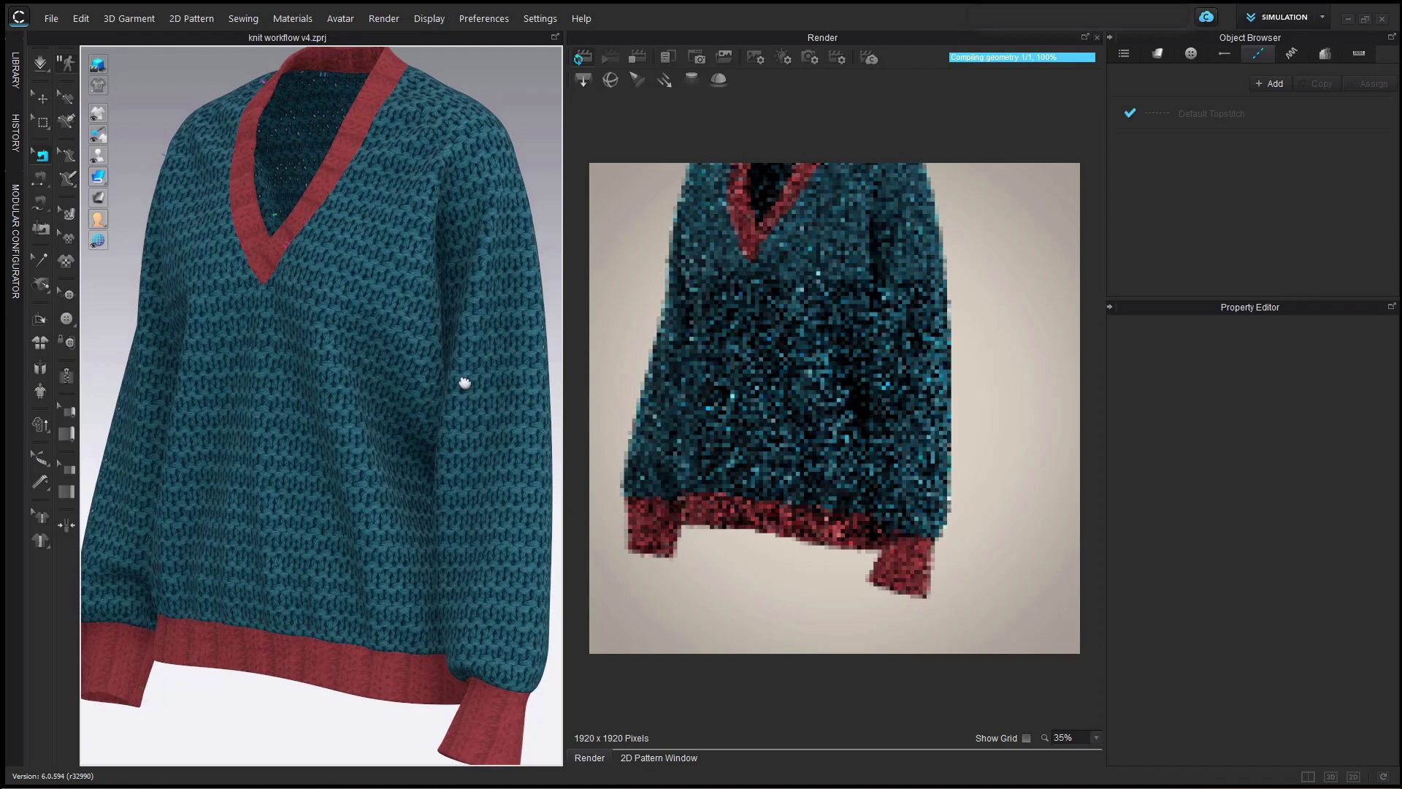
pyautogui.scroll(-2, 465, 379)
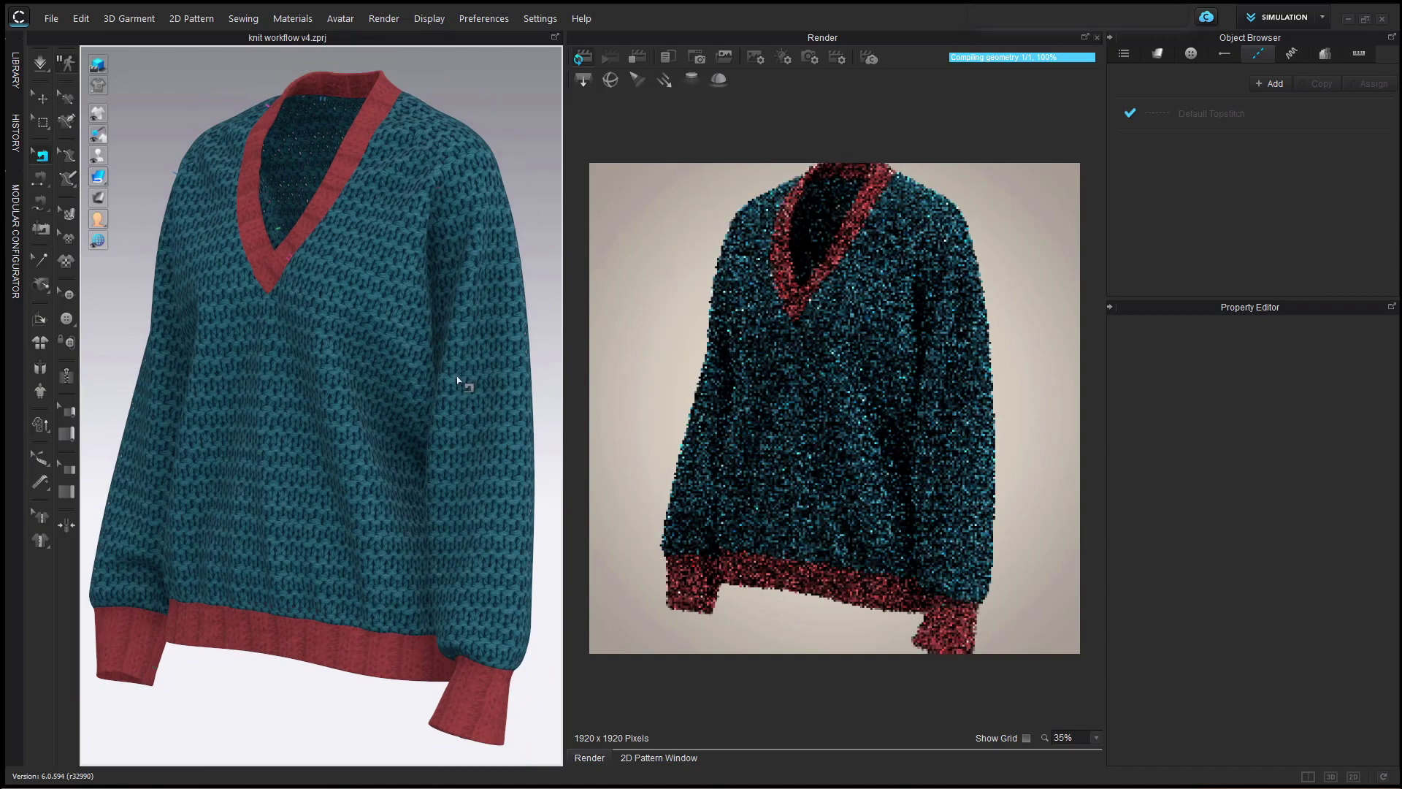
pyautogui.scroll(-3, 460, 384)
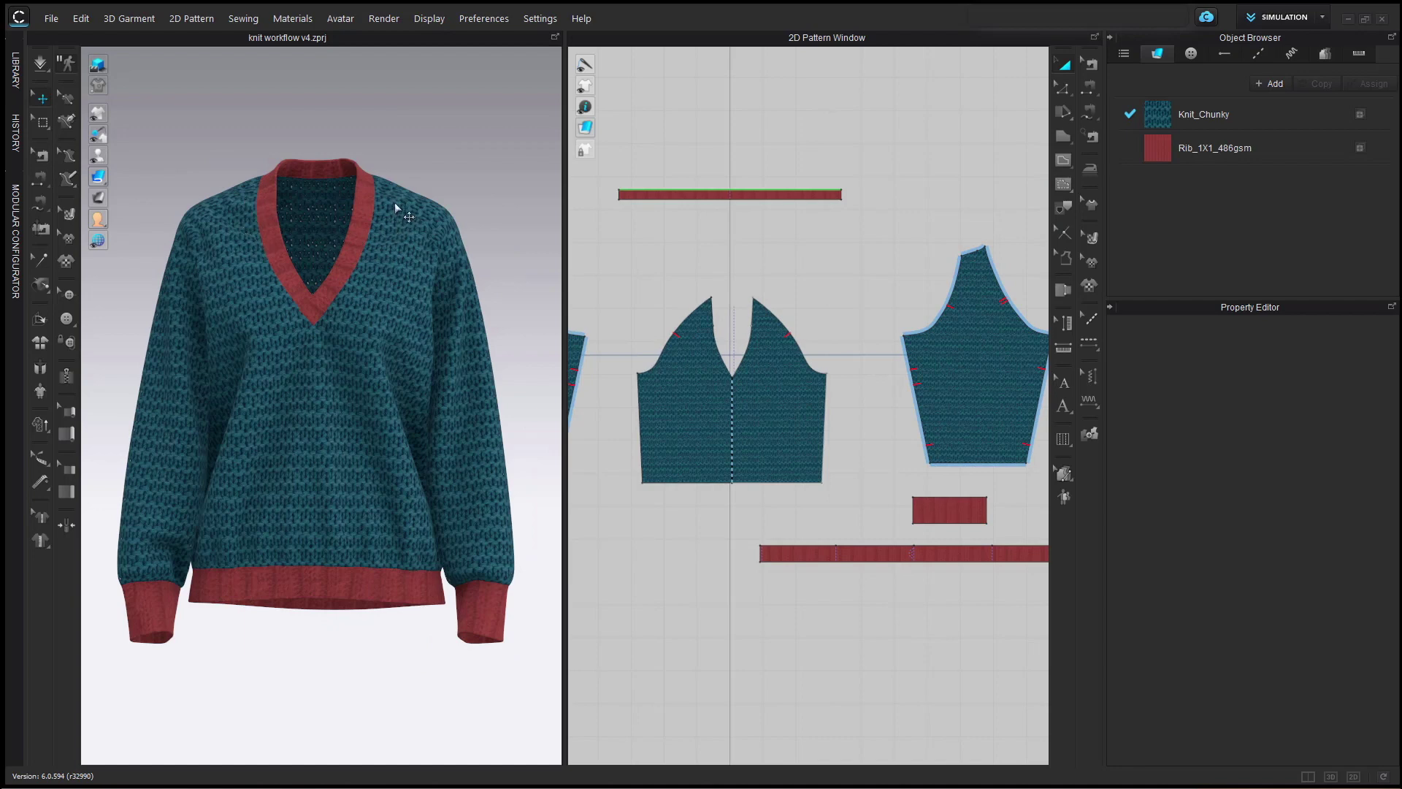
# Steam-brush the front panel's upper armhole and neckline edges at -4% shrinkage, 121 mm size and 56.0% hardness, with simulation running.
pyautogui.click(1089, 173)
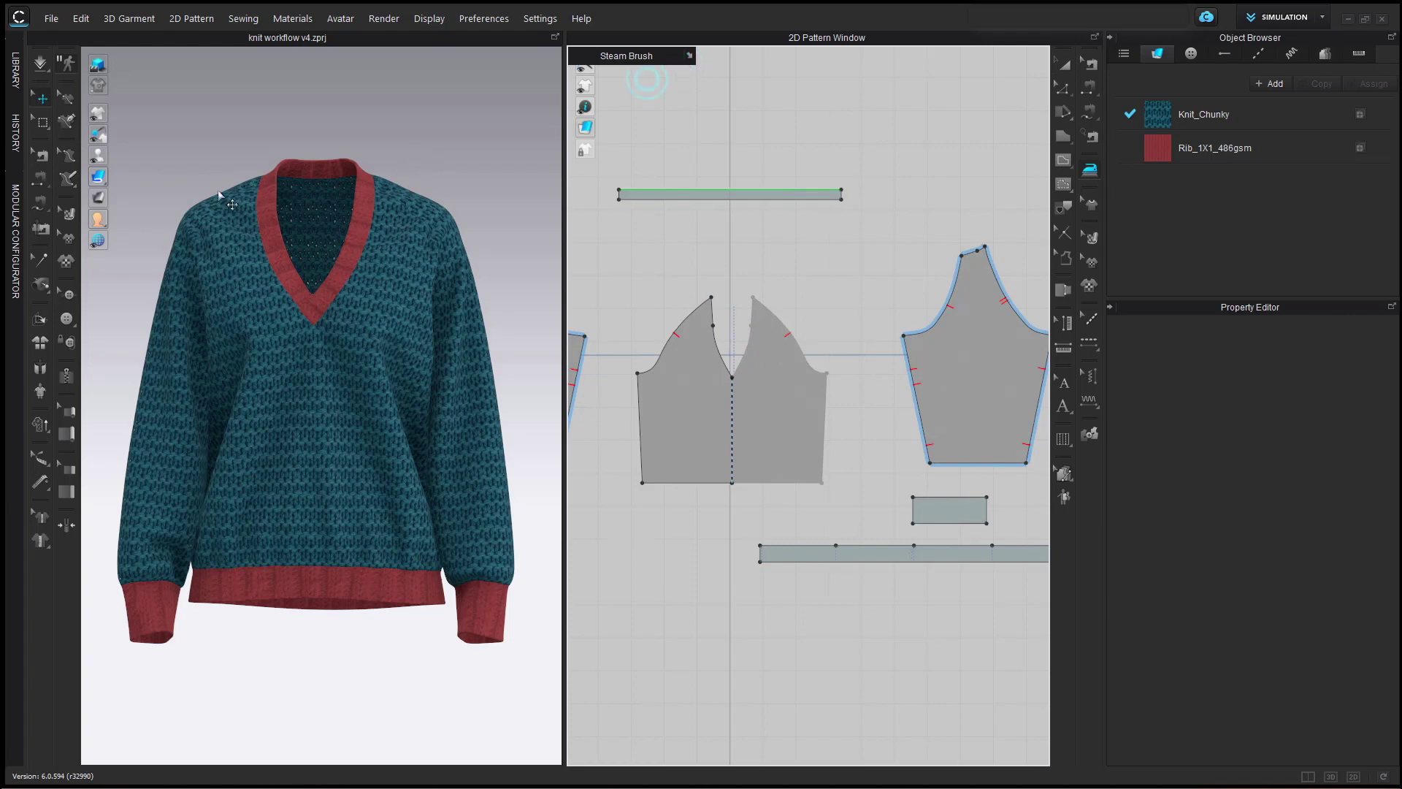
pyautogui.press('space')
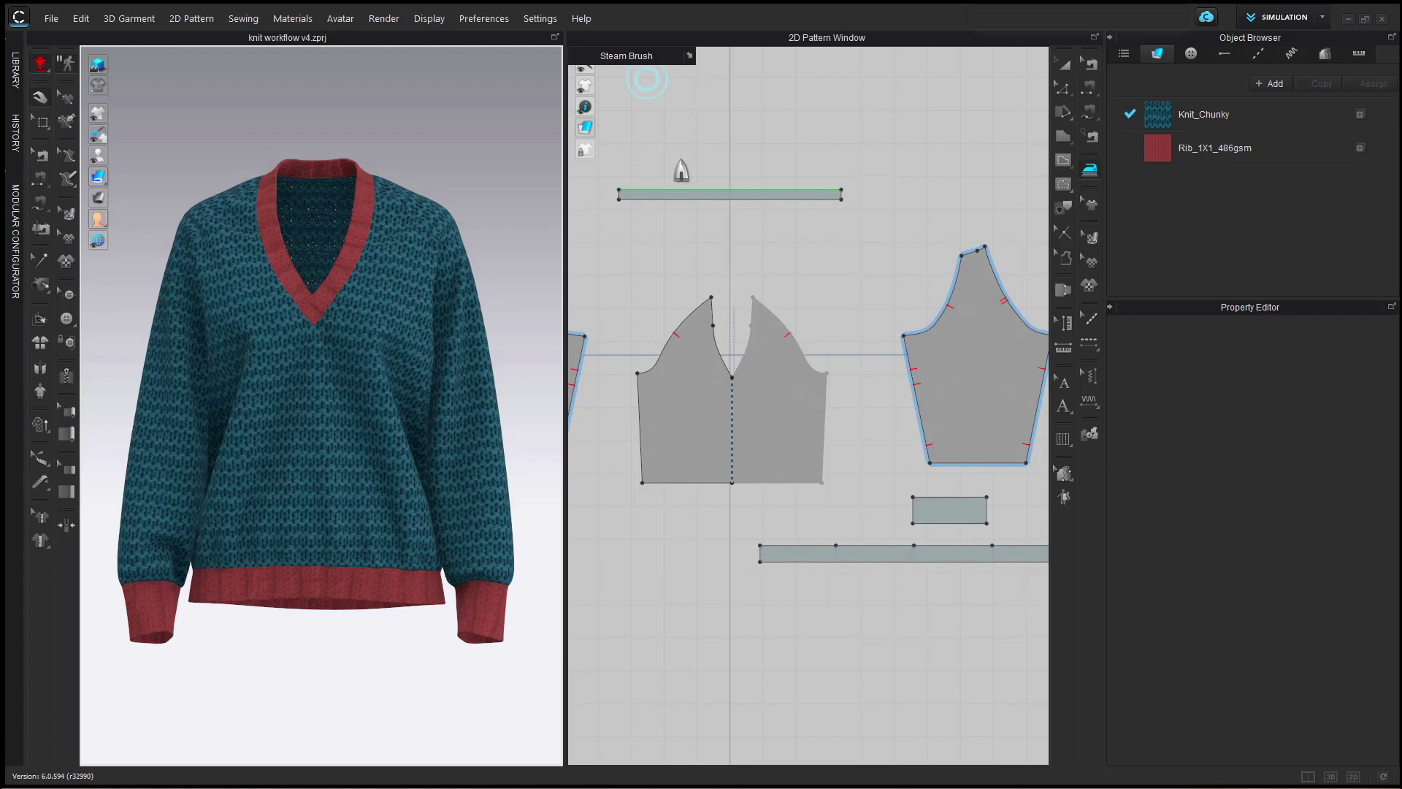
pyautogui.scroll(2, 706, 333)
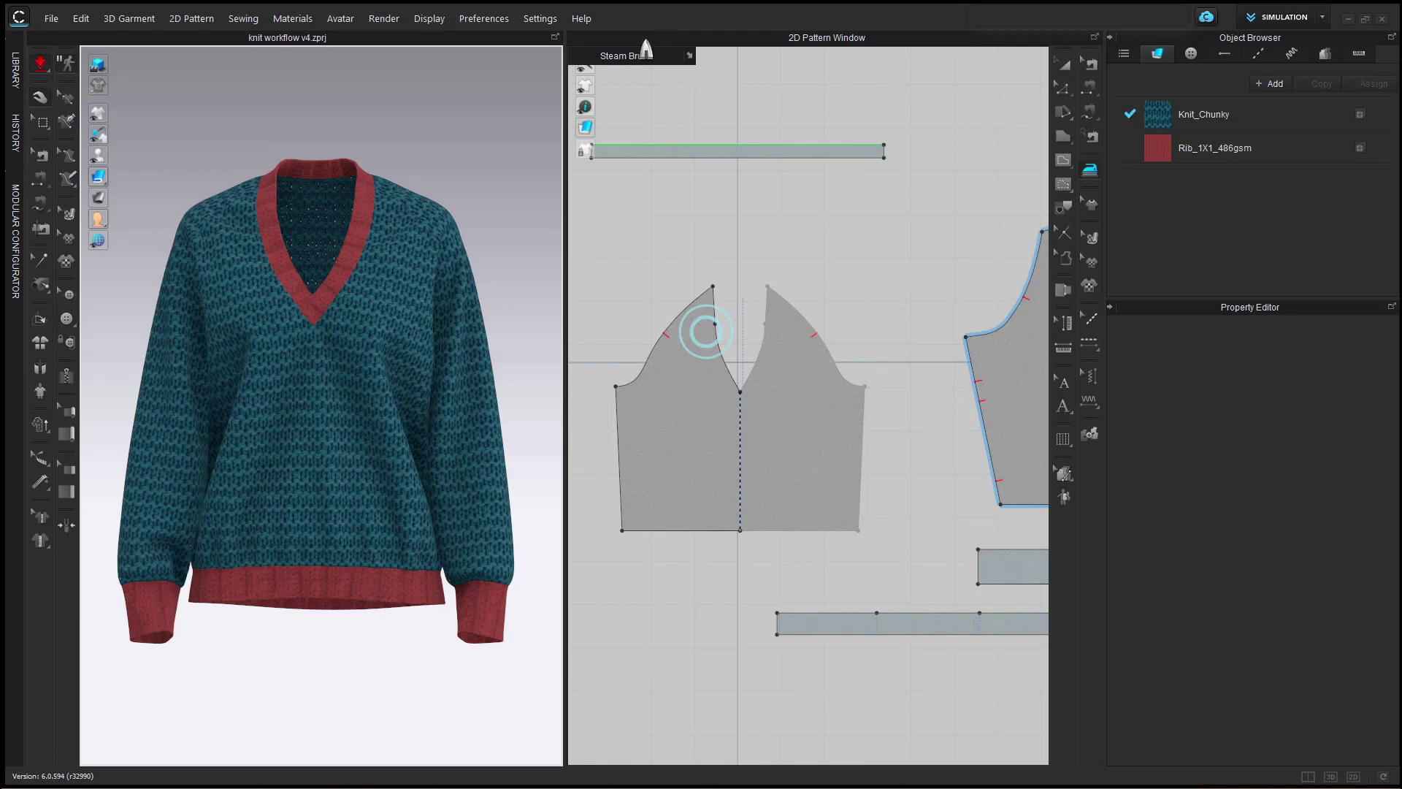
pyautogui.scroll(3, 691, 67)
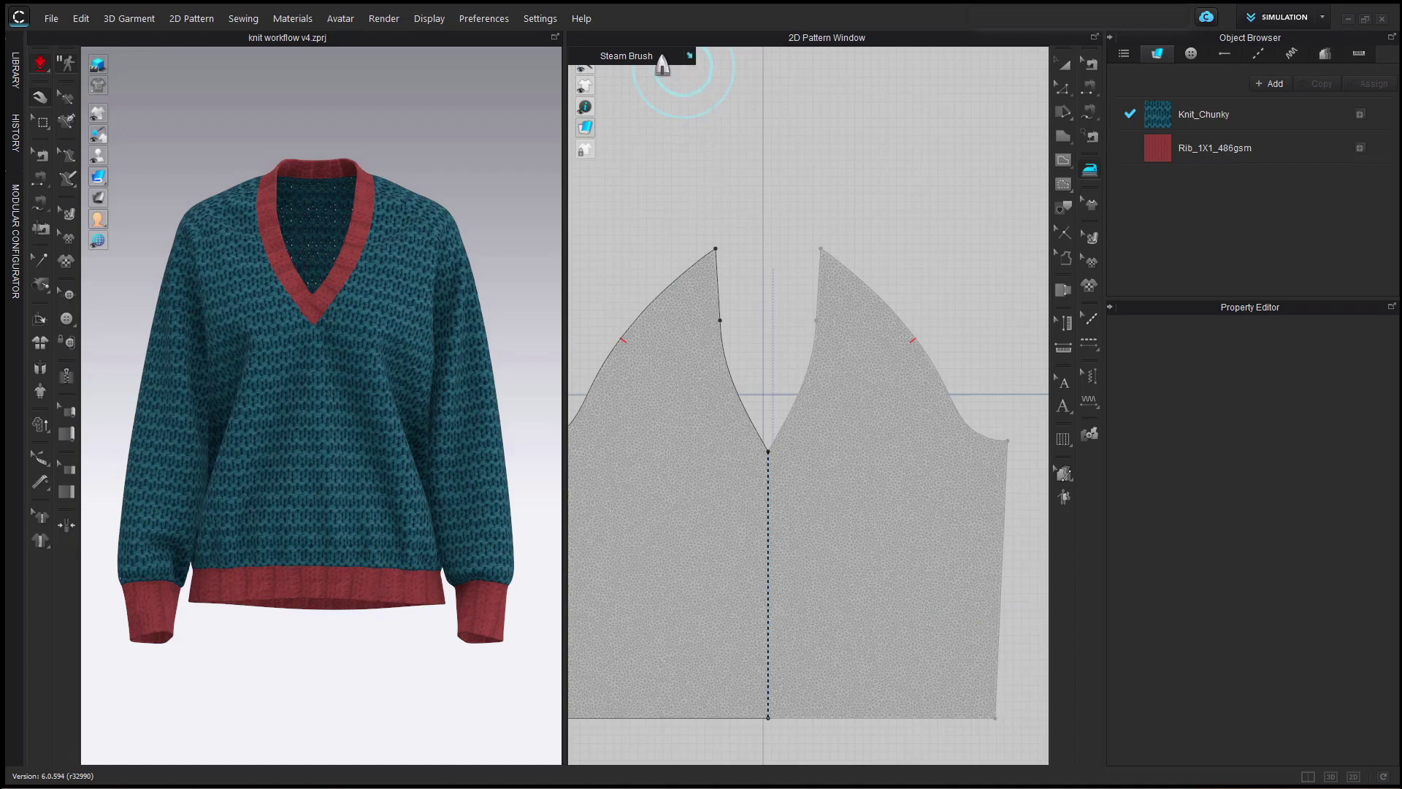
pyautogui.click(1079, 174)
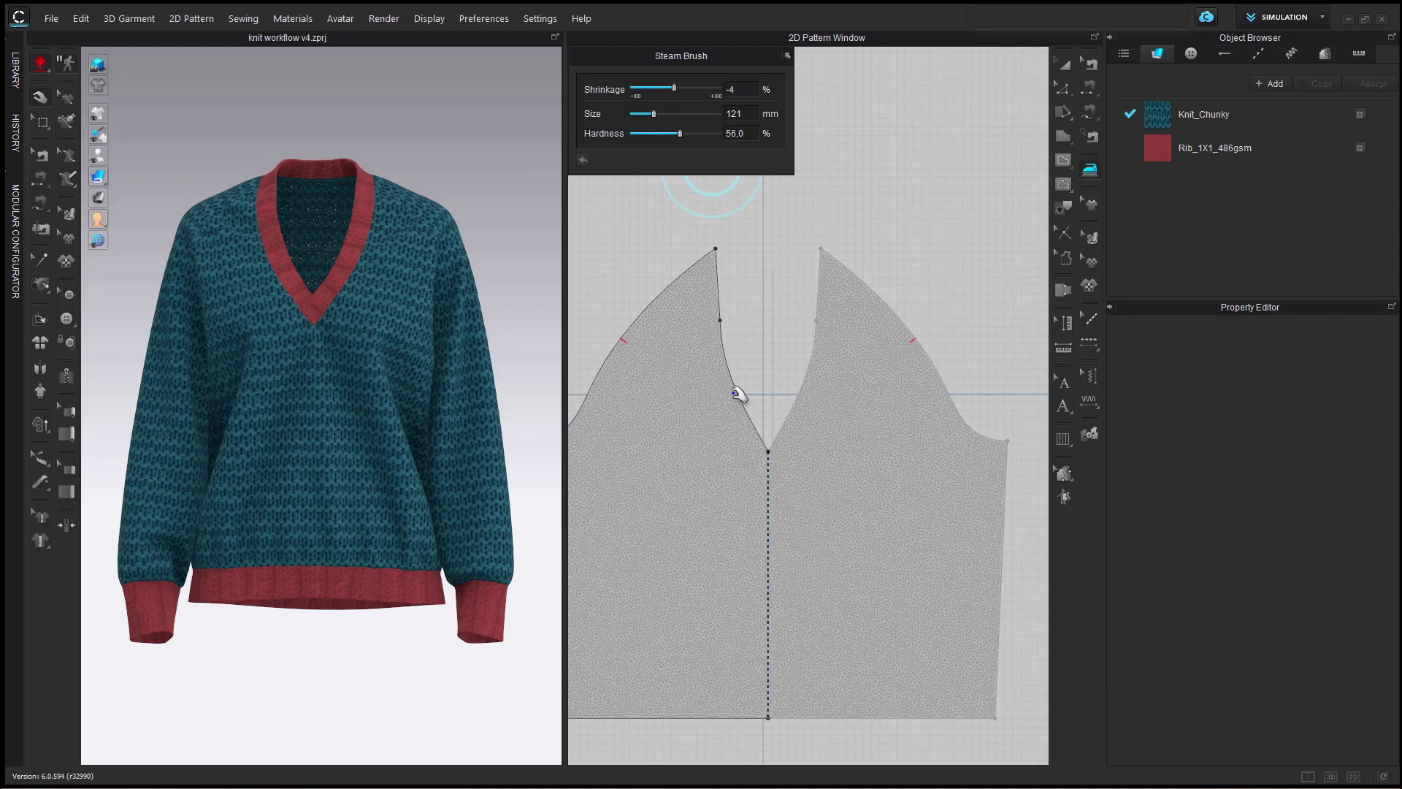
pyautogui.click(701, 287)
pyautogui.click(806, 271)
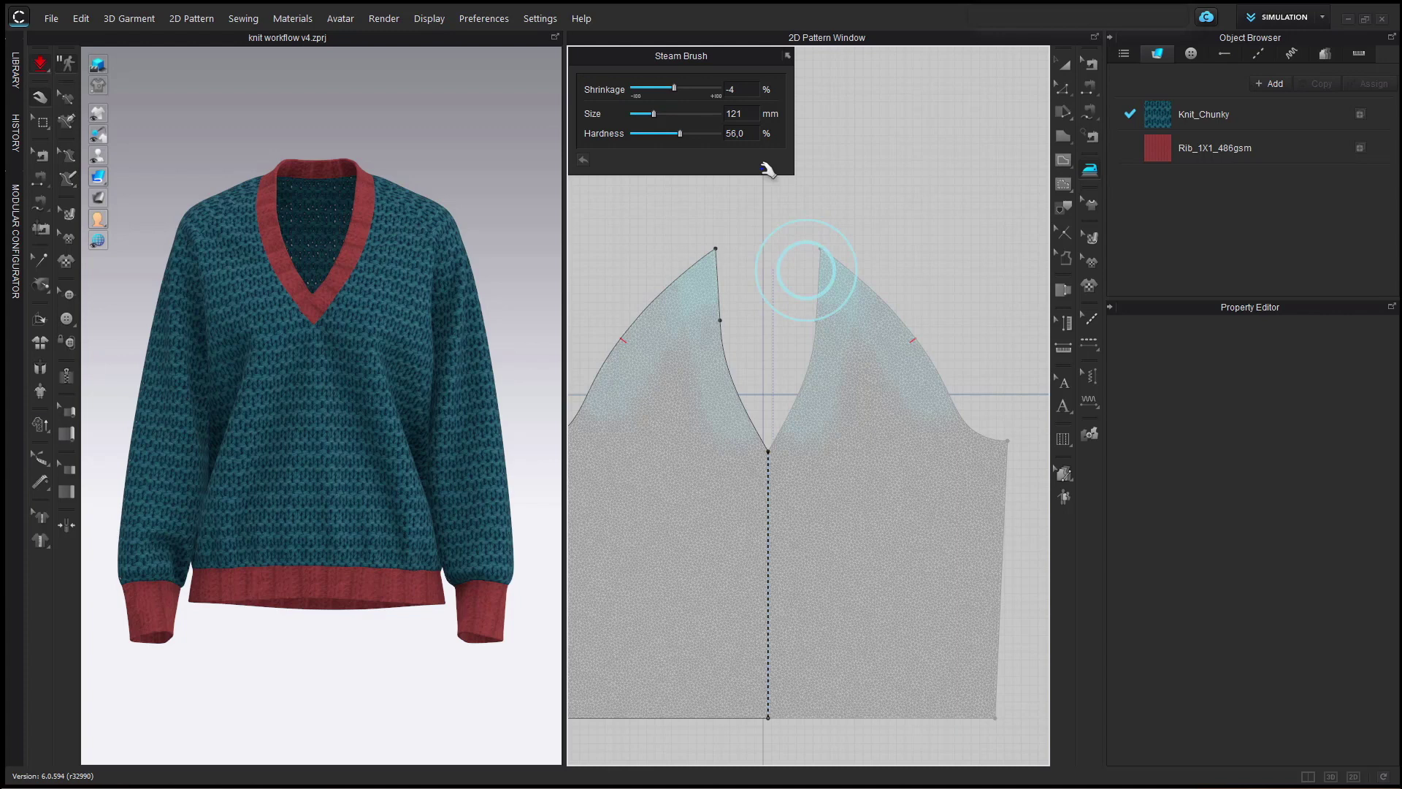
pyautogui.click(488, 141)
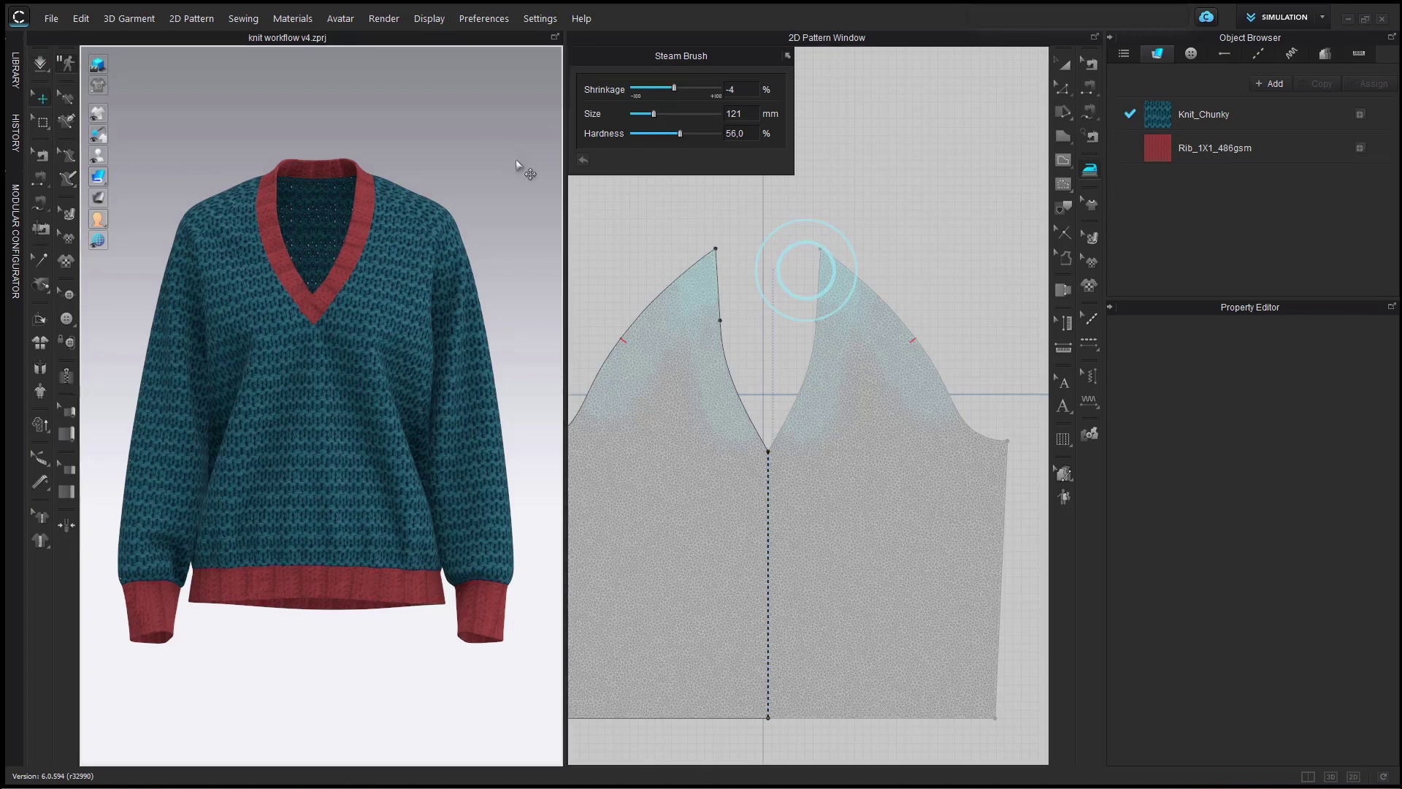
pyautogui.click(788, 54)
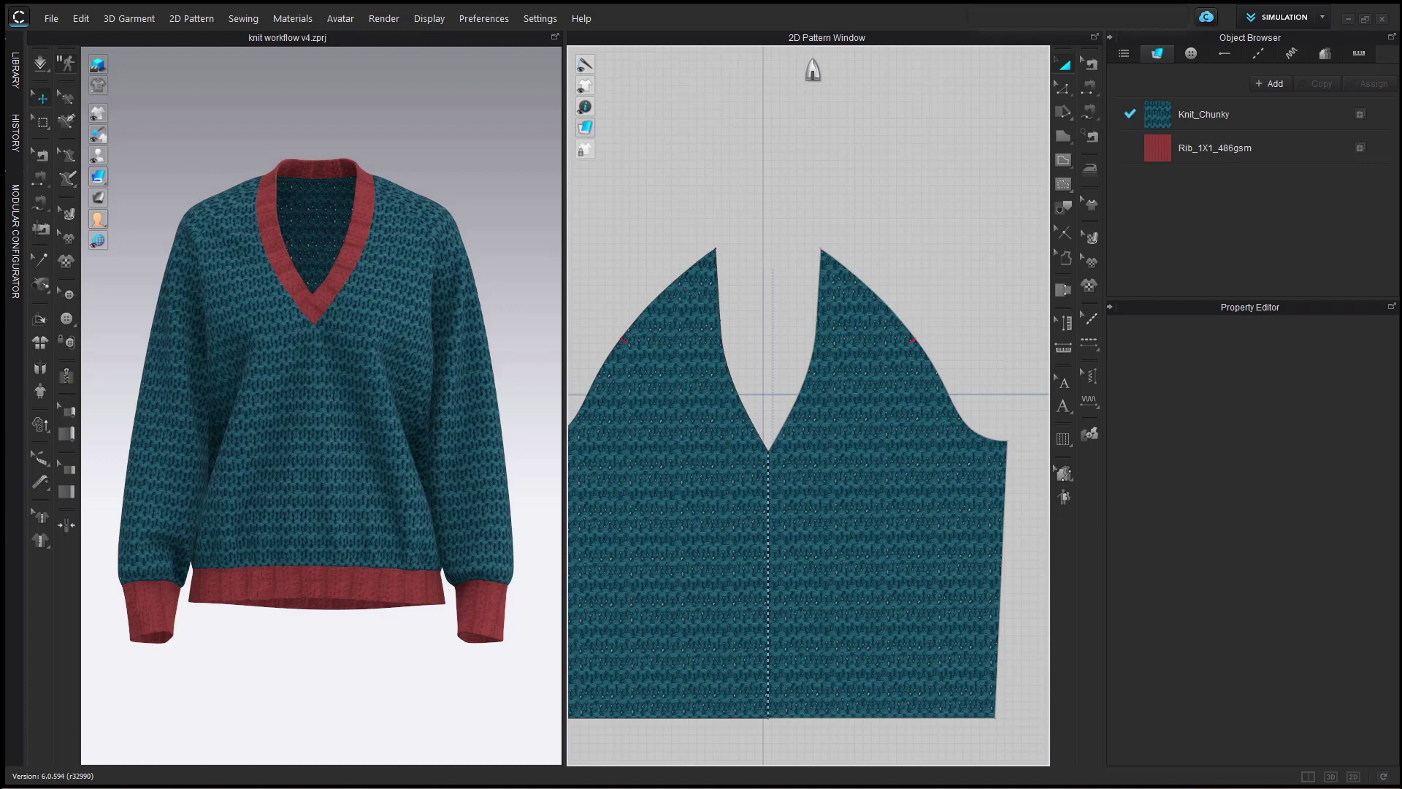
# Render the steamed sweater again and turn it to a three-quarter angle.
pyautogui.scroll(-1, 855, 205)
pyautogui.click(380, 19)
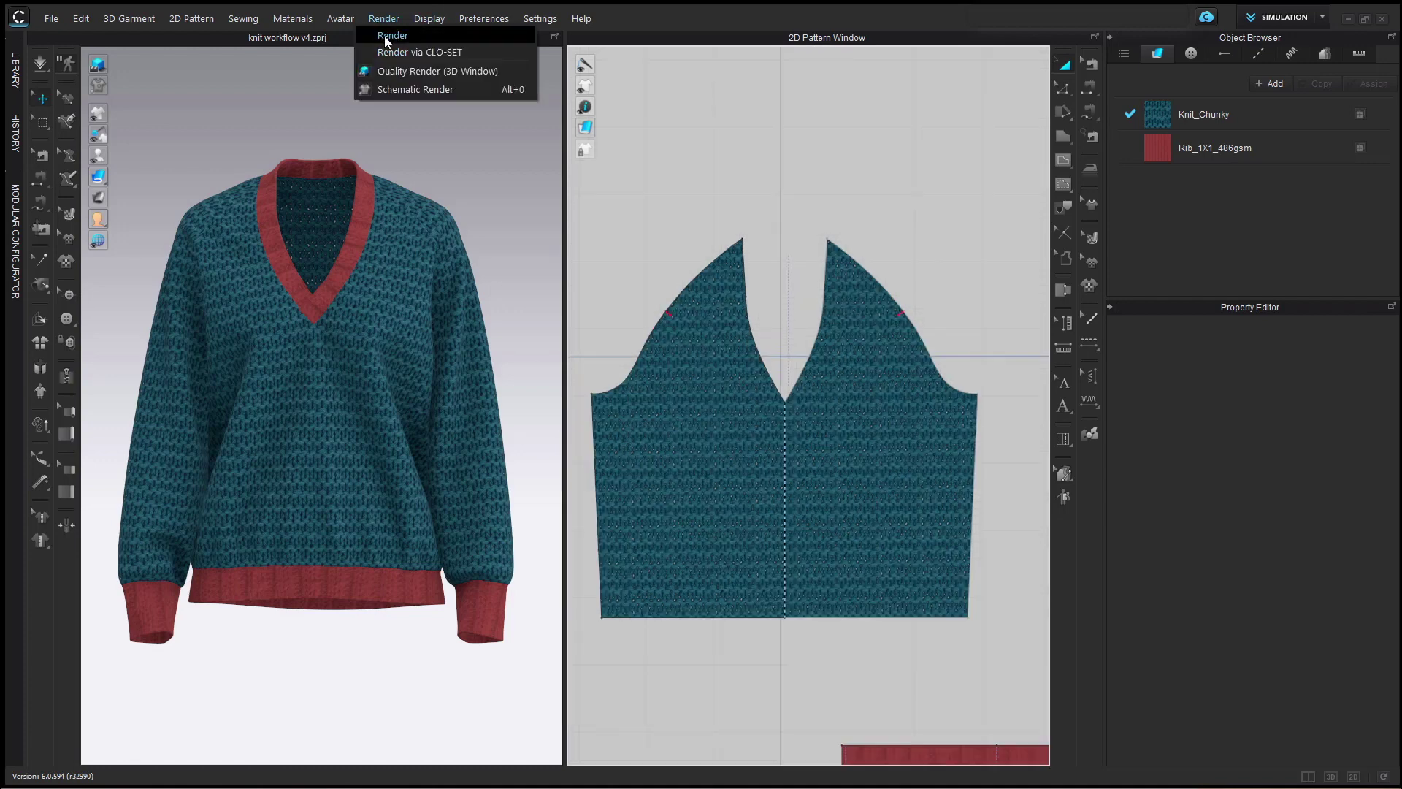
pyautogui.click(392, 36)
pyautogui.click(583, 58)
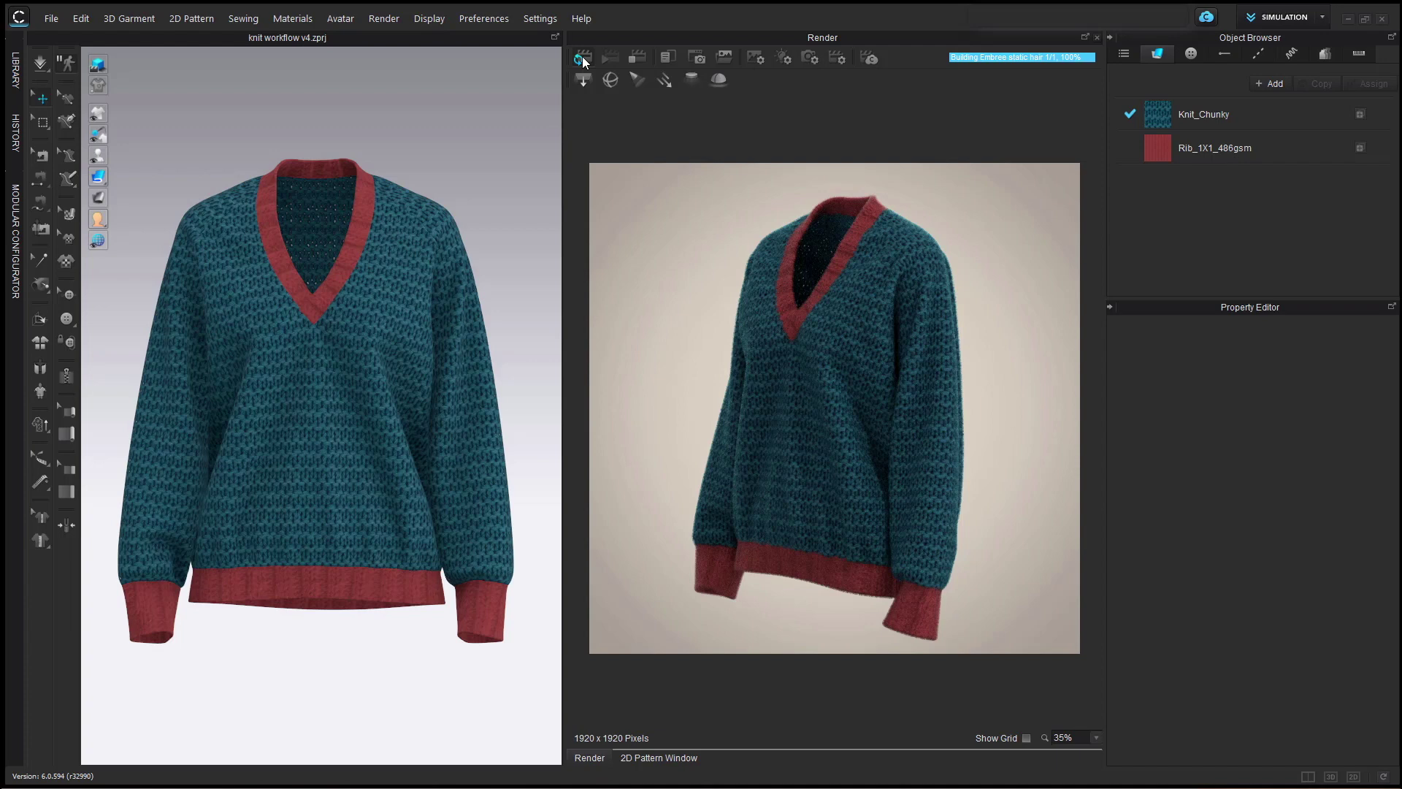
pyautogui.moveTo(493, 244); pyautogui.dragTo(417, 244, button='right')
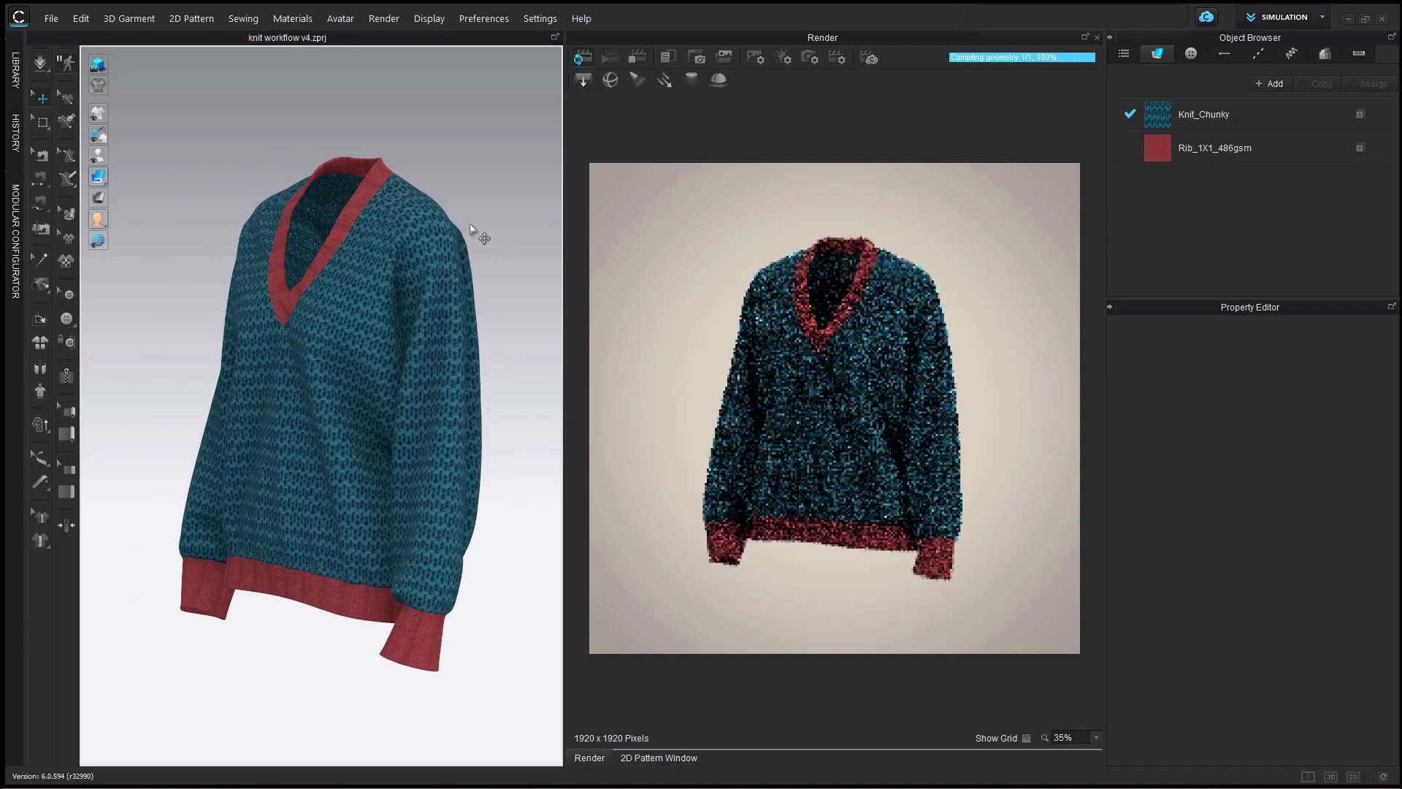
pyautogui.scroll(2, 471, 292)
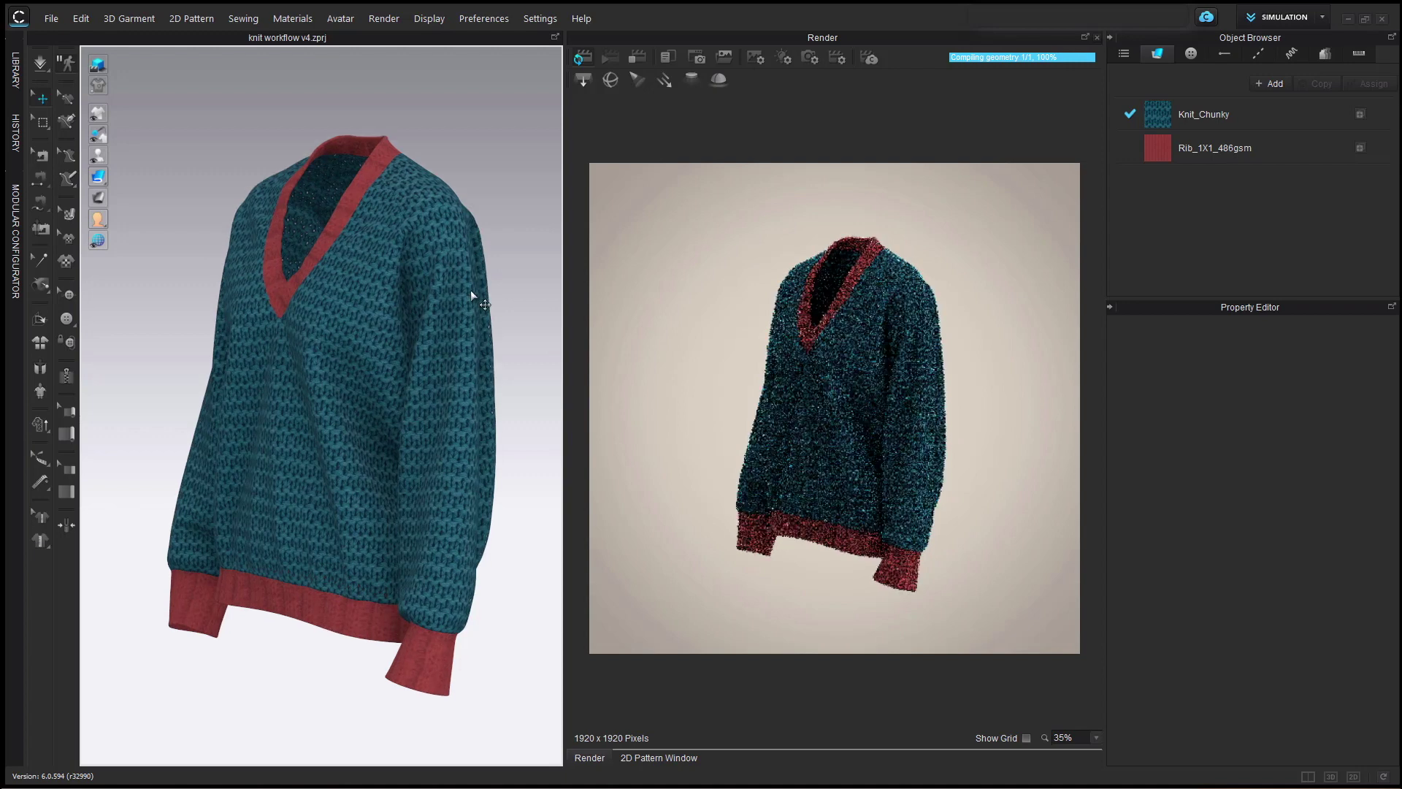